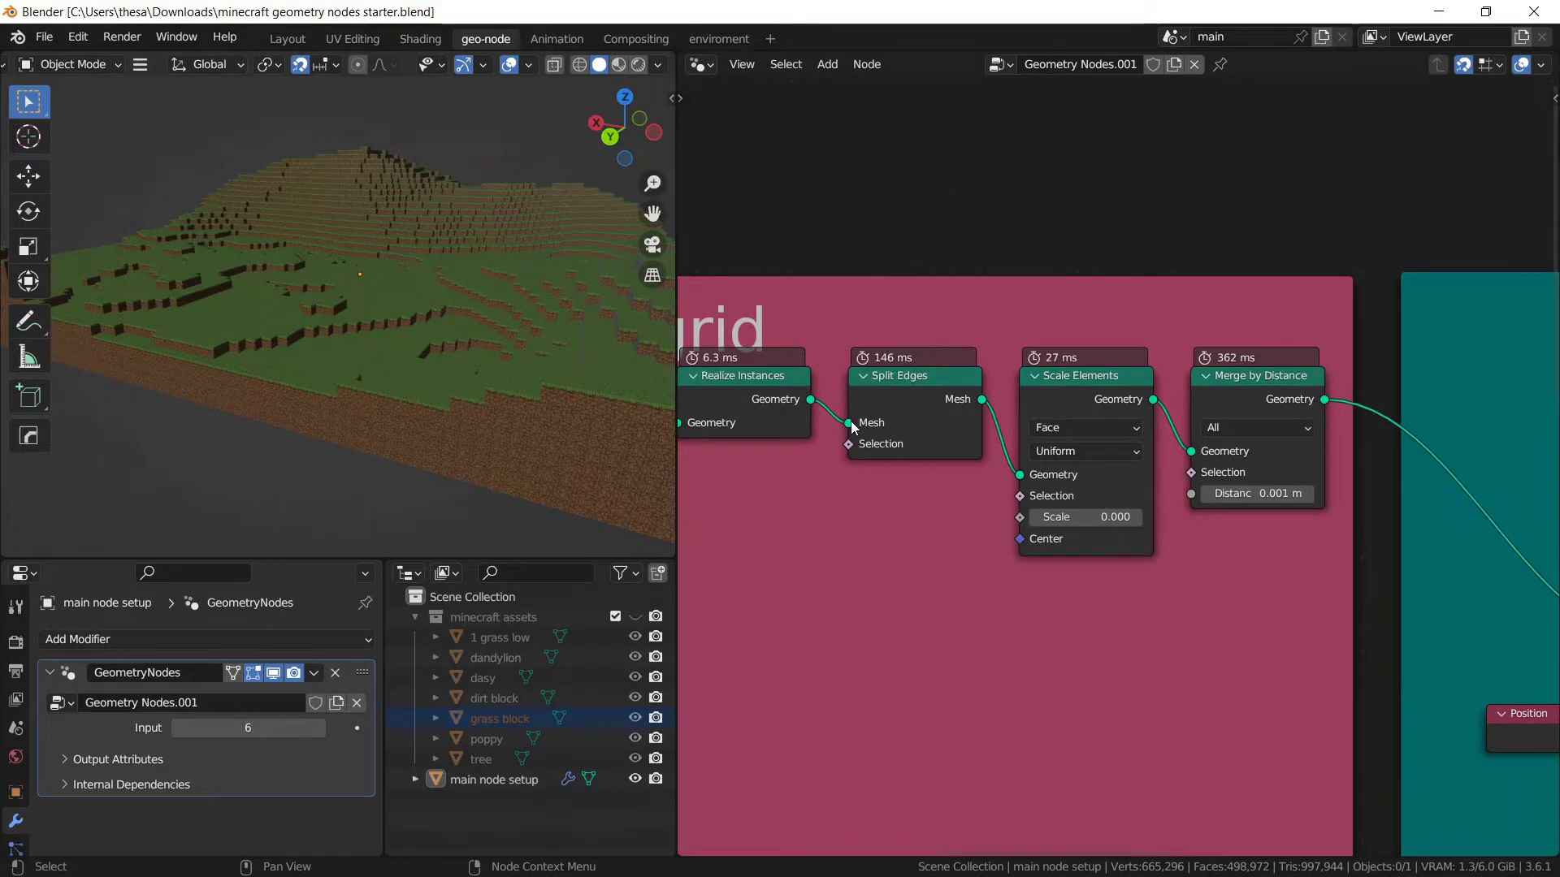
Connect Realize Instances directly to Merge by Distance in the mesh grid frame, removing the Split Edges and Scale Elements nodes.
left_click_drag(850, 423, 1192, 451)
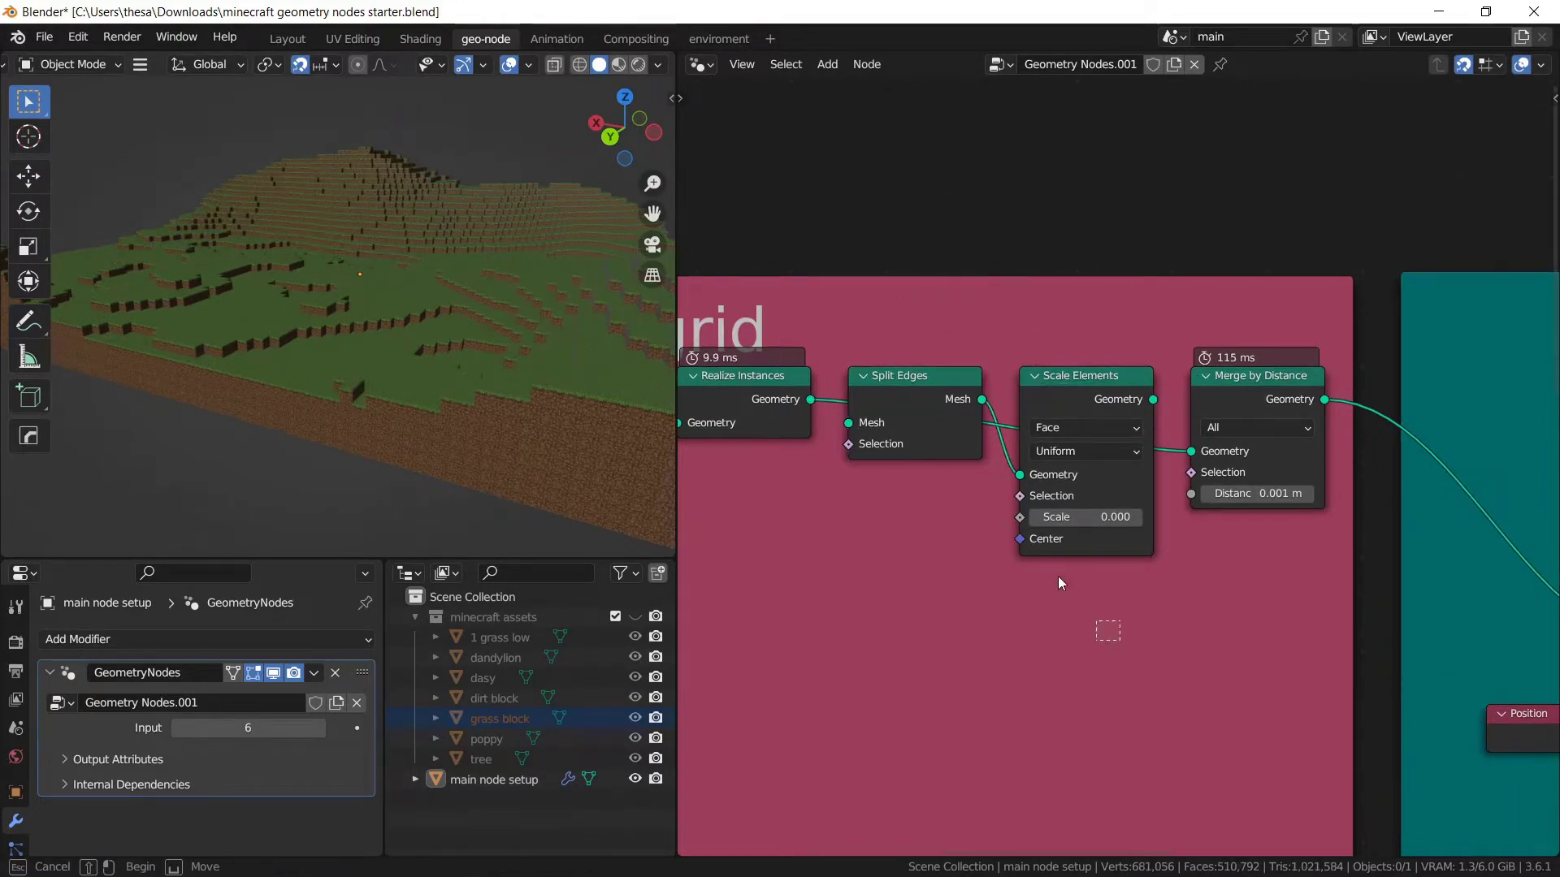
key("x")
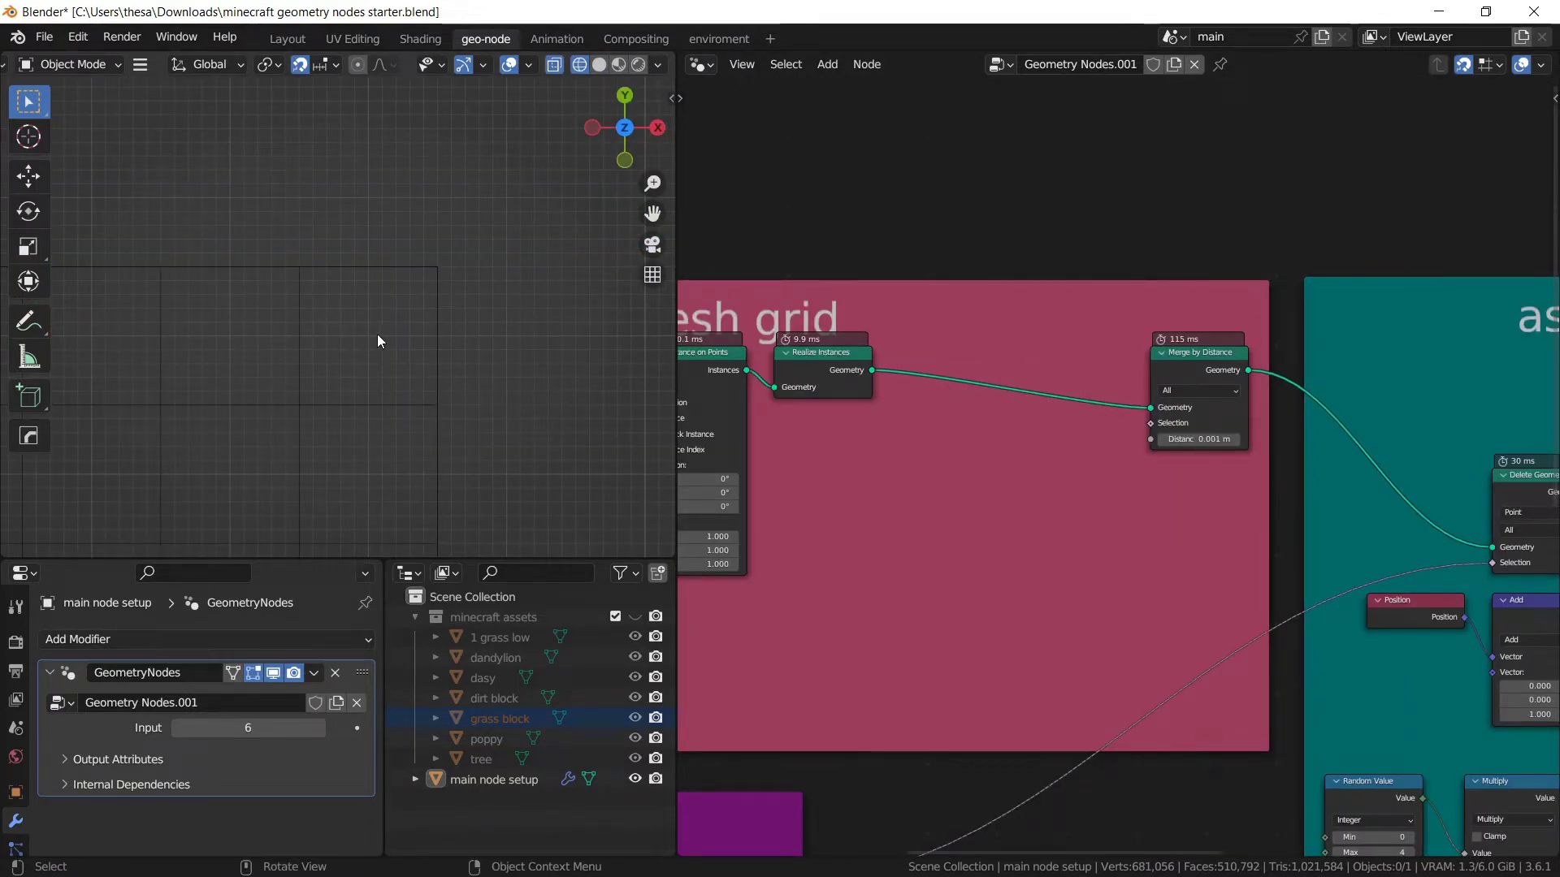
middle_click_drag(377, 334, 443, 351)
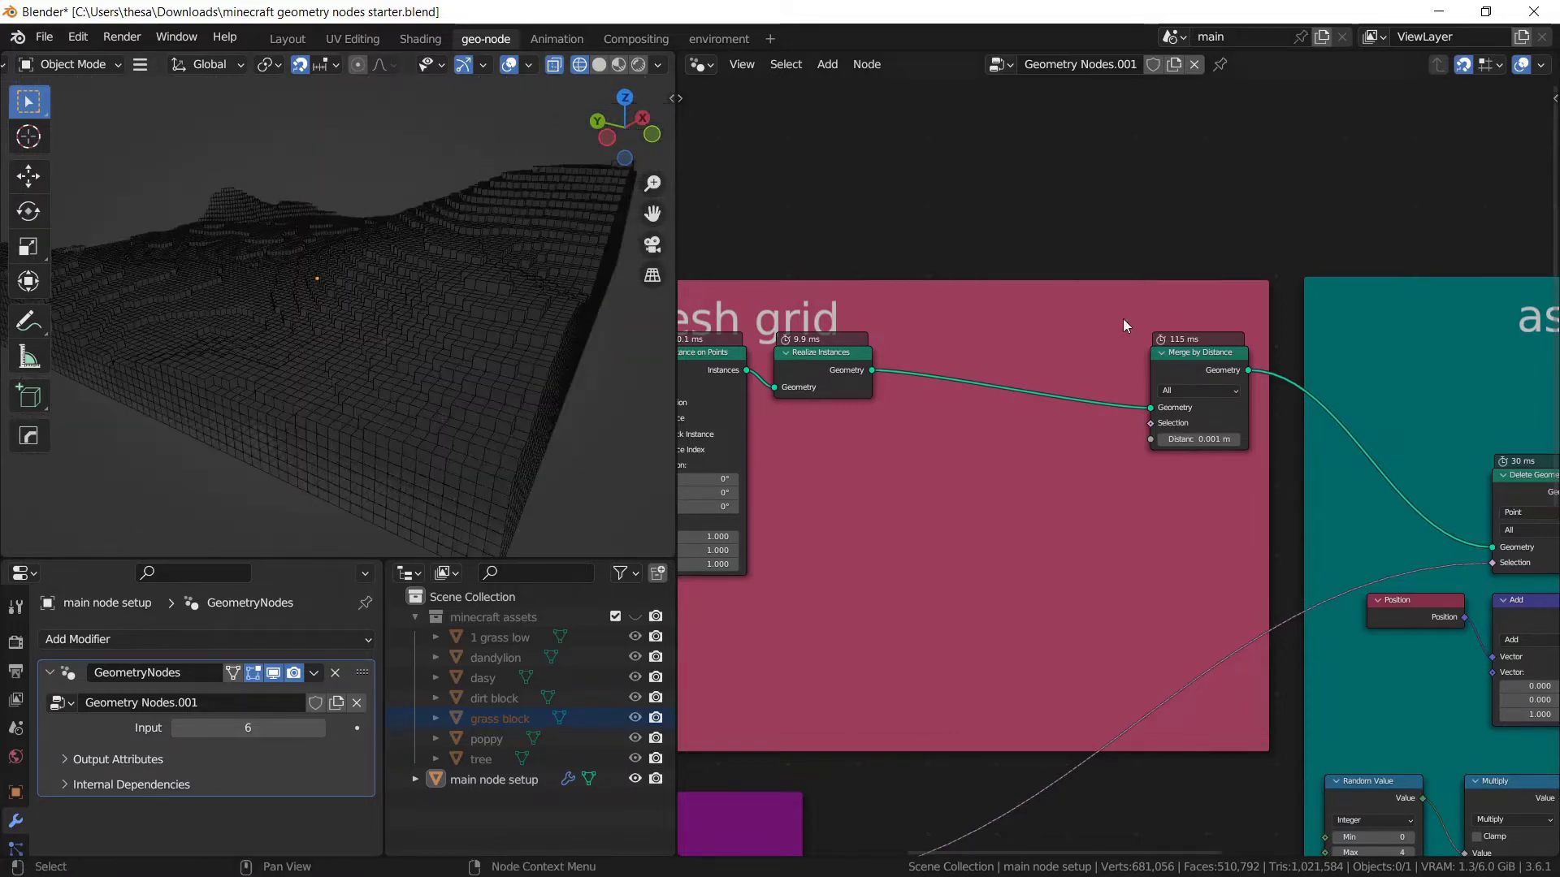
Replace the Greater Than node in the assign top soil frame with a duplicate of the Delete Geometry node.
scroll(1122, 325, "down", 1)
middle_click_drag(1170, 380, 1089, 364)
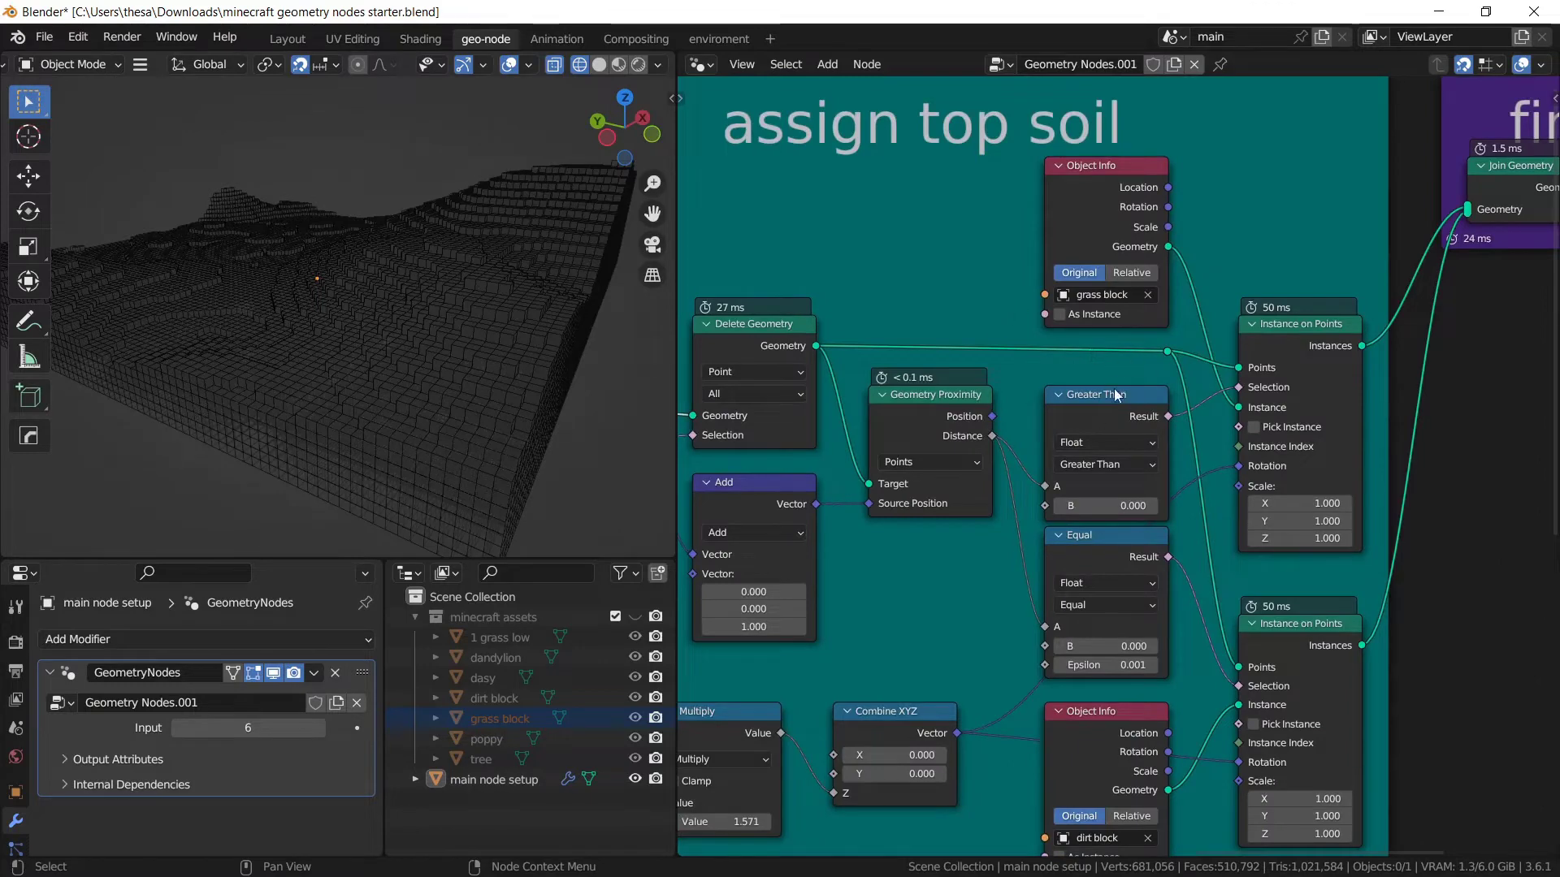
left_click(1095, 395)
key("x")
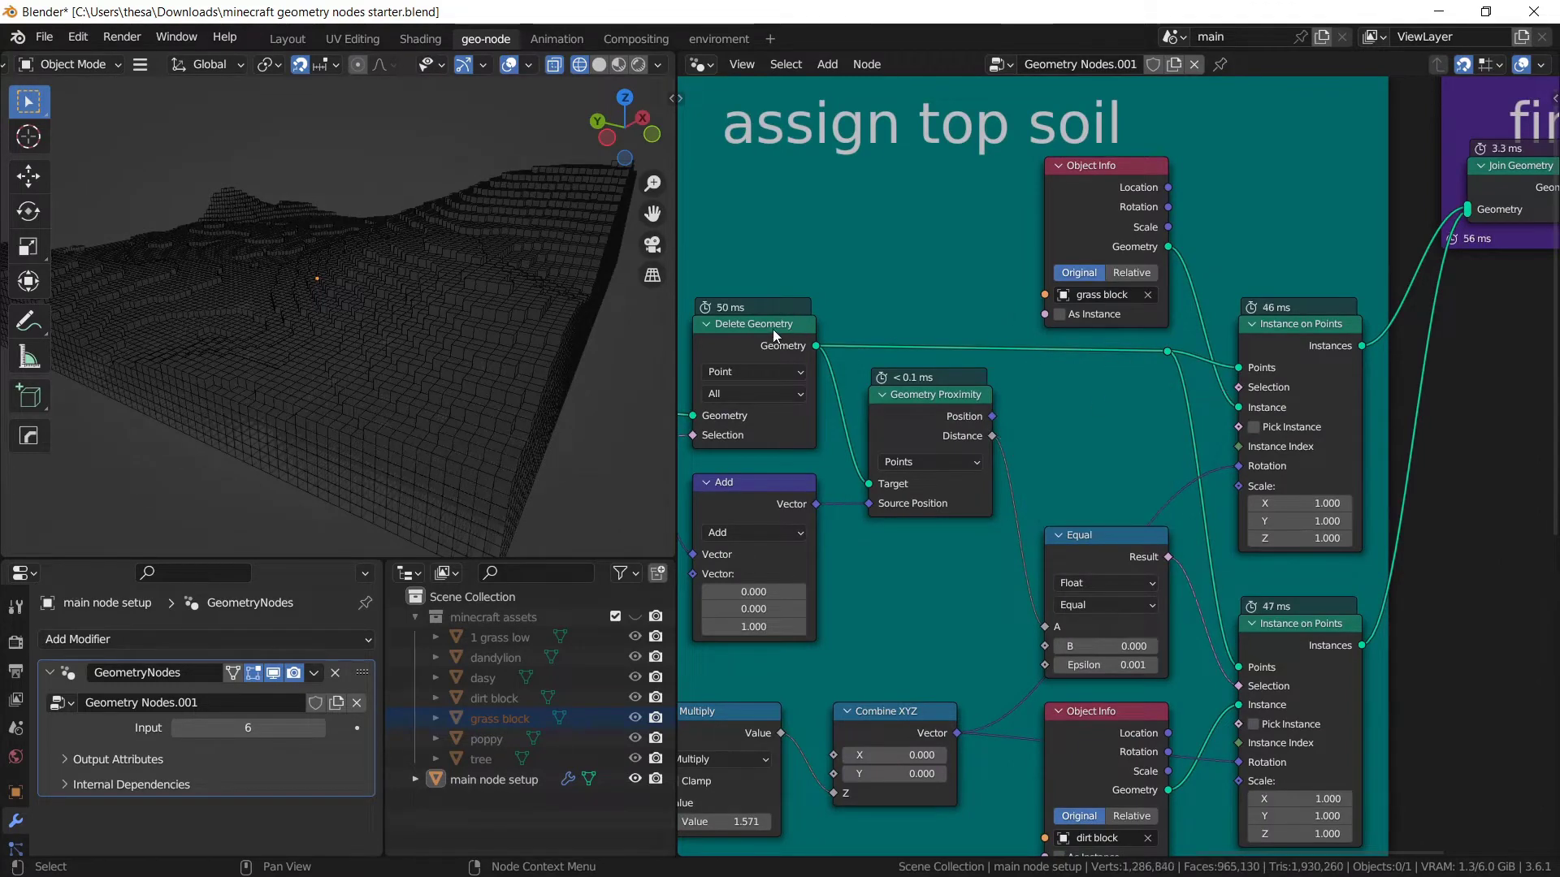
left_click(772, 329)
key("shift+d")
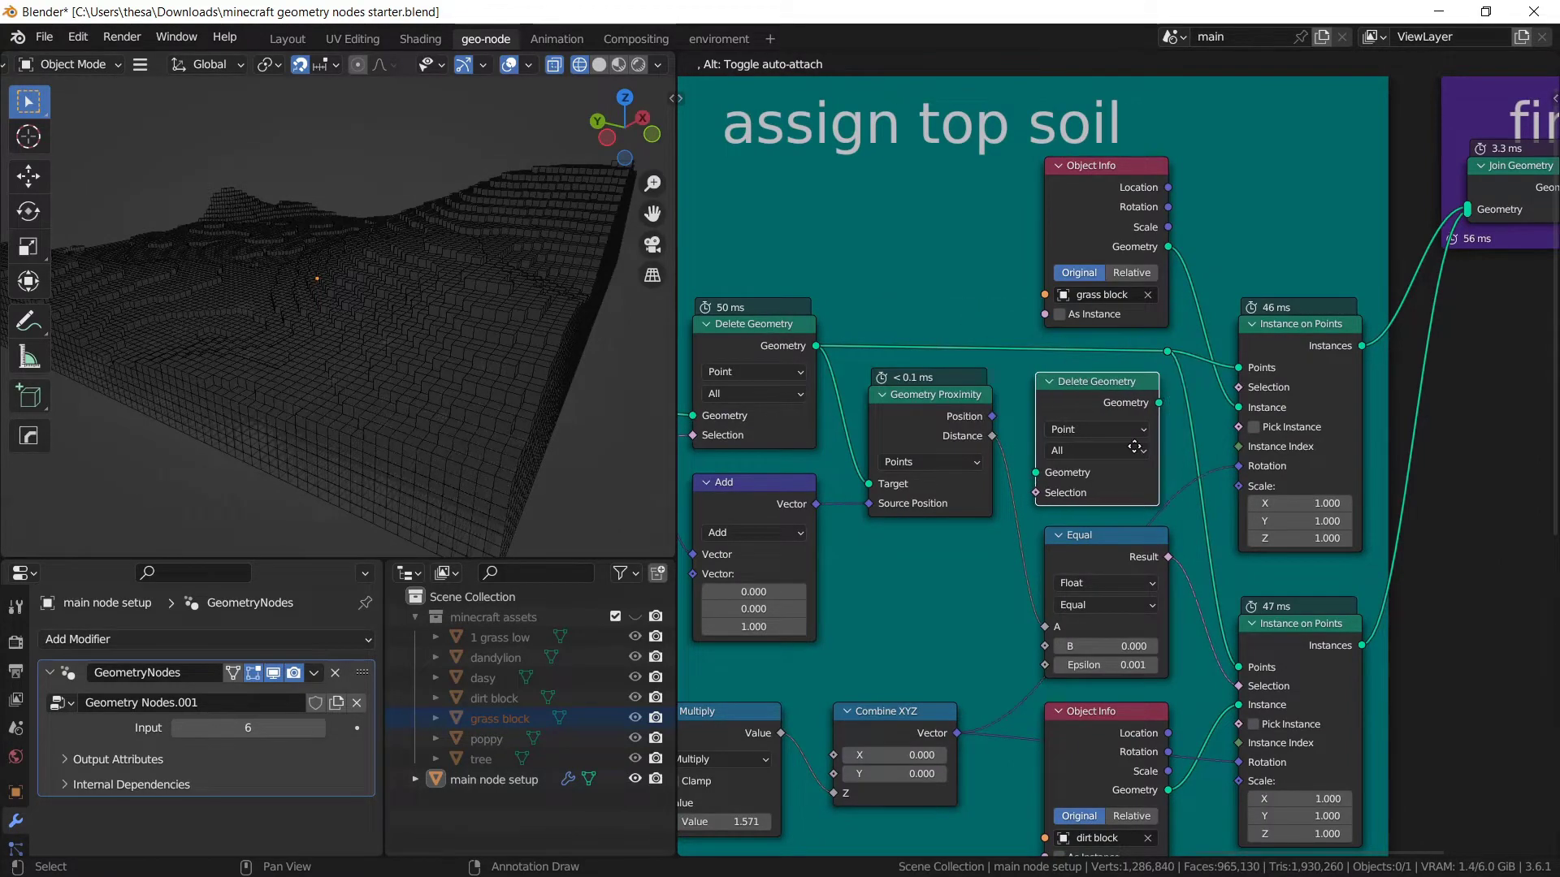
left_click(1135, 447)
Wire the duplicated Delete Geometry between the original Delete Geometry's output and the Points input of the grass block's Instance on Points.
scroll(1135, 446, "up", 1)
left_click_drag(792, 336, 1028, 472)
scroll(1101, 440, "up", 1)
left_click_drag(1089, 382, 1201, 334)
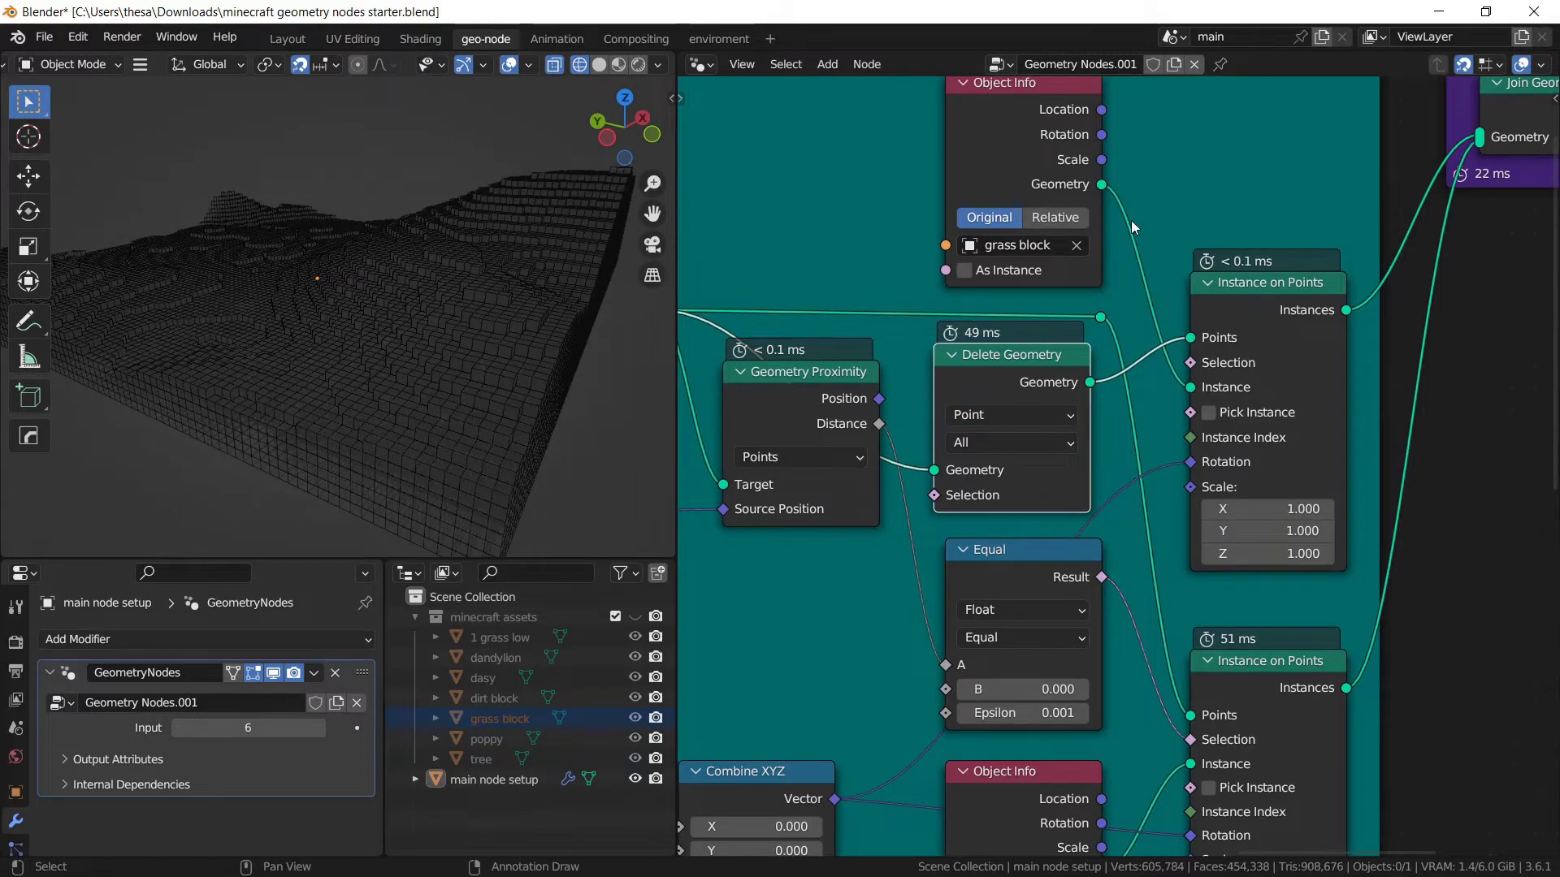
Feed the Equal node's Result into the duplicated Delete Geometry's Selection and show the terrain in solid shading.
scroll(1002, 452, "down", 1)
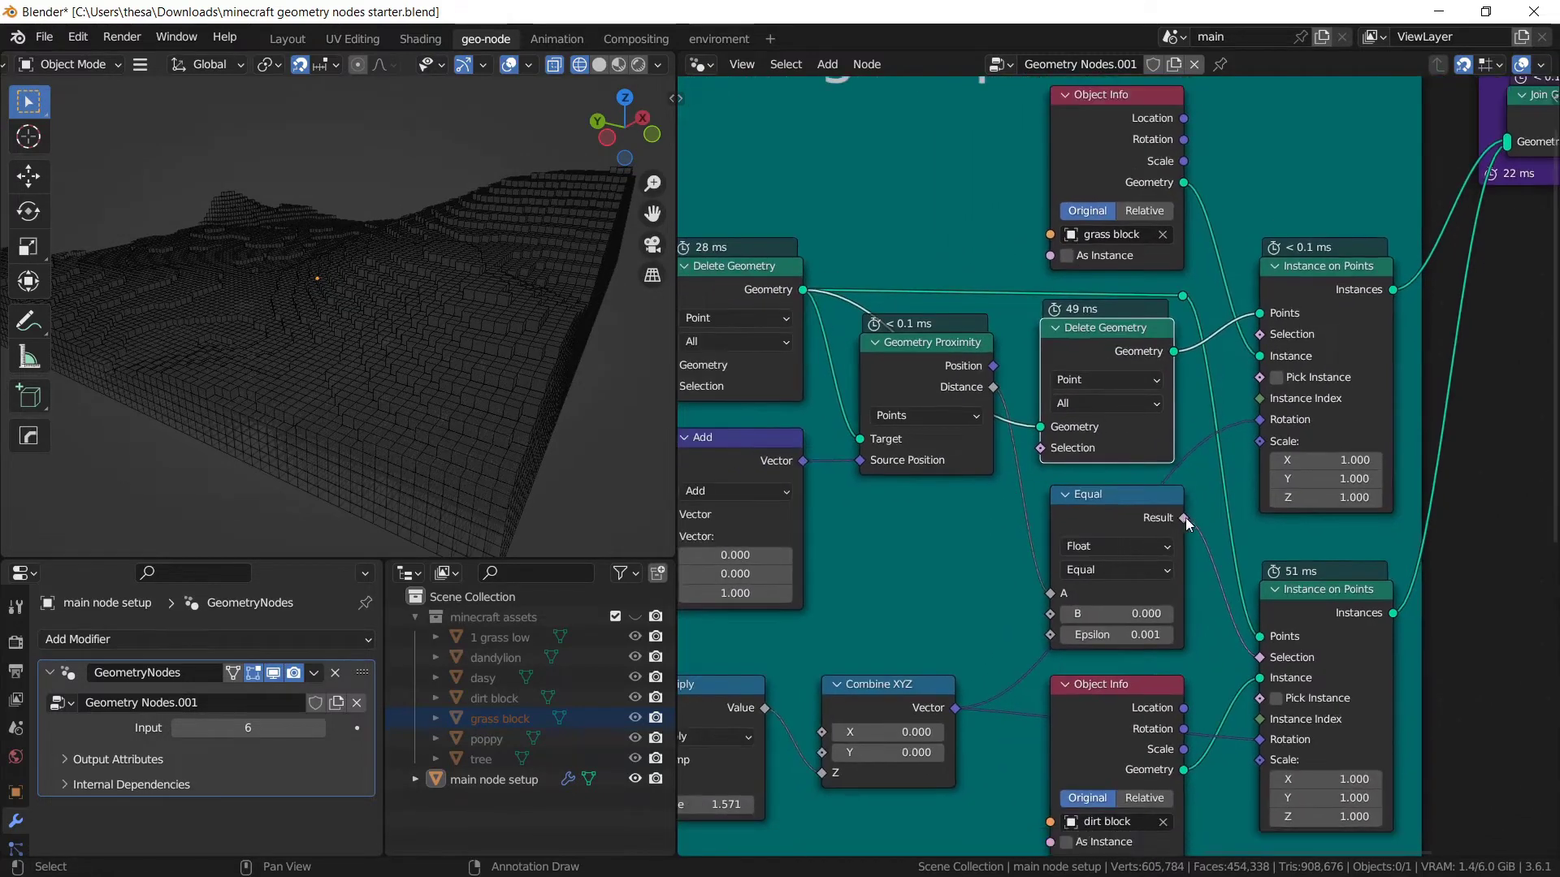
left_click_drag(1182, 519, 1042, 452)
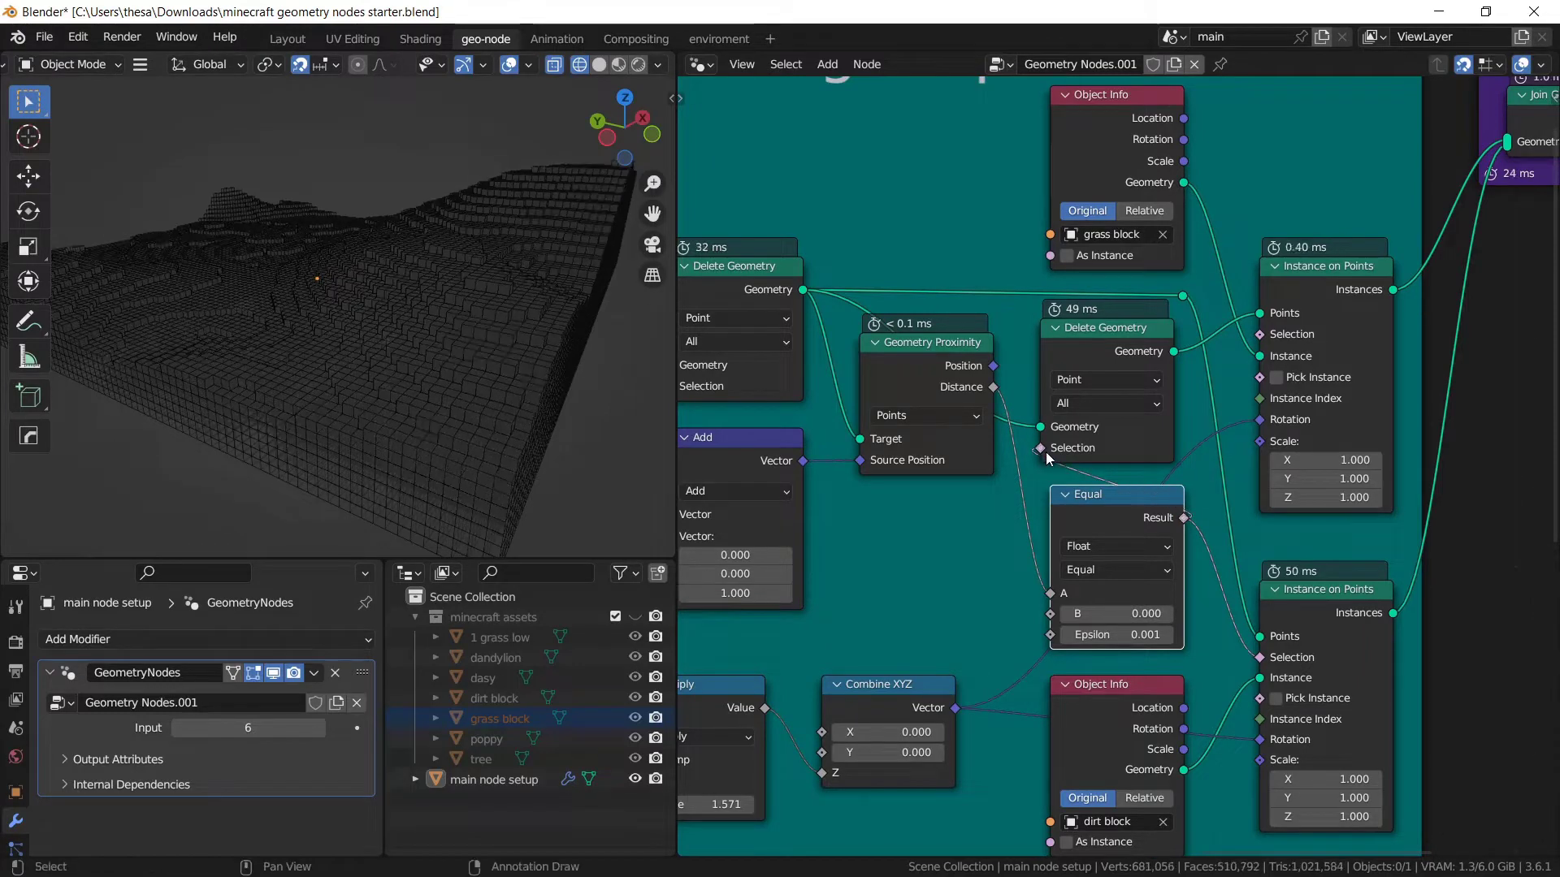
left_click(600, 64)
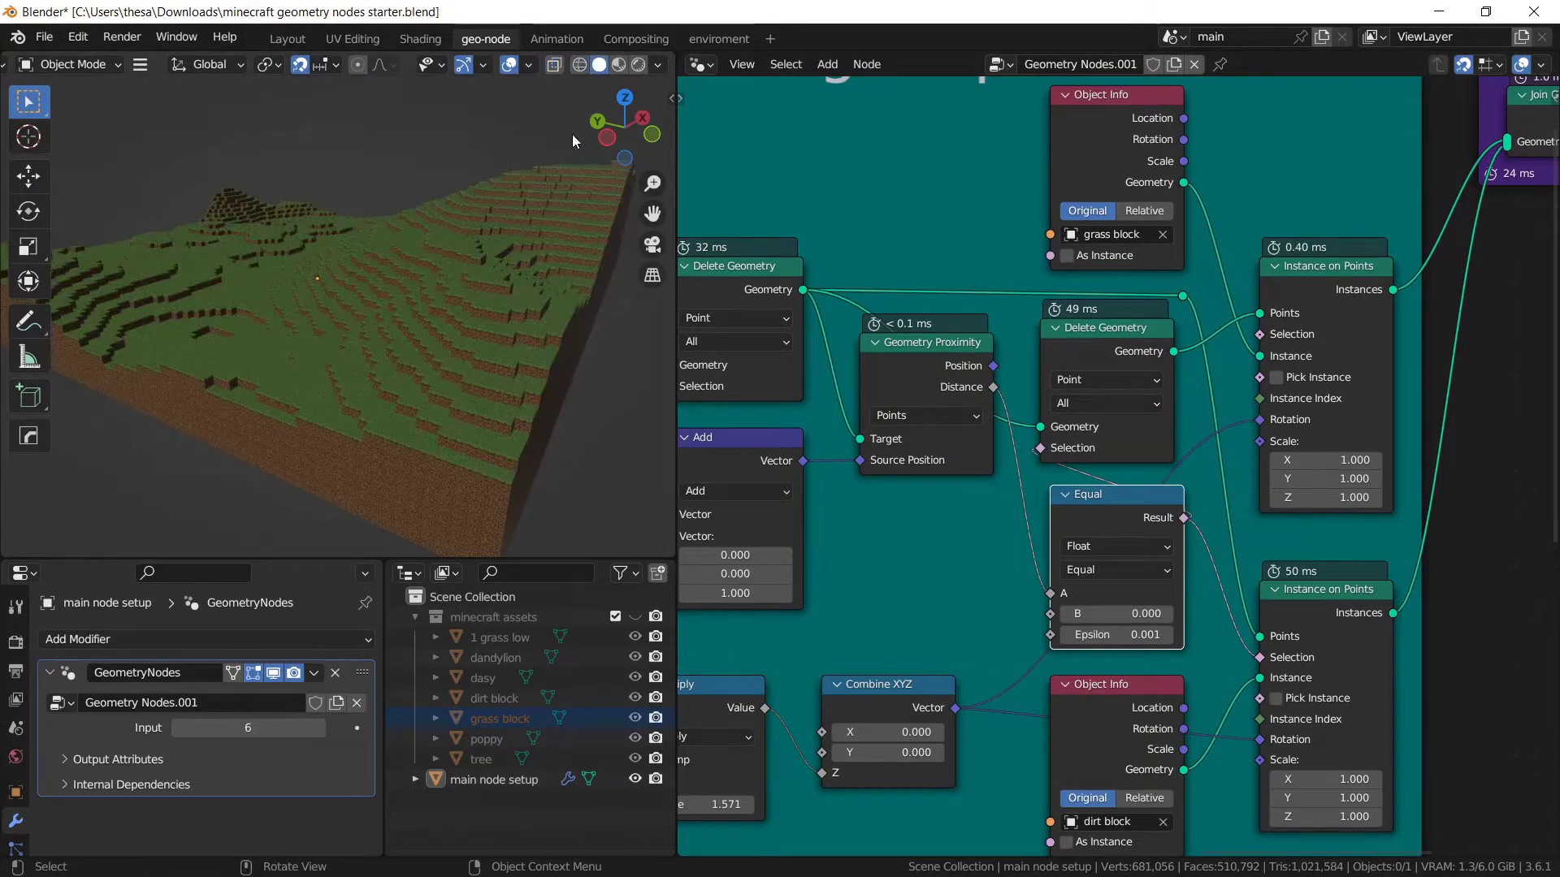
mouse_move(572, 134)
middle_mouse_down()
mouse_move(489, 222)
mouse_move(257, 323)
mouse_move(385, 271)
mouse_move(748, 295)
middle_mouse_up()
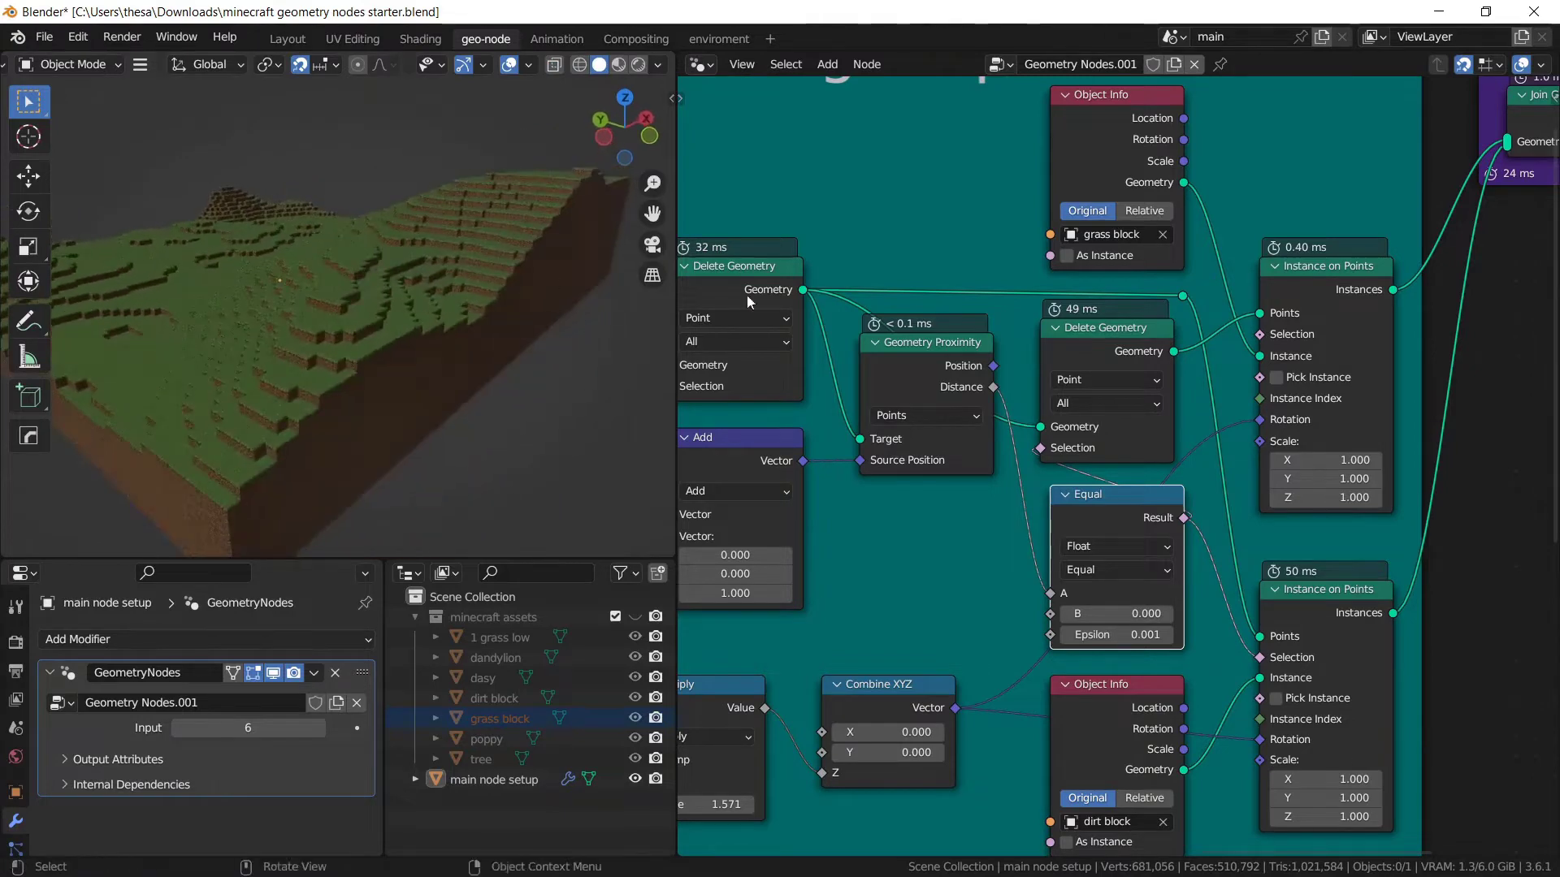
Add a Set Position node below the assign top soil frame.
scroll(1242, 346, "down", 2)
scroll(1183, 348, "down", 6)
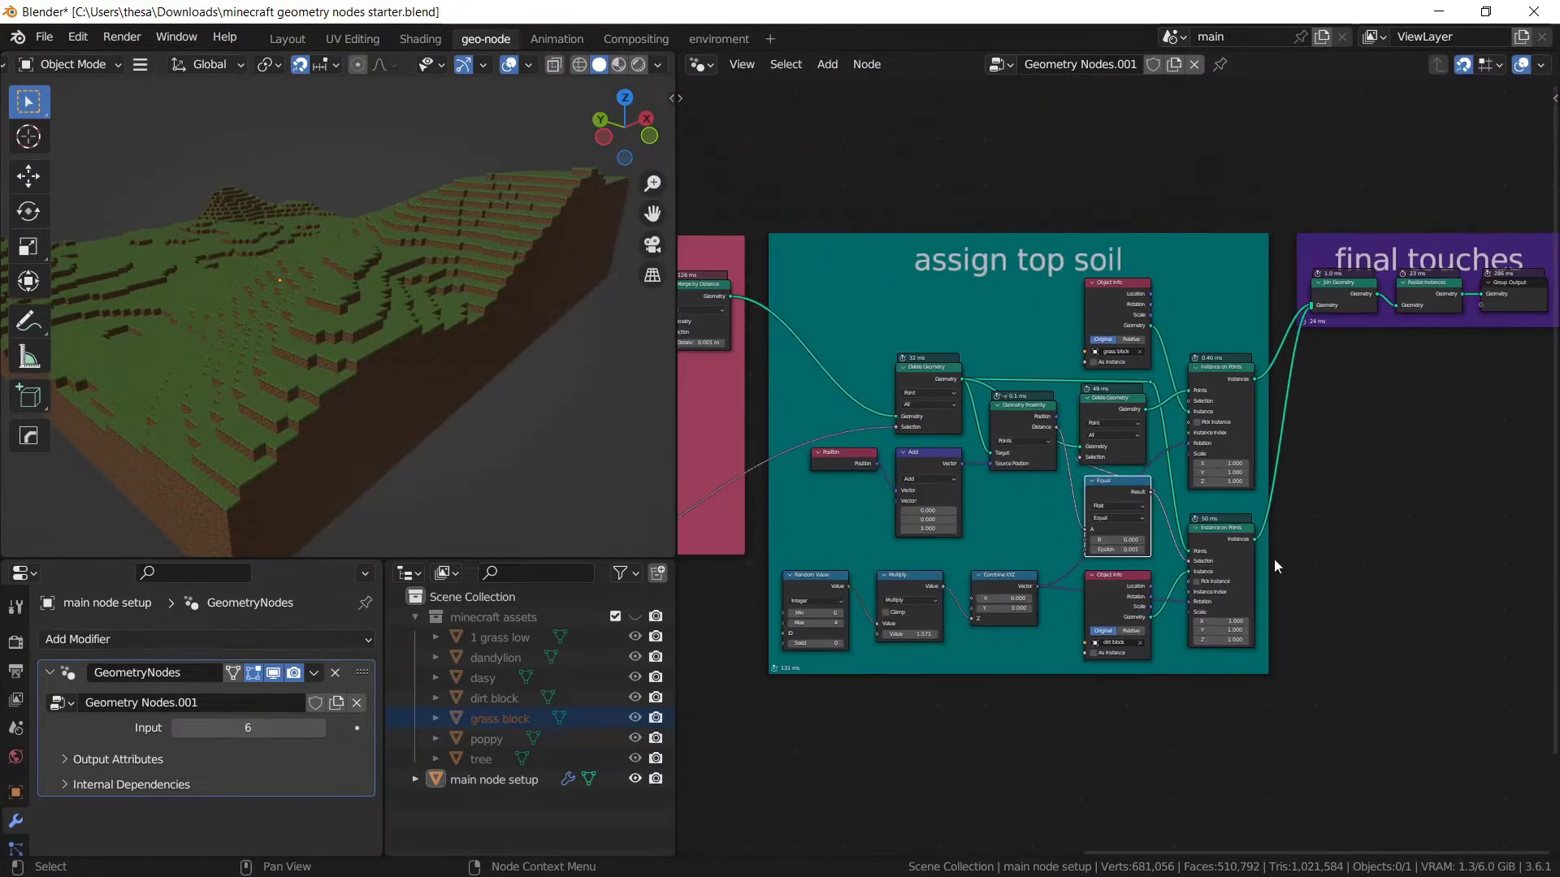
middle_click_drag(1274, 559, 1189, 395)
scroll(1162, 349, "down", 1)
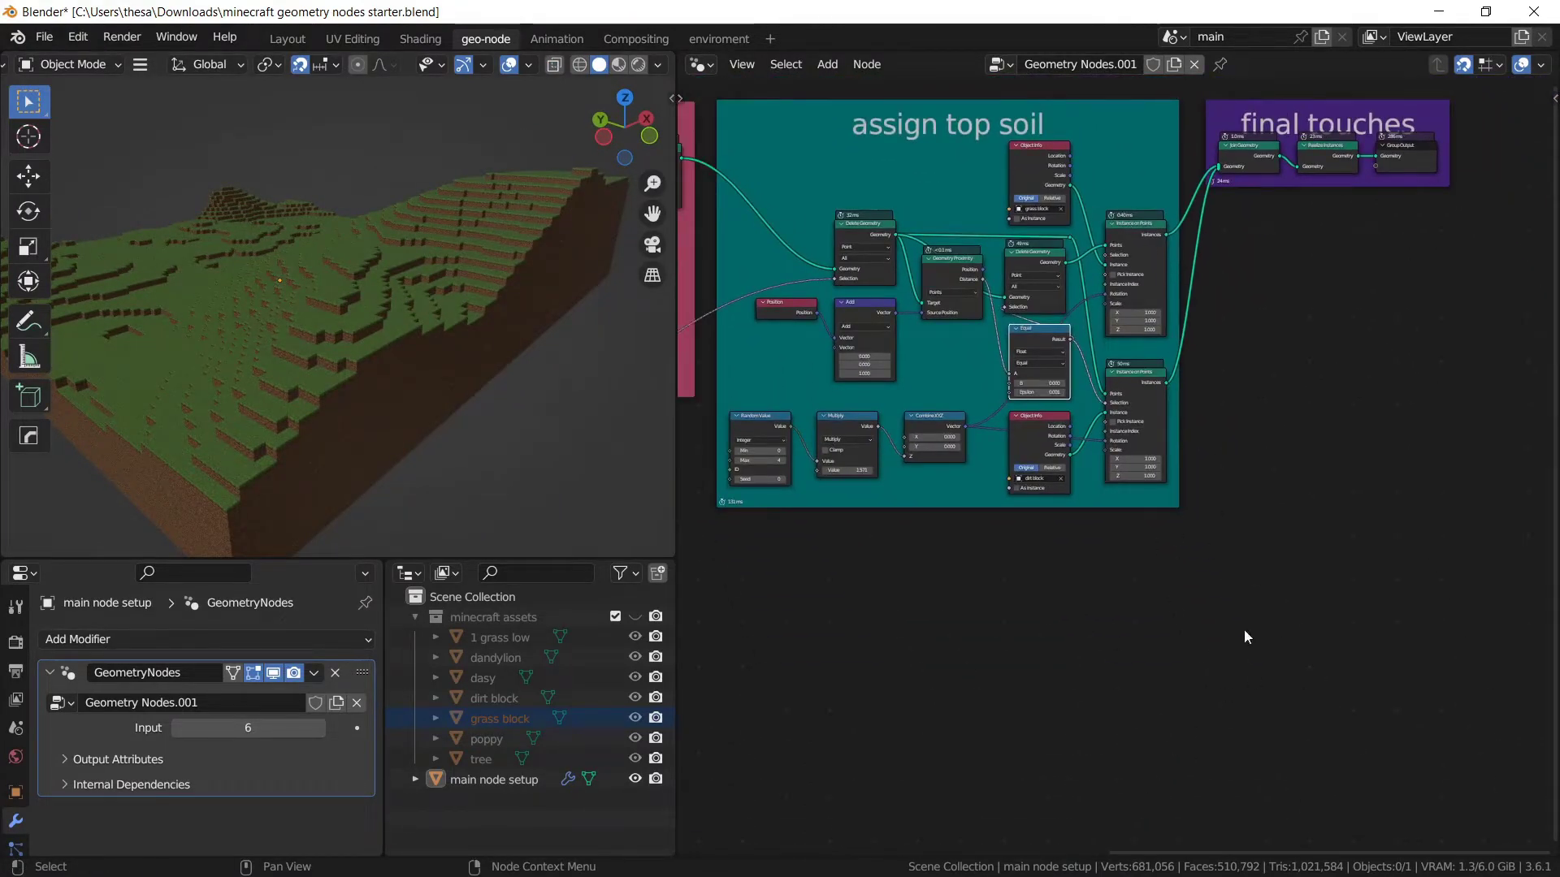
middle_click_drag(1245, 636, 1128, 515)
scroll(1073, 331, "down", 2)
key("shift+a")
left_click(1098, 252)
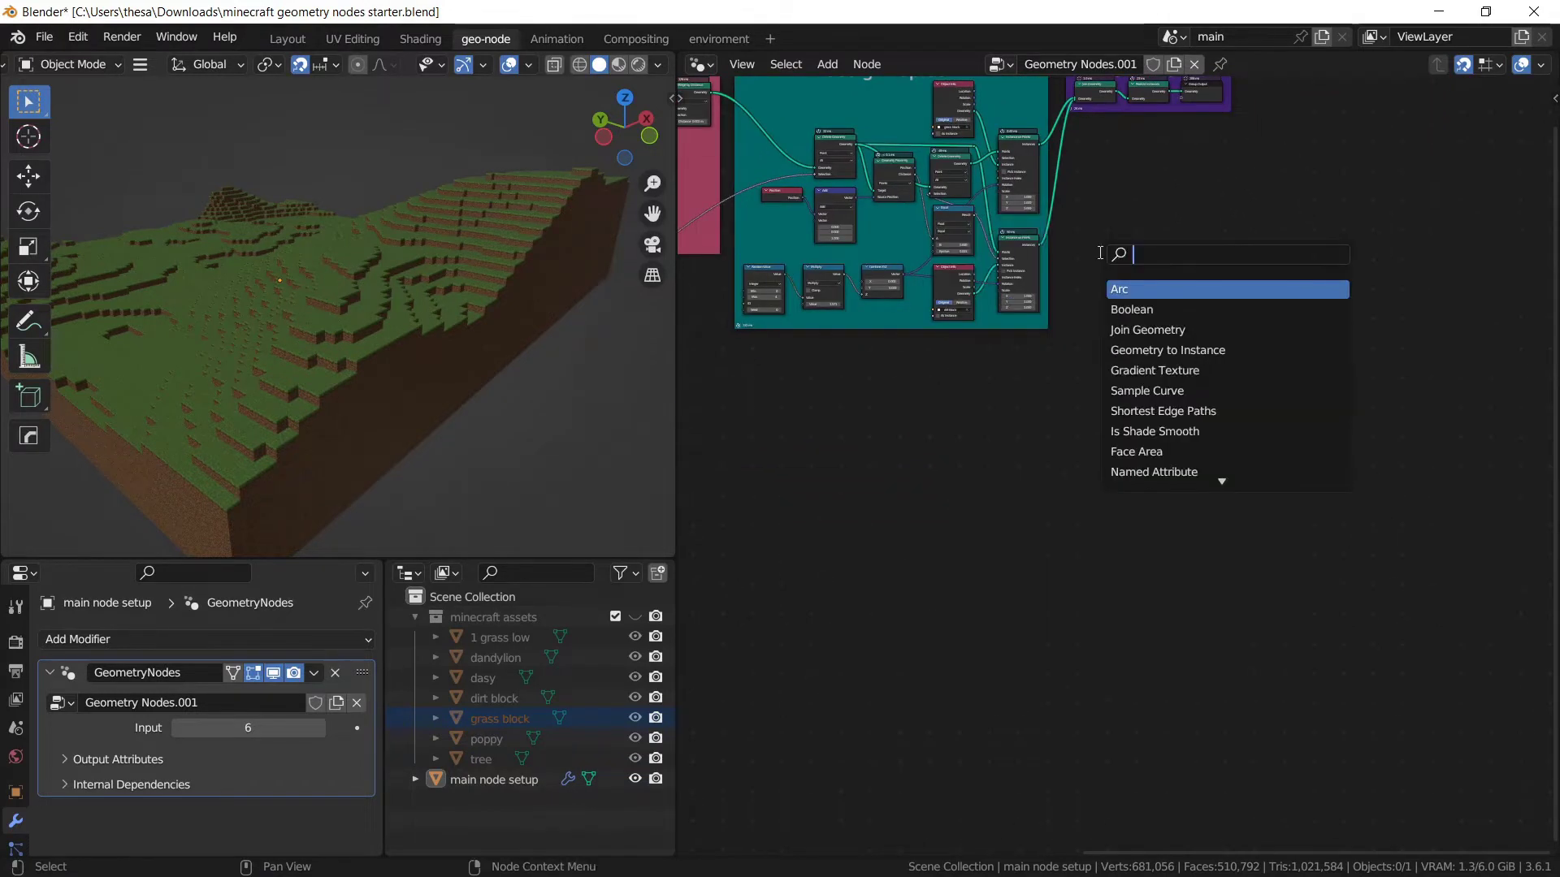
type("set")
left_click(1134, 330)
left_click(1028, 393)
Connect the duplicated Delete Geometry's output to Set Position and preview the Set Position result through the Group Output.
scroll(963, 174, "up", 1)
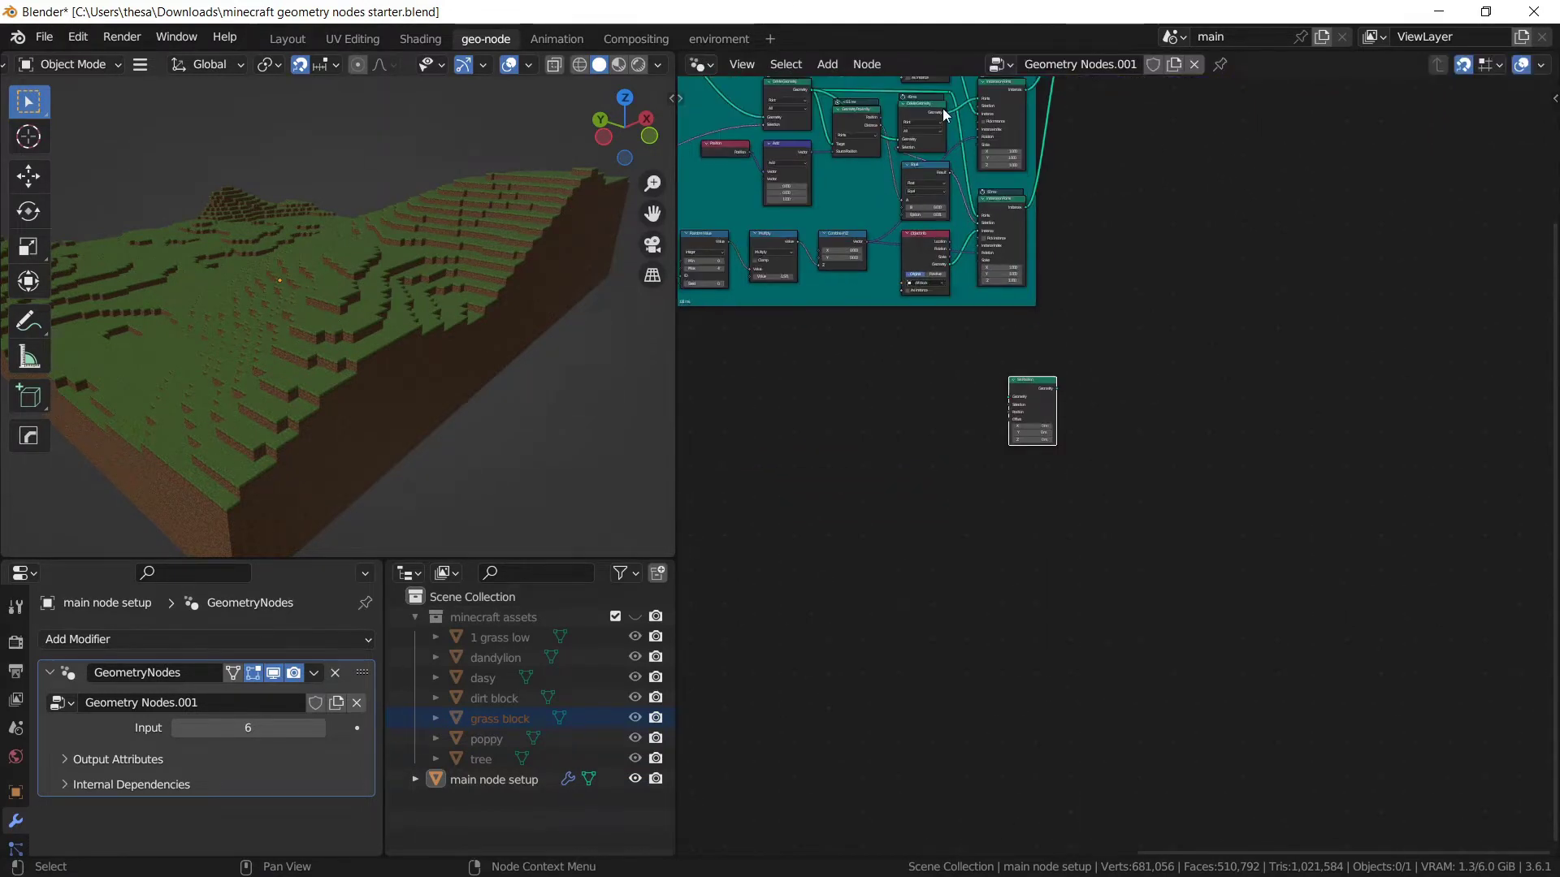
left_click_drag(944, 114, 1011, 396)
scroll(1008, 406, "up", 3)
left_click(1000, 431, "ctrl+shift")
scroll(967, 488, "up", 2)
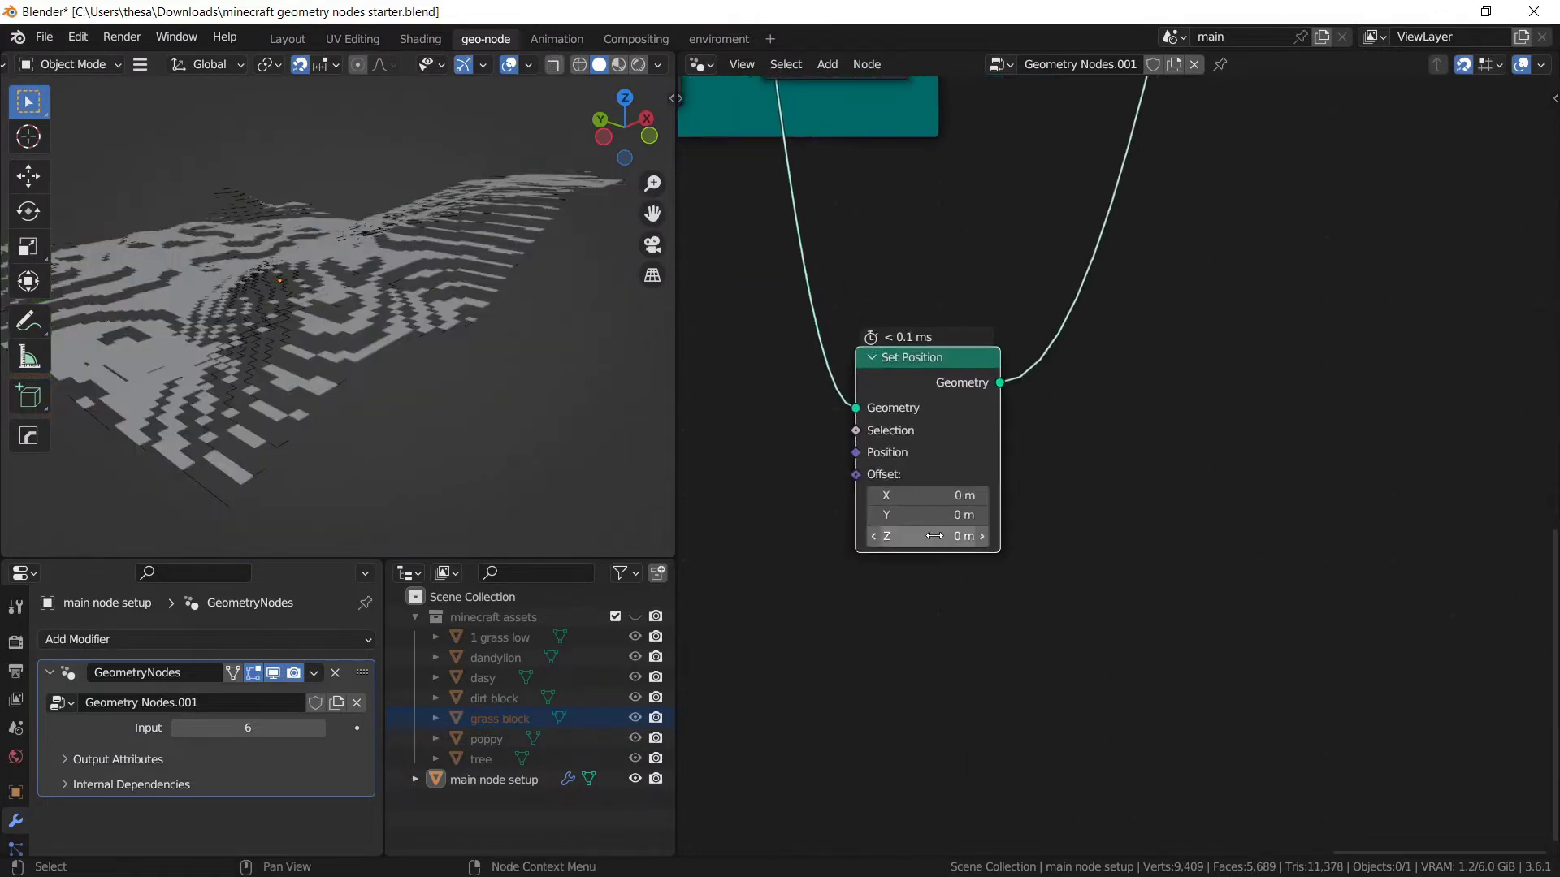
Set the Z offset of the Set Position node to 1 m.
left_click(934, 536)
type("1")
key("Return")
scroll(1032, 390, "down", 3)
middle_click_drag(416, 300, 530, 265)
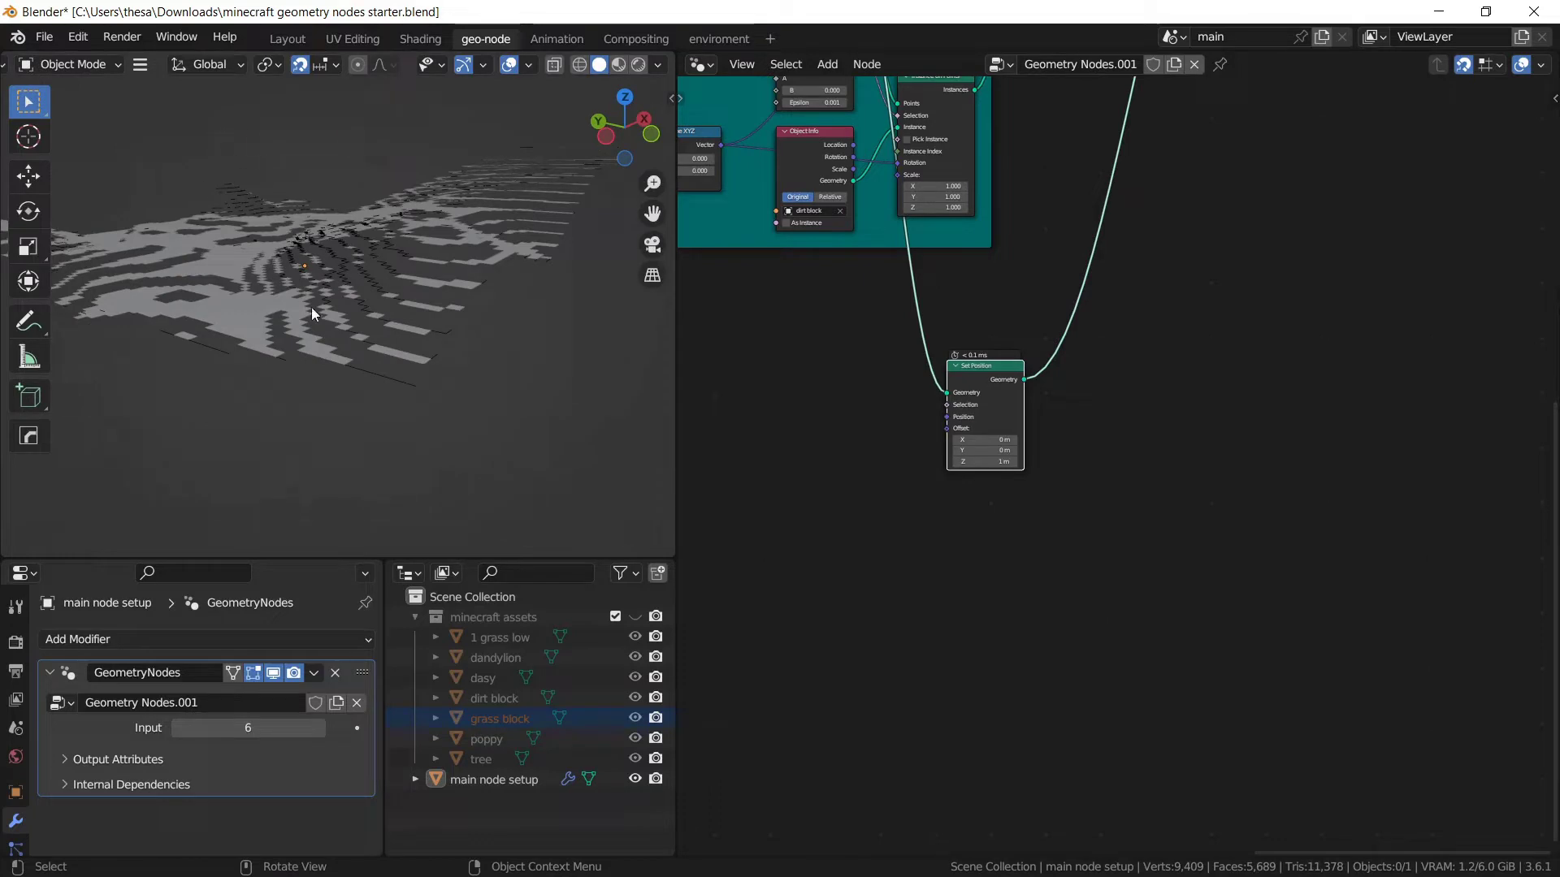
Add an Instance on Points node after Set Position, with the Set Position geometry feeding its Points input.
scroll(1080, 505, "down", 5)
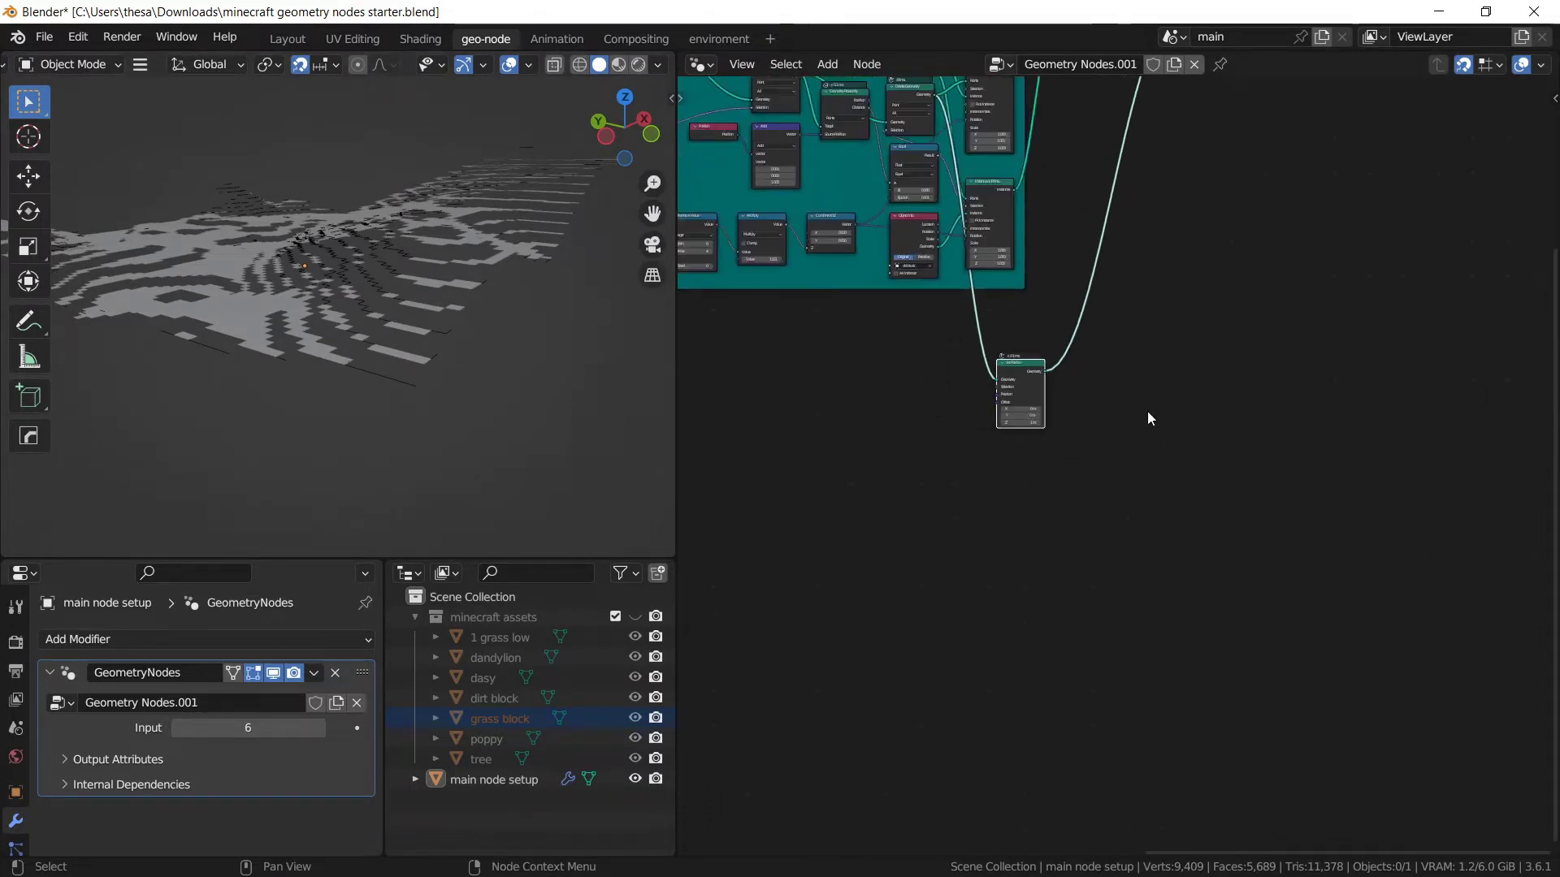
key("shift+a")
left_click(1048, 455)
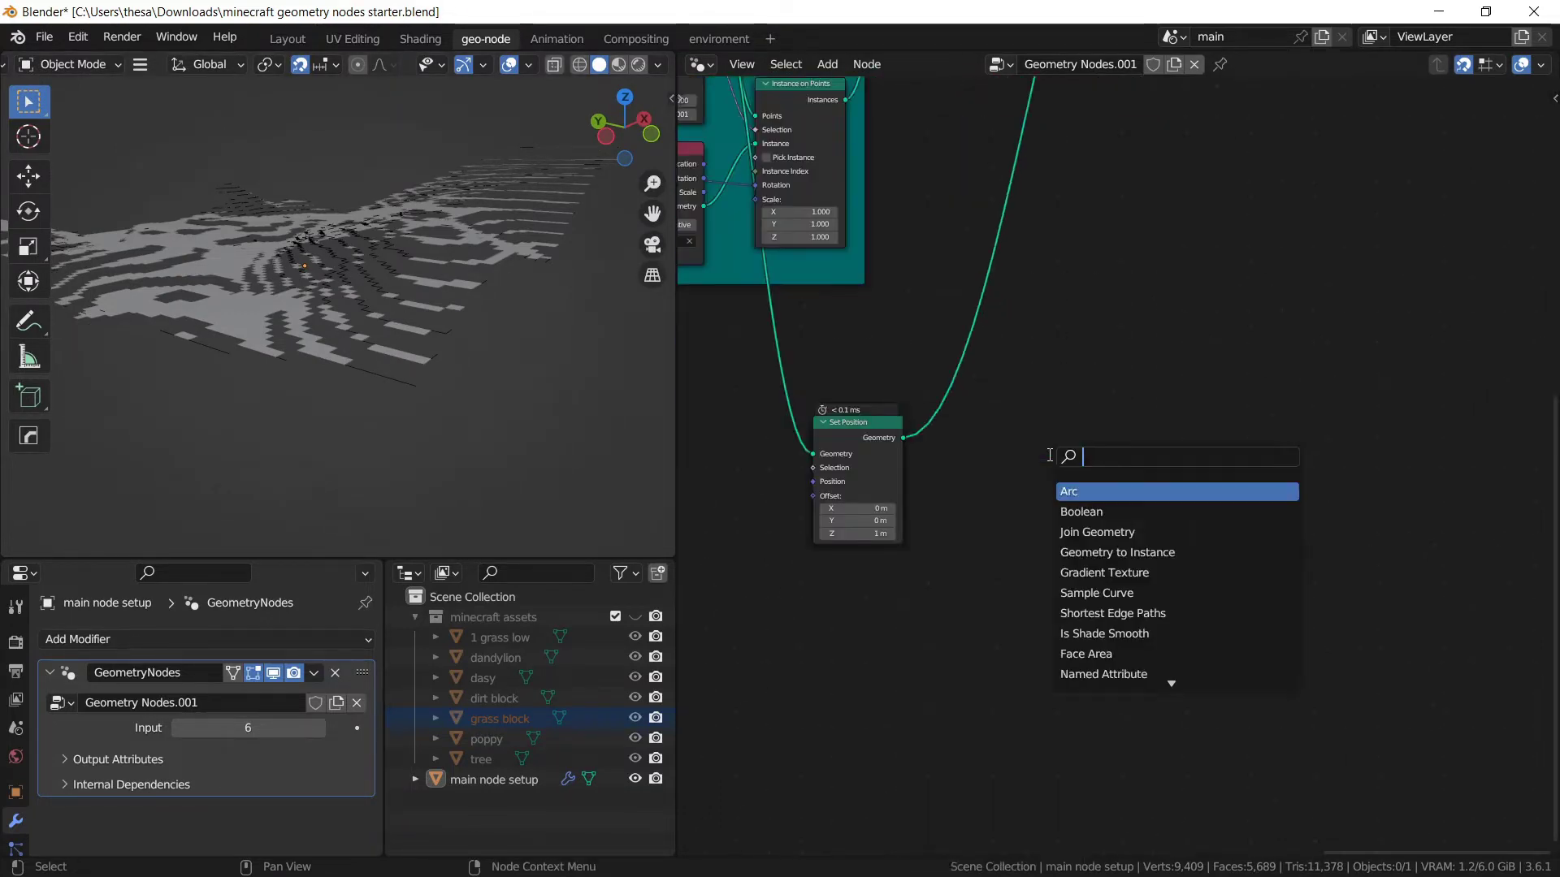
type("ins")
left_click(1108, 593)
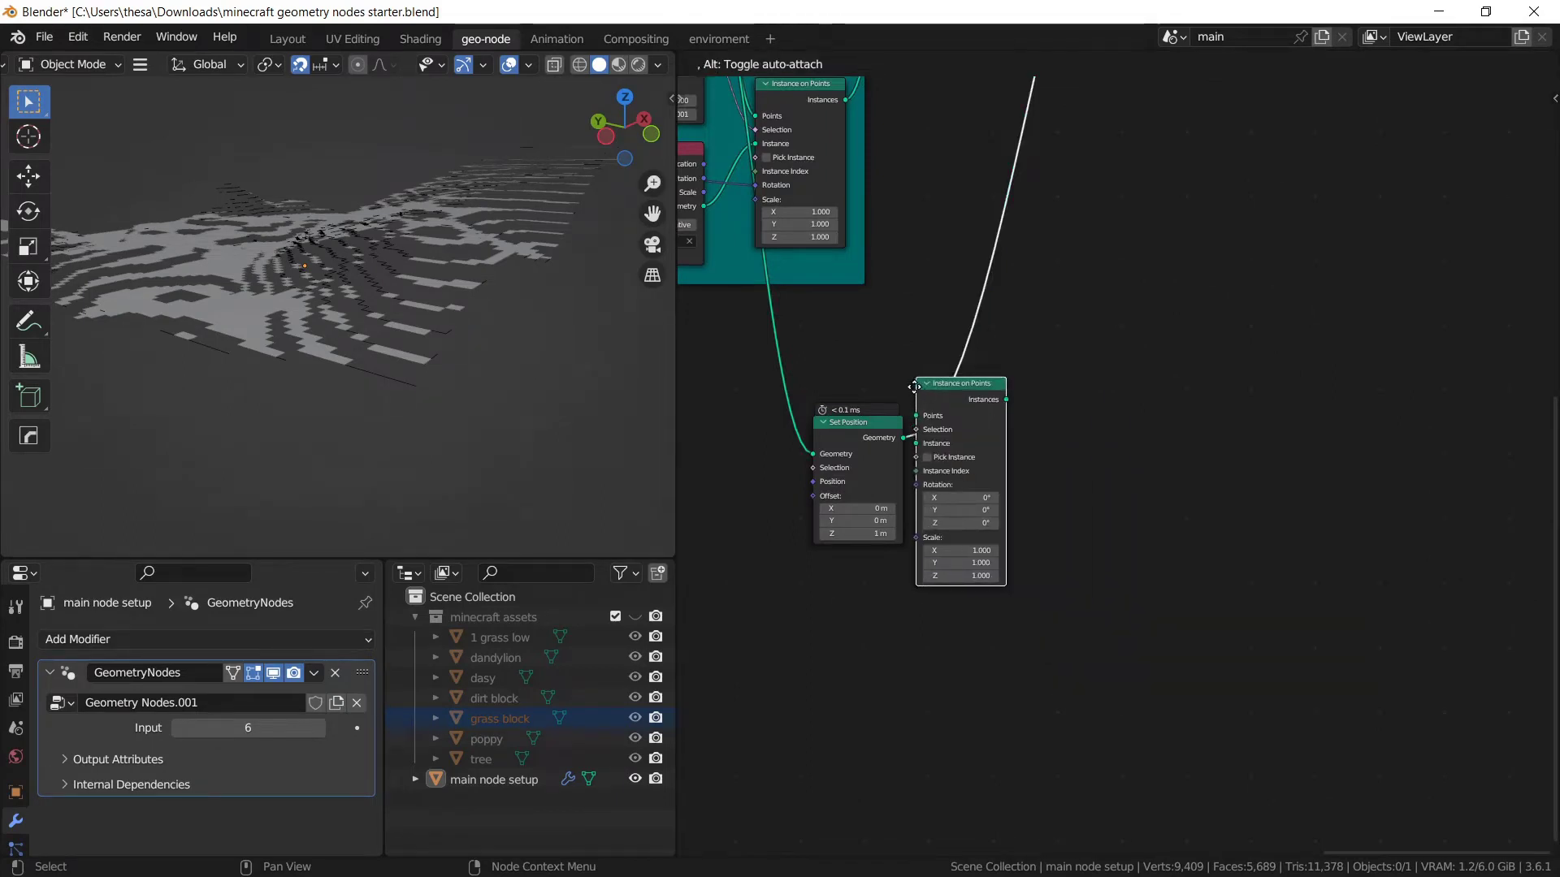
left_click(943, 422)
scroll(1005, 412, "up", 1)
scroll(1004, 407, "up", 1)
left_click_drag(1004, 407, 1040, 459)
Bring the tree object in as an Object Info node and connect its Geometry to the Instance input of Instance on Points.
left_click_drag(489, 768, 812, 642)
left_click_drag(869, 702, 981, 450)
middle_click_drag(480, 373, 421, 306)
scroll(1122, 557, "down", 3)
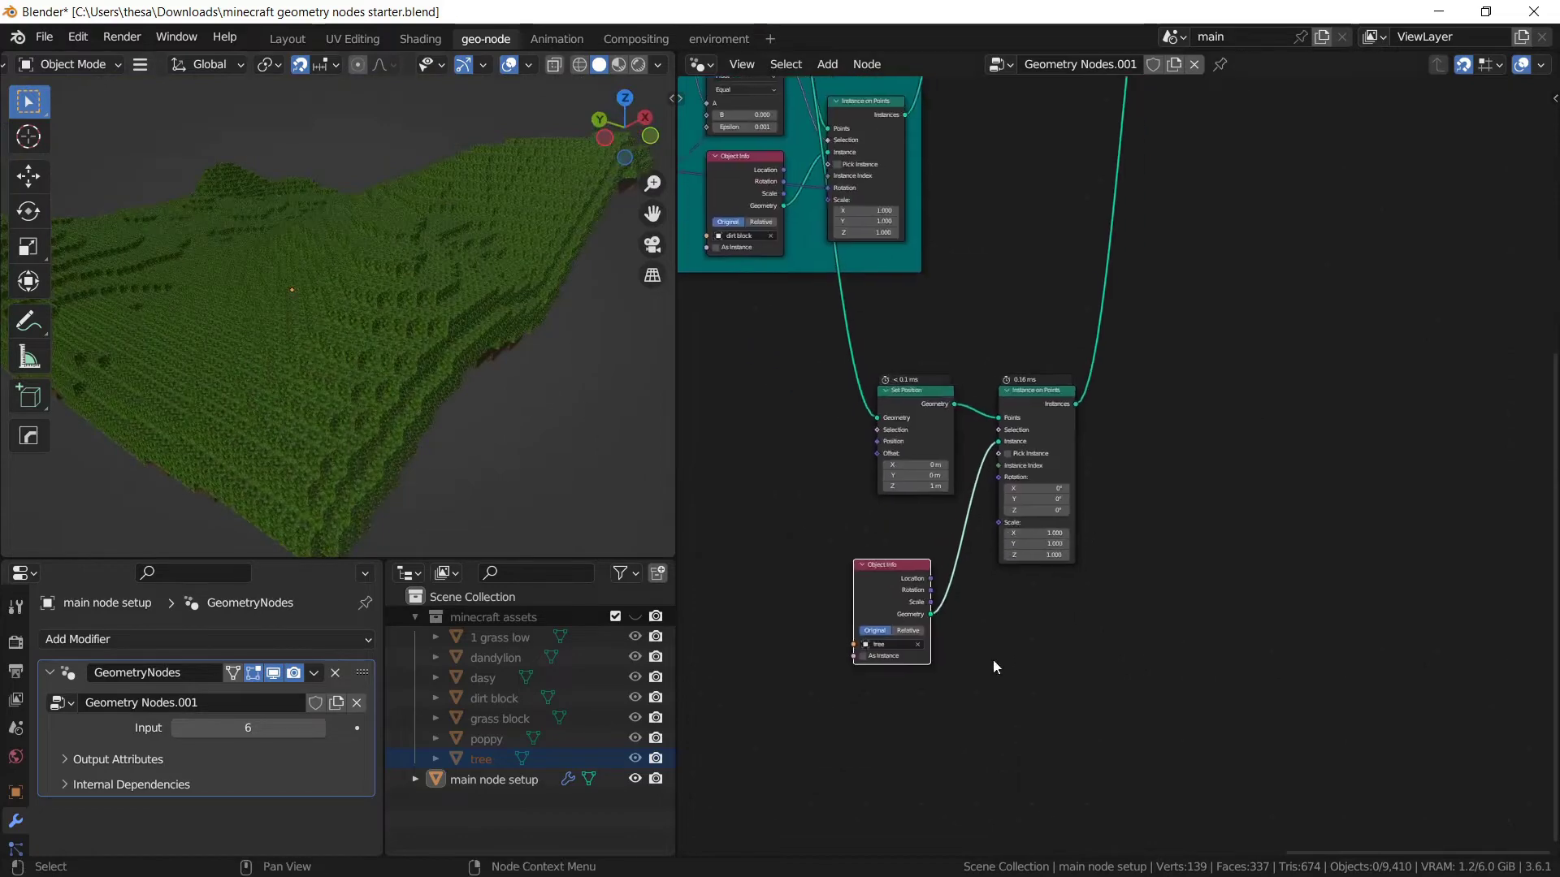
Move the tree's Object Info and Instance on Points nodes horizontally away from Set Position to make room between them.
middle_click_drag(1124, 590, 975, 564)
key("g")
key("x")
left_click(1324, 522)
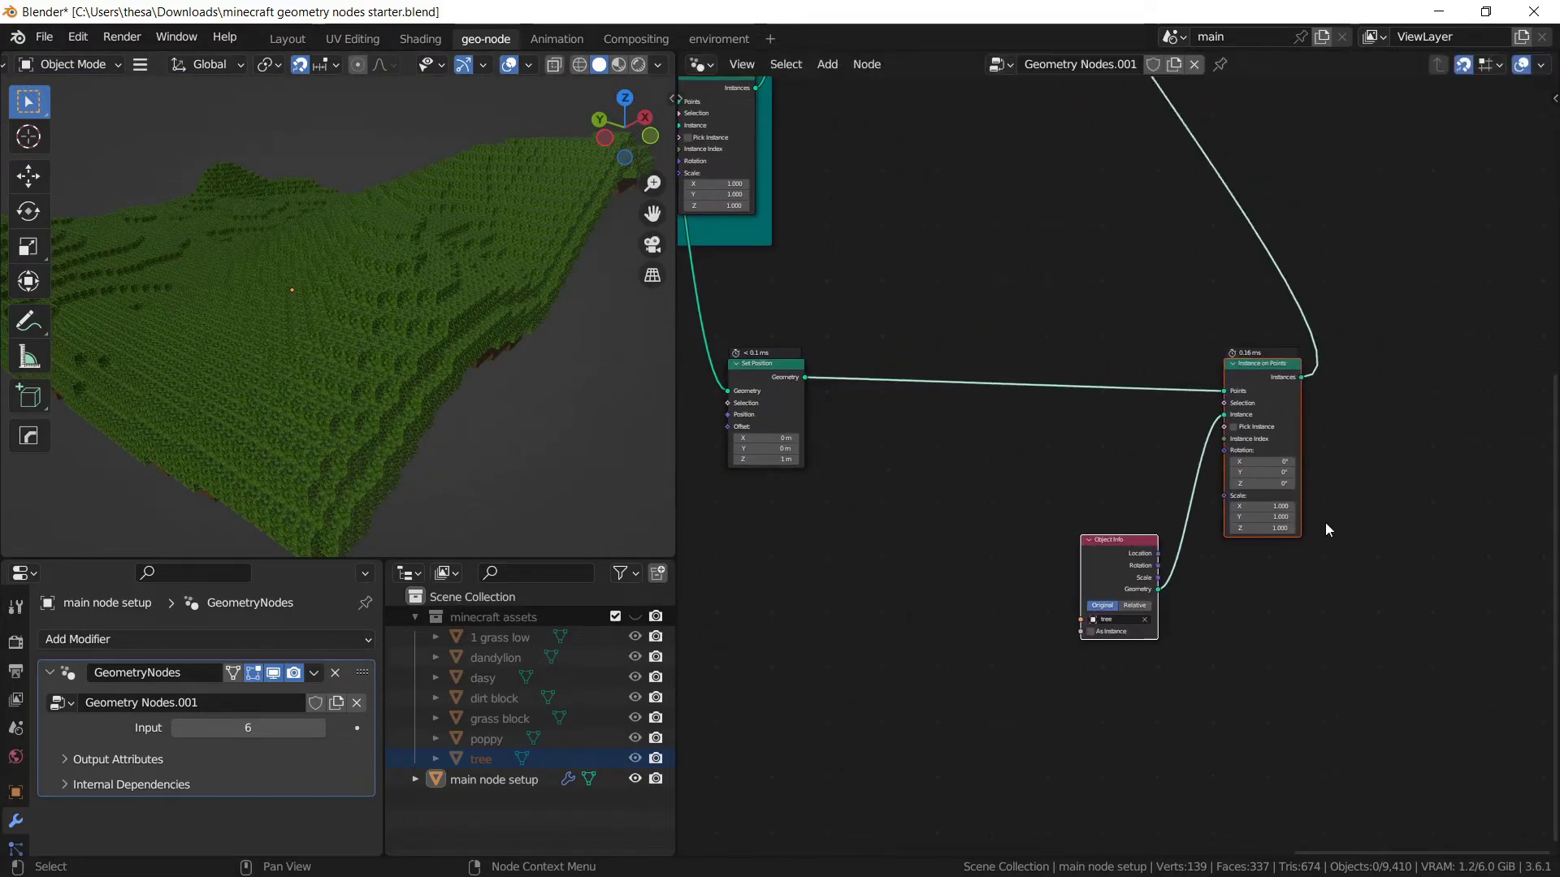
Add a Grid node just below the Set Position node.
left_click(943, 269)
key("shift+a")
left_click(945, 271)
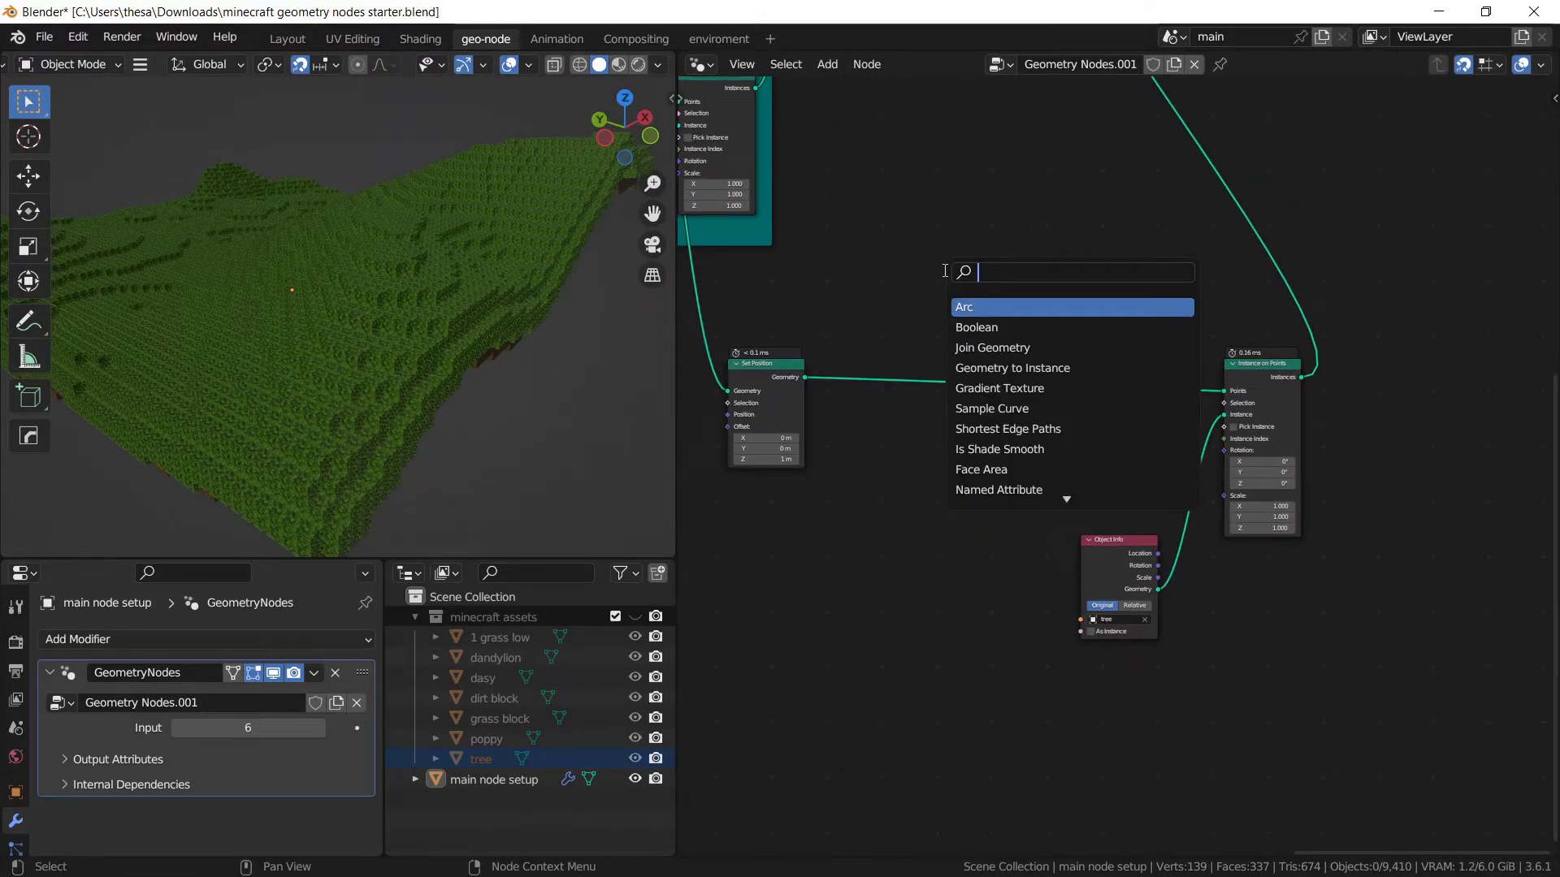
type("grid")
key("Return")
left_click(740, 494)
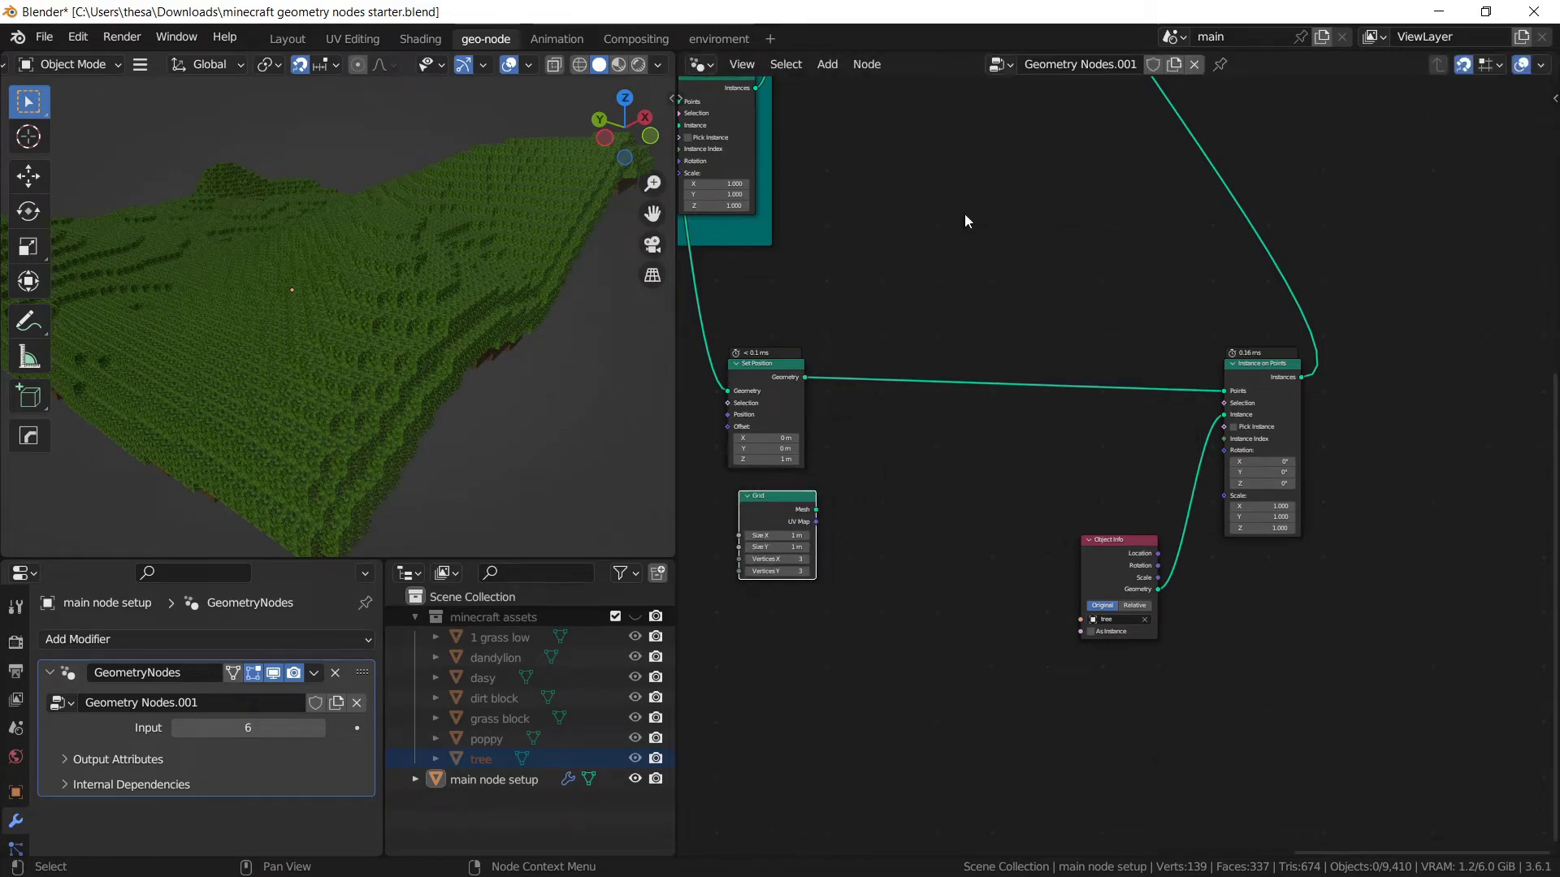
Insert a duplicate Instance on Points after Set Position and connect the Grid's Mesh to its Instance input.
left_click(1274, 397)
key("shift+d")
left_click(953, 401)
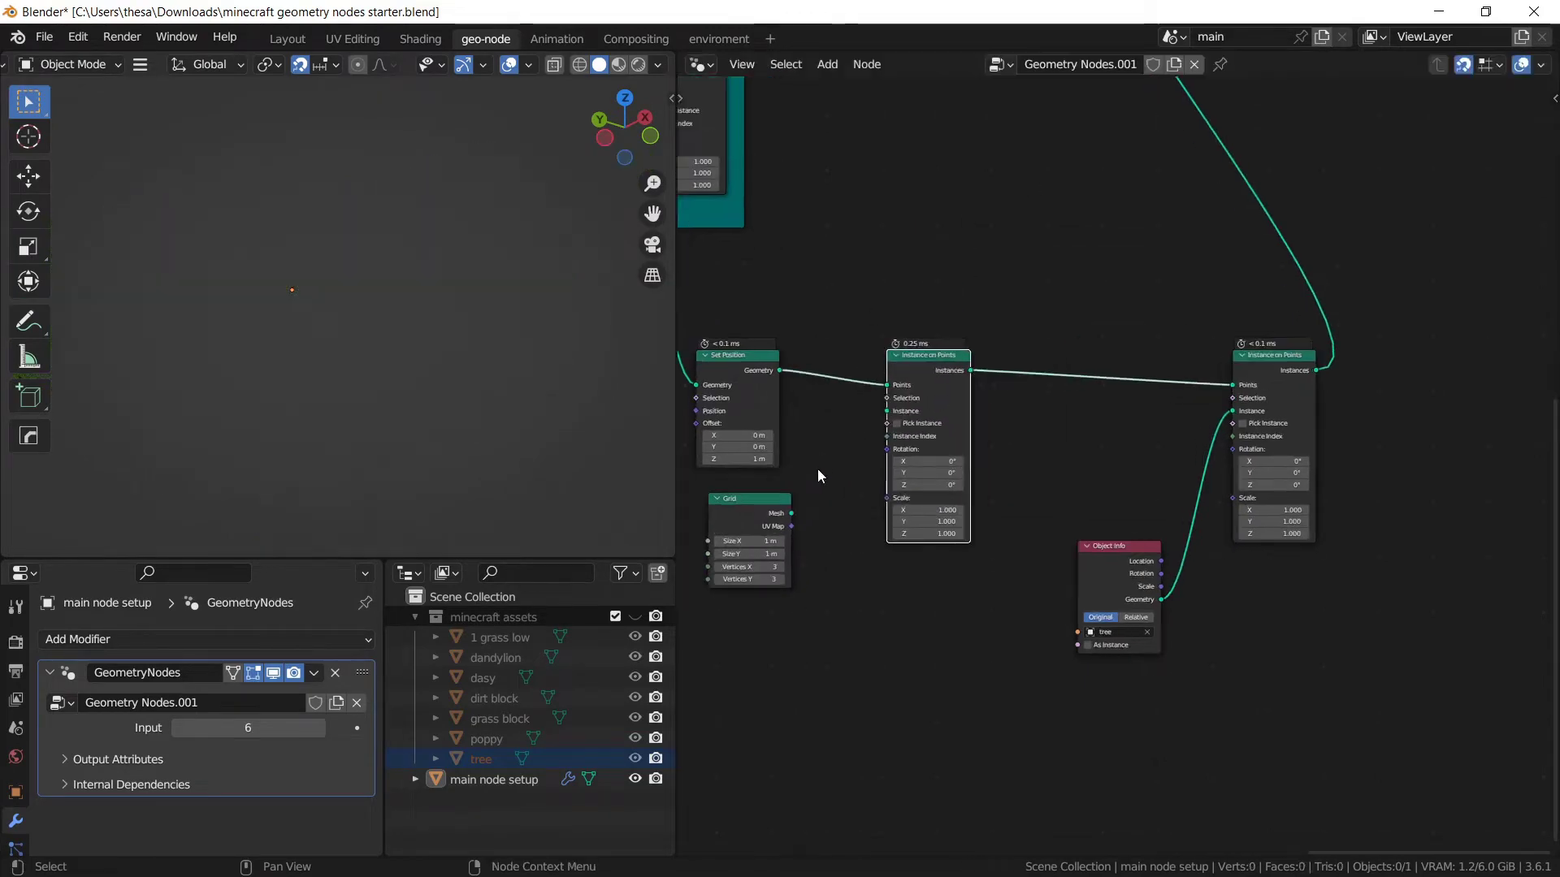
scroll(817, 470, "up", 3)
left_click_drag(852, 535, 985, 397)
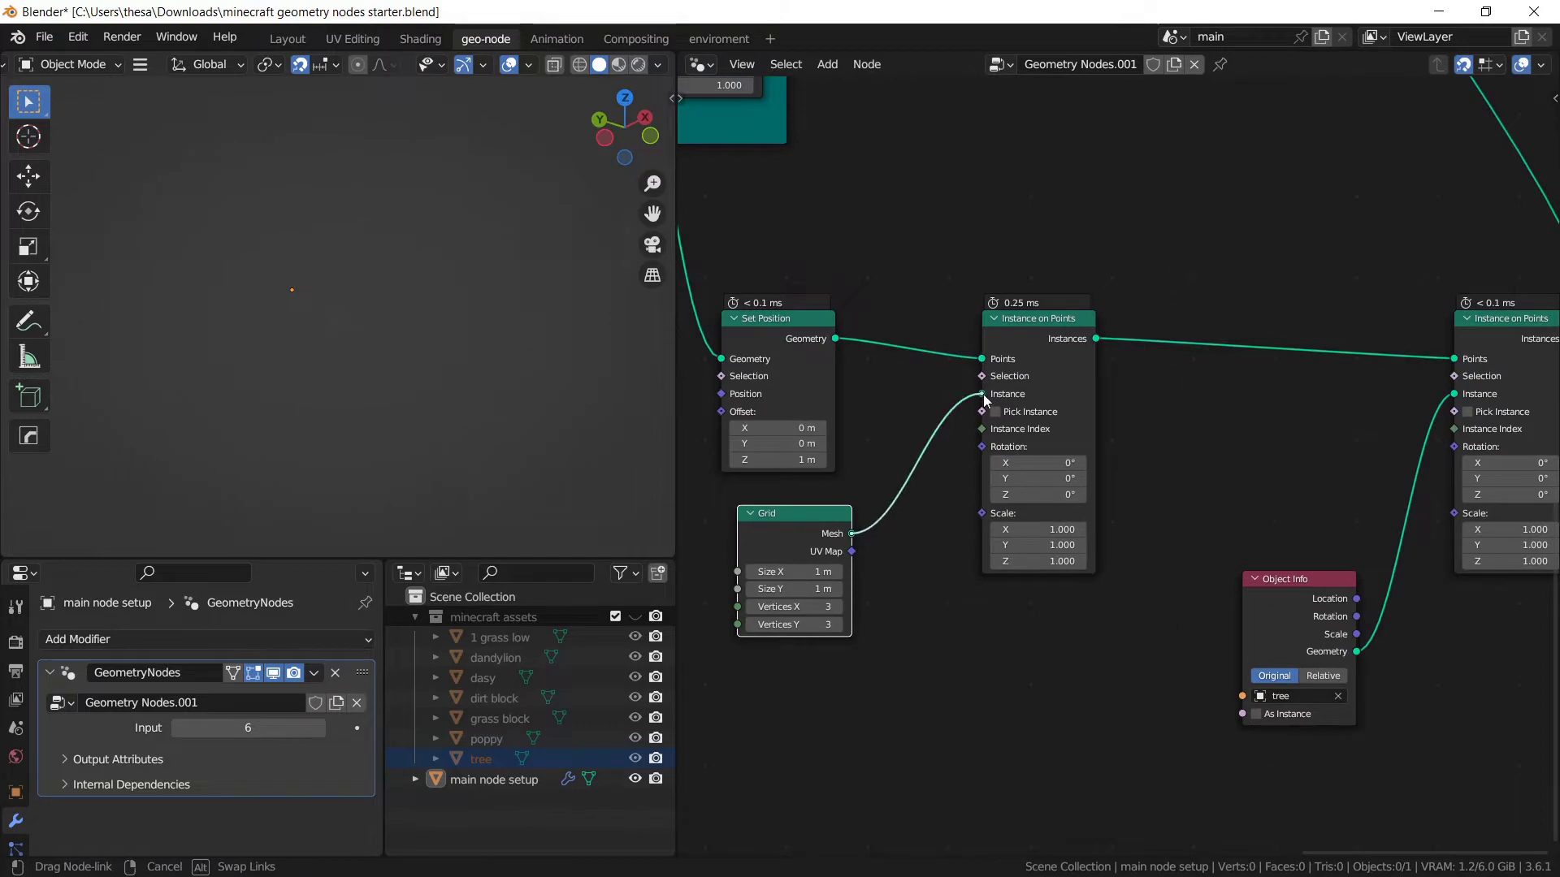
left_click_drag(809, 554, 777, 538)
Insert a Realize Instances node after the Instance on Points that instances the grid.
left_click(1066, 218)
key("shift+a")
left_click(1066, 217)
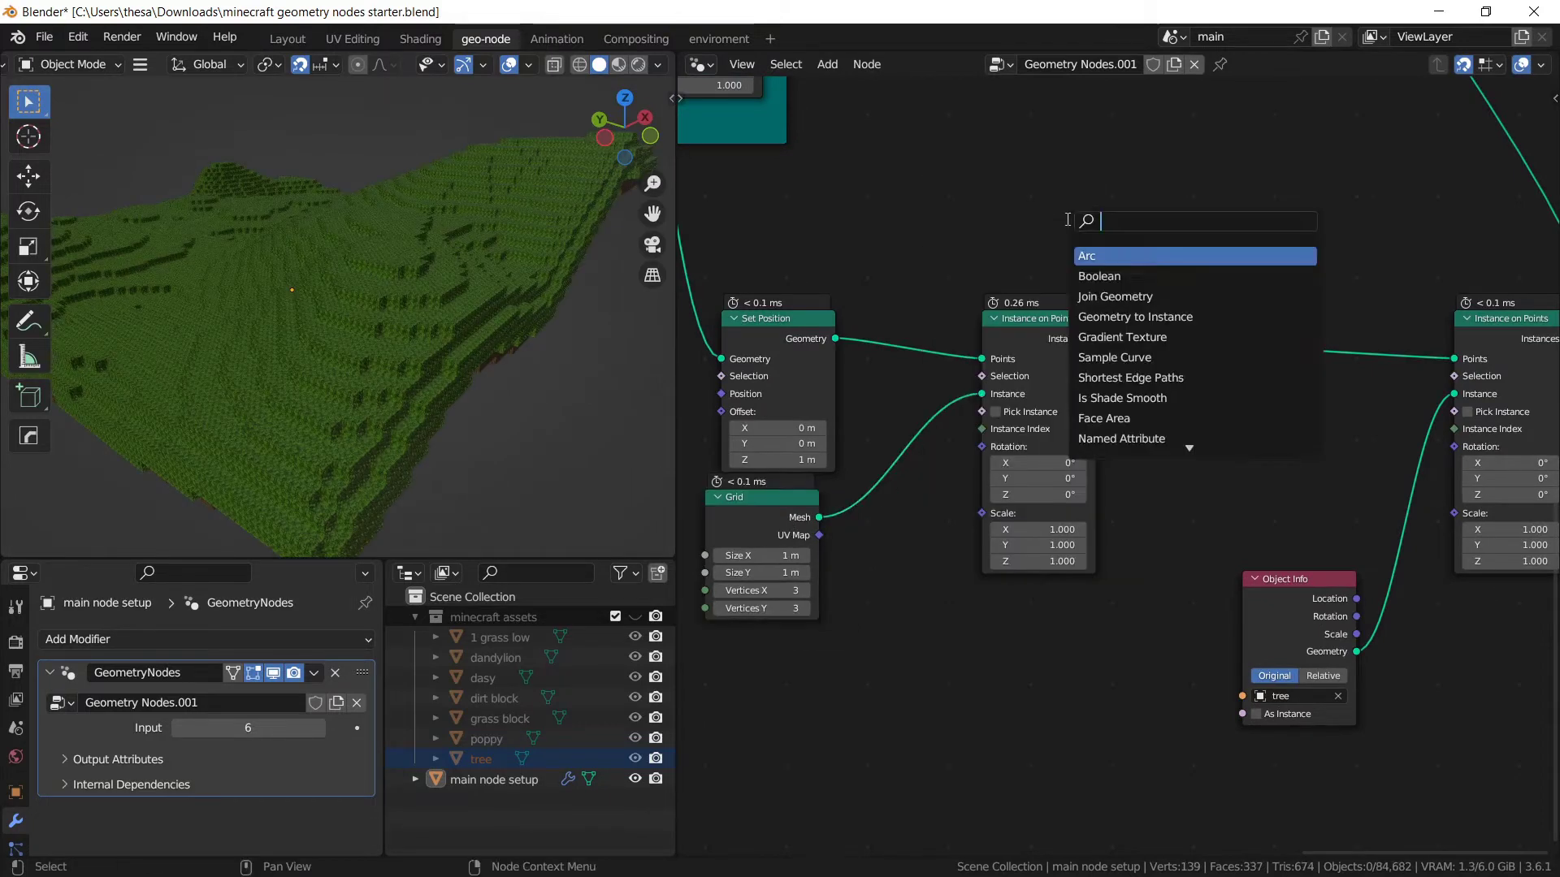
type("rea")
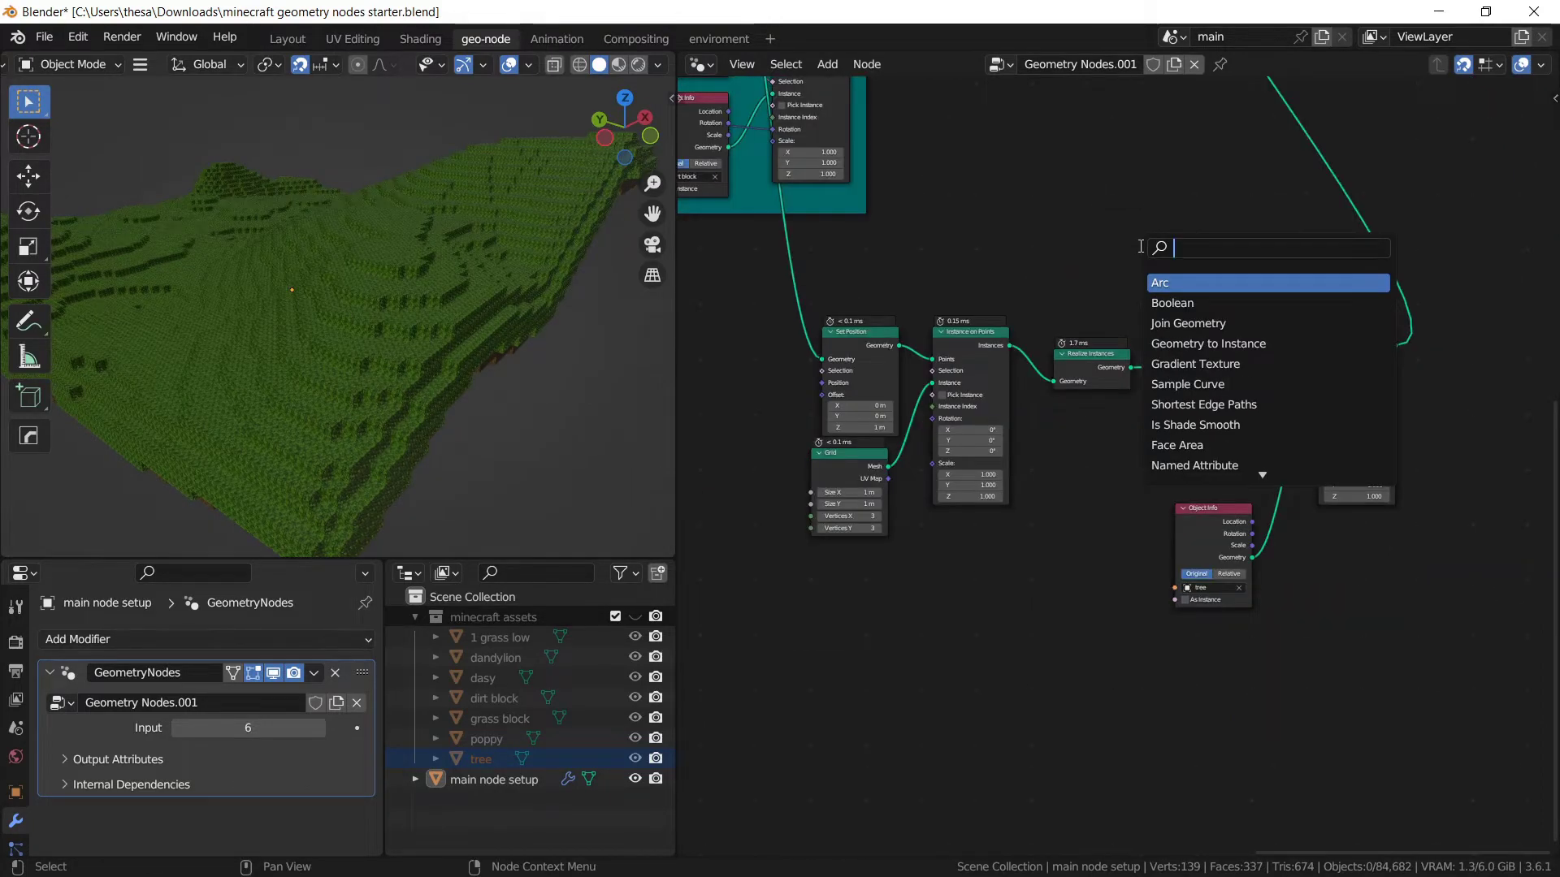
Insert a Distribute Points on Faces node between Realize Instances and the tree's Instance on Points.
type("distrib")
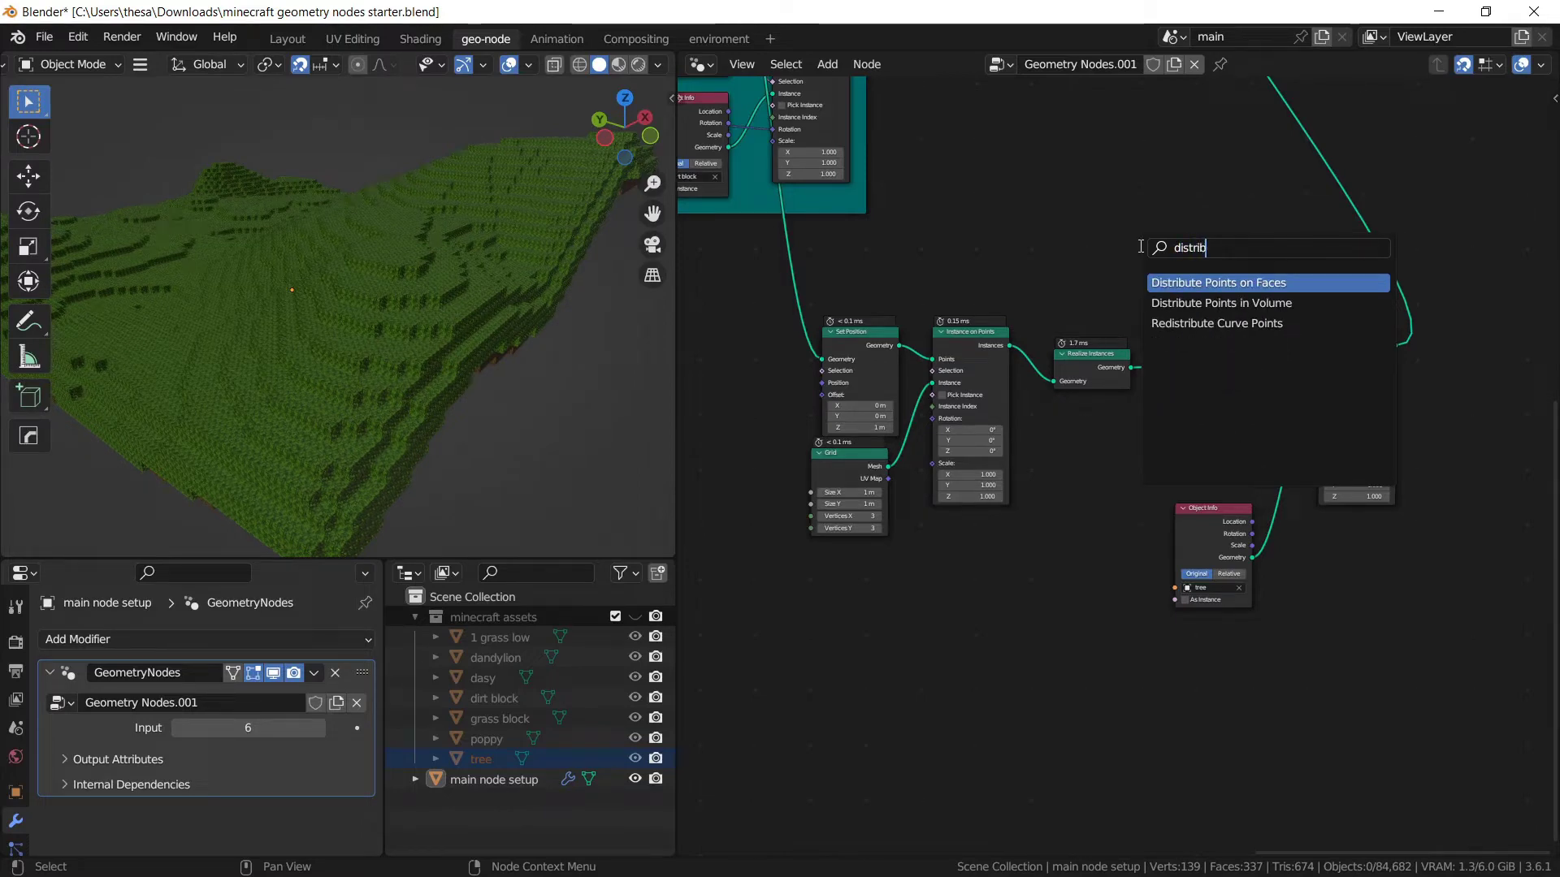
key("Return")
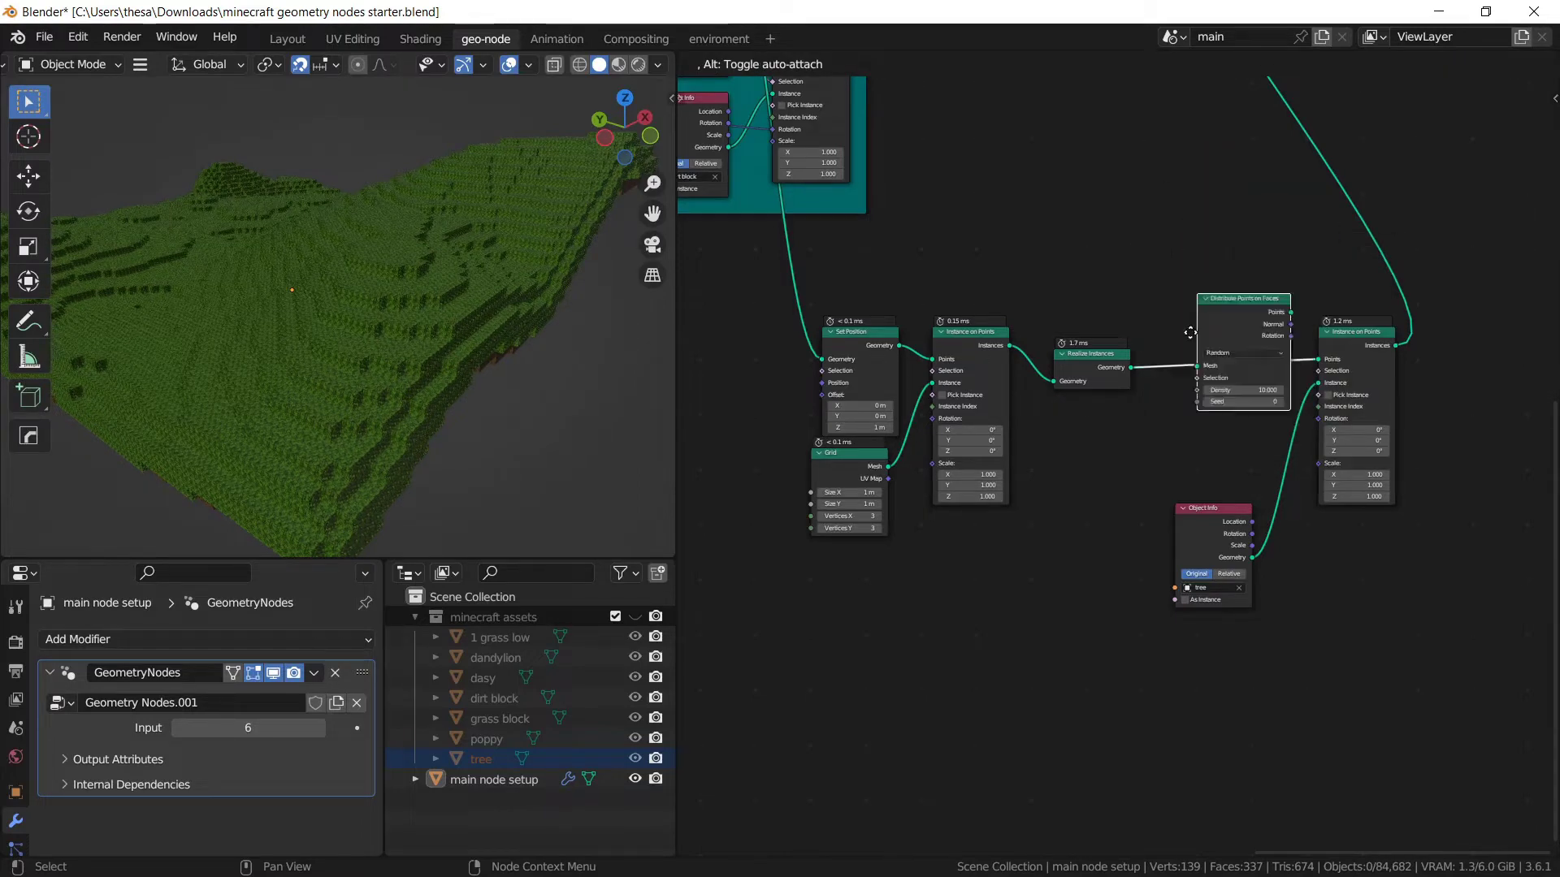
left_click(1173, 358)
scroll(1173, 358, "up", 5)
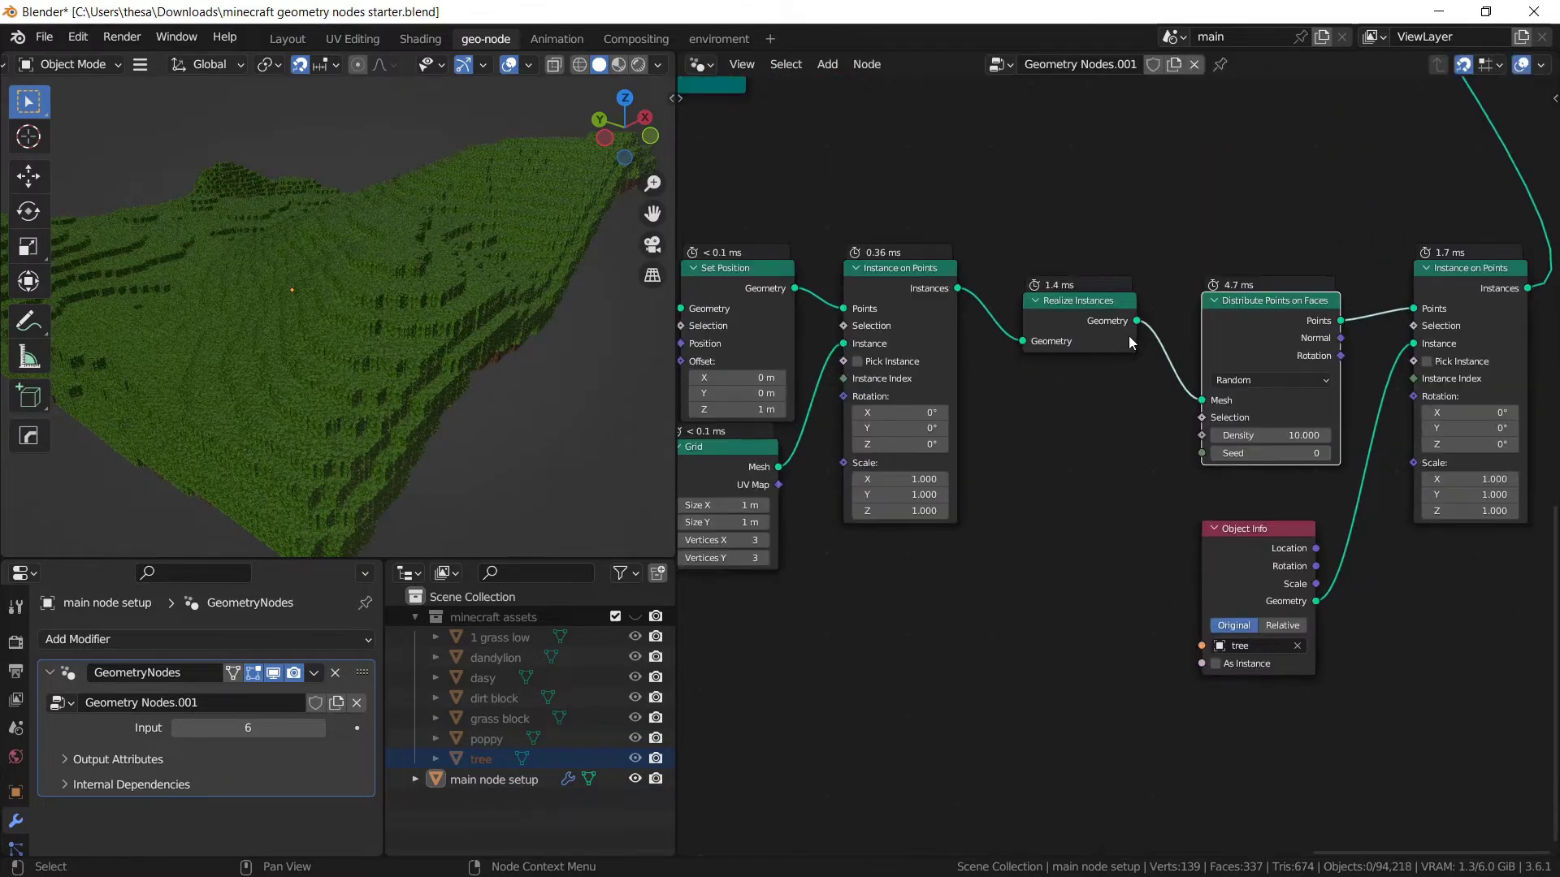
scroll(1080, 342, "down", 5)
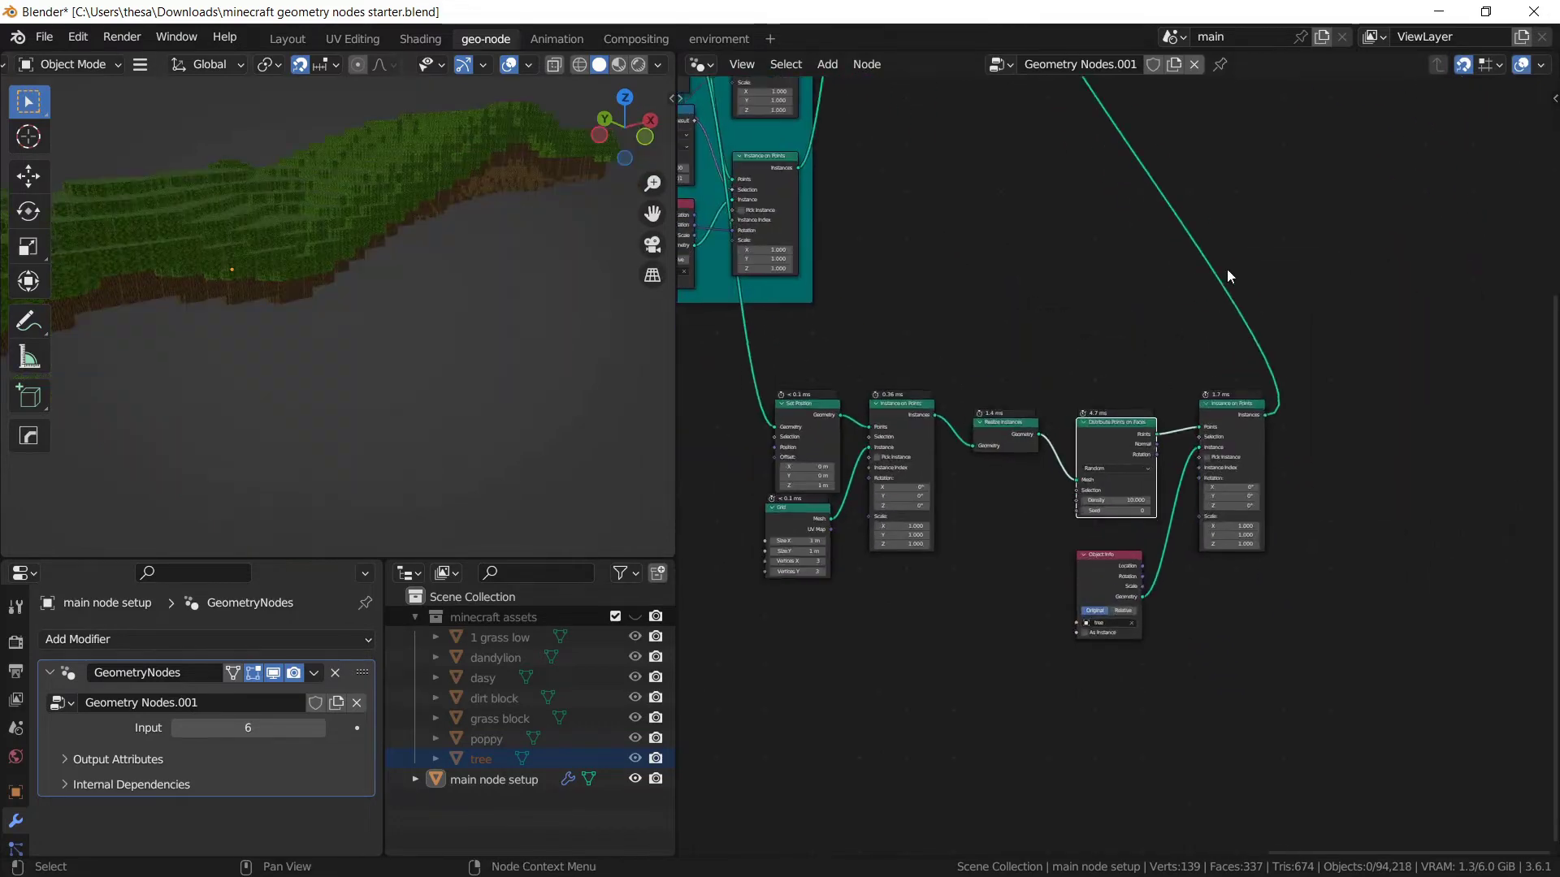
key("shift+a")
left_click(1277, 217)
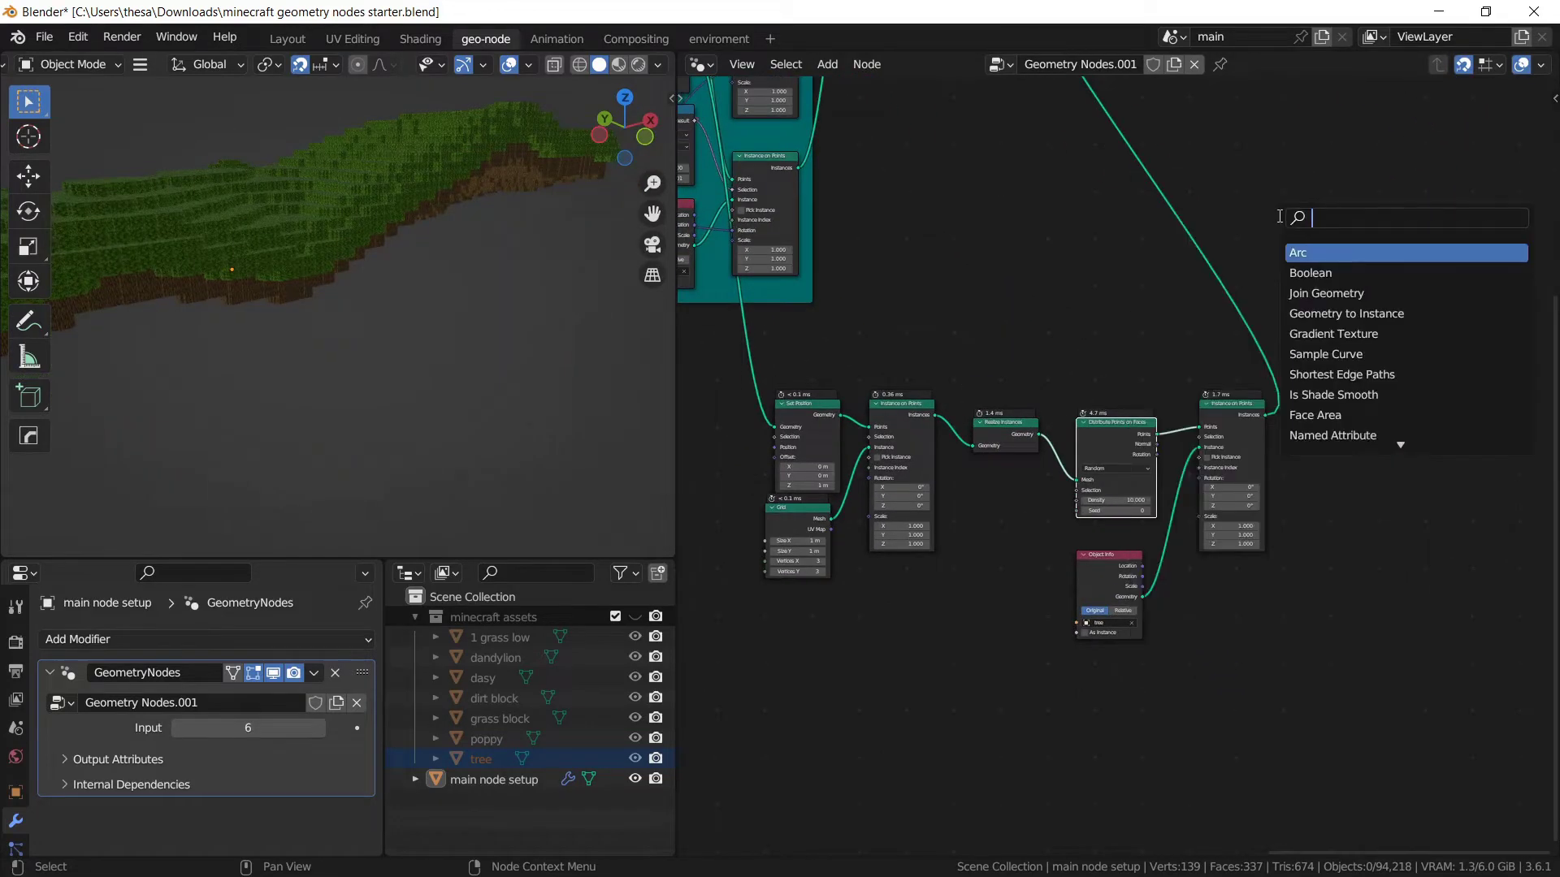
type("re")
key("Escape")
Reroute the tree instances into the Join Geometry node of final touches and connect Realize Instances to the Group Output.
scroll(1279, 216, "down", 7)
middle_click_drag(1105, 306, 1097, 538)
scroll(1095, 539, "up", 5)
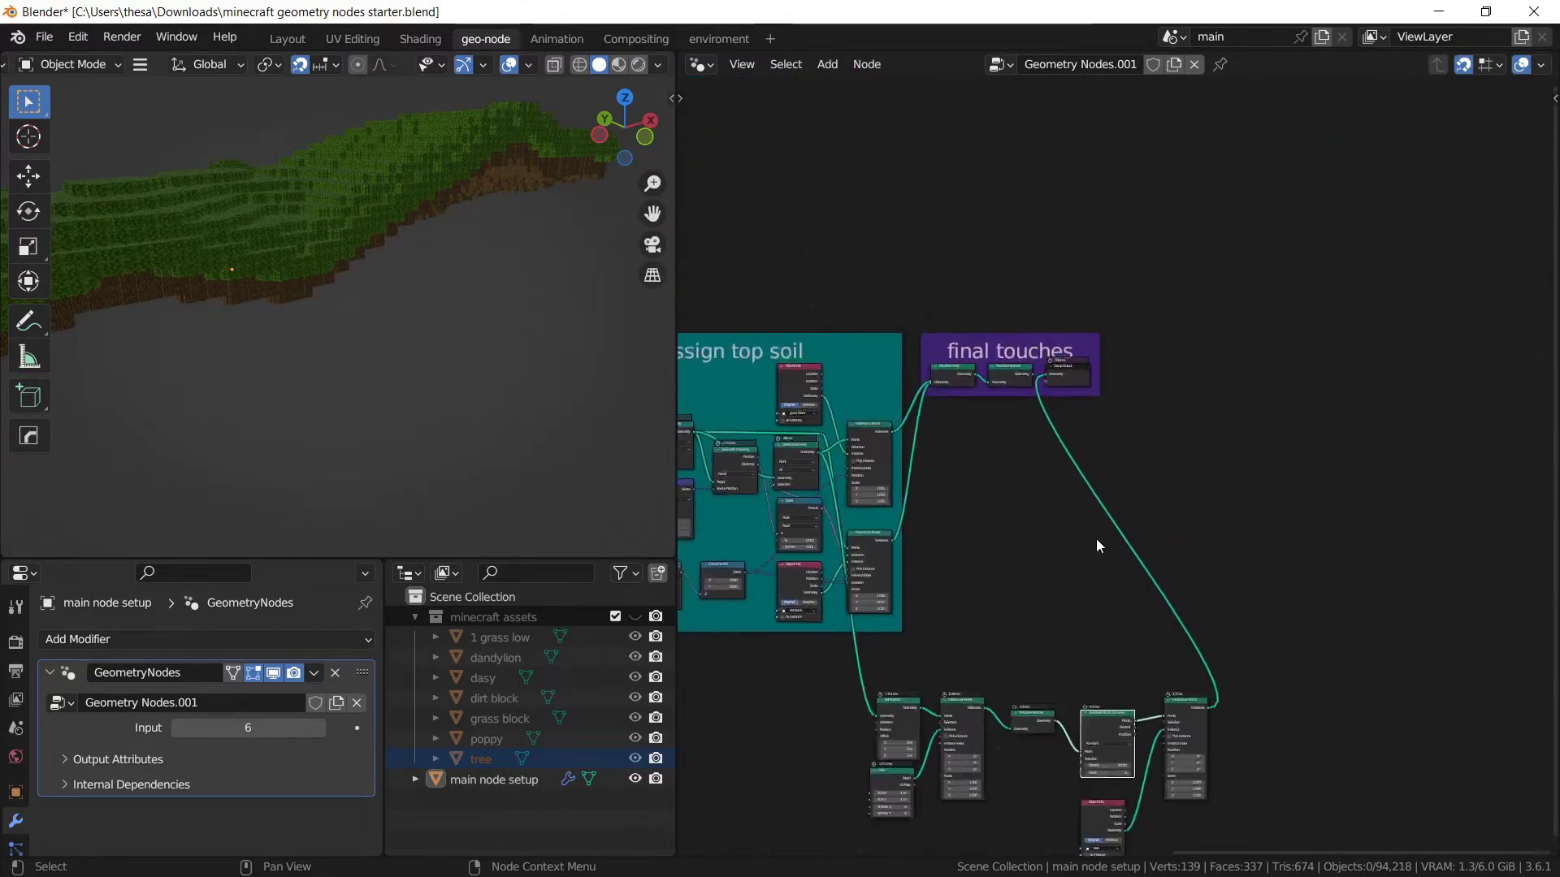
middle_click_drag(1009, 366, 1085, 385)
scroll(1093, 357, "up", 5)
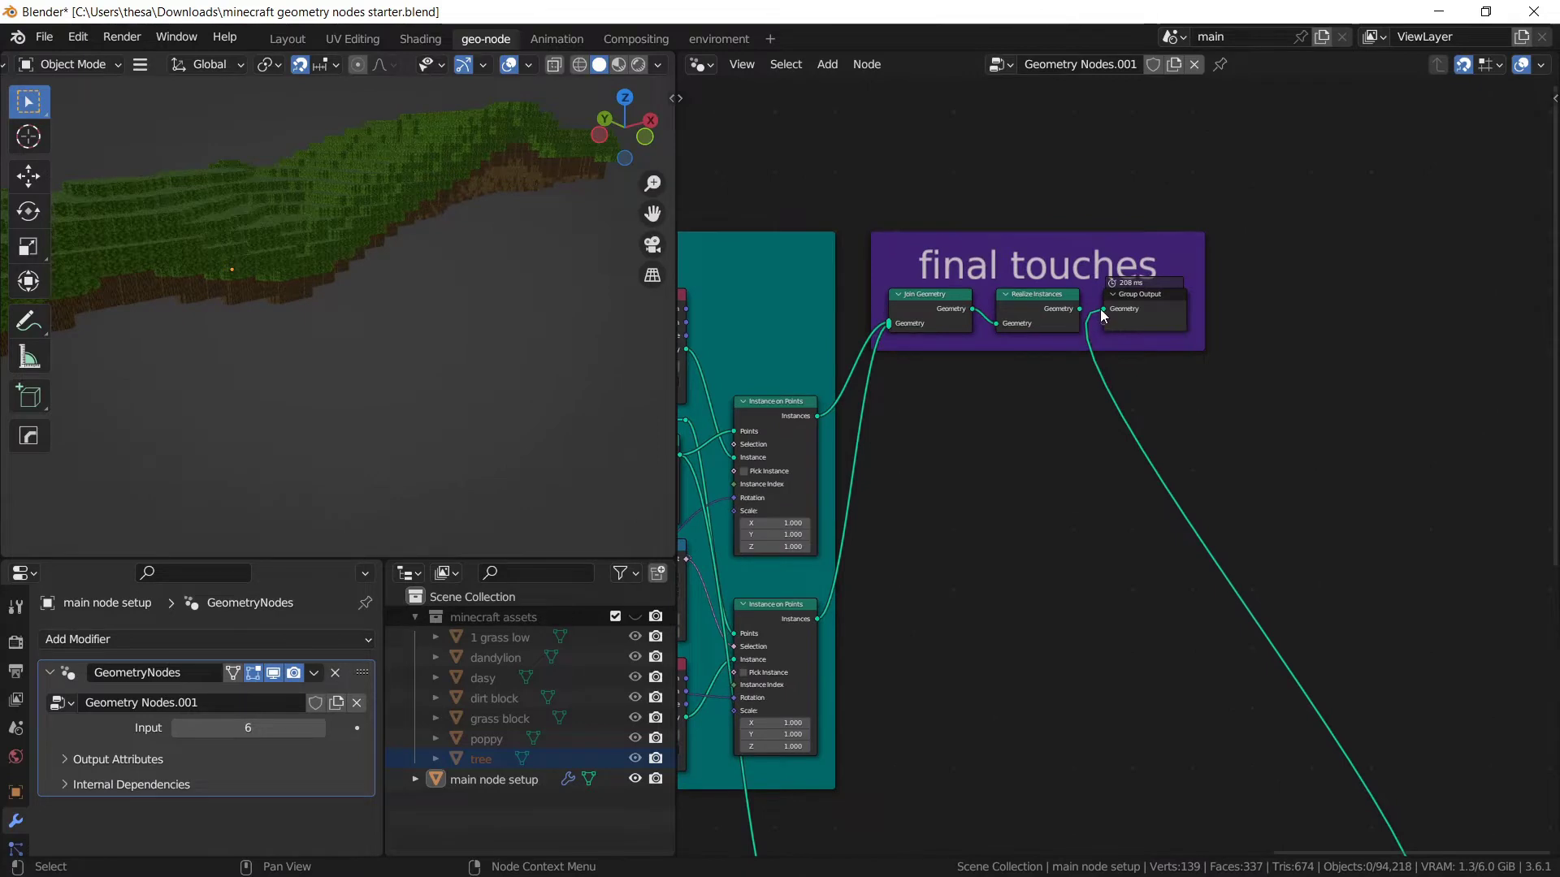
left_click_drag(1102, 309, 888, 325)
scroll(1024, 316, "up", 4)
left_click_drag(1065, 253, 1110, 247)
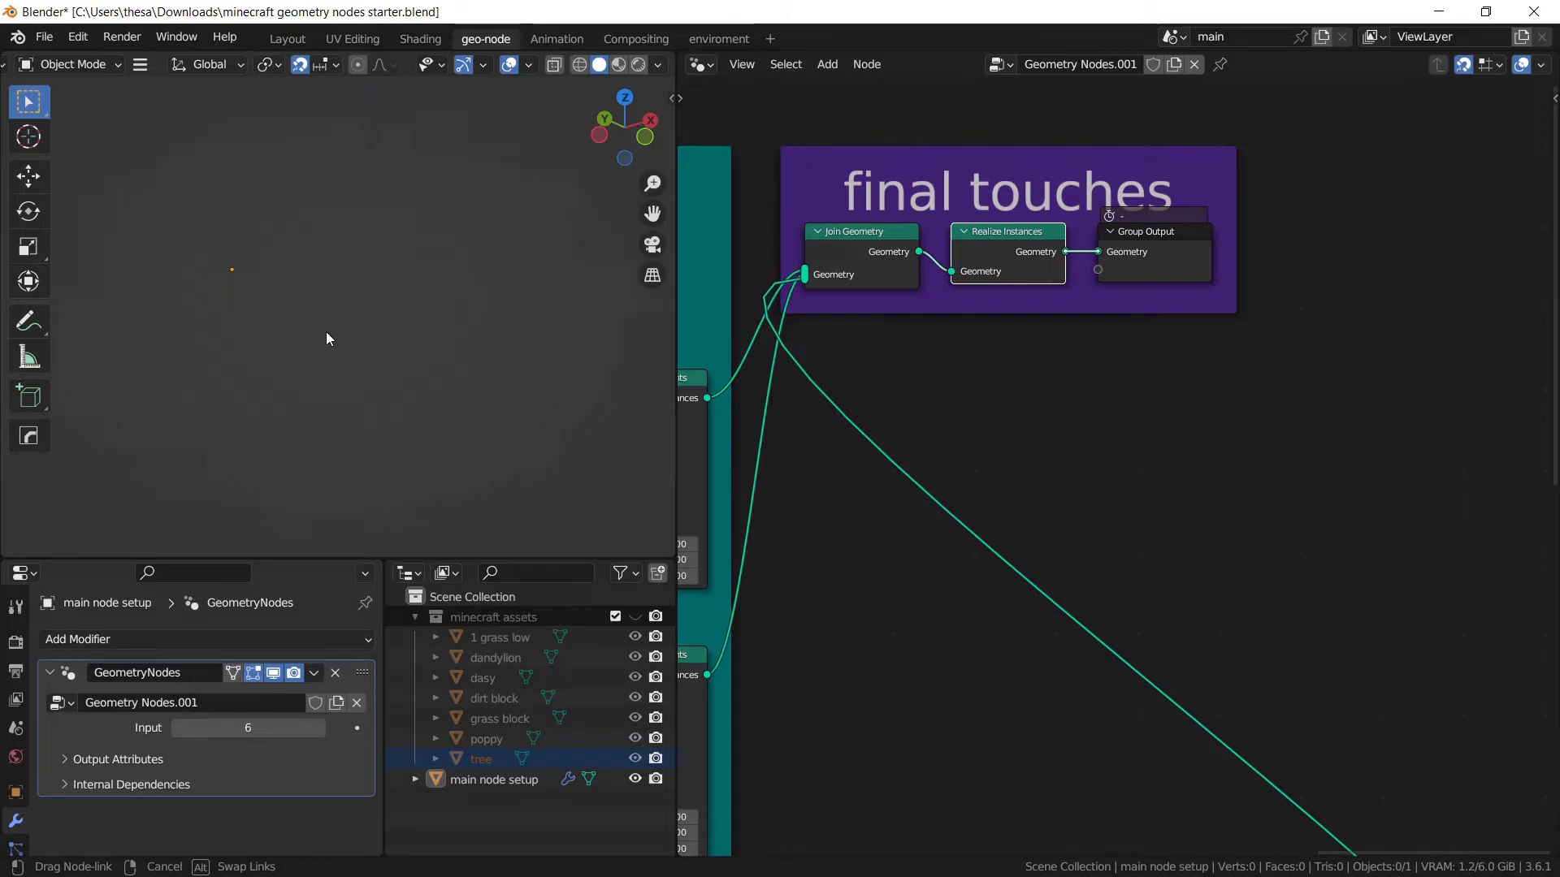
middle_click_drag(411, 251, 378, 300)
scroll(376, 296, "up", 5)
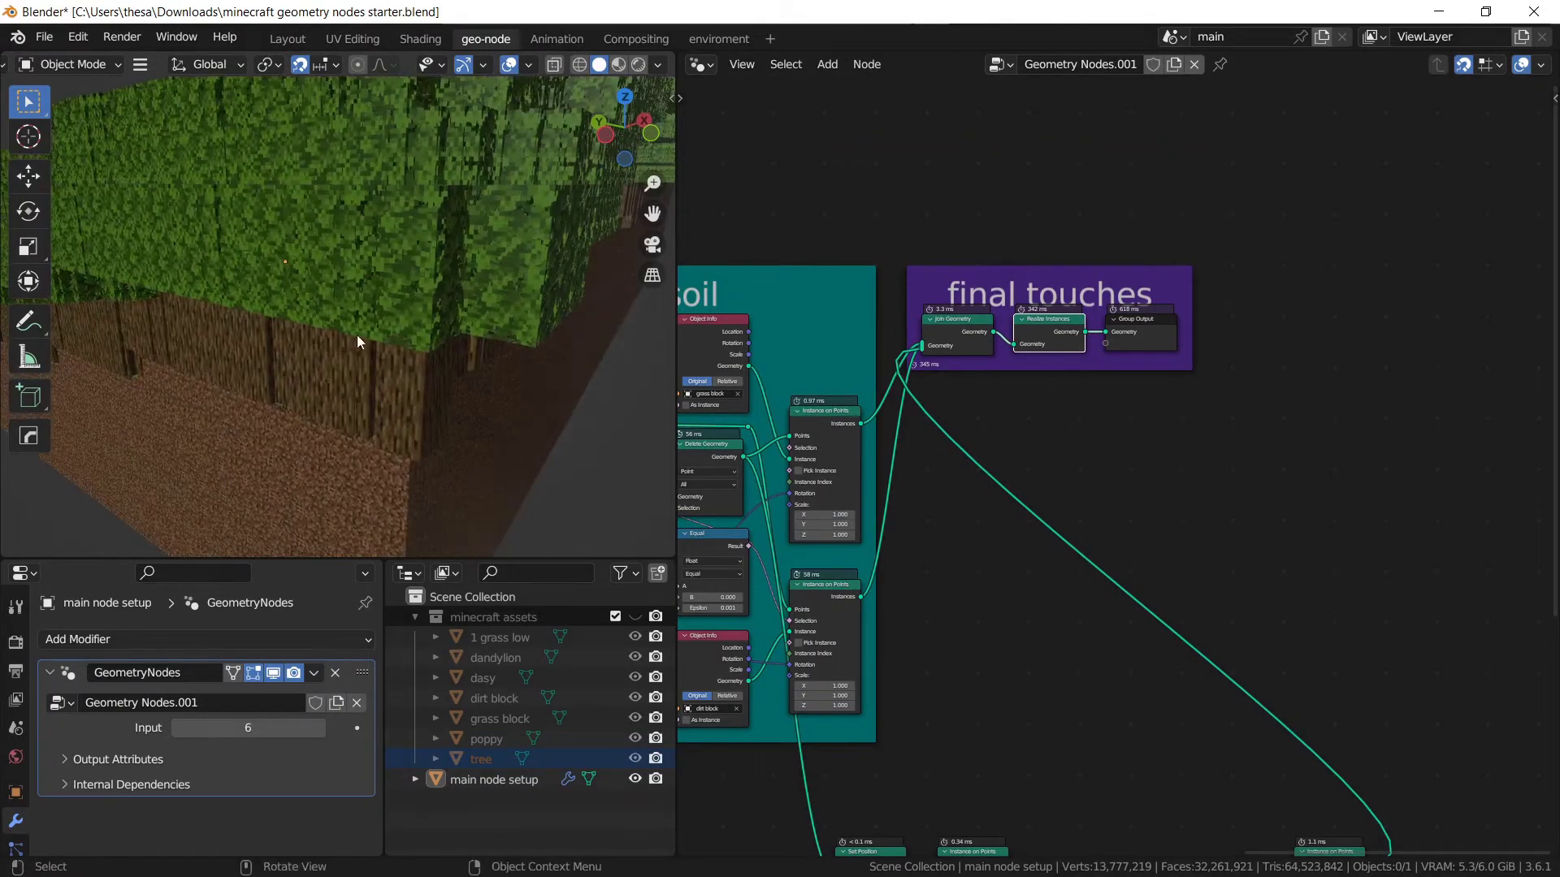
Switch the Distribute Points on Faces node to Poisson Disk and set its Distance Min to 3 m.
scroll(1061, 489, "down", 6)
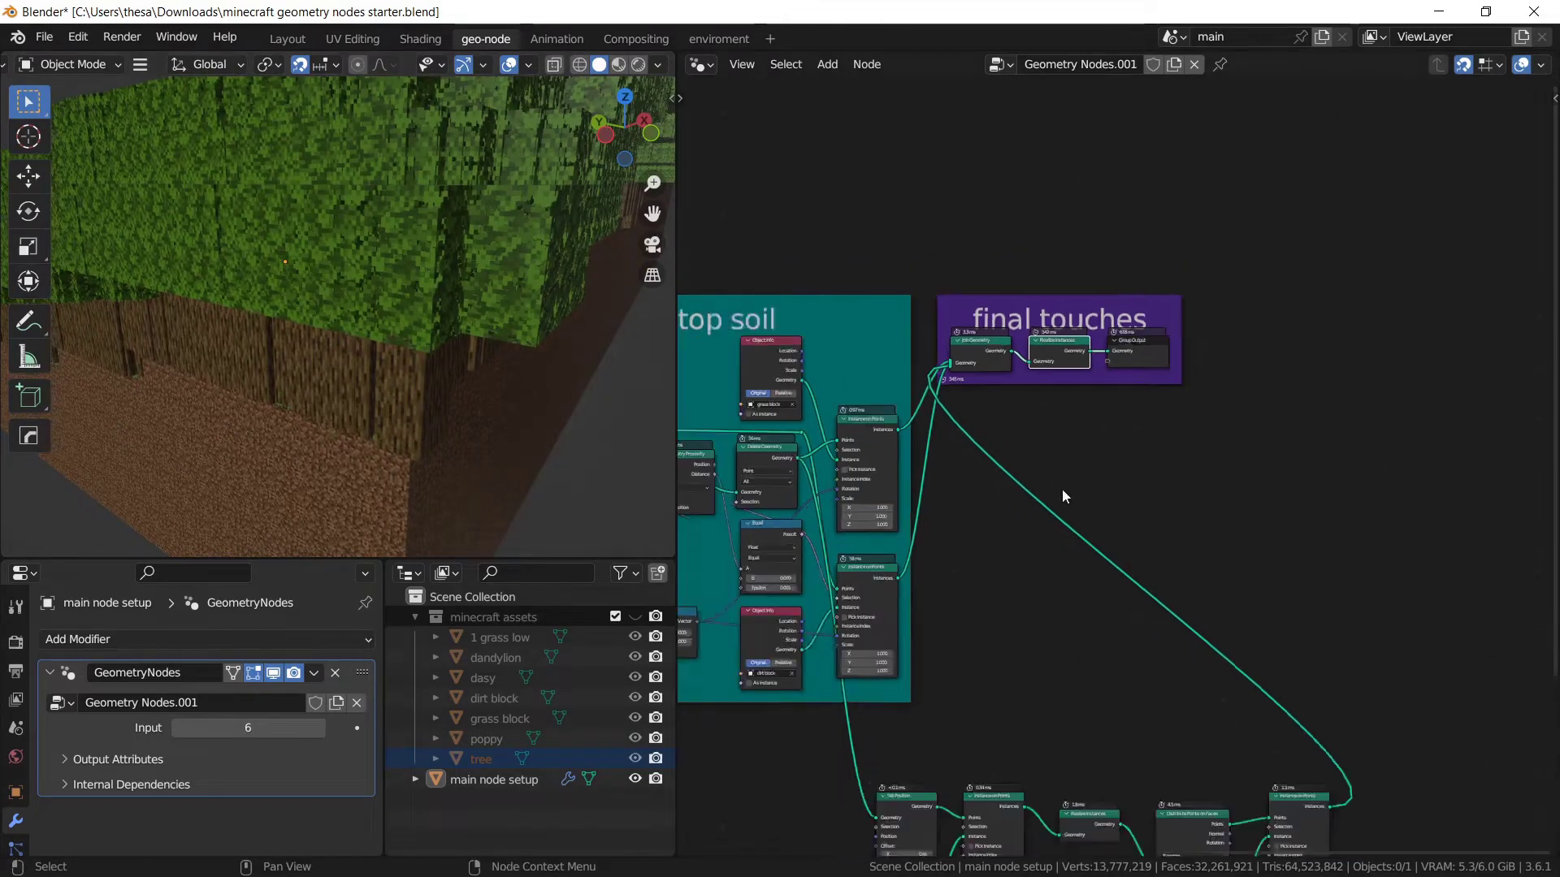
middle_click_drag(1014, 574, 1034, 379)
scroll(1154, 520, "up", 4)
middle_click_drag(1191, 568, 1059, 427)
scroll(1059, 427, "up", 5)
scroll(1059, 427, "up", 2)
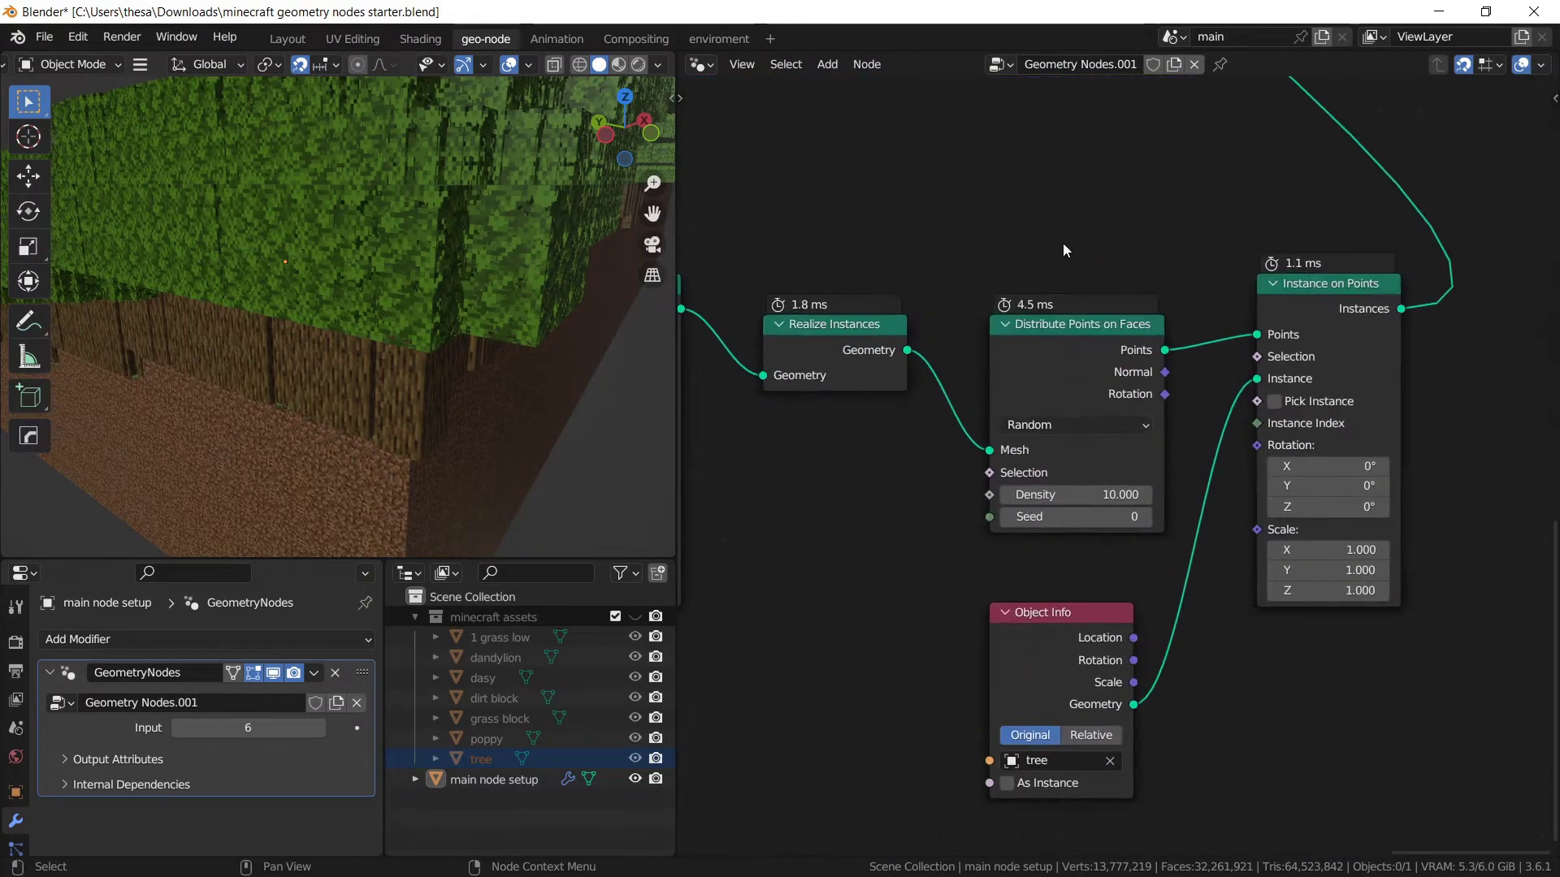
left_click(1056, 424)
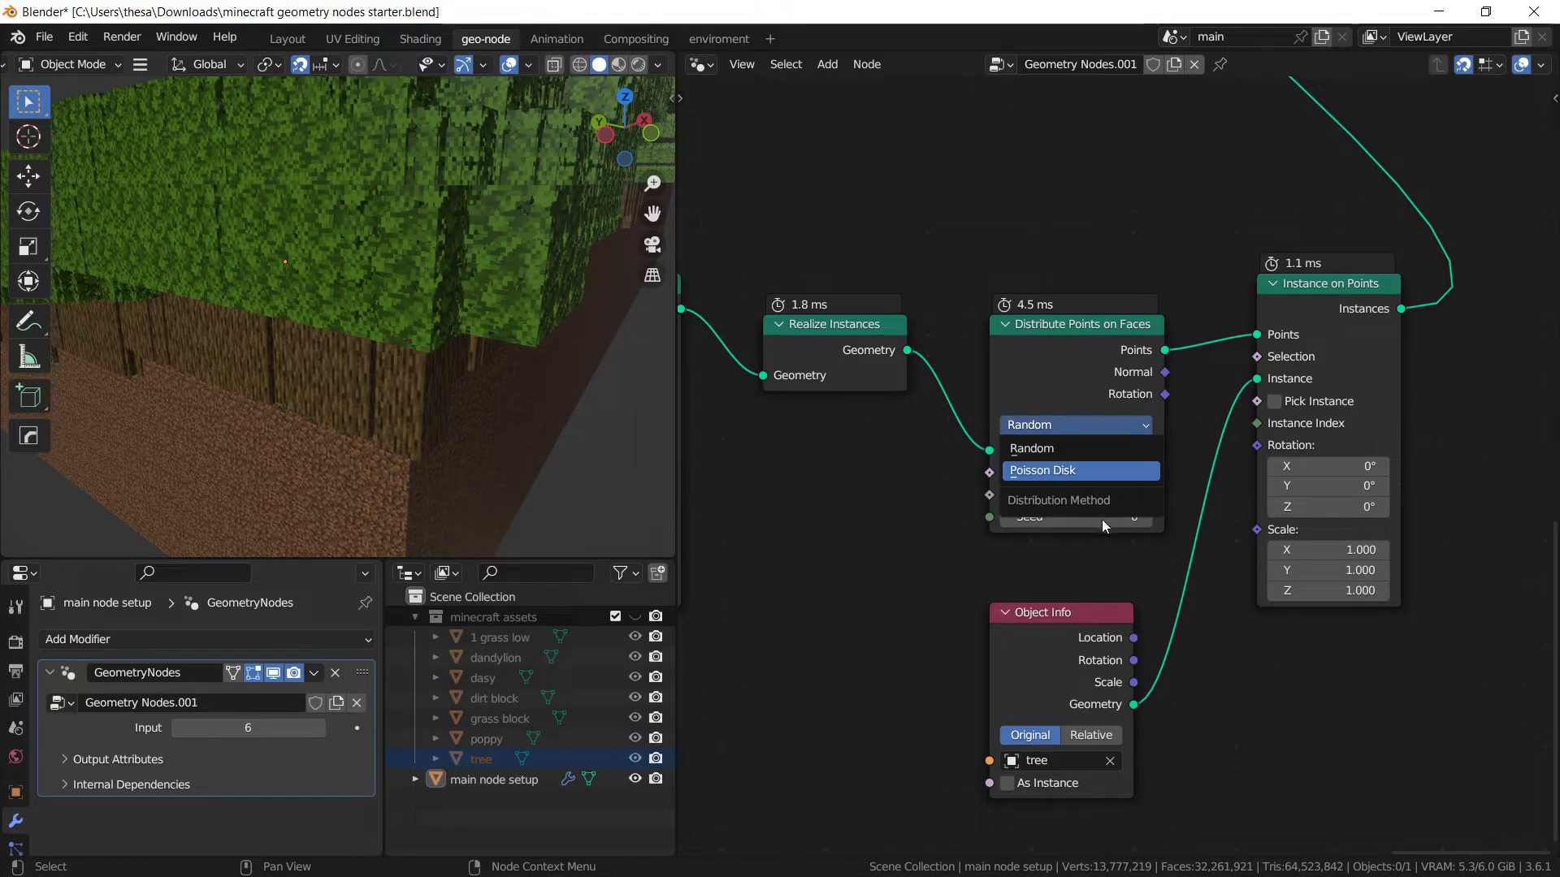
left_click(1087, 471)
left_click(1089, 495)
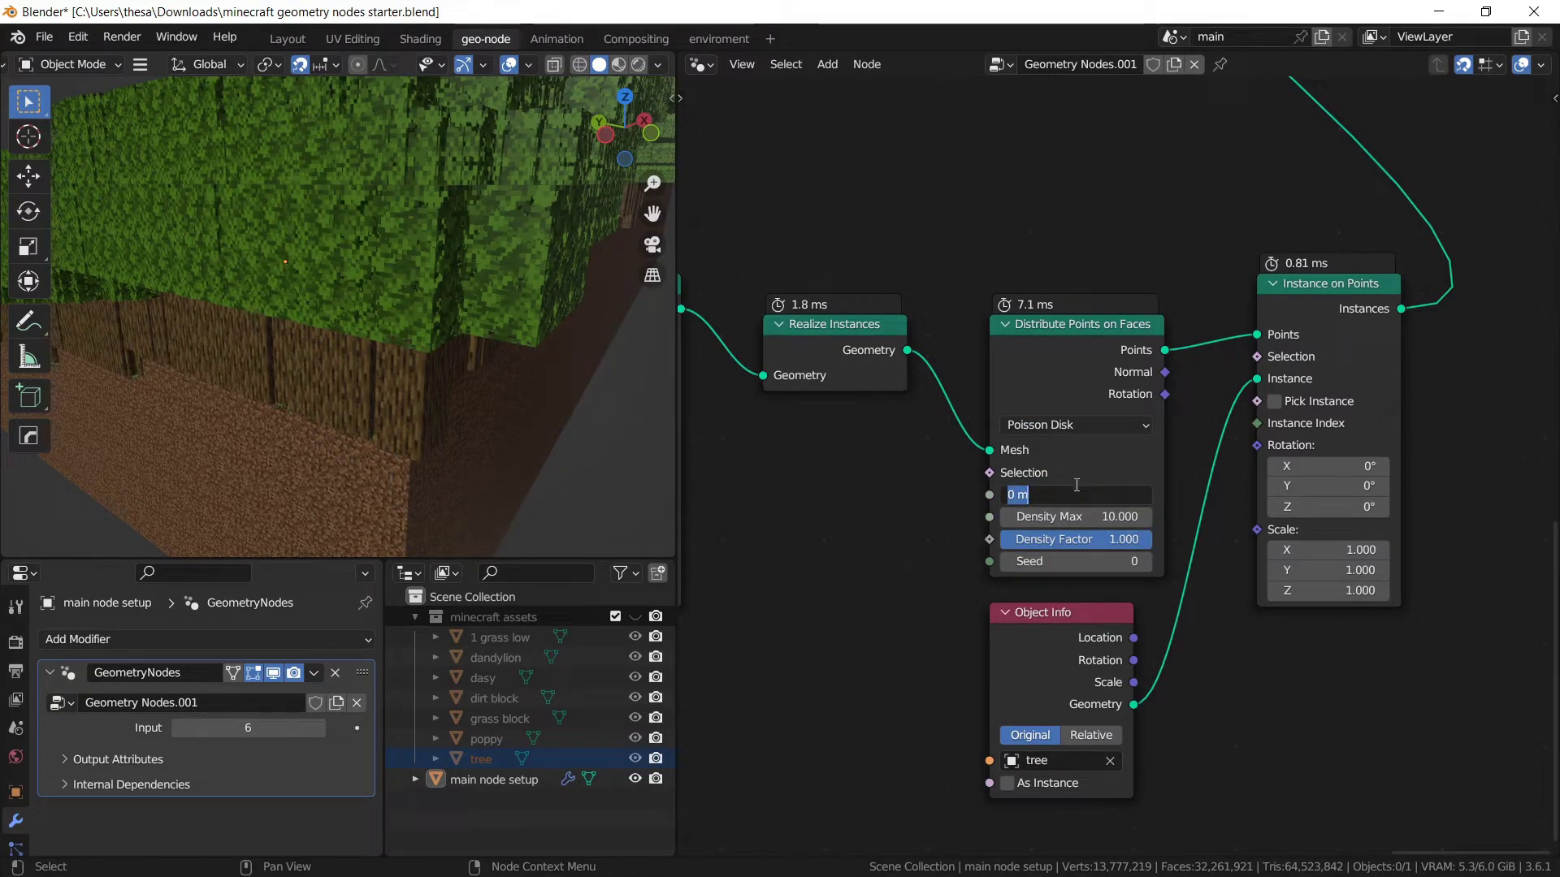
type("3")
key("Return")
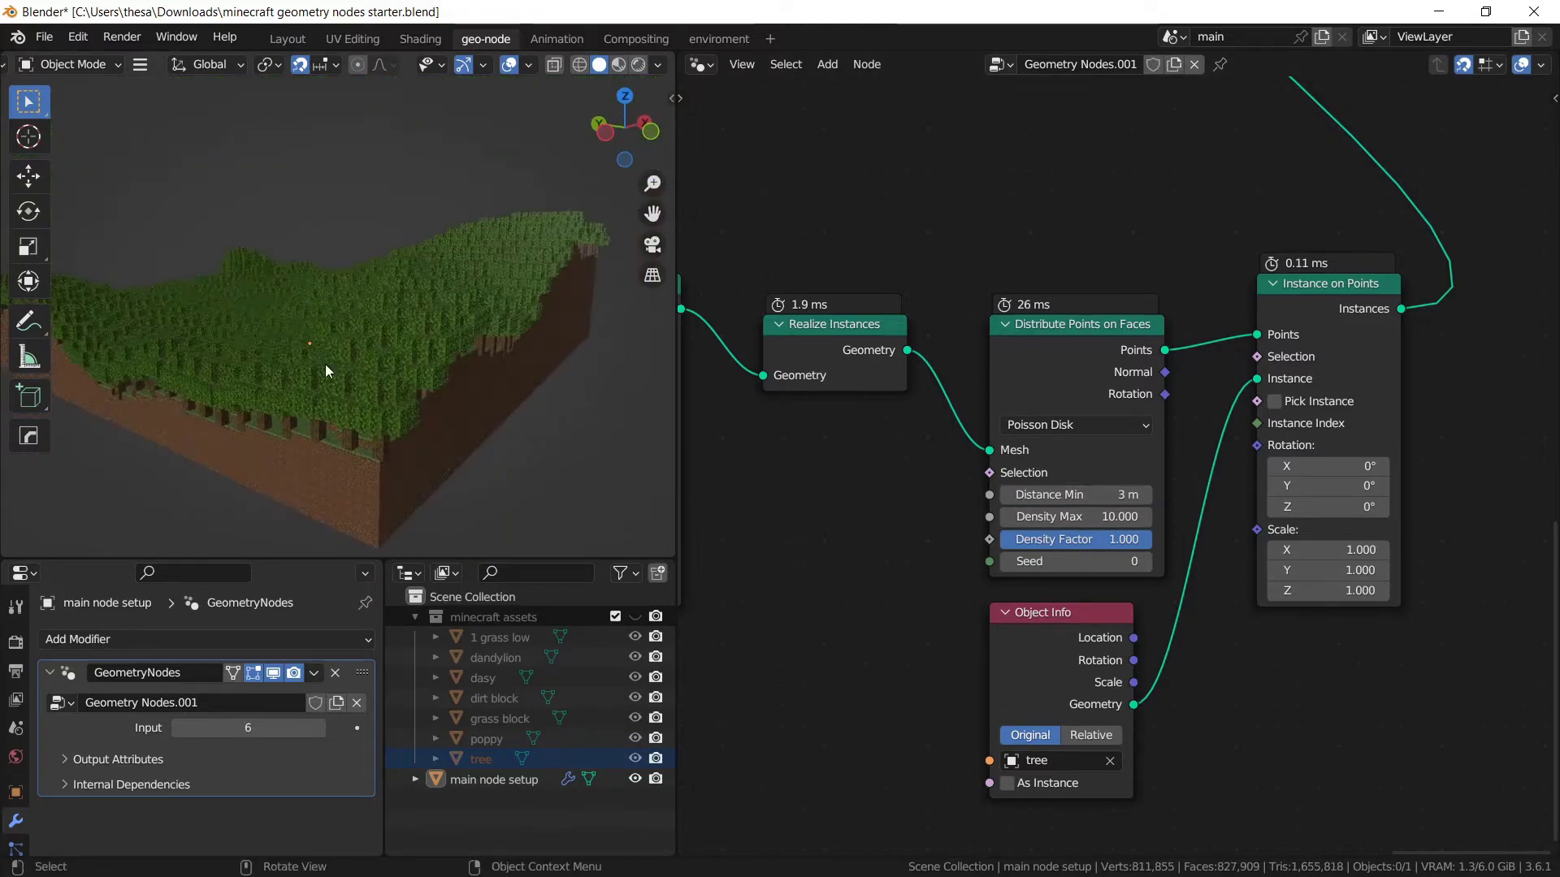
scroll(325, 364, "up", 10)
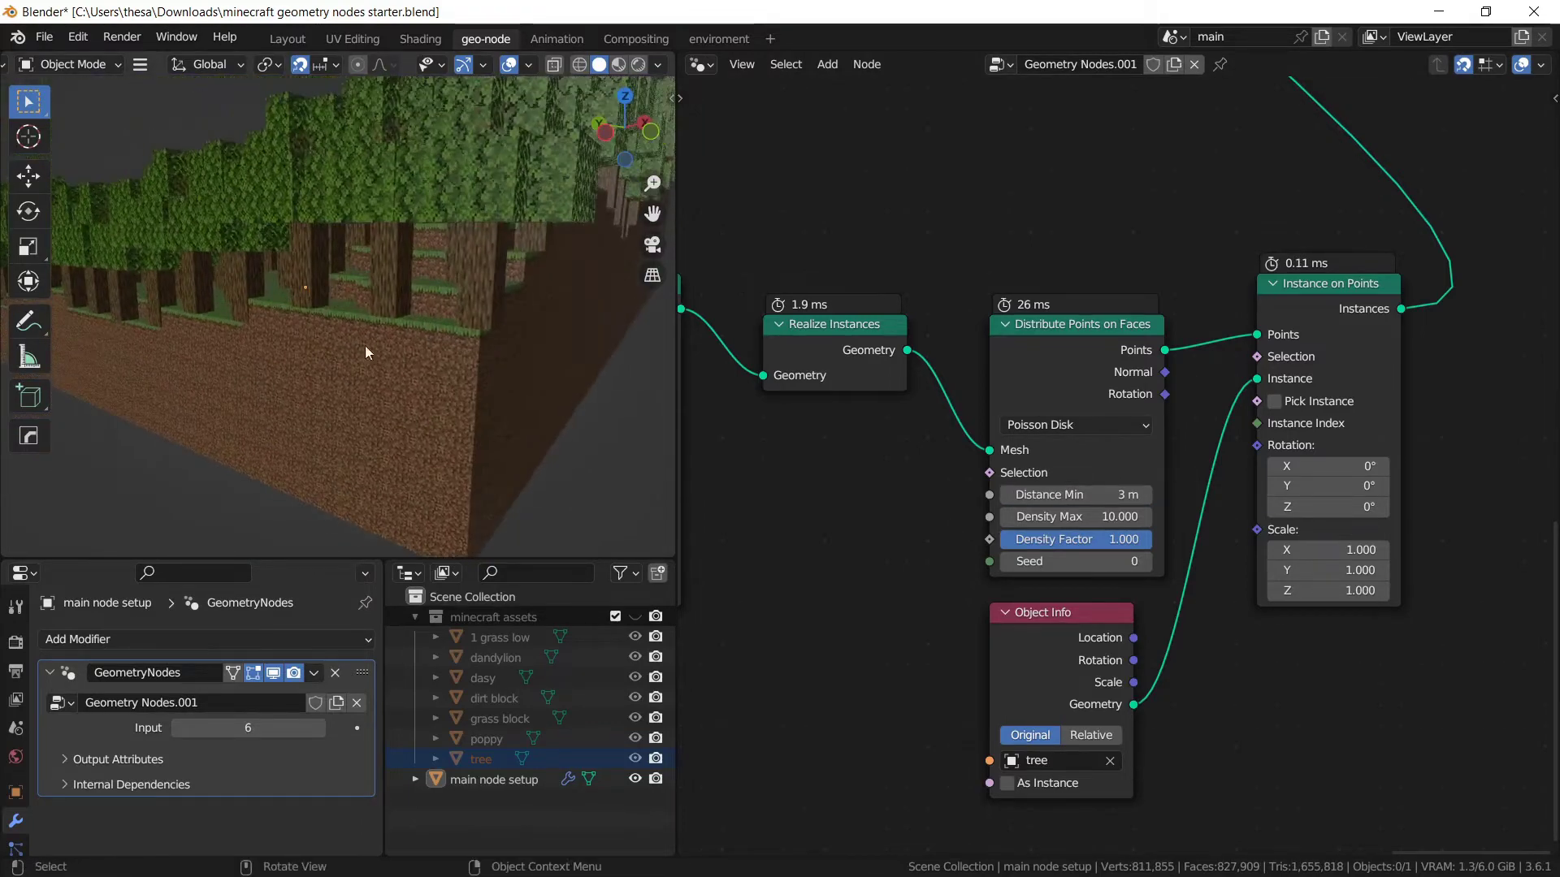
Arrange the tree-scattering nodes into one compact, aligned row.
scroll(1110, 419, "down", 4)
middle_click_drag(1108, 419, 1181, 389)
scroll(978, 337, "up", 1)
middle_click_drag(978, 336, 1100, 344)
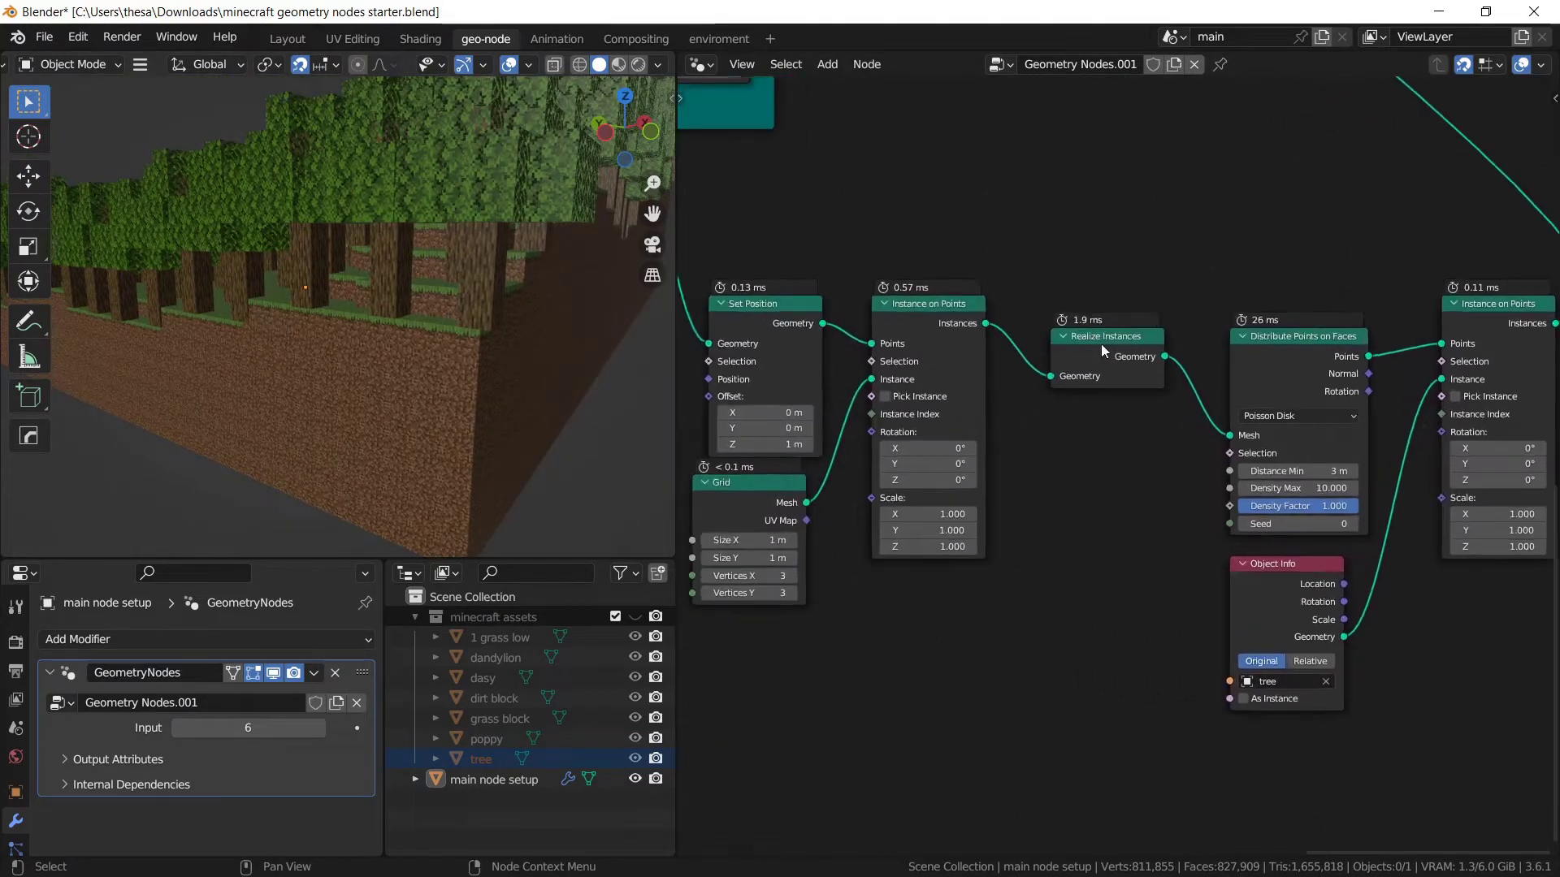
scroll(1102, 350, "up", 1)
left_click_drag(1101, 345, 1097, 342)
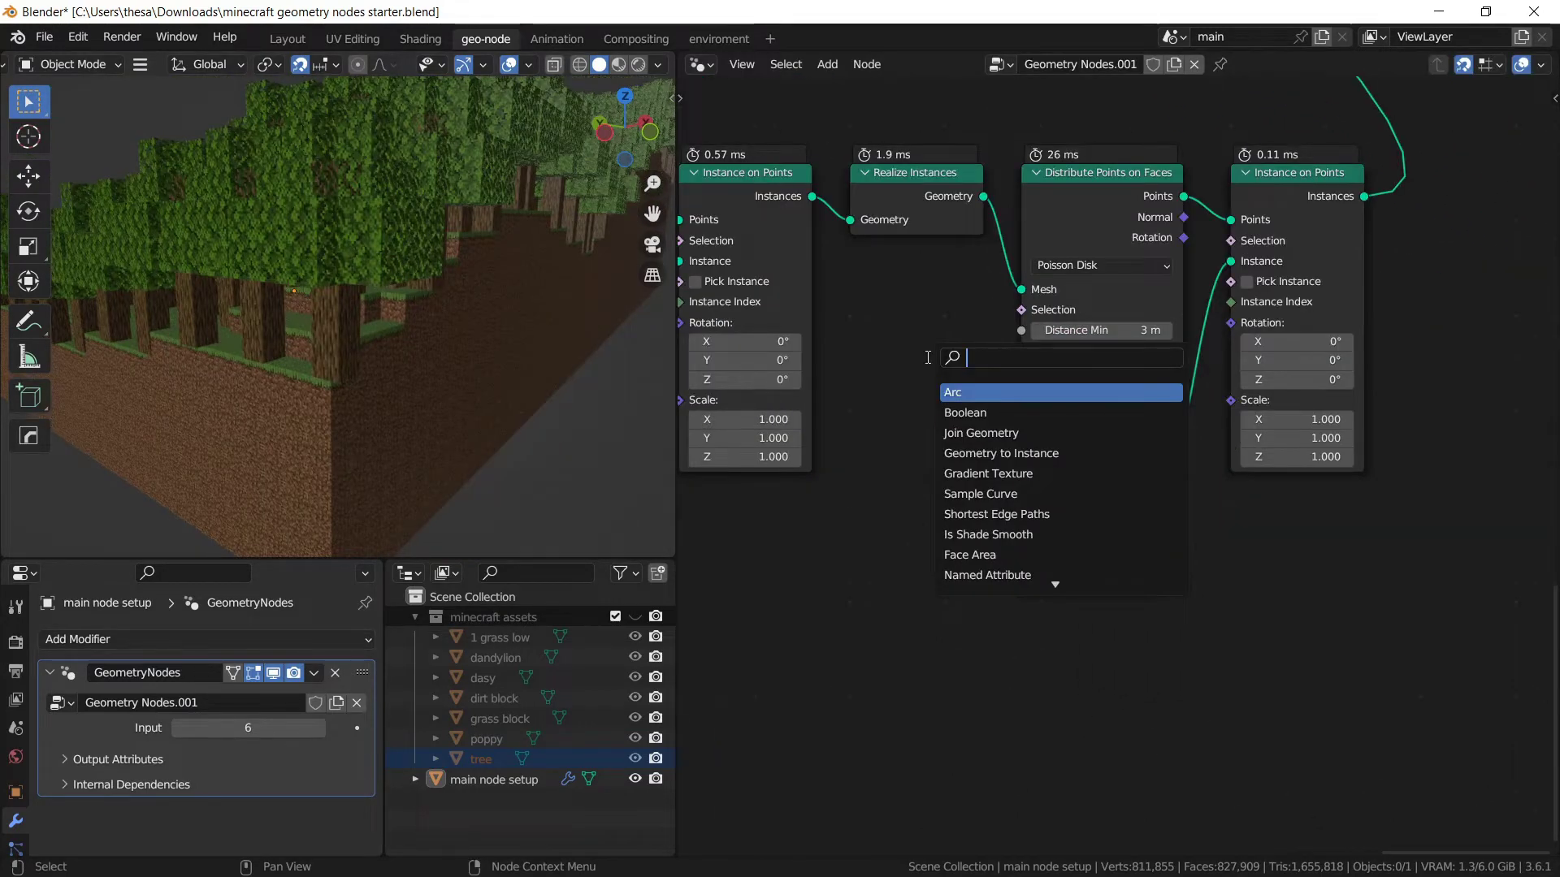
key("Escape")
scroll(280, 330, "down", 8)
middle_click_drag(280, 329, 200, 373)
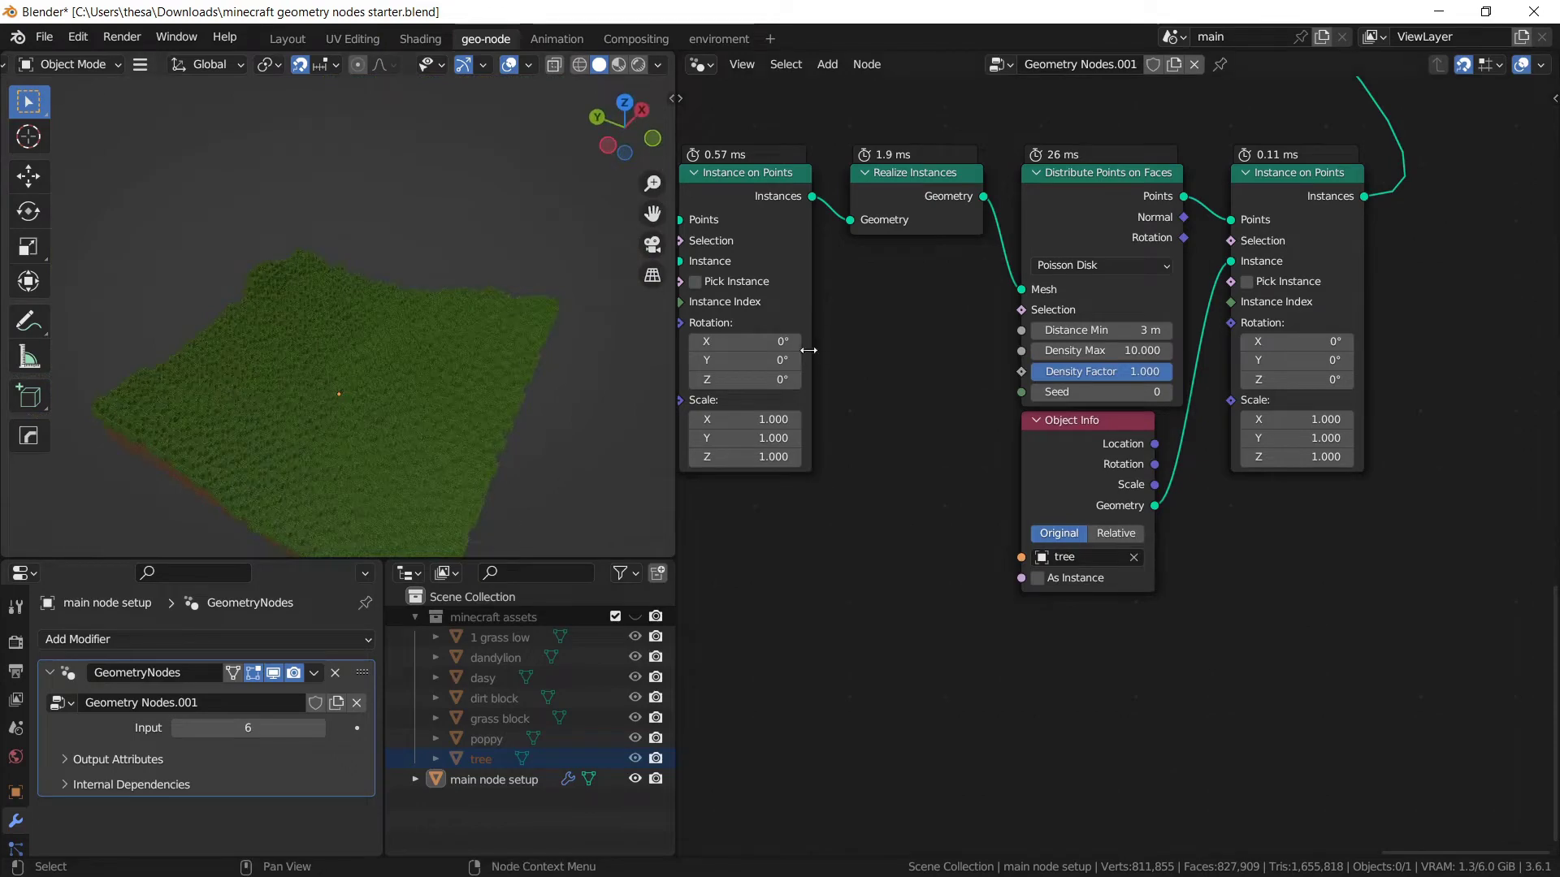
Add a Noise Texture node in the empty area below the tree-scattering nodes.
scroll(780, 439, "down", 6)
middle_click_drag(826, 463, 1361, 630)
scroll(1300, 520, "down", 5)
middle_click_drag(1139, 422, 1285, 461)
scroll(1285, 460, "down", 2)
middle_click_drag(1419, 570, 1277, 330)
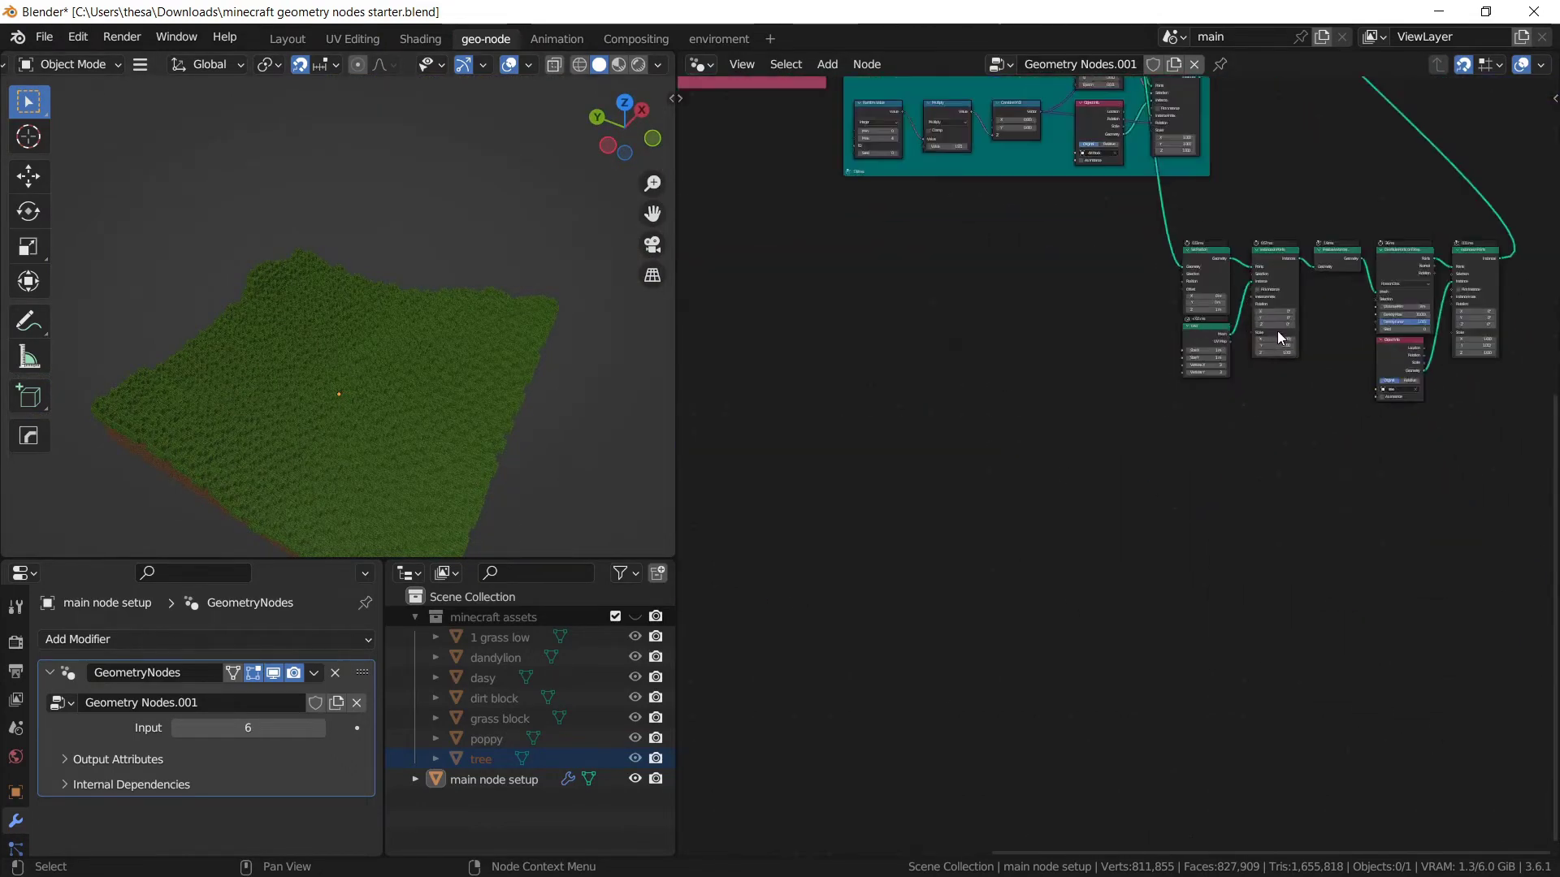
scroll(1038, 390, "up", 5)
left_click_drag(1107, 254, 1050, 191)
middle_click_drag(847, 445, 1208, 360)
scroll(1064, 446, "down", 6)
left_click(941, 416)
middle_click_drag(858, 392, 988, 372)
key("shift+a")
left_click(988, 372)
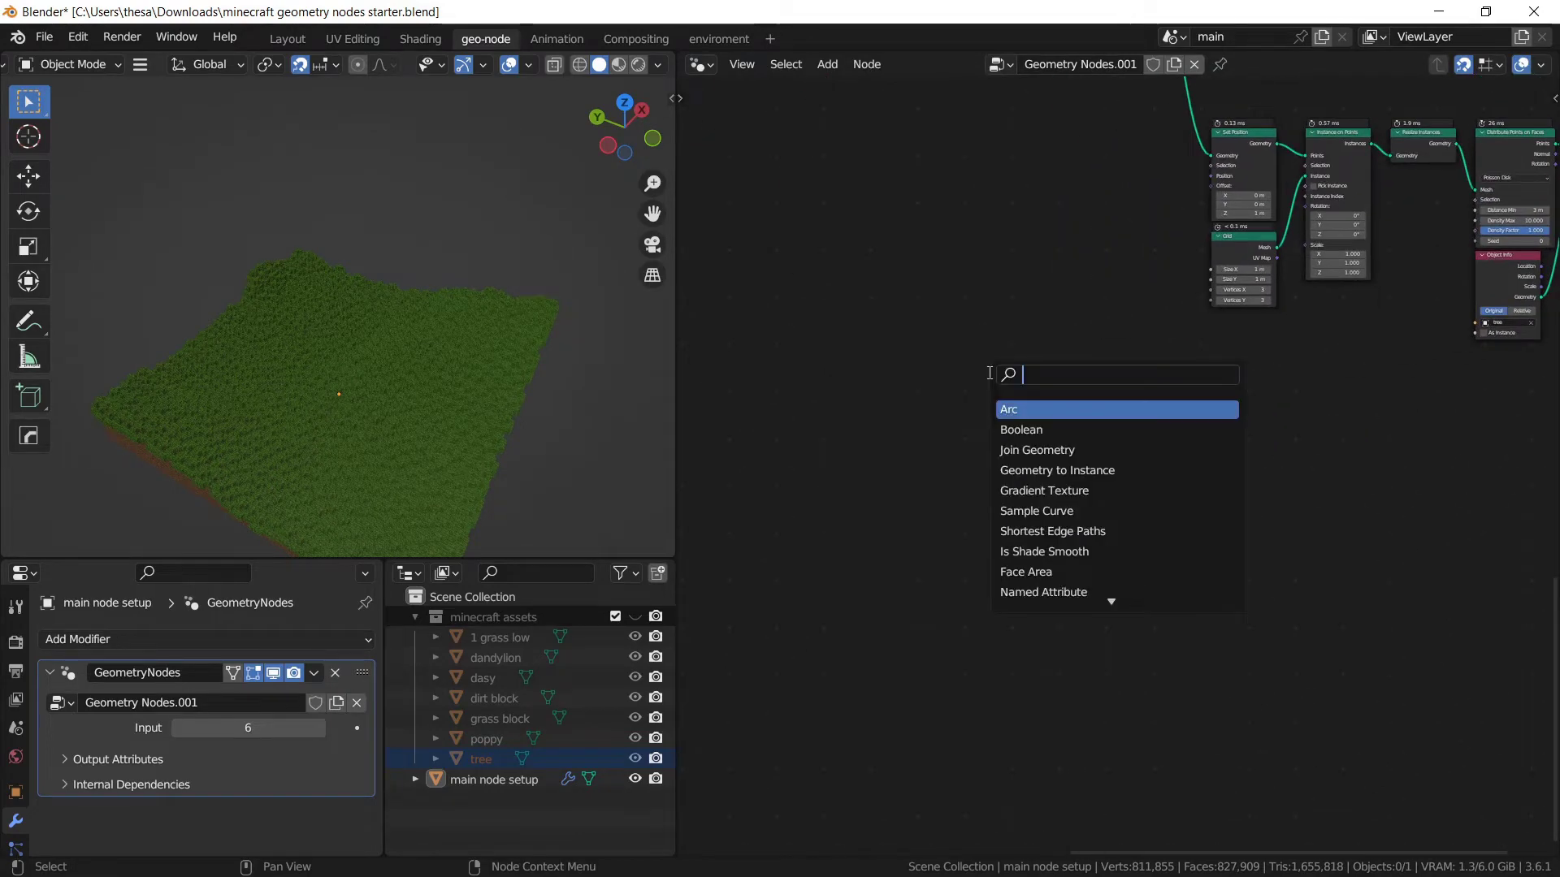
type("noi")
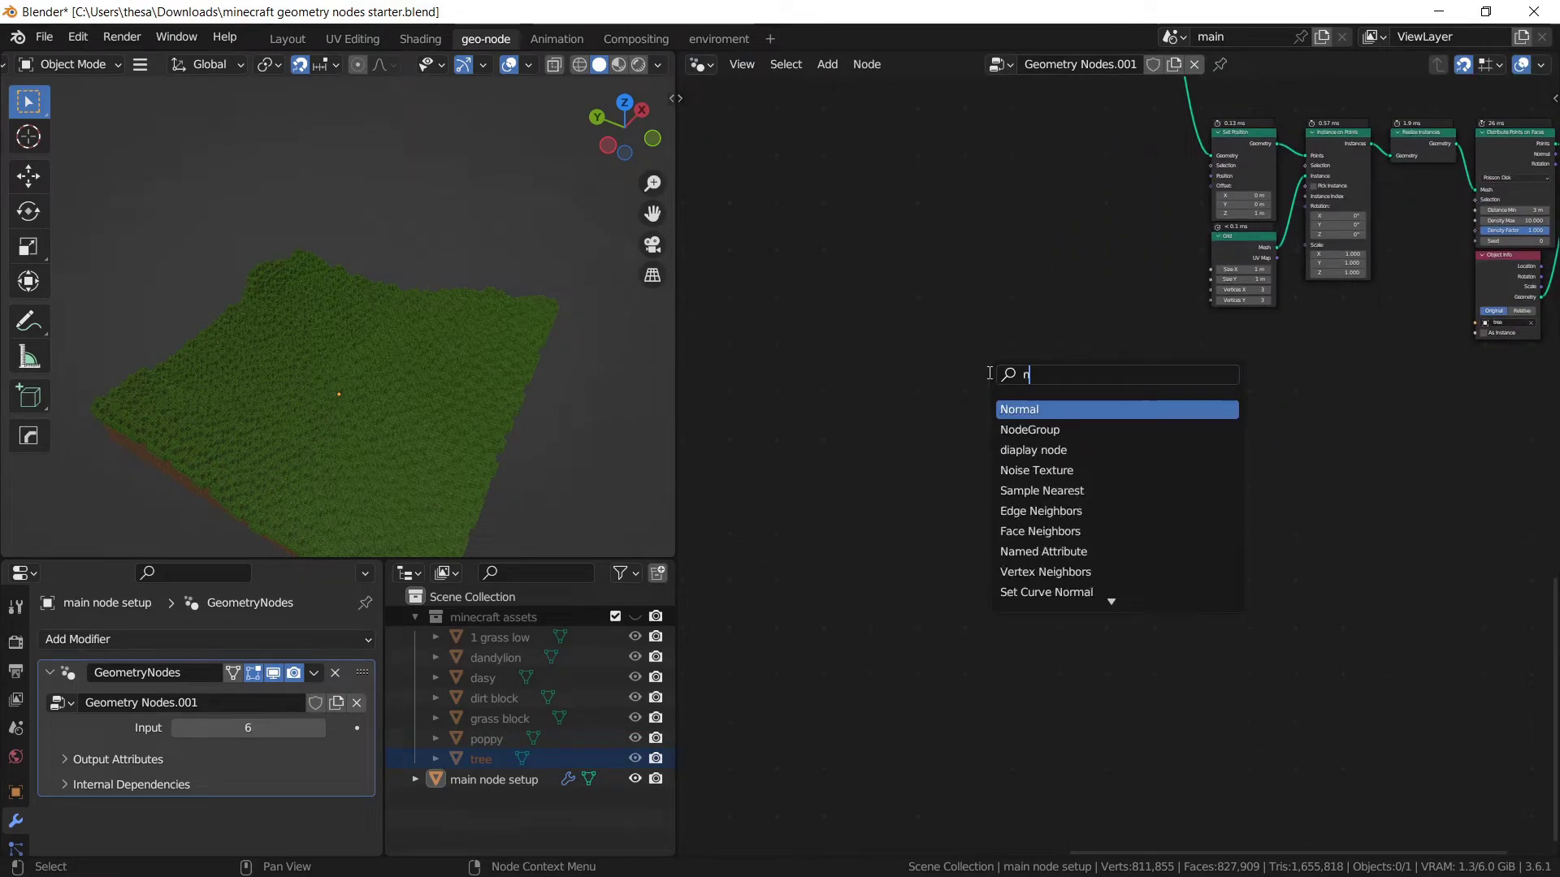
key("Return")
left_click(988, 372)
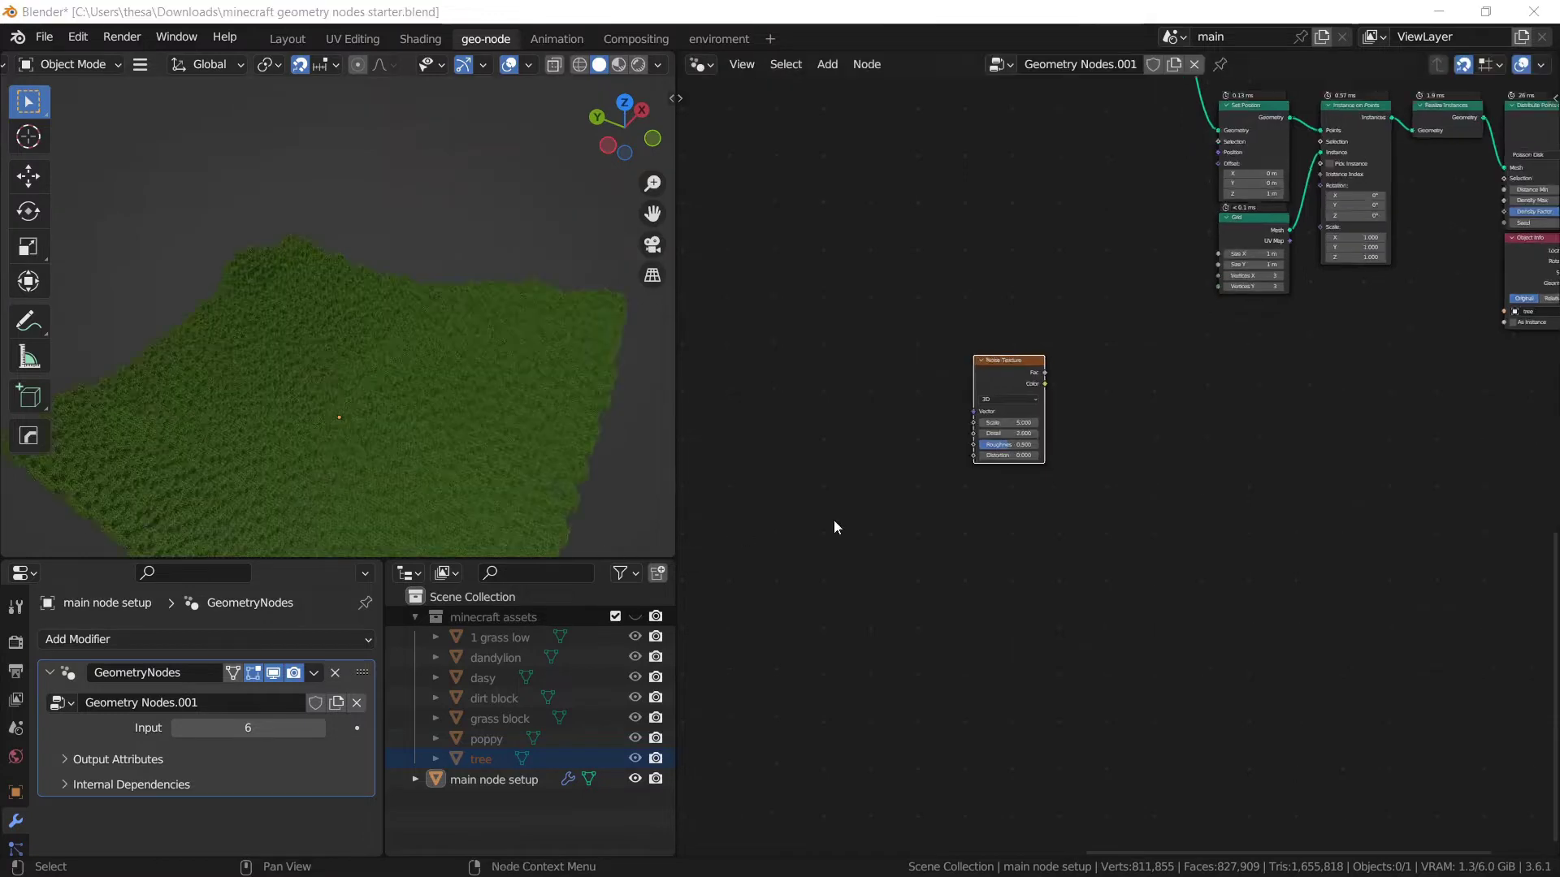
Add a Compare node set to Greater Than beside the Noise Texture node.
scroll(1120, 467, "up", 7)
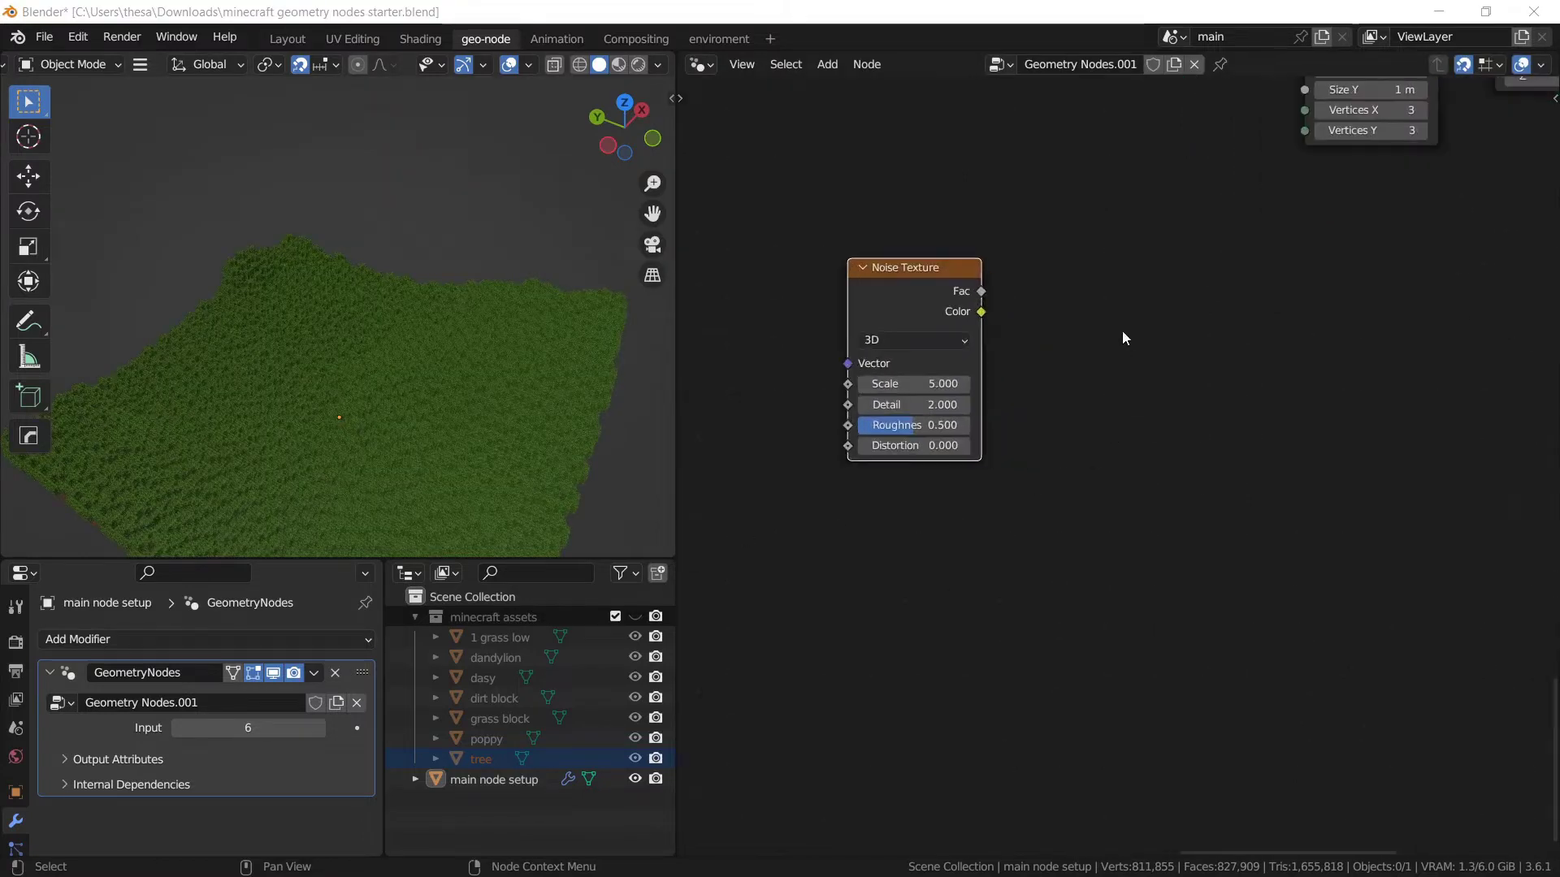
left_click(1122, 330)
key("shift+a")
left_click(1110, 297)
type("com")
key("Return")
left_click(1071, 276)
Add a Boolean Math node set to And beside the Greater Than node.
left_click(1334, 271)
key("shift+a")
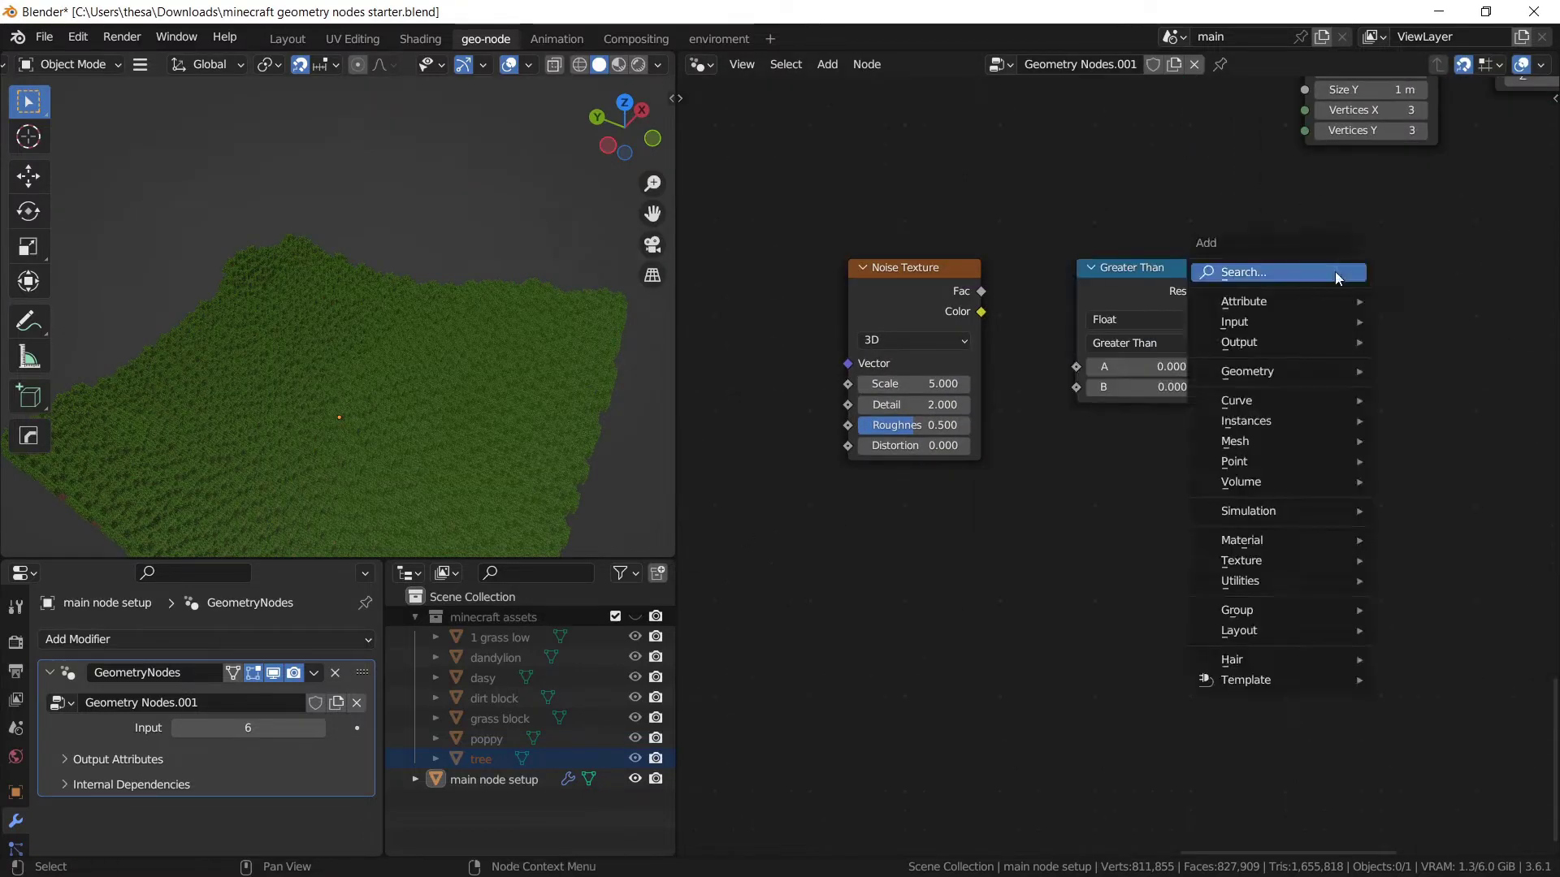
left_click(1334, 272)
type("and")
key("Return")
left_click(1341, 276)
scroll(1337, 273, "up", 1)
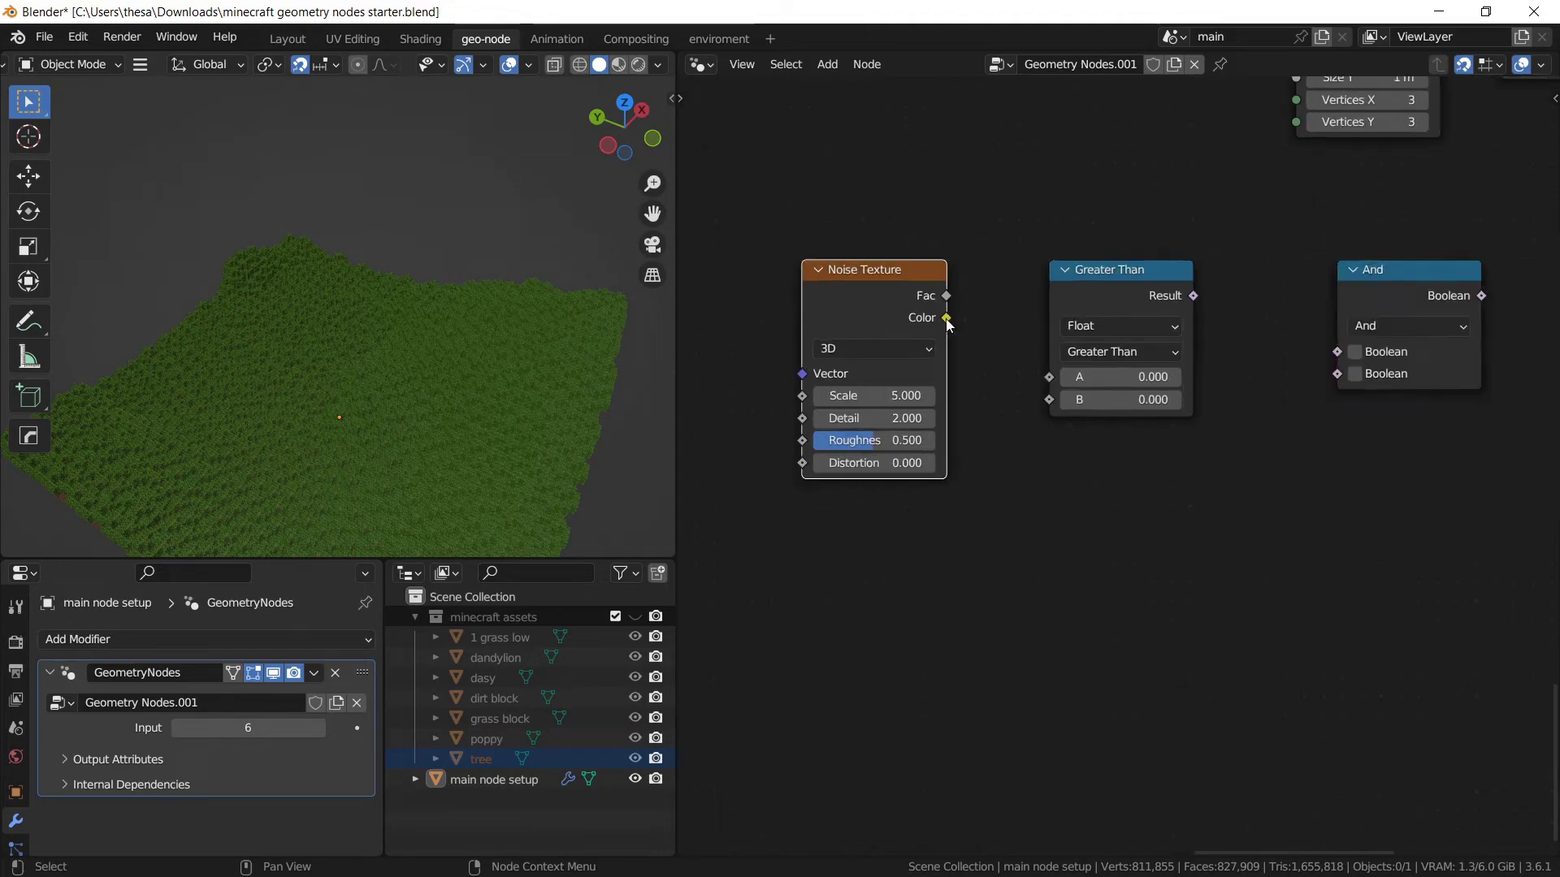
Connect the Noise Texture's Color to input A of the Greater Than node and set B to 0.530.
left_click_drag(946, 318, 1049, 377)
scroll(1049, 379, "up", 1)
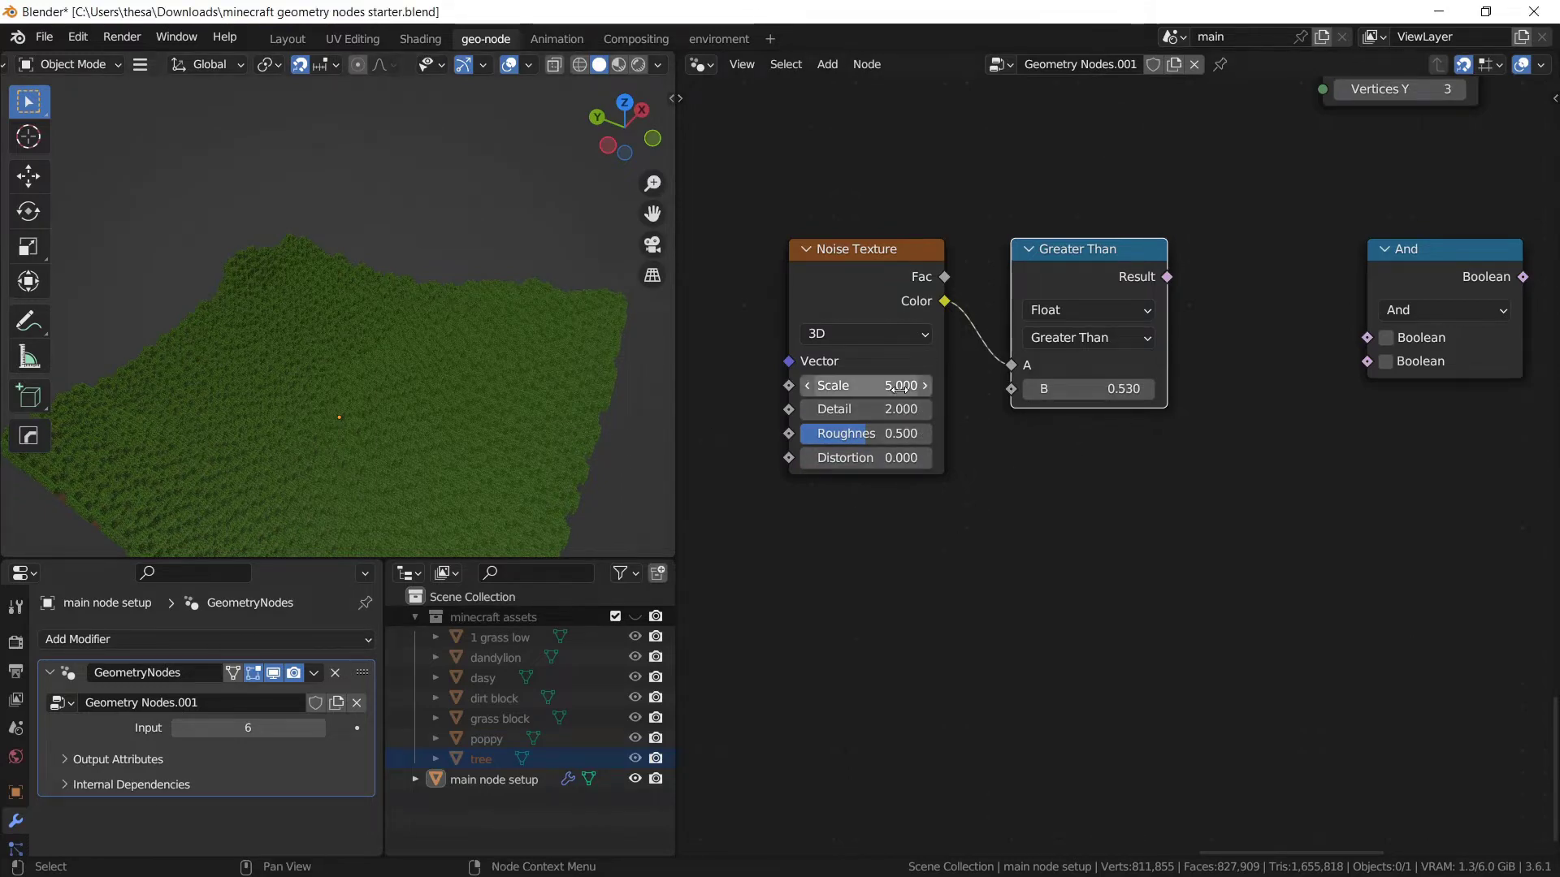
Set the Noise Texture's Scale to 0.01.
left_click(900, 390)
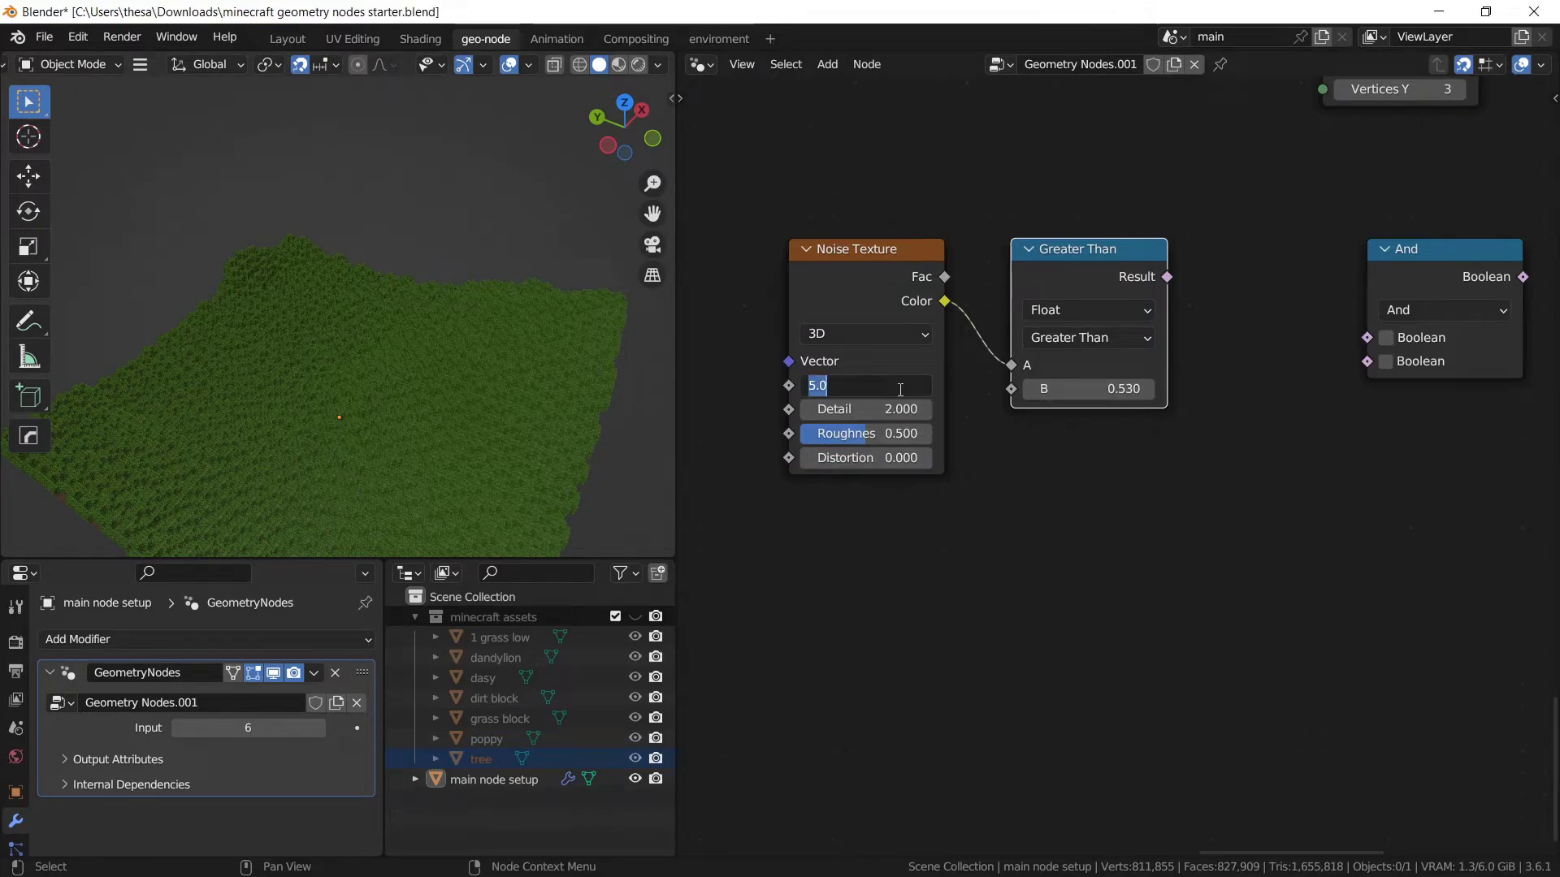
type(".01")
key("Return")
Connect the Greater Than Result to the Selection input of Distribute Points on Faces.
scroll(1138, 406, "down", 5)
middle_click_drag(1168, 403, 1038, 418)
scroll(1025, 382, "up", 2)
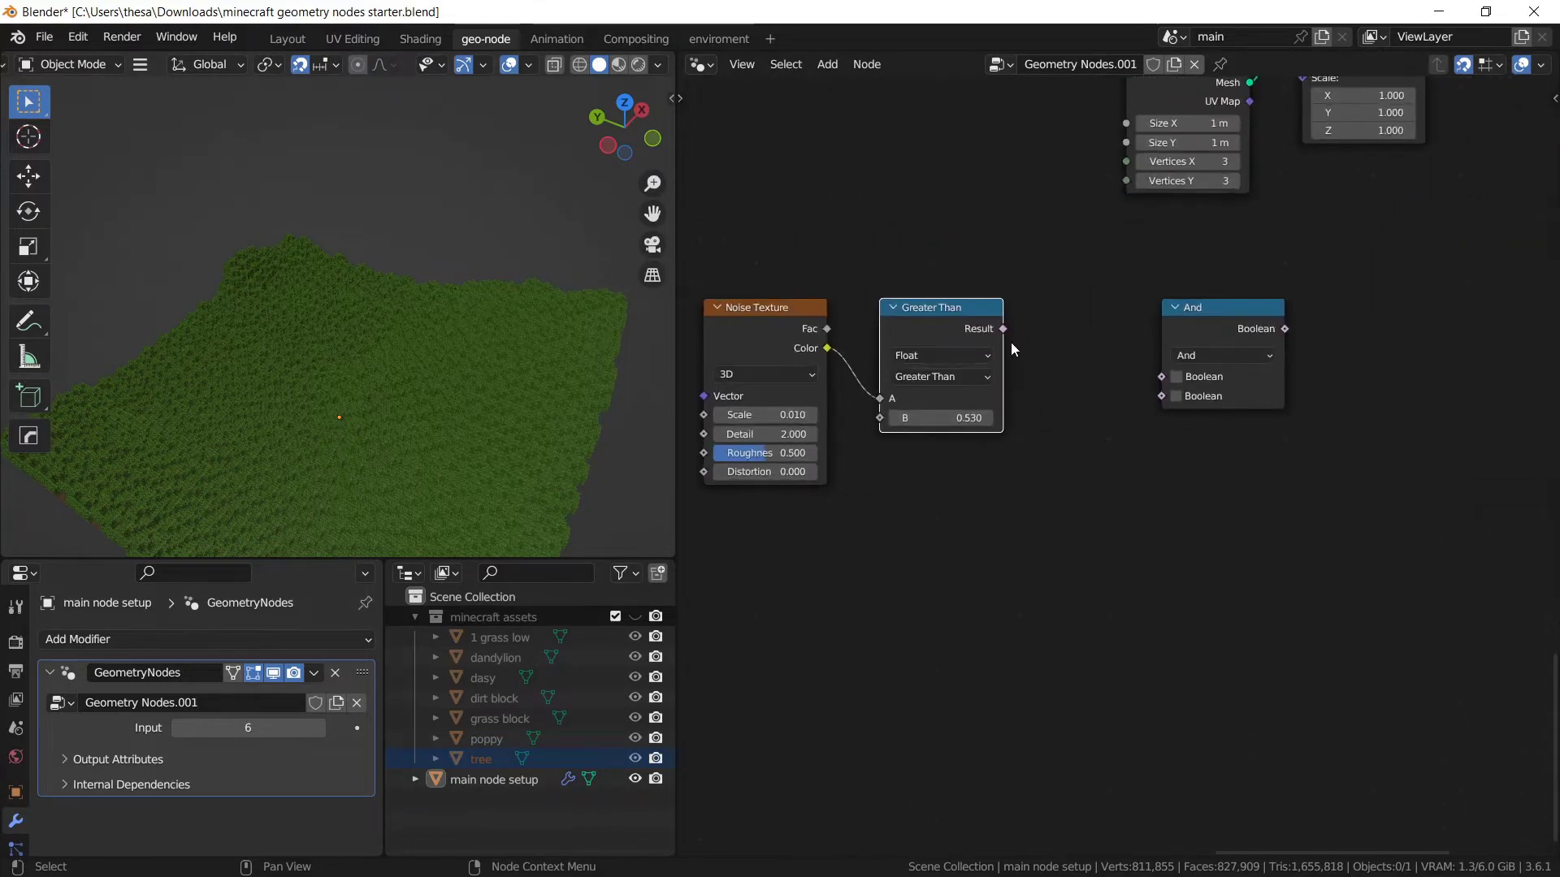
scroll(1048, 358, "down", 6)
middle_click_drag(1067, 362, 929, 443)
left_click_drag(907, 463, 1302, 245)
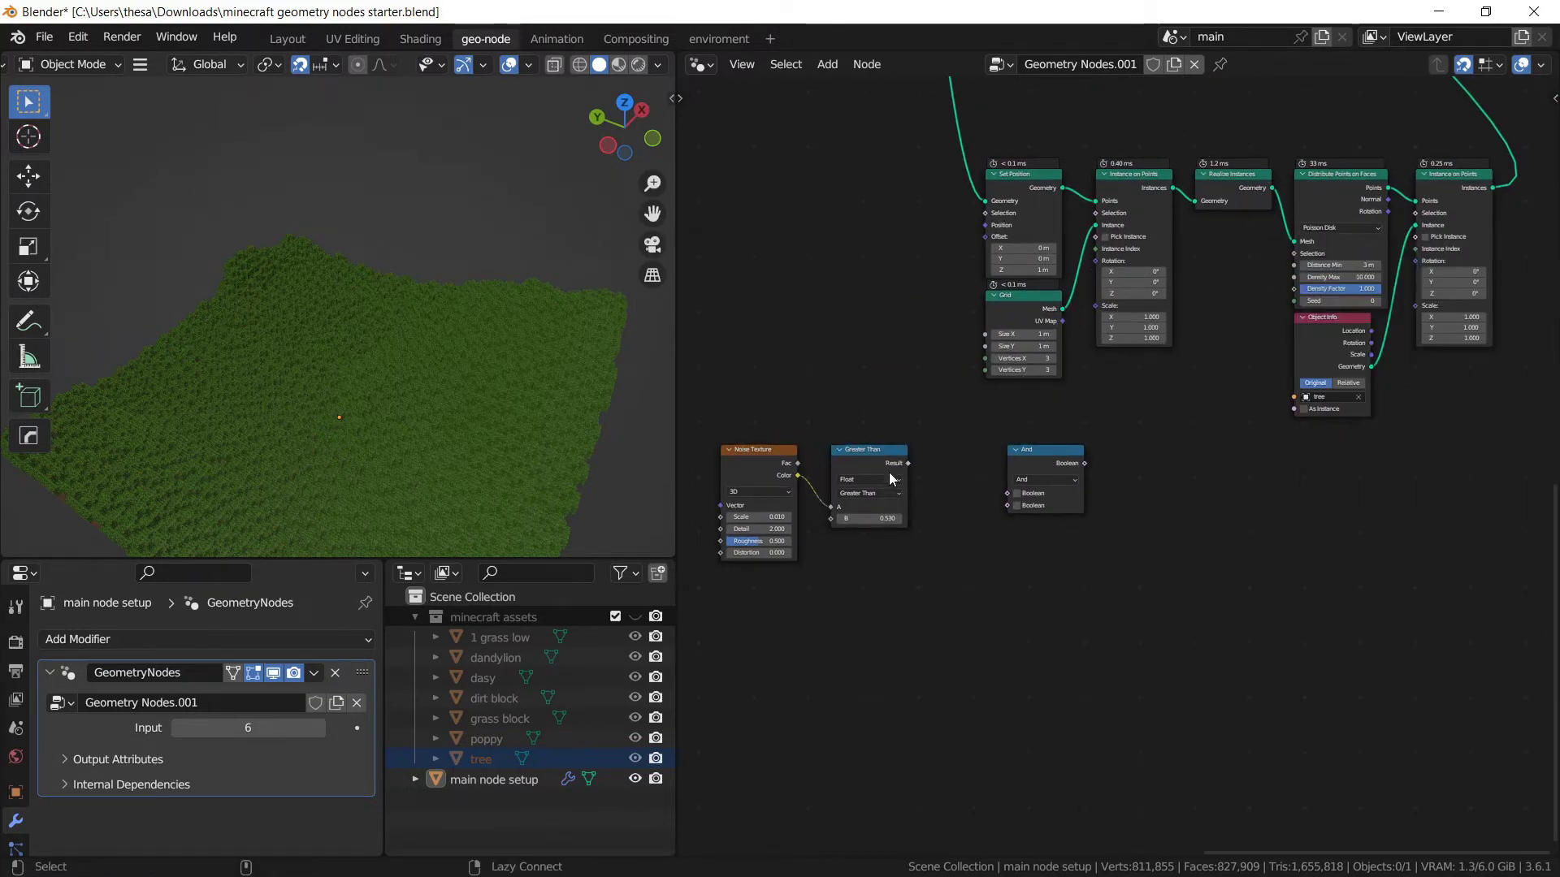
right_click_drag(869, 470, 1326, 238, "alt")
Try a different B value on the Greater Than node and undo the change.
middle_click_drag(532, 368, 485, 352)
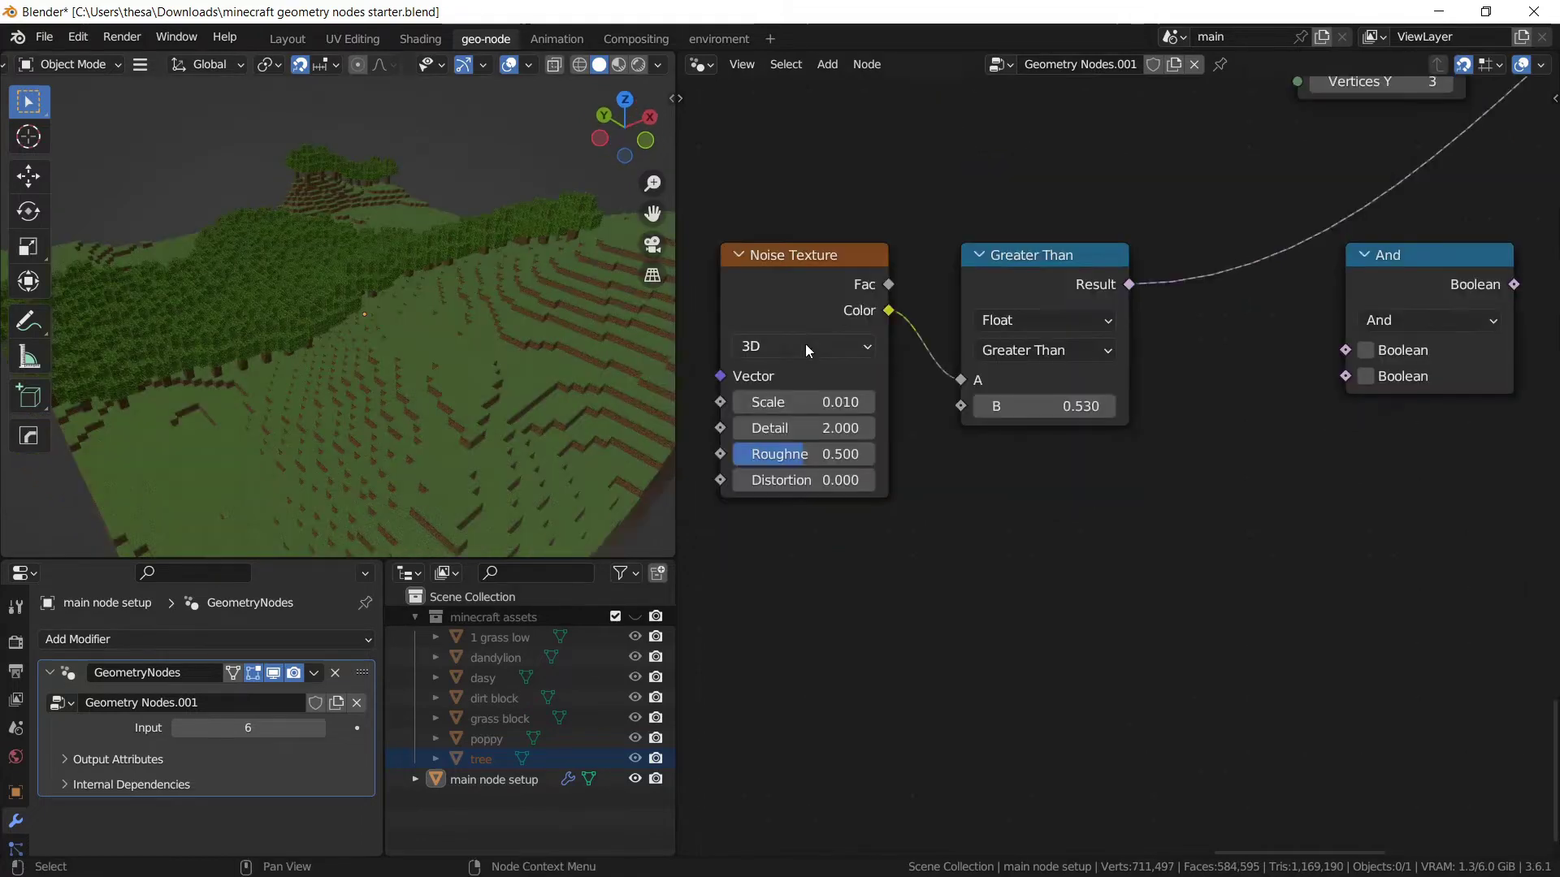
middle_click_drag(59, 297, 416, 255)
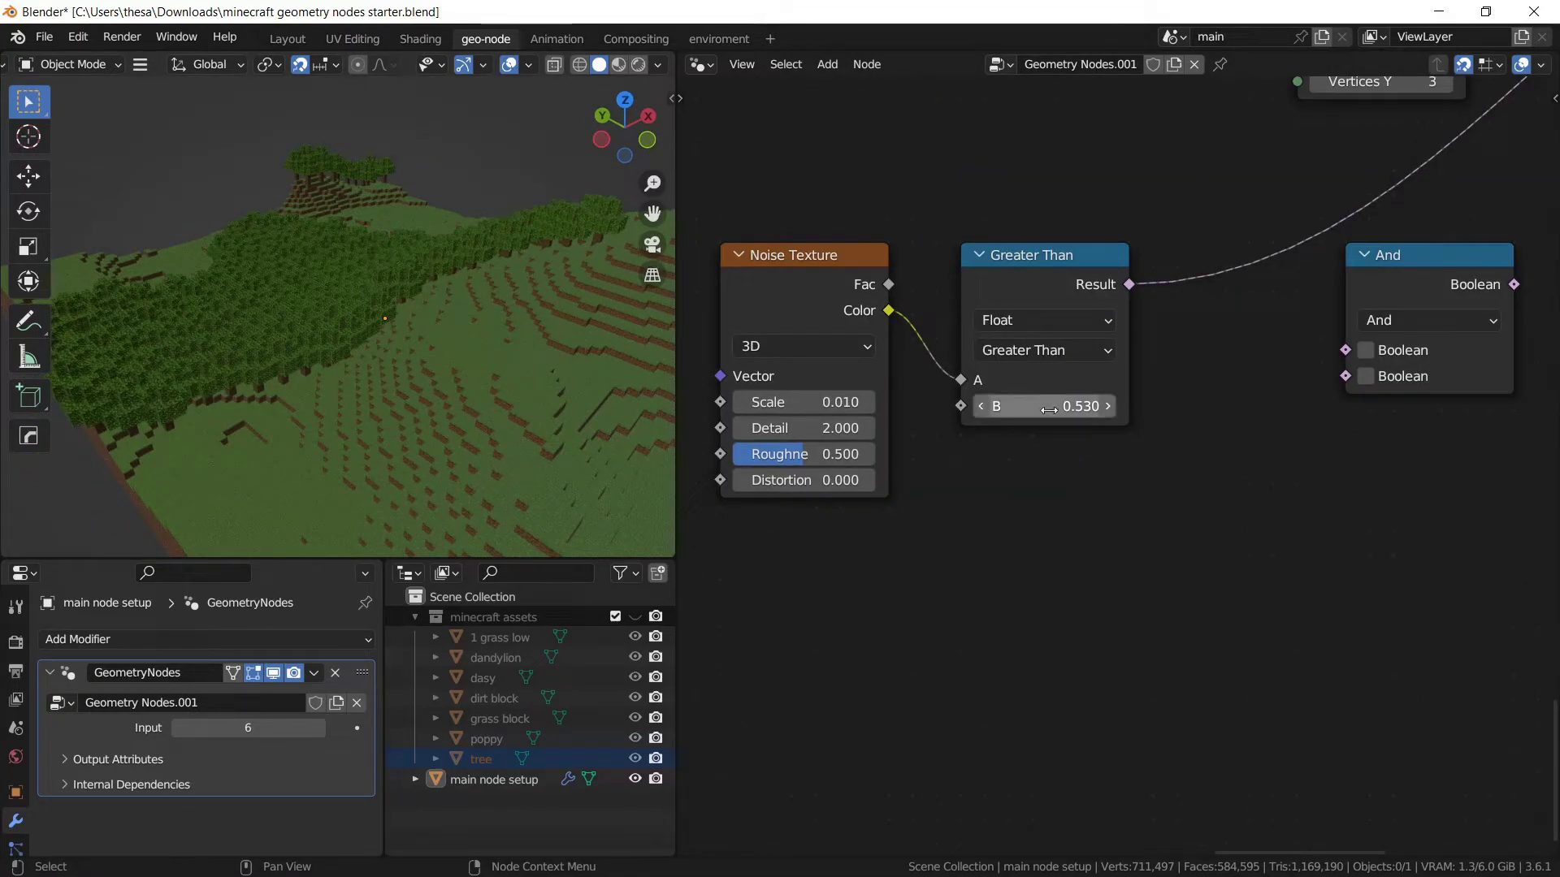
mouse_move(1041, 407)
left_mouse_down()
mouse_move(1076, 406)
mouse_move(995, 407)
mouse_move(1049, 410)
left_mouse_up()
key("ctrl+z")
Set the Input value of the GeometryNodes modifier to 4.
left_click(262, 729)
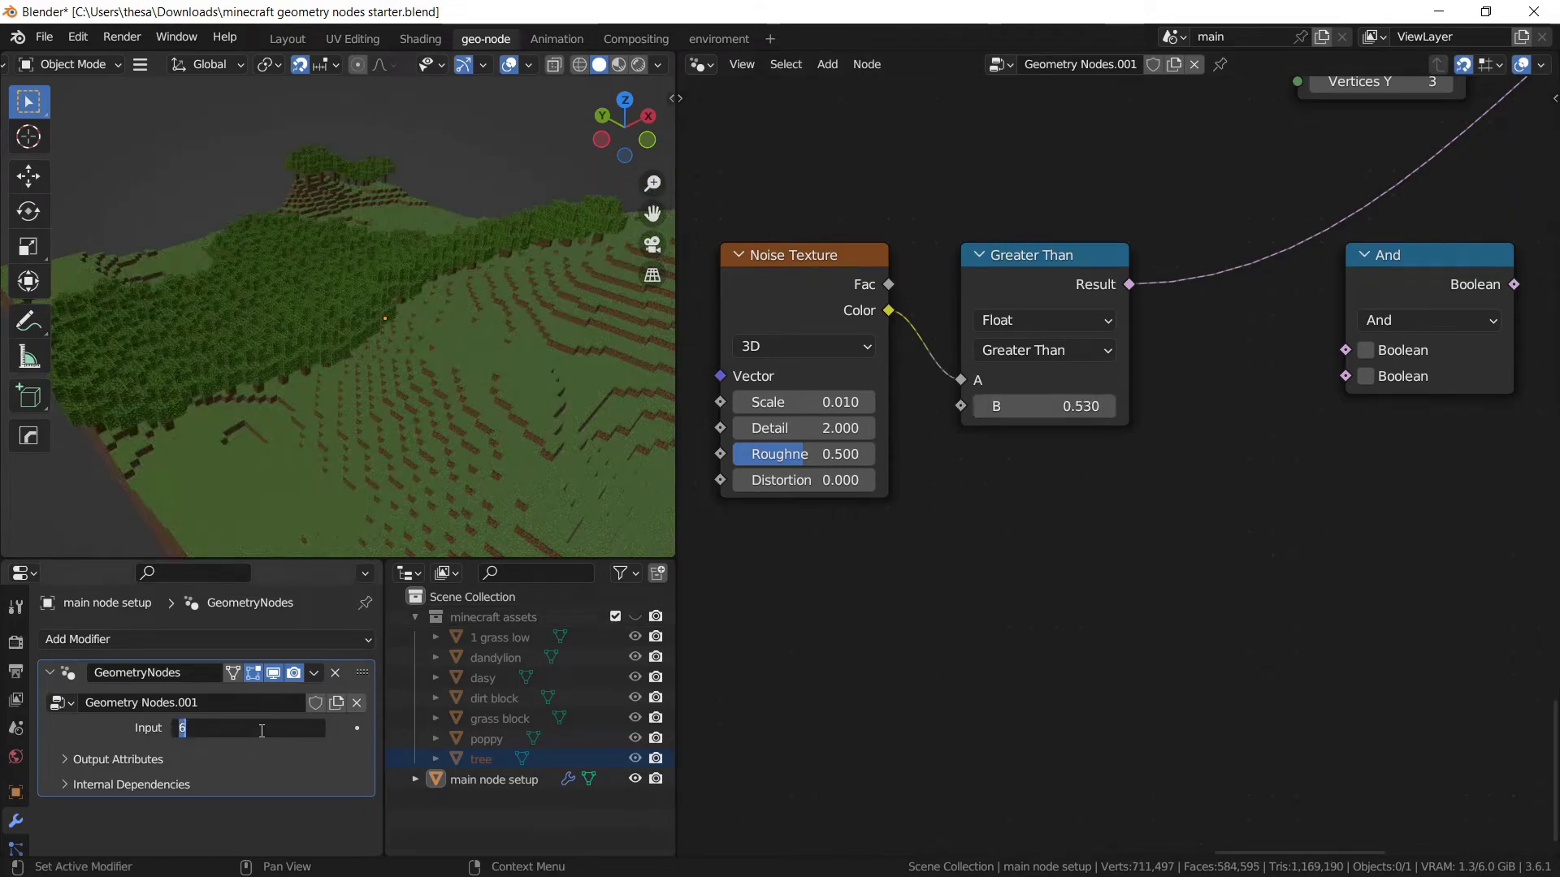
key("Return")
scroll(435, 360, "down", 3)
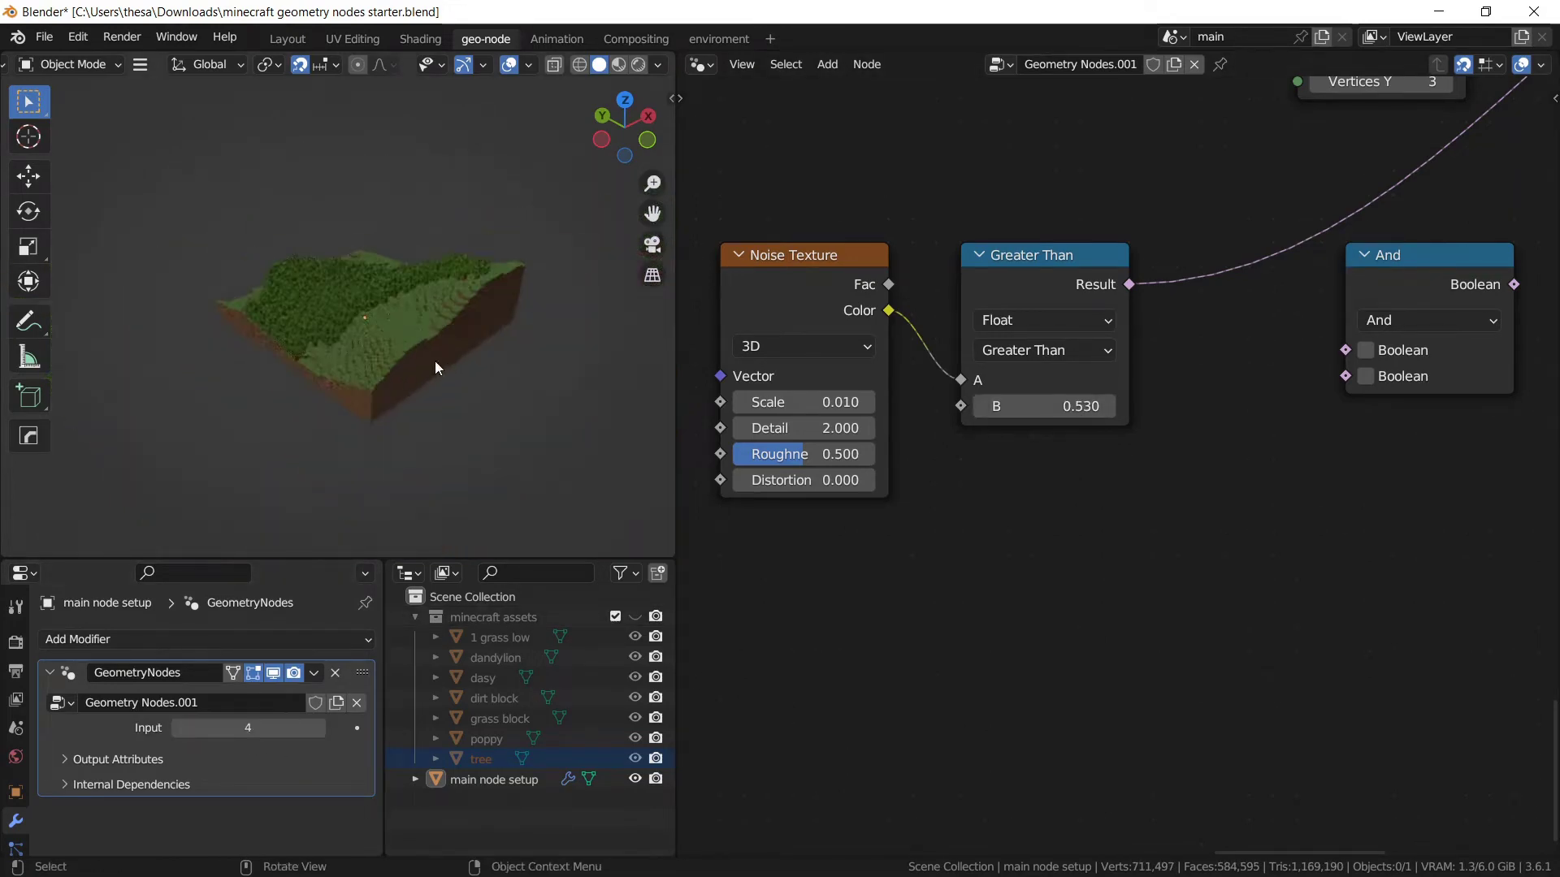
scroll(455, 221, "up", 4)
middle_click_drag(435, 361, 588, 324)
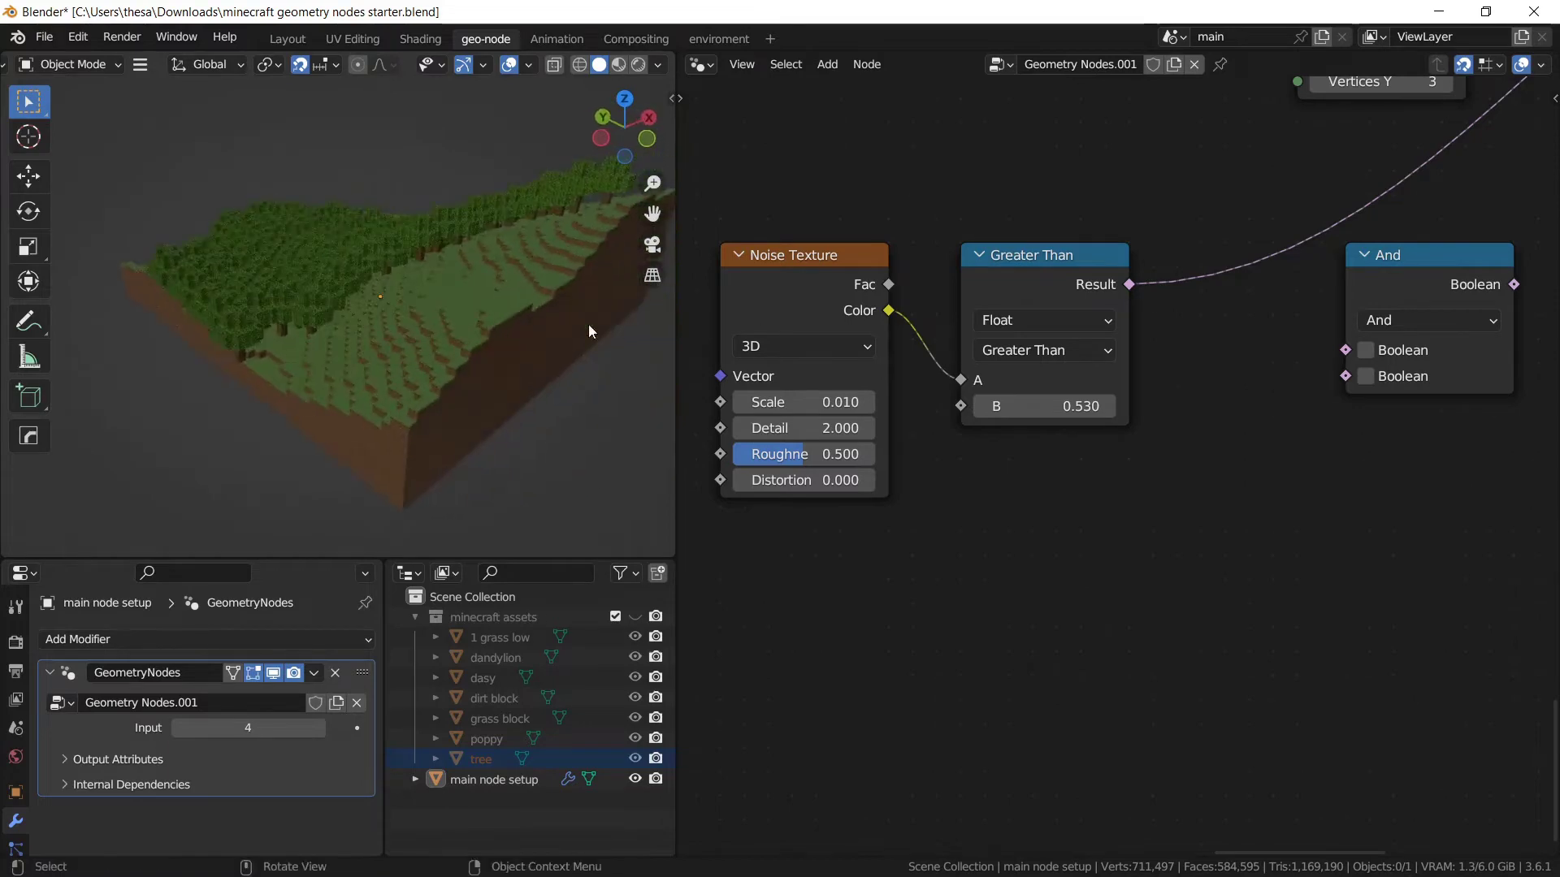
Duplicate the Noise Texture and Greater Than pair twice, stacking the copies vertically below the original.
left_click_drag(1125, 676, 868, 423)
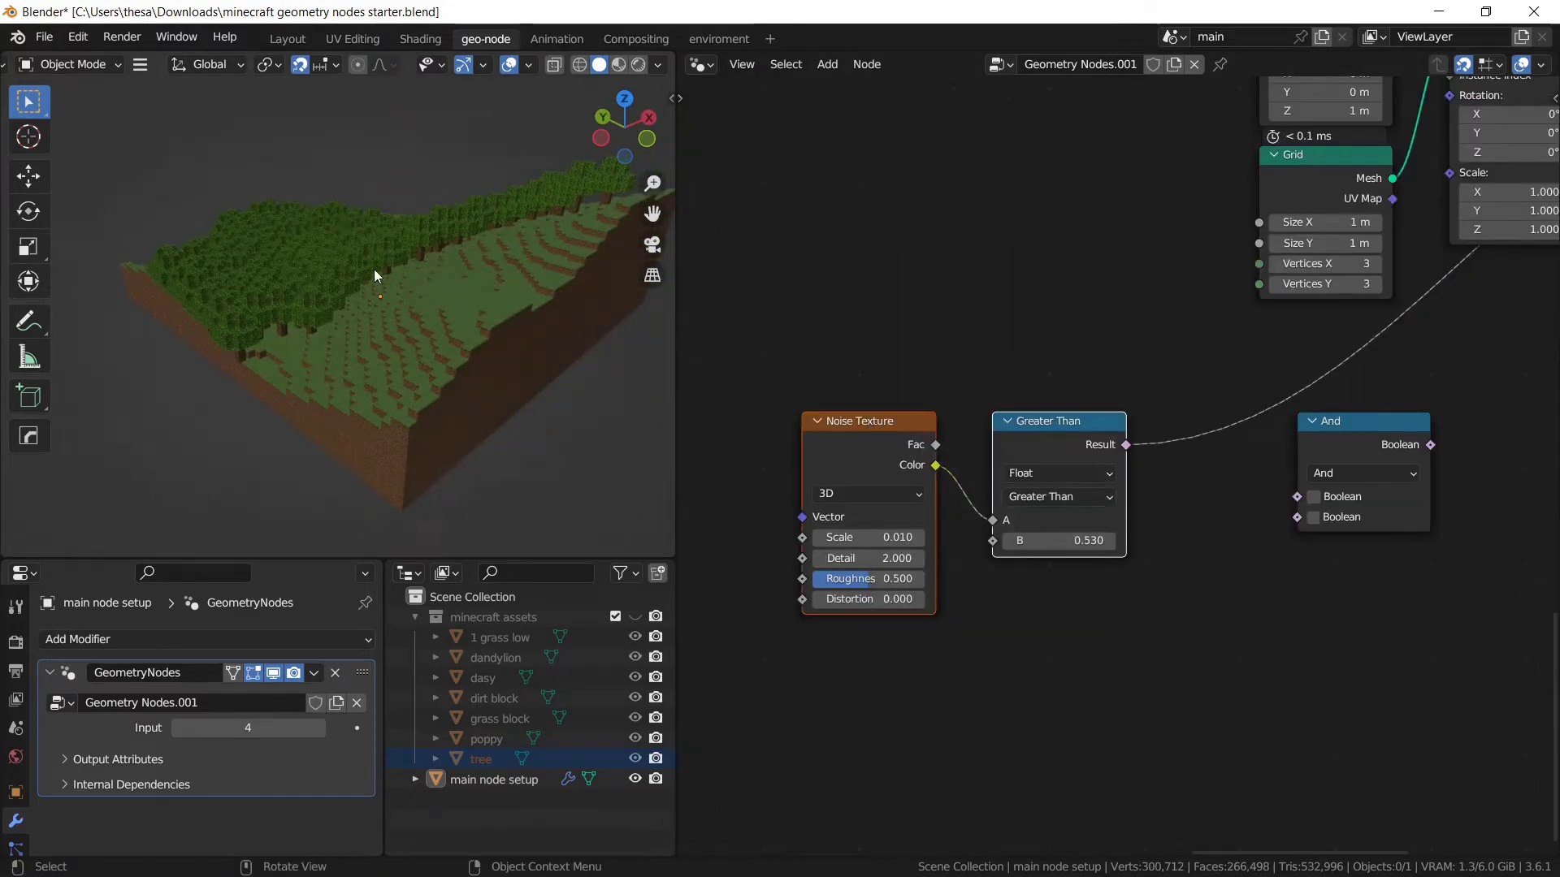
middle_click_drag(374, 270, 252, 406)
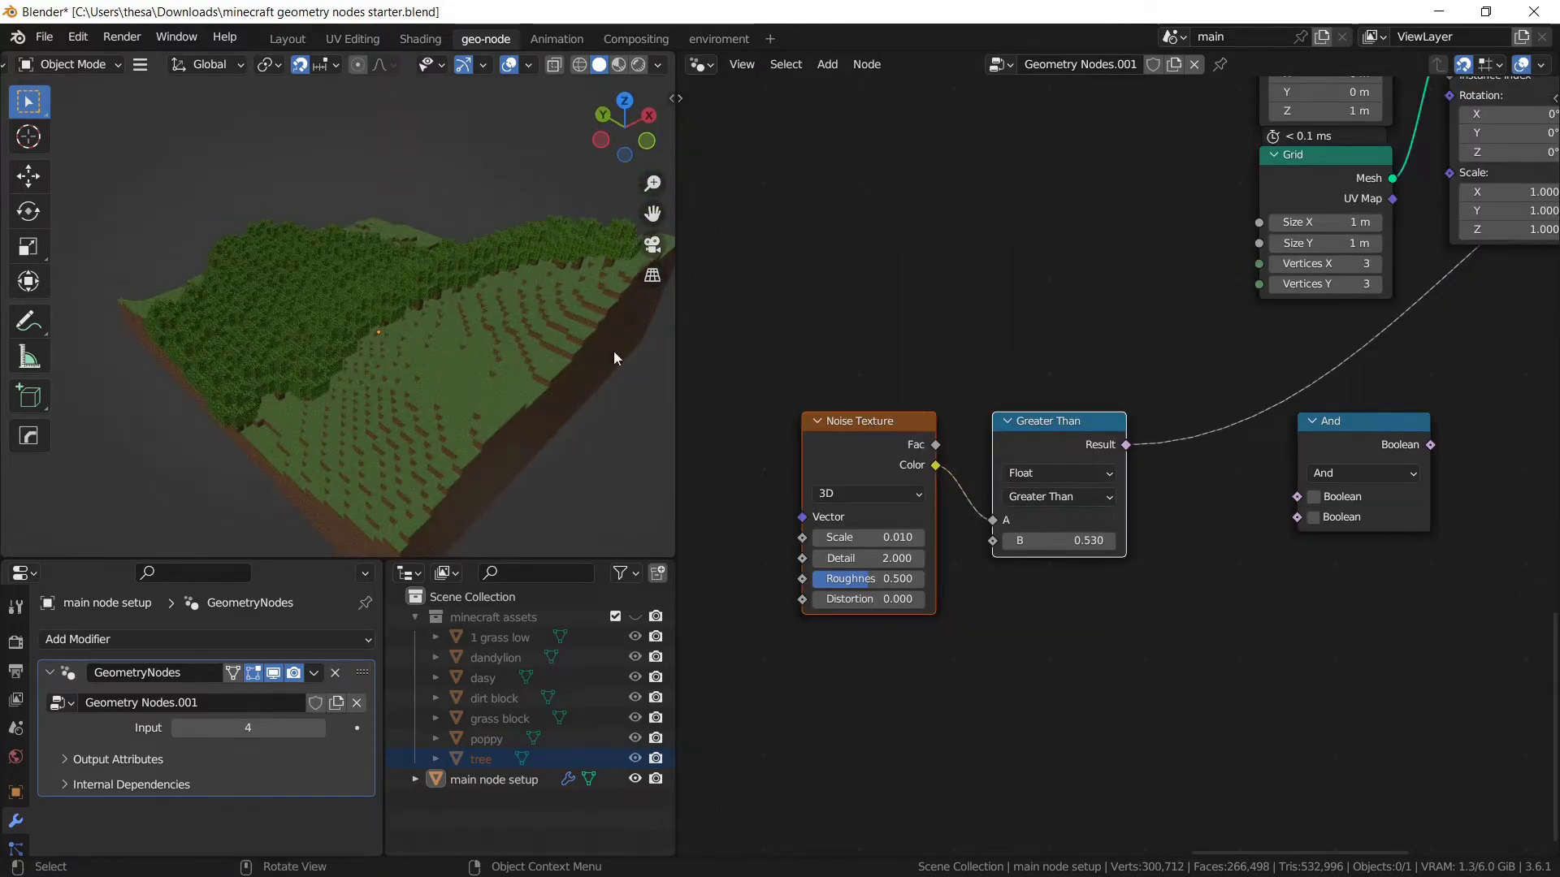
scroll(1059, 457, "down", 3)
middle_click_drag(1065, 452, 1107, 221)
key("shift+d")
key("y")
left_click(1034, 409)
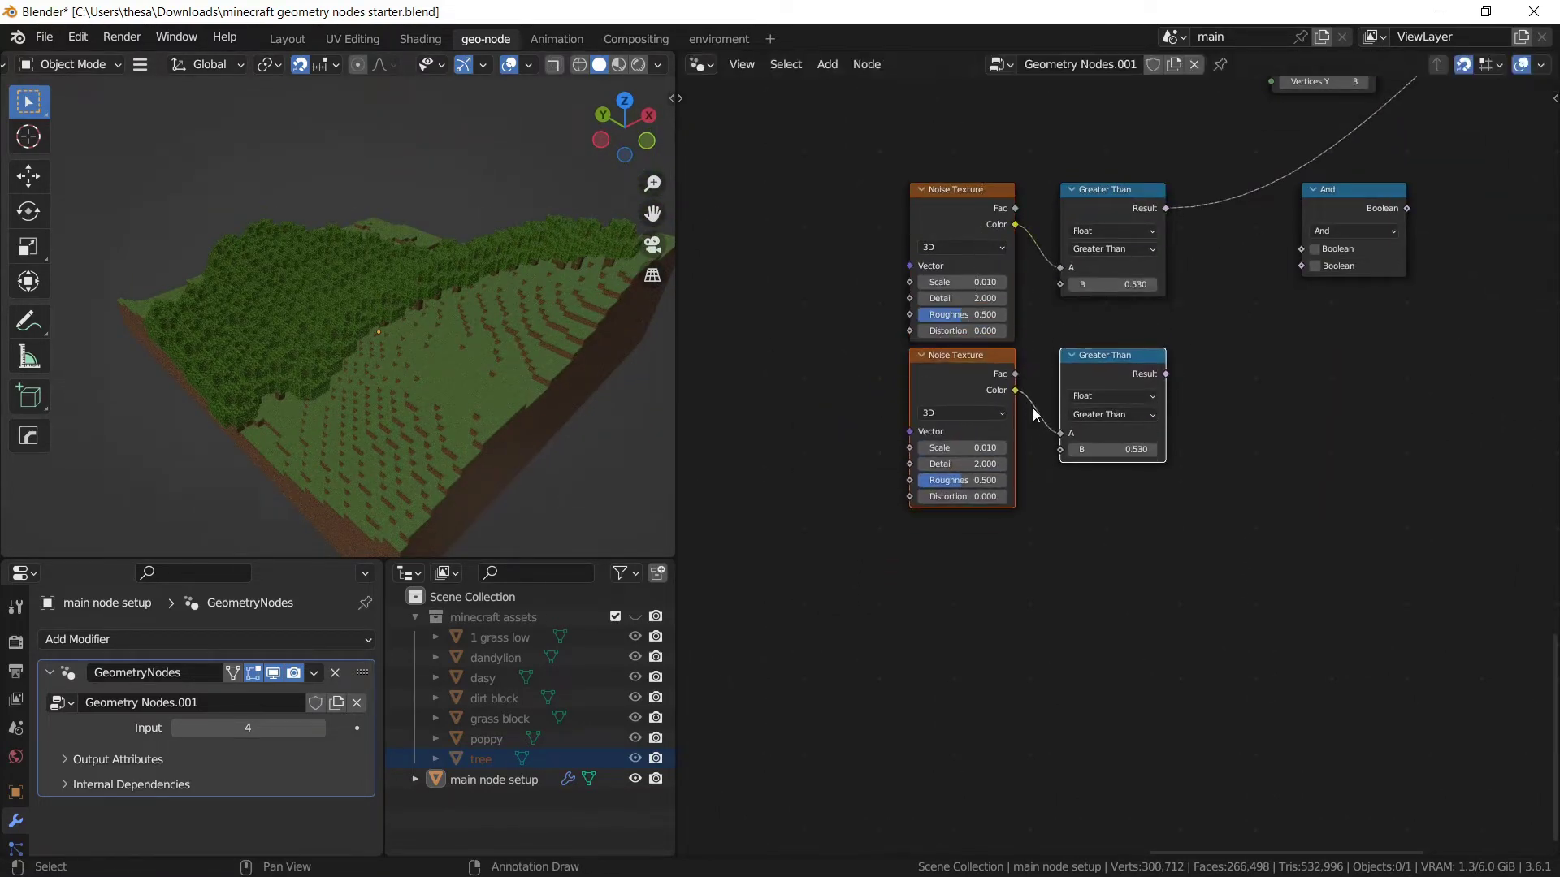
key("shift+d")
key("y")
left_click(1056, 585)
Duplicate the And node and place the copy beside the original on the same row.
scroll(1173, 501, "down", 1)
middle_click_drag(1174, 501, 947, 566)
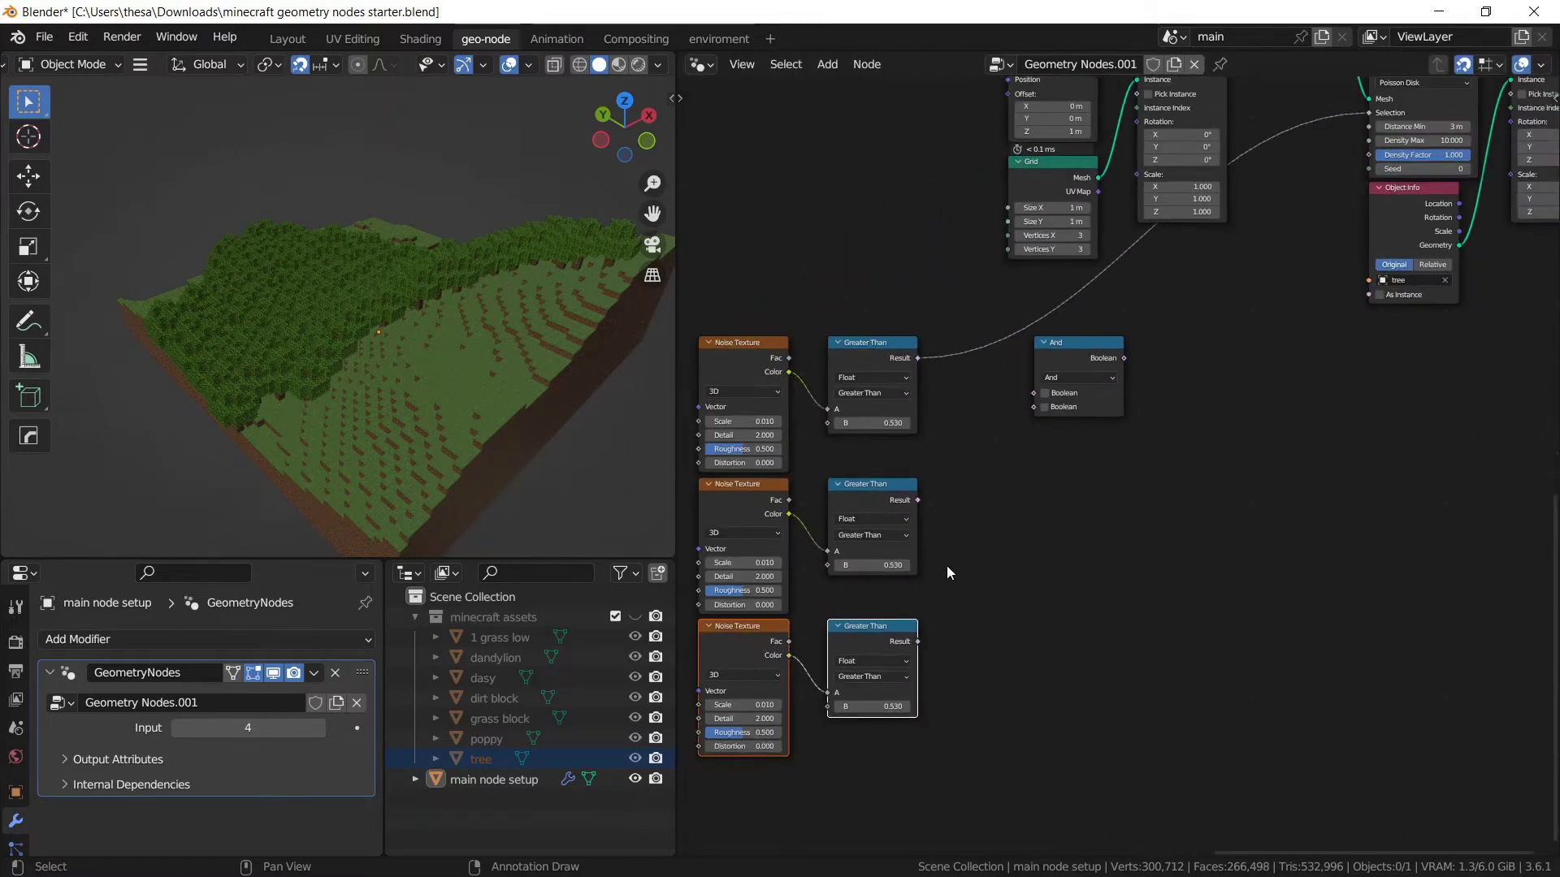
key("shift+d")
key("x")
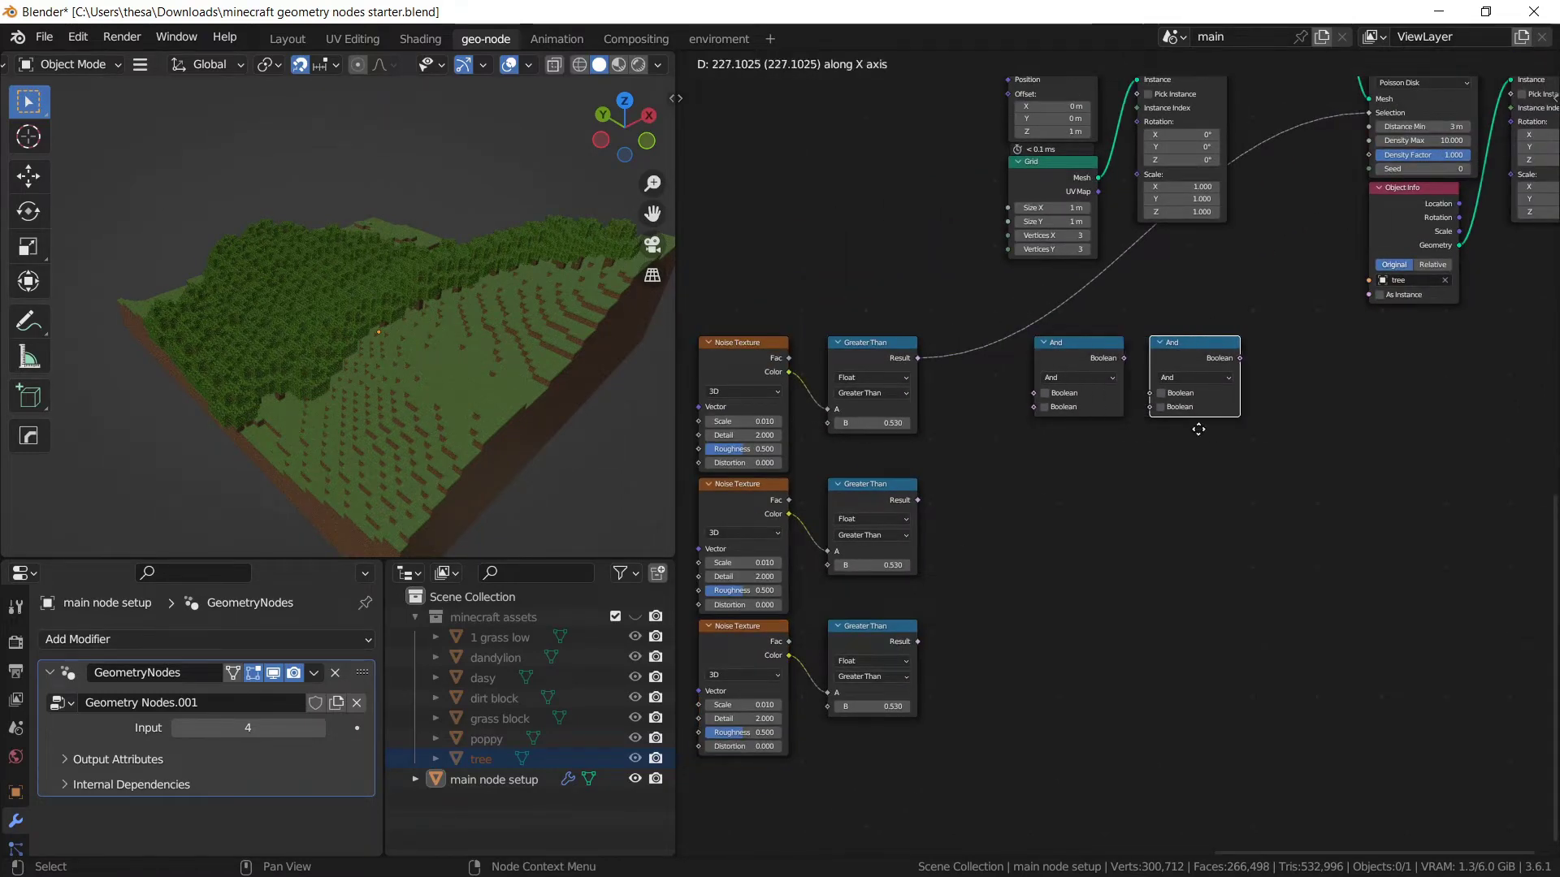
left_click(1191, 403)
Link the first And node into the second And, and feed the upper two Greater Than results into the first And.
scroll(1112, 401, "up", 2)
left_click_drag(1053, 317, 1156, 359)
middle_click_drag(1119, 352, 1248, 414)
scroll(1248, 415, "up", 1)
left_click_drag(924, 368, 1094, 427)
scroll(1099, 514, "down", 3)
left_click_drag(943, 473, 1063, 365)
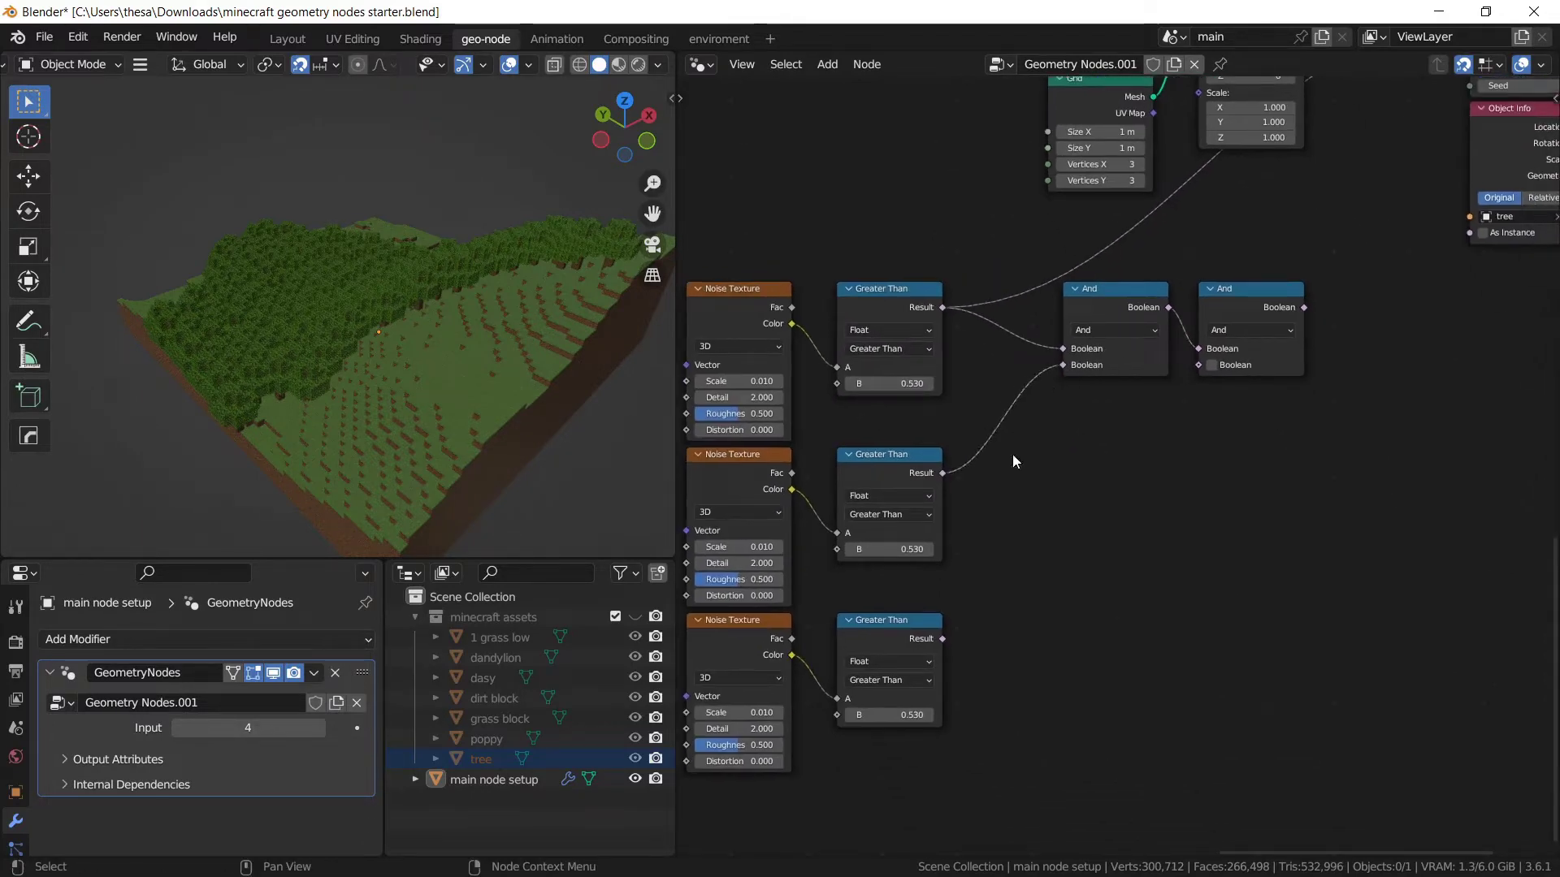
Link the third Greater Than result into the second And node, and change the two Boolean operations to Not Equal and Subtract.
left_click_drag(943, 638, 1195, 369)
scroll(1195, 369, "up", 2)
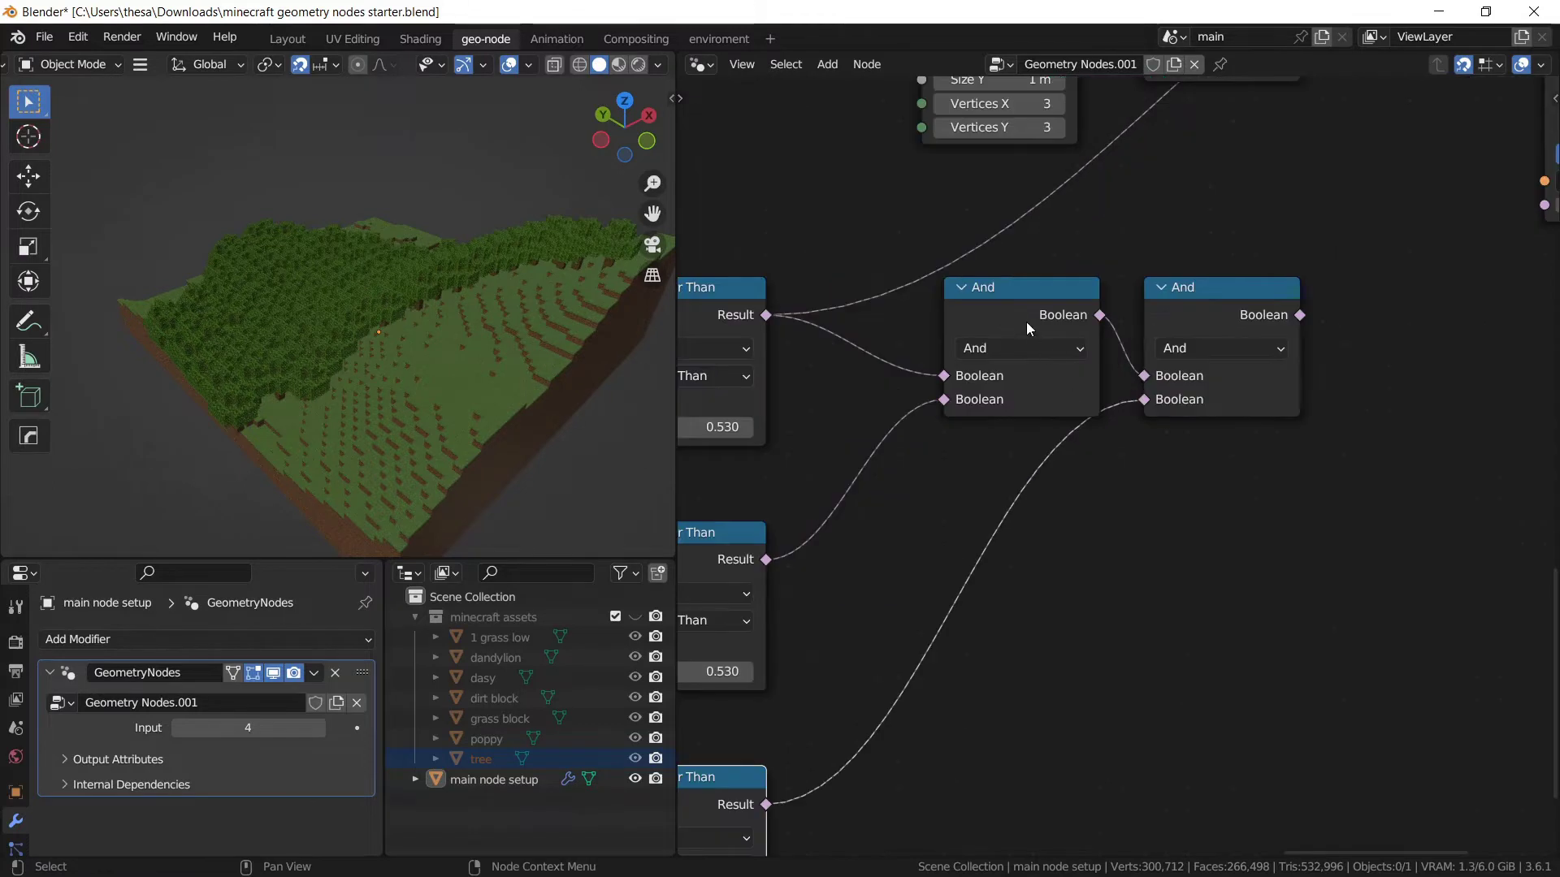
left_click(1022, 348)
left_click(1013, 528)
left_click(1236, 350)
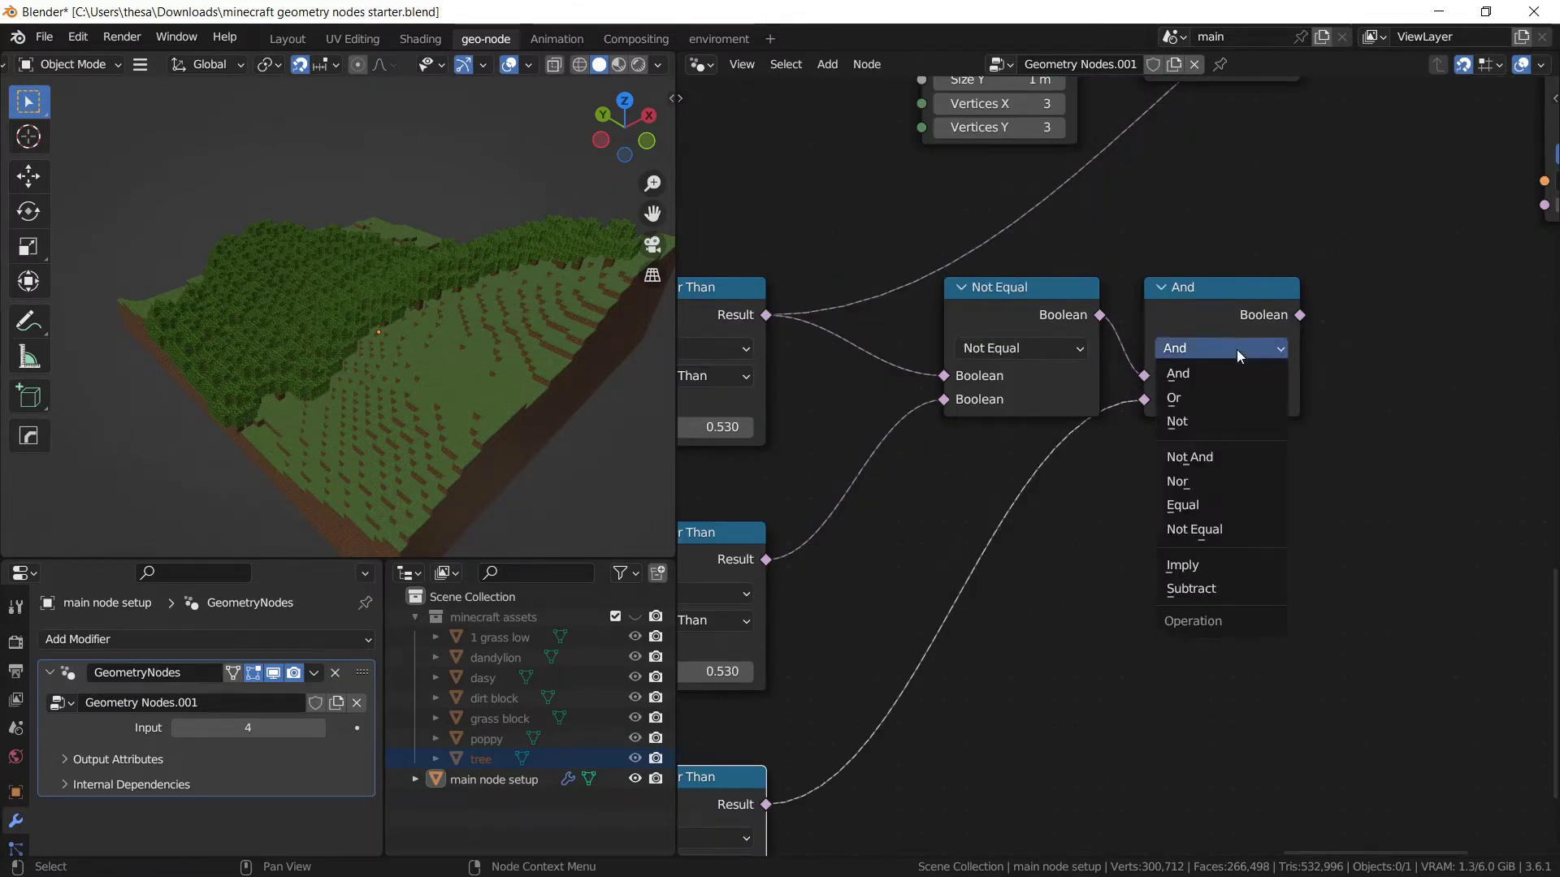
left_click(1194, 588)
Link the Subtract node's Boolean output to the Selection of Distribute Points on Faces, replacing the direct Greater Than link.
scroll(1209, 218, "down", 2)
middle_click_drag(1144, 239, 1061, 499)
scroll(1075, 476, "down", 4)
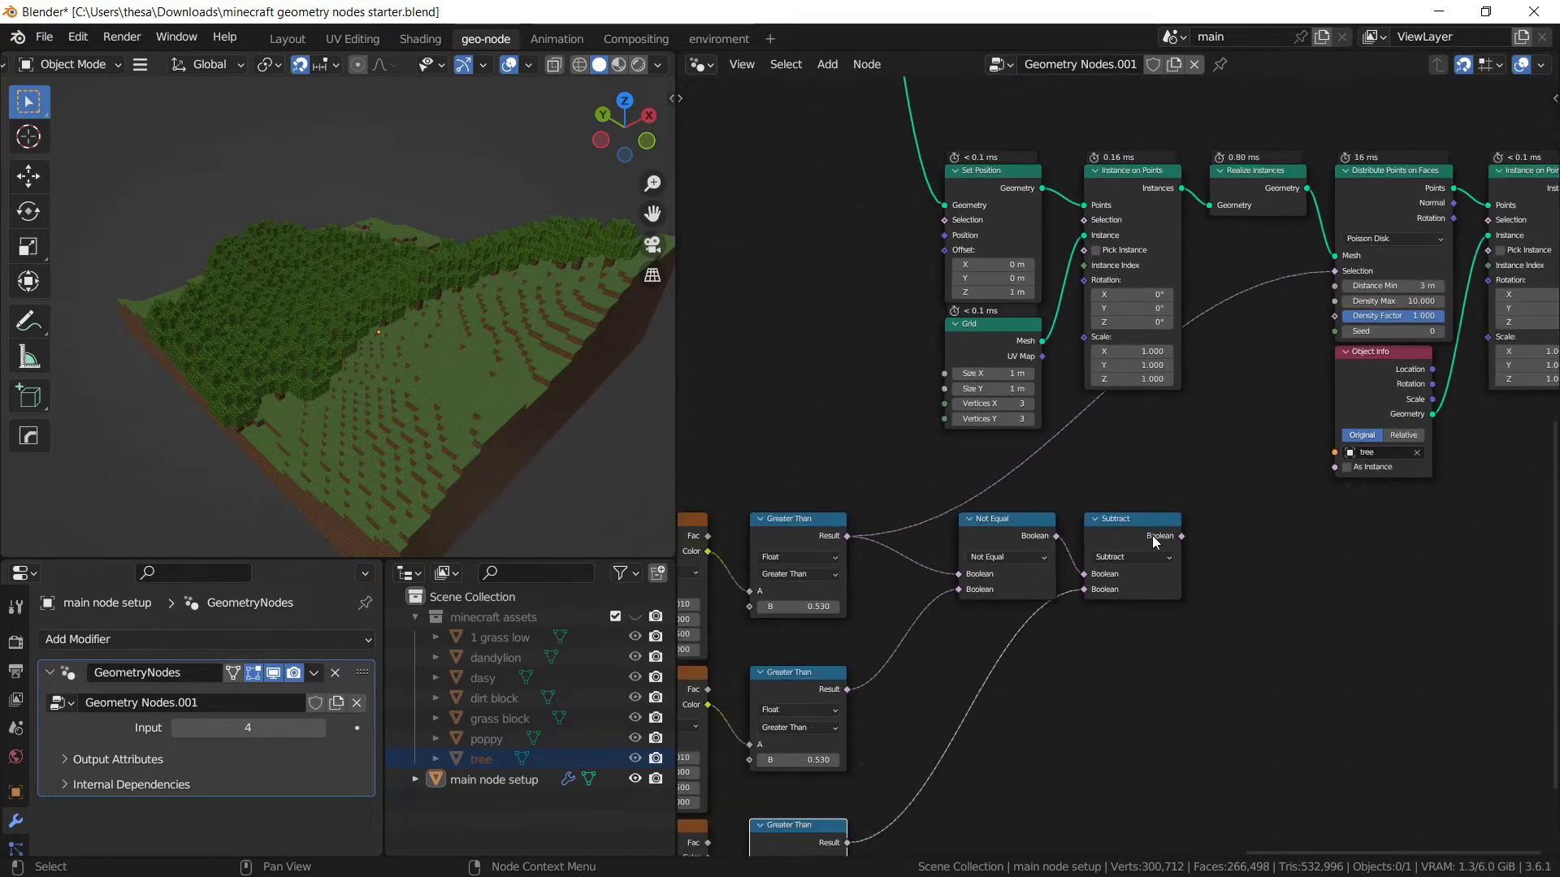
left_click_drag(1182, 536, 1113, 442)
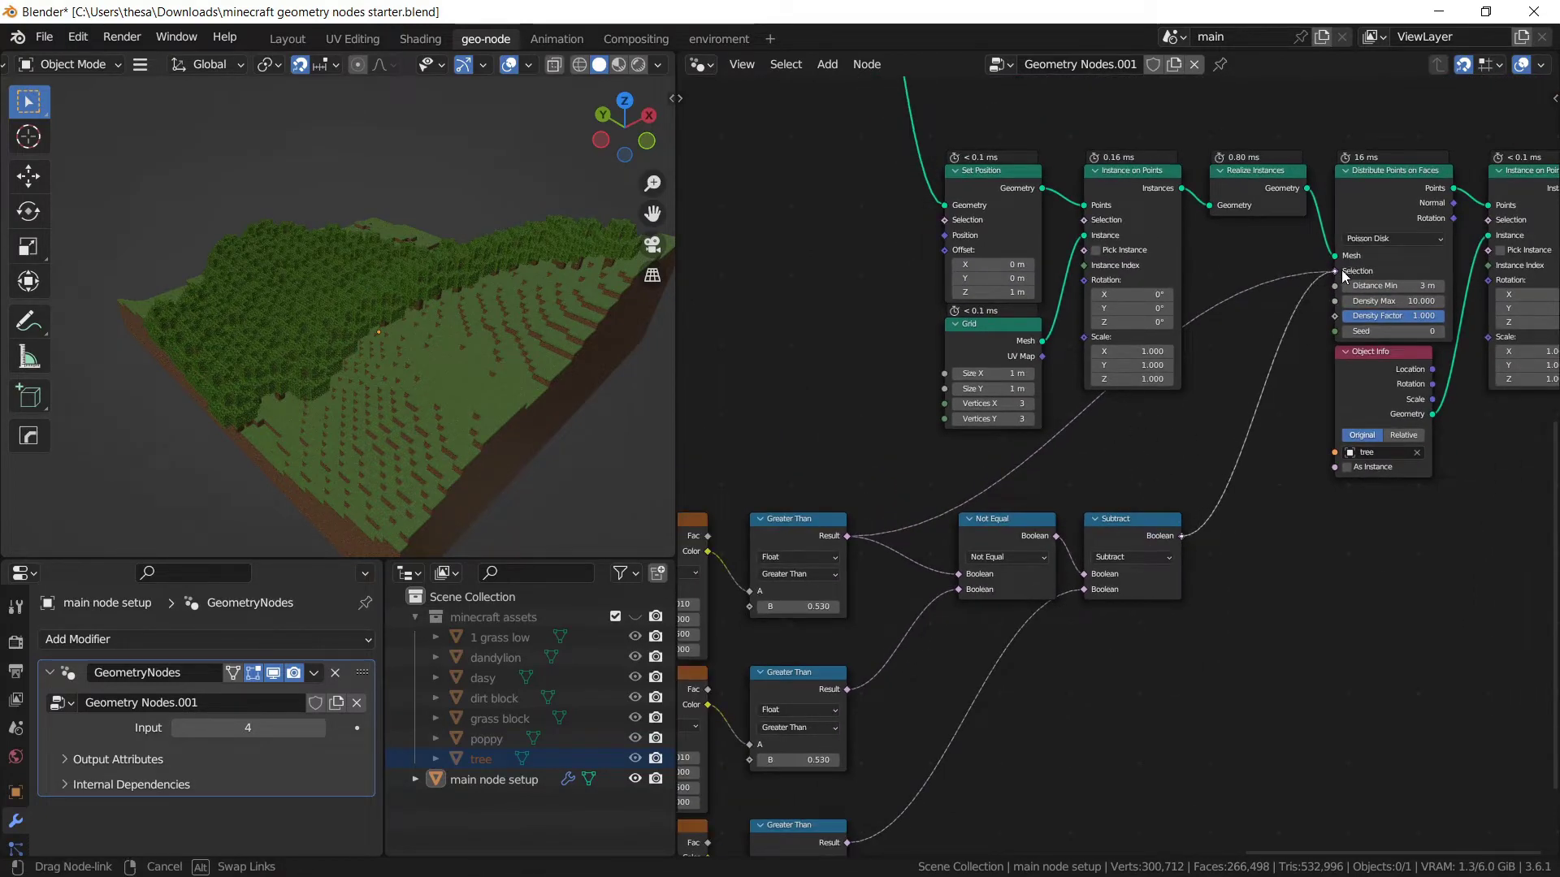
left_click_drag(1342, 270, 1339, 271)
Set the Scale of the middle Noise Texture to 0.1 and check the tree patches on the terrain.
middle_click_drag(985, 533, 1251, 298)
scroll(1124, 462, "up", 2)
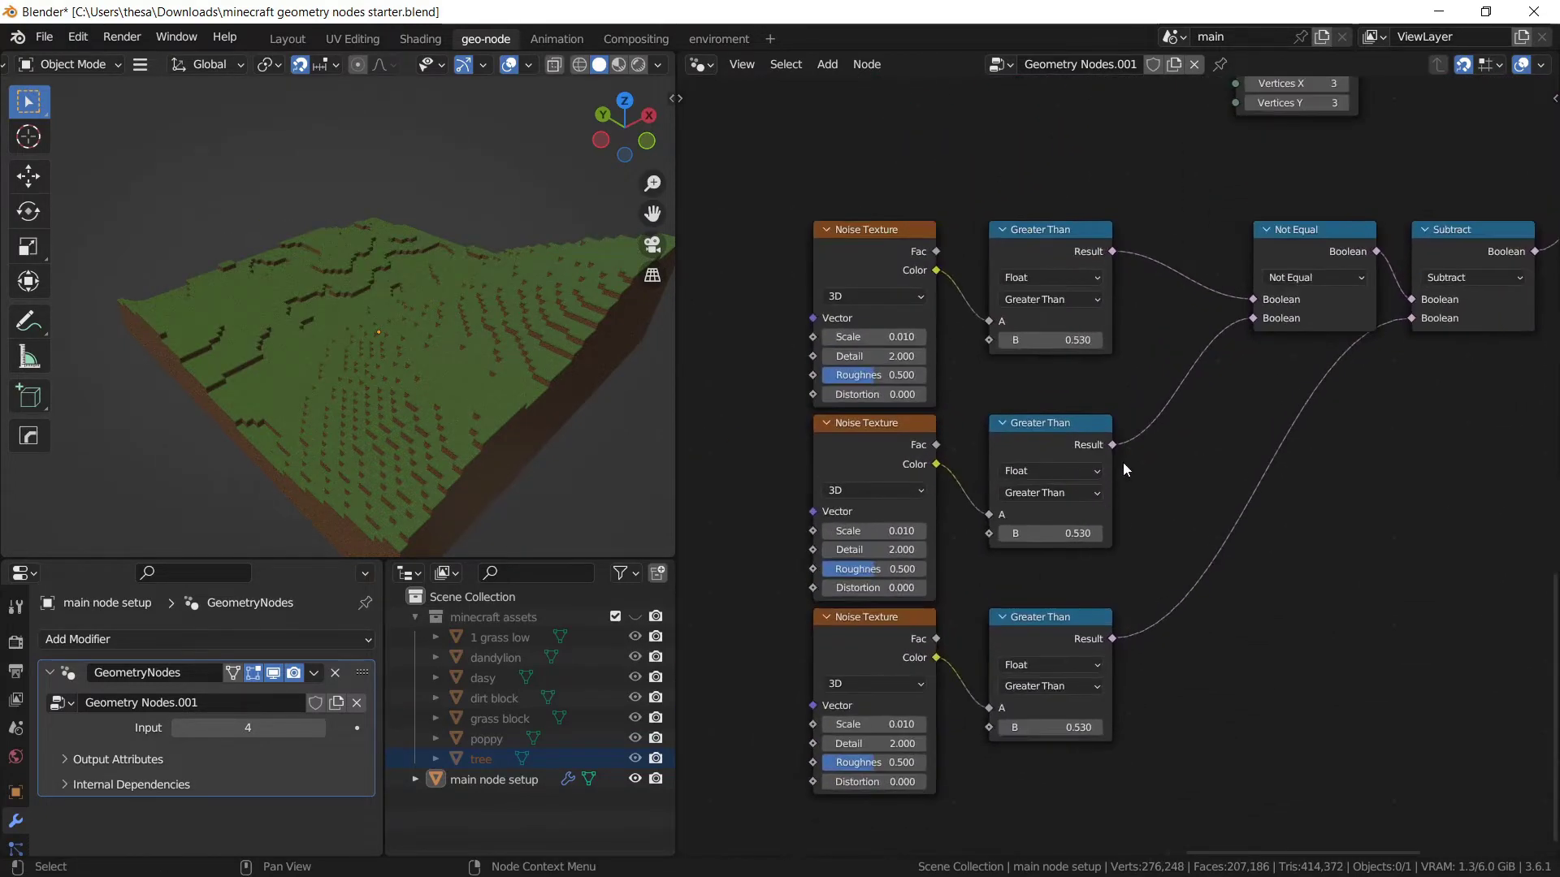
scroll(1105, 467, "down", 1)
left_click(864, 649)
left_click(1072, 610)
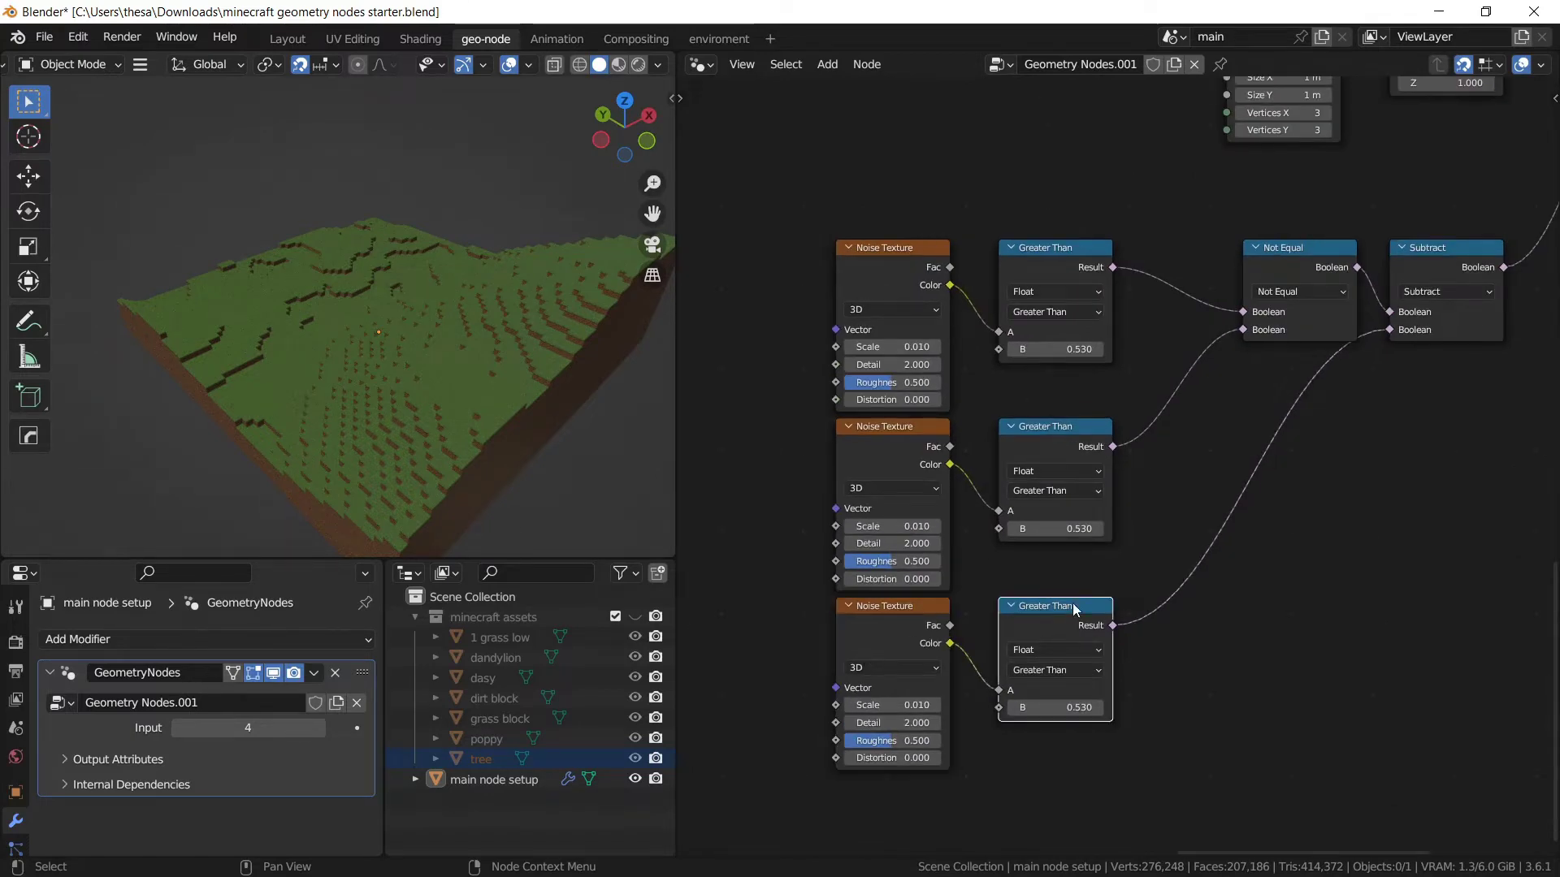
middle_click_drag(1019, 502, 1065, 342)
scroll(1065, 341, "up", 4)
scroll(1089, 556, "down", 3)
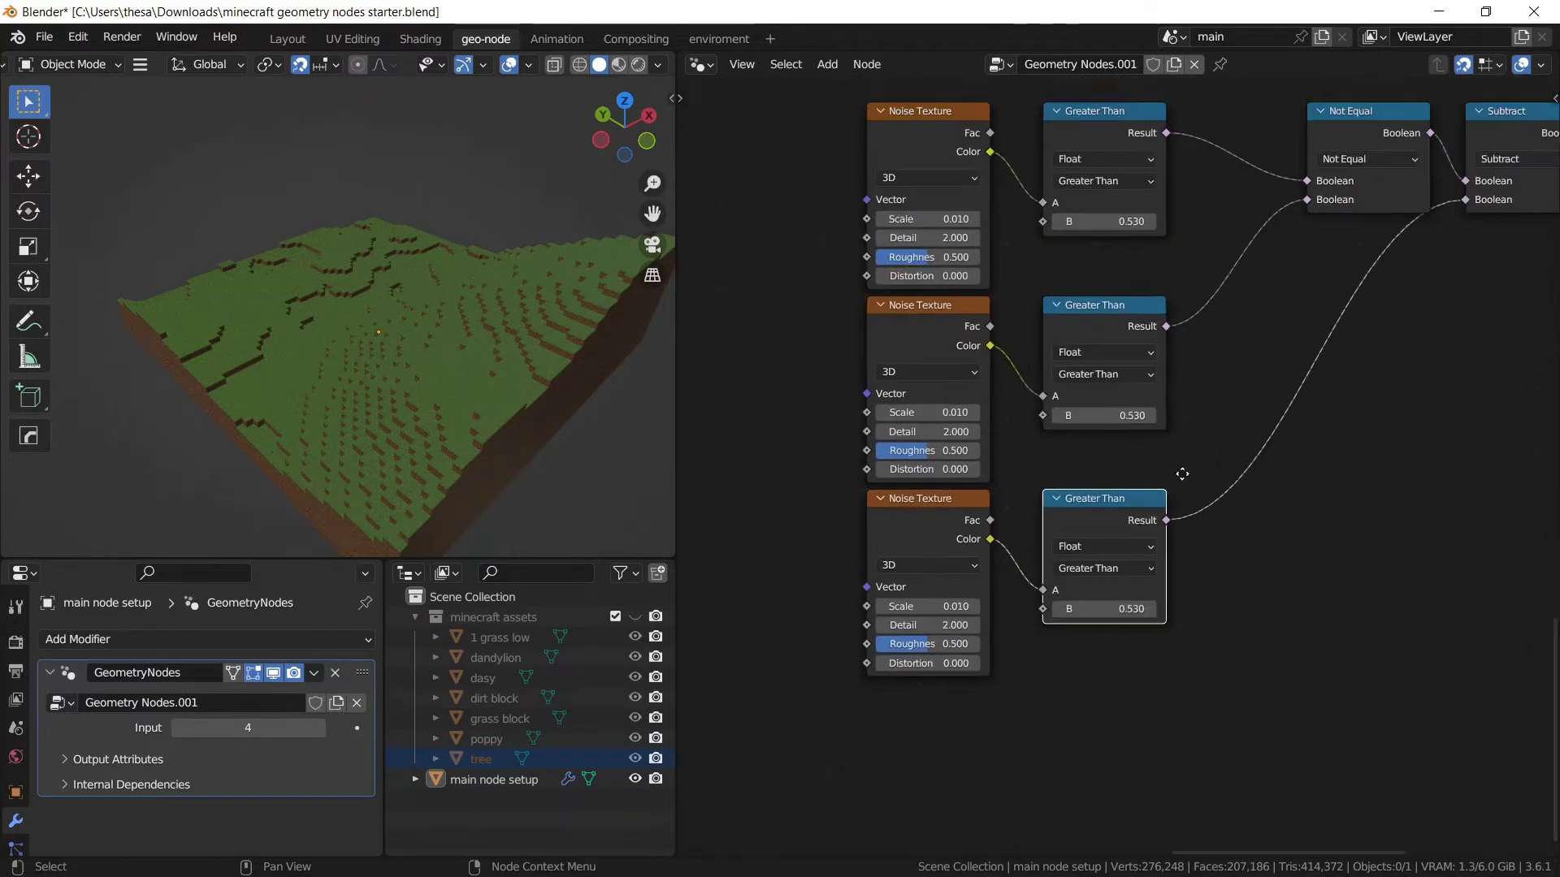
mouse_move(1181, 473)
middle_mouse_down()
mouse_move(1132, 564)
mouse_move(1180, 463)
middle_mouse_up()
scroll(969, 504, "up", 3)
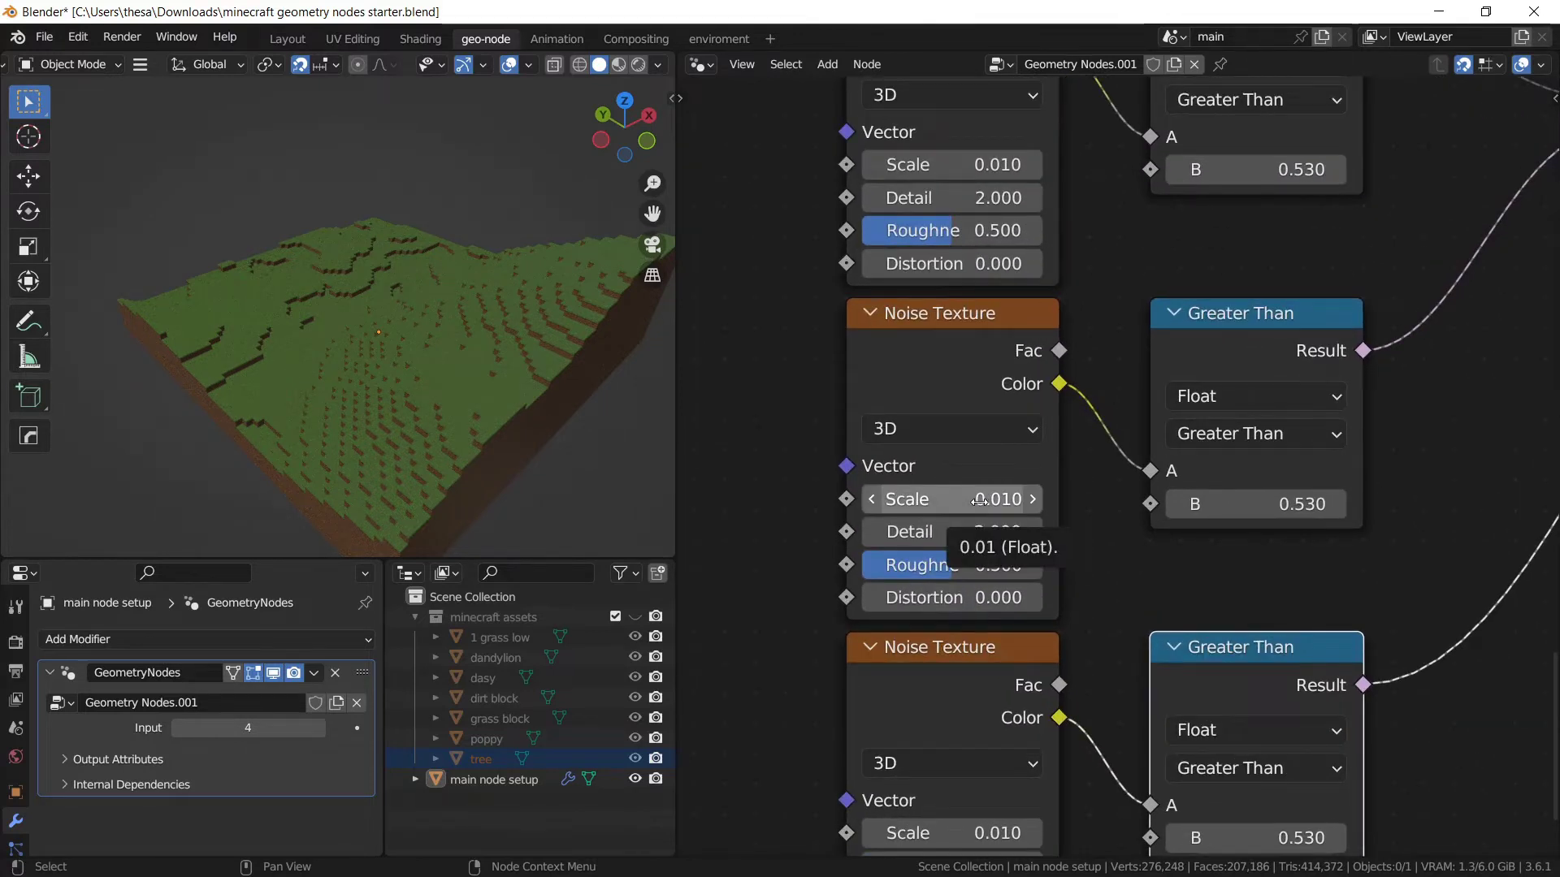
left_click(979, 499)
left_click(992, 502)
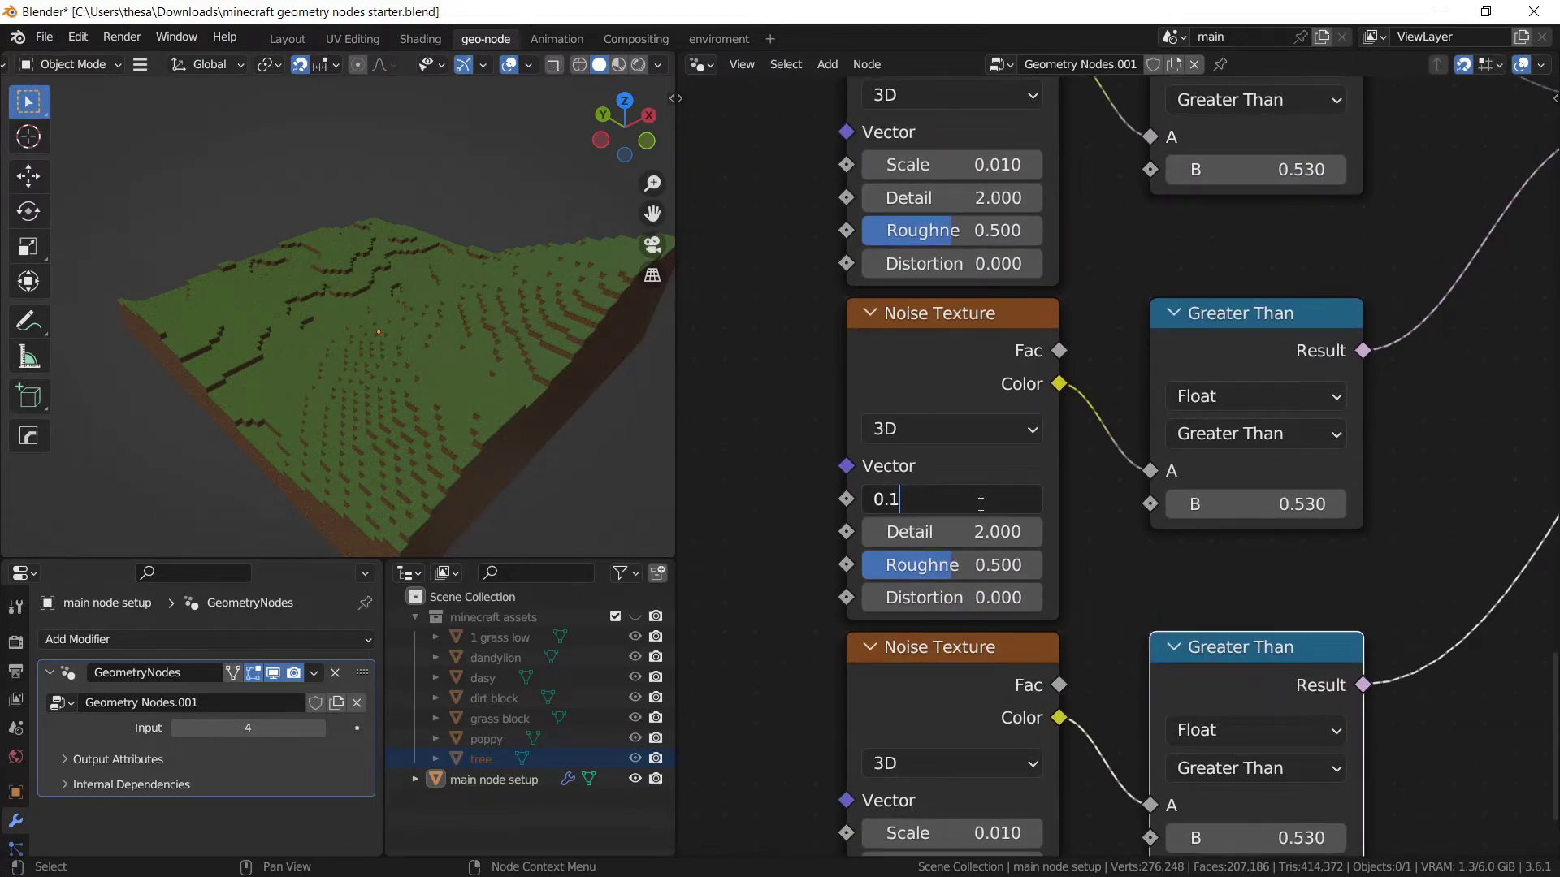
key("Return")
middle_click_drag(451, 373, 299, 338)
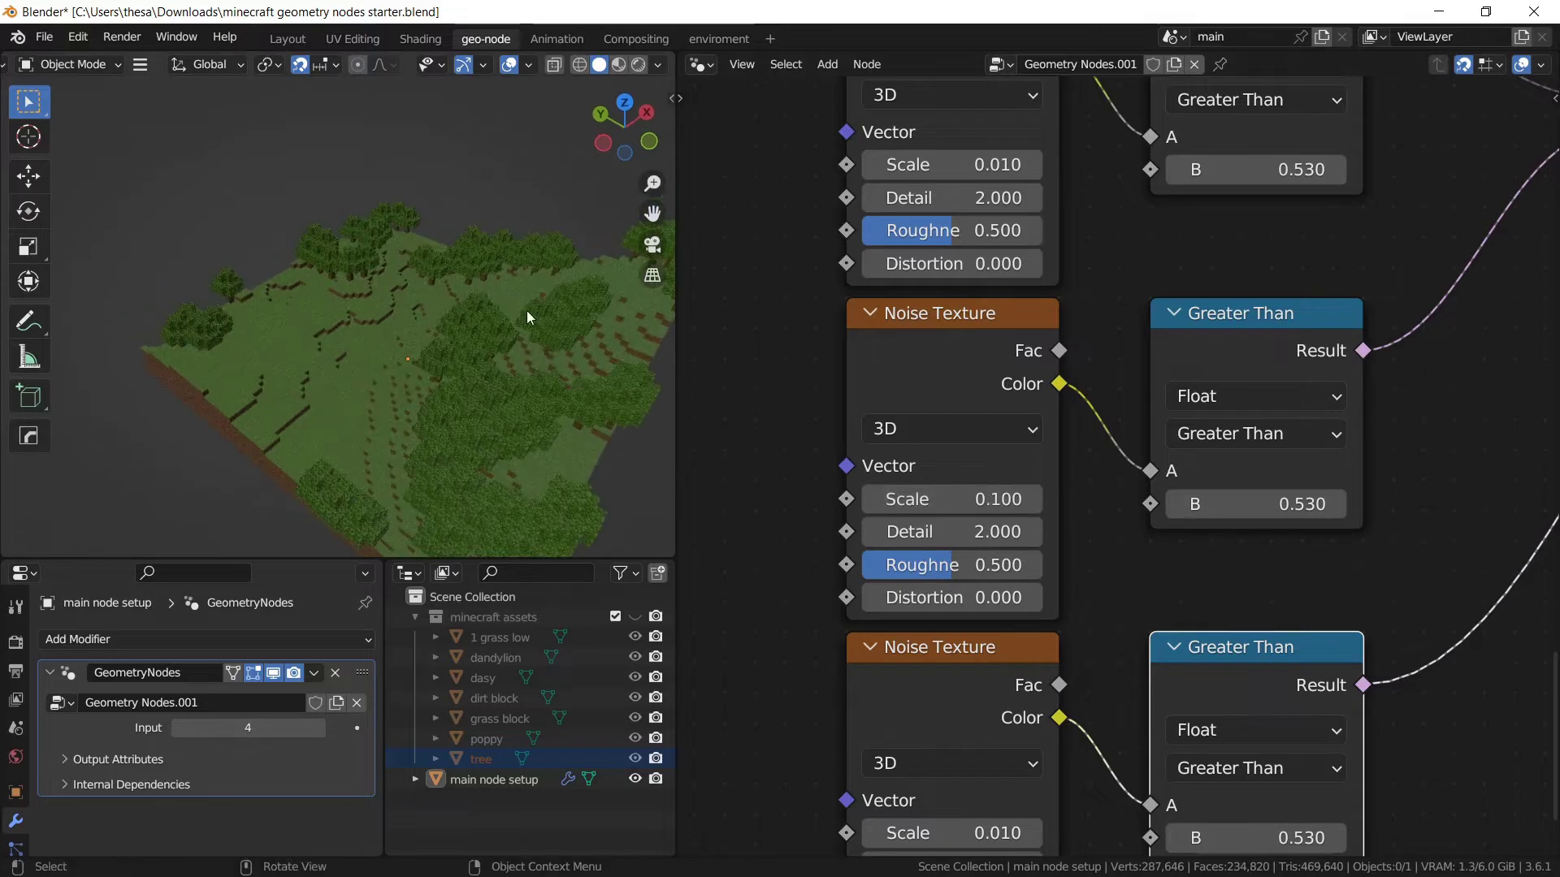
middle_click_drag(526, 311, 479, 294)
Raise the B threshold of the middle and lowest Greater Than nodes to 0.540 and inspect the tree coverage.
middle_click_drag(1131, 572, 1113, 442)
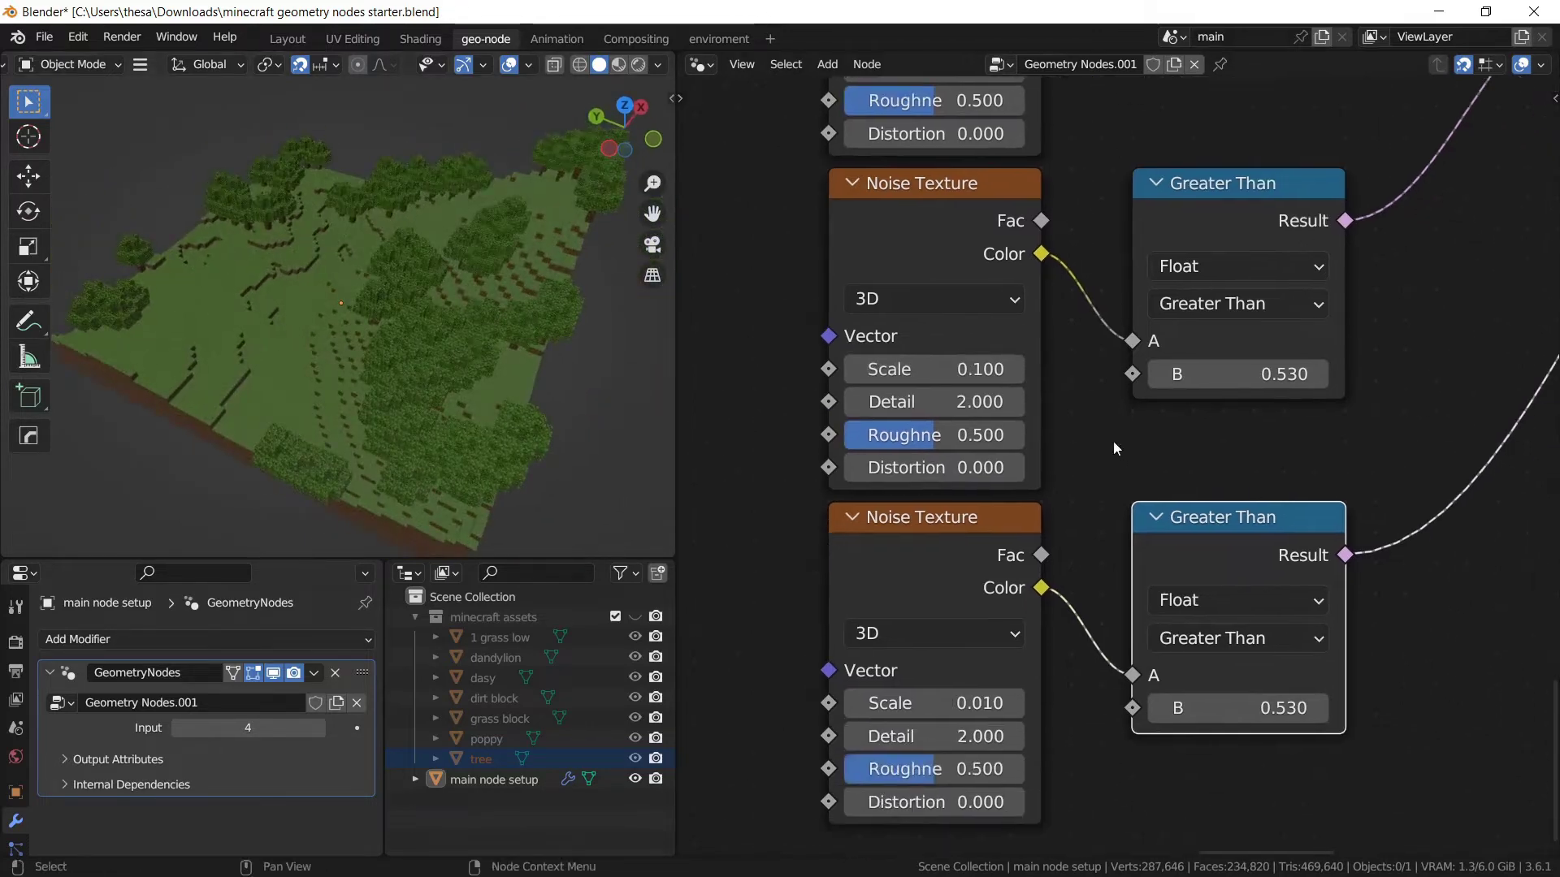
middle_click_drag(1142, 633, 1009, 715)
scroll(1032, 556, "up", 1)
scroll(1040, 609, "up", 1)
mouse_move(1170, 414)
left_mouse_down("shift")
mouse_move(1226, 415)
mouse_move(1183, 414)
left_mouse_up("shift")
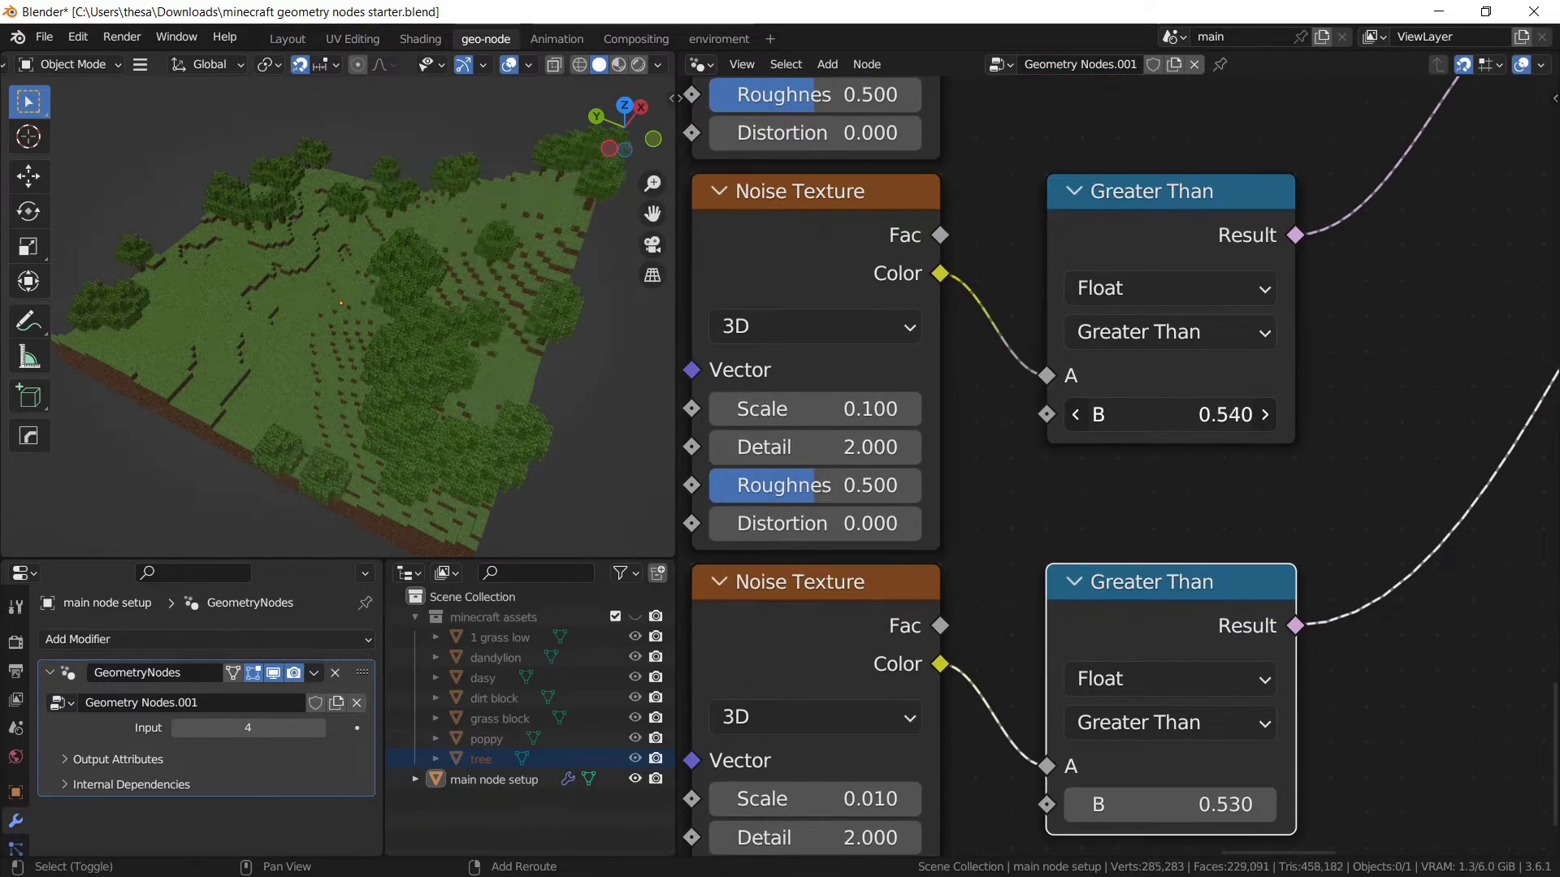
scroll(1128, 538, "up", 1)
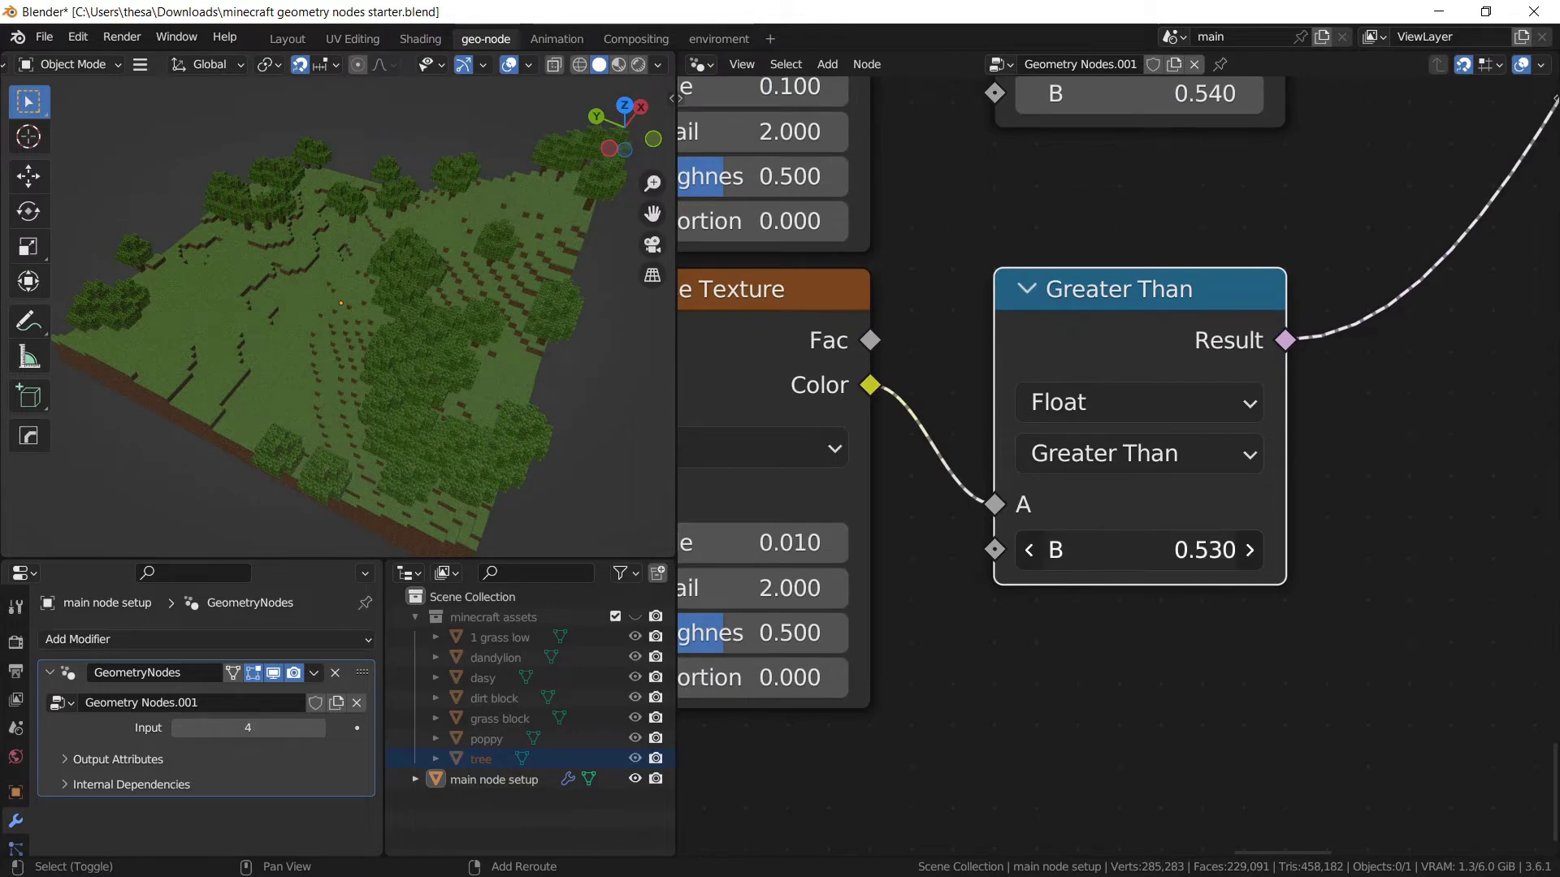
mouse_move(1137, 550)
left_mouse_down("shift")
mouse_move(1089, 550)
mouse_move(1147, 550)
left_mouse_up("shift")
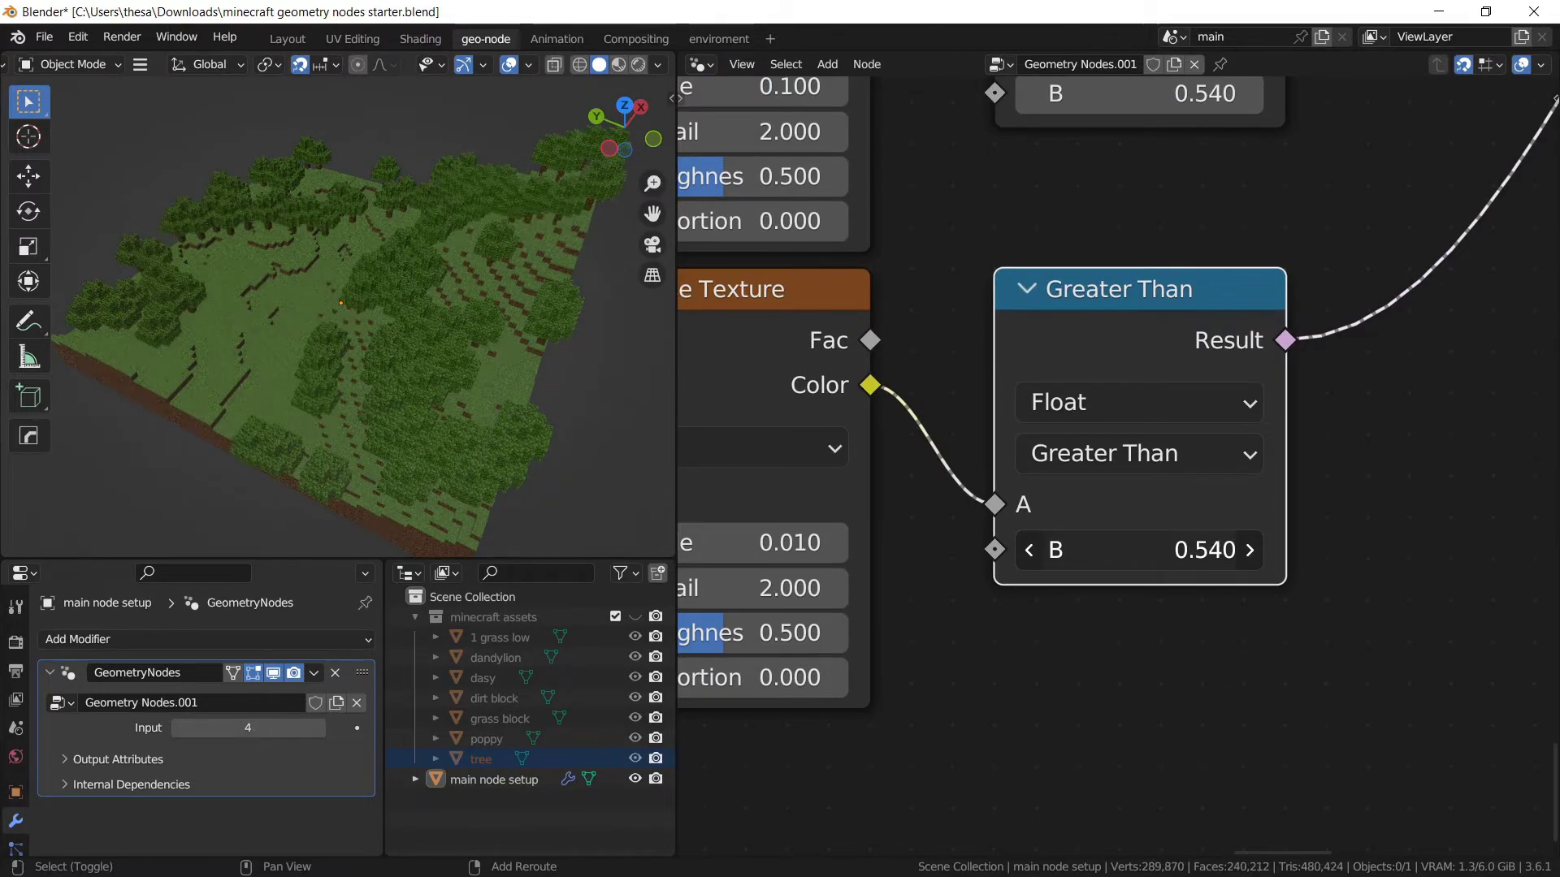
middle_click_drag(616, 407, 419, 279)
scroll(397, 323, "up", 3)
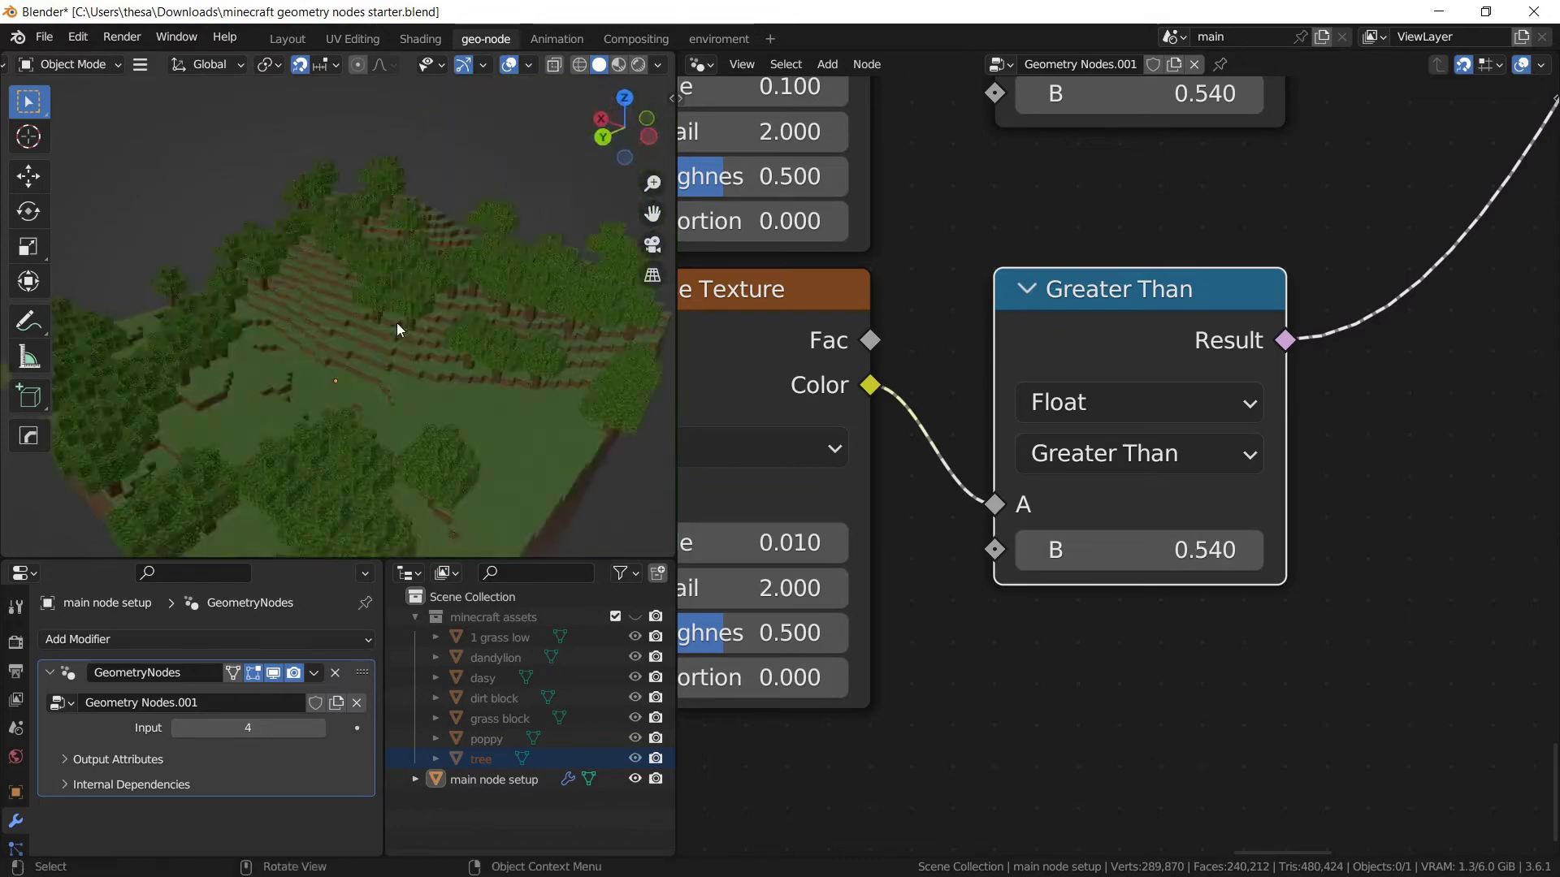
Move the reroute point after the tree Instance on Points node farther out to make room for more nodes.
scroll(1105, 454, "down", 4)
middle_click_drag(1276, 262, 1114, 498)
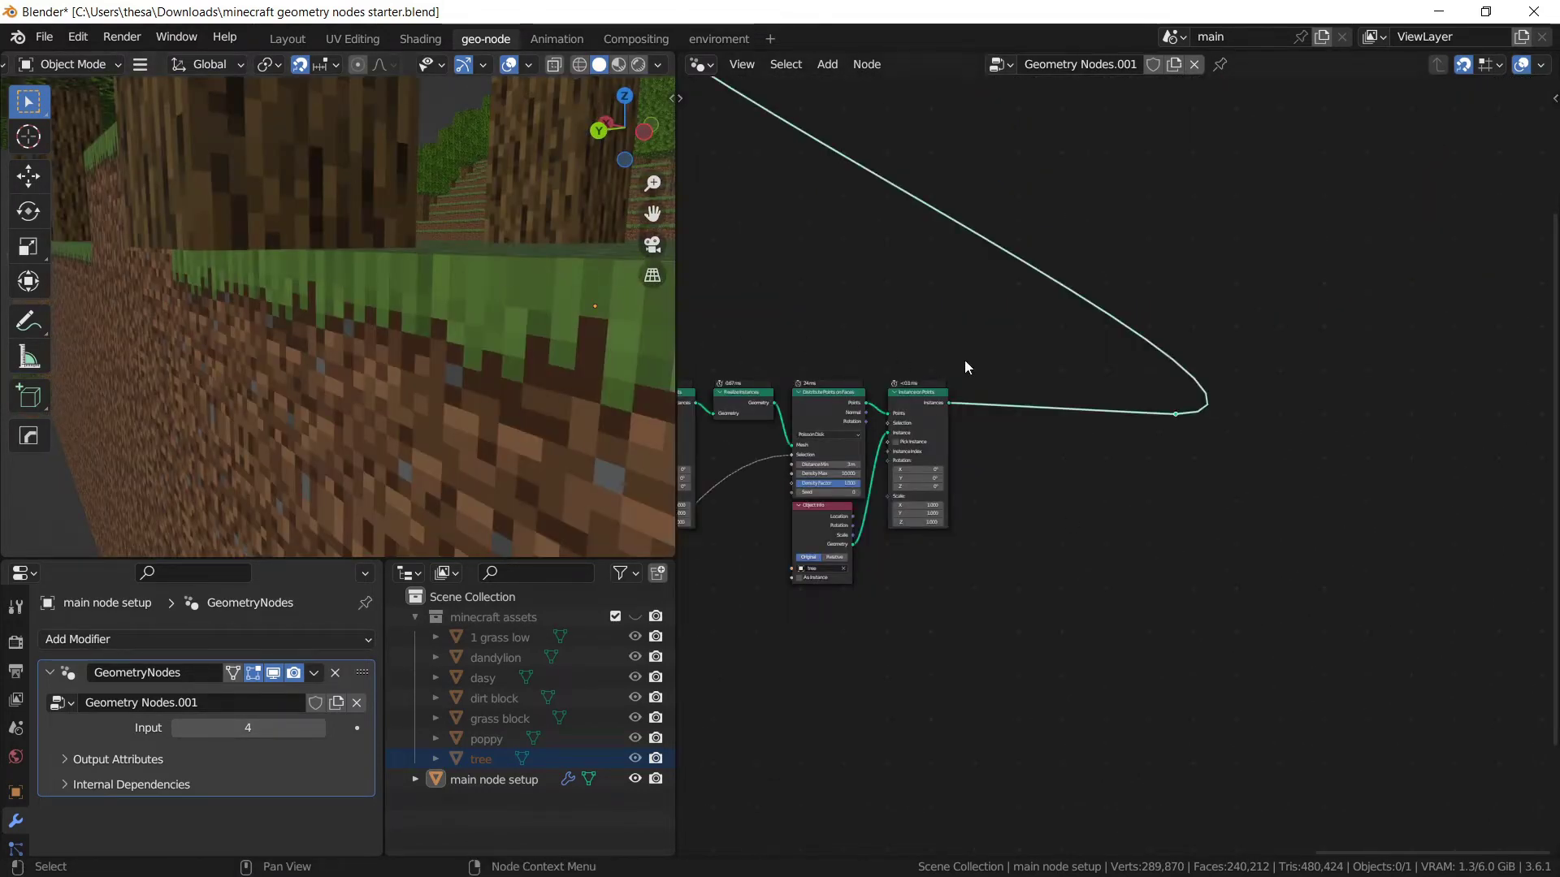
scroll(1006, 338, "up", 3)
key("g")
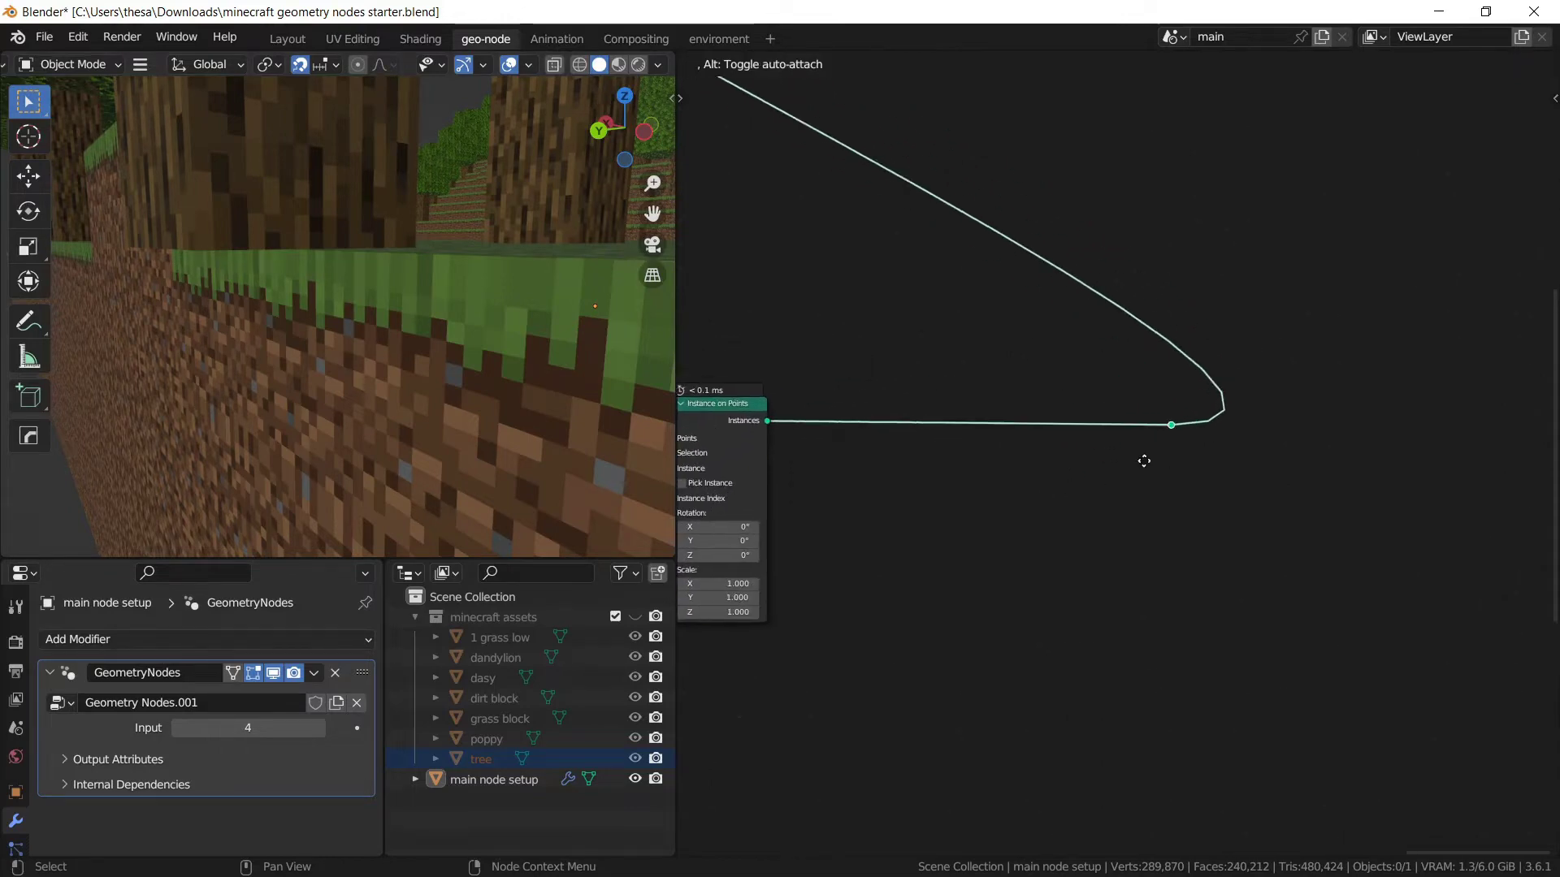
left_click(1283, 469)
Insert a Set Position node on the link between the tree Instance on Points node and the reroute point.
key("shift+a")
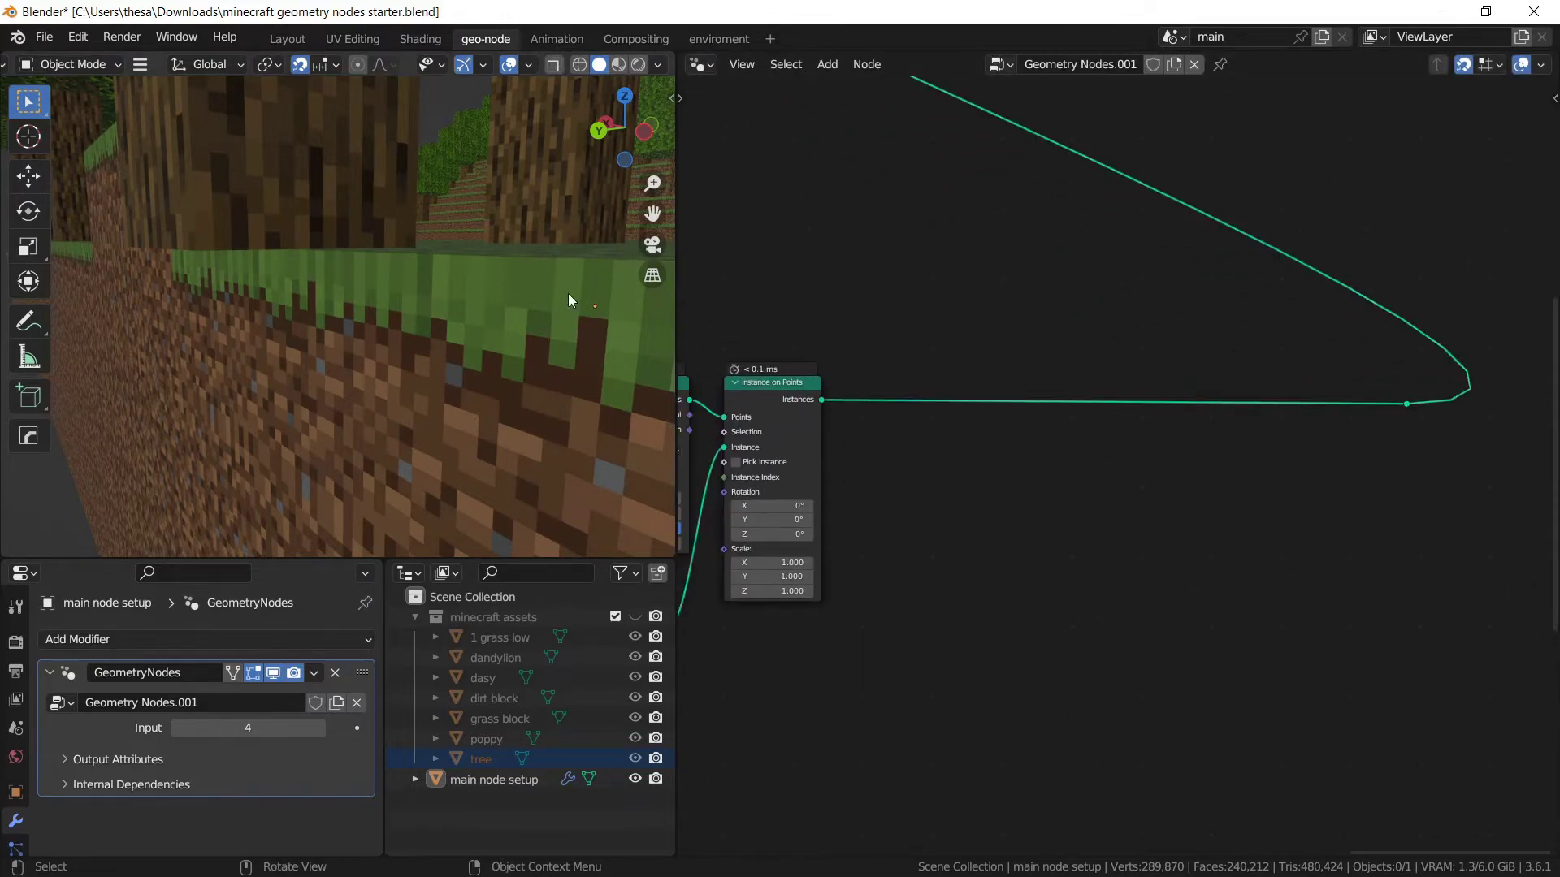
middle_click_drag(444, 262, 359, 271, "shift")
scroll(444, 258, "down", 3)
middle_click_drag(940, 384, 983, 360)
key("shift+a")
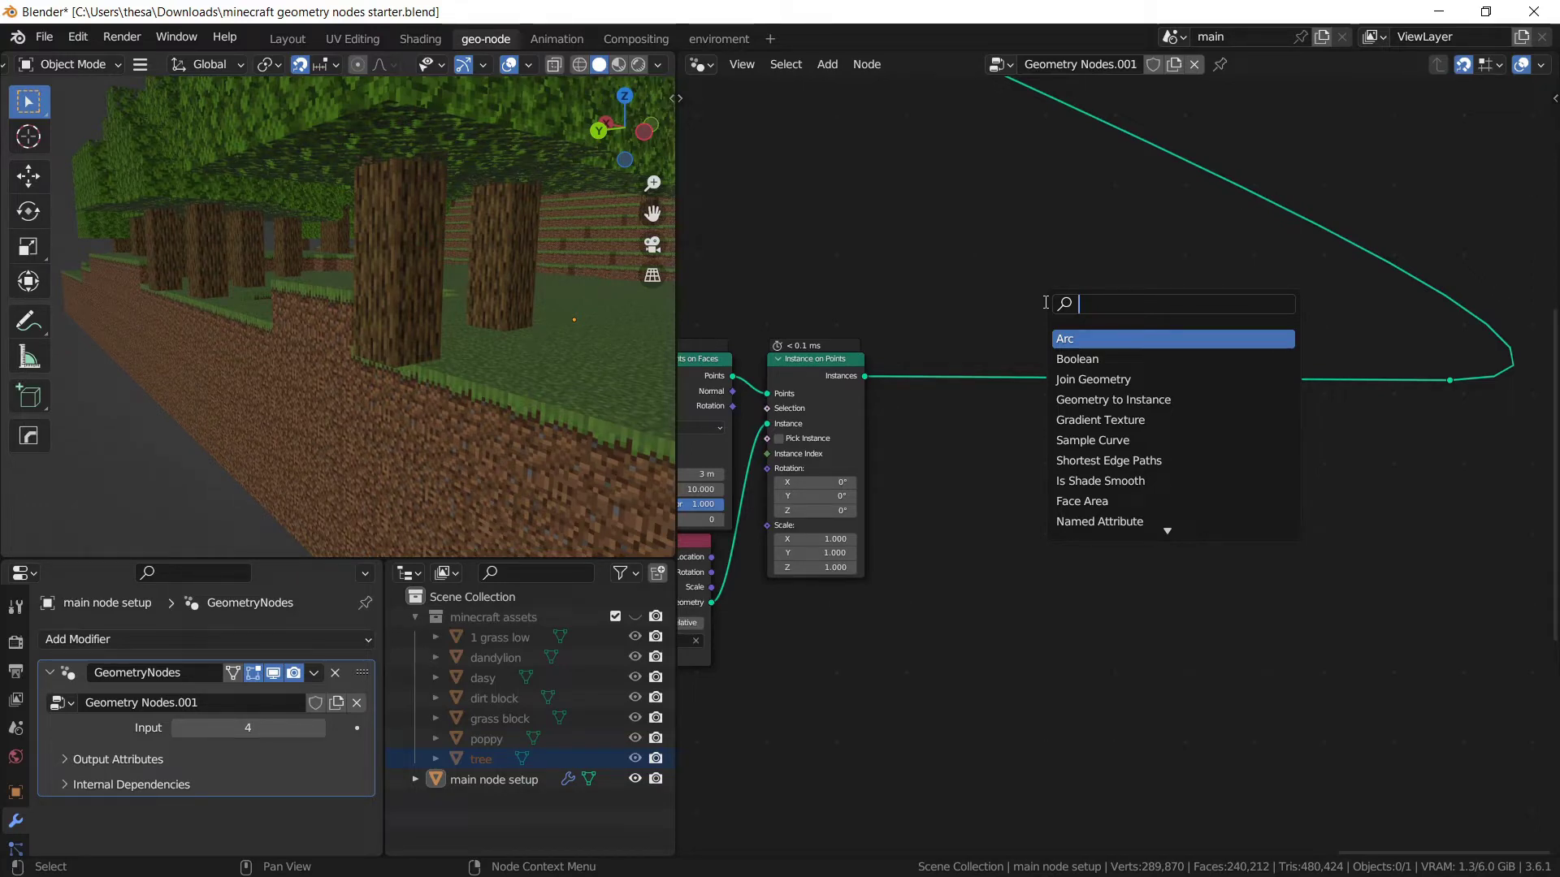
type("se")
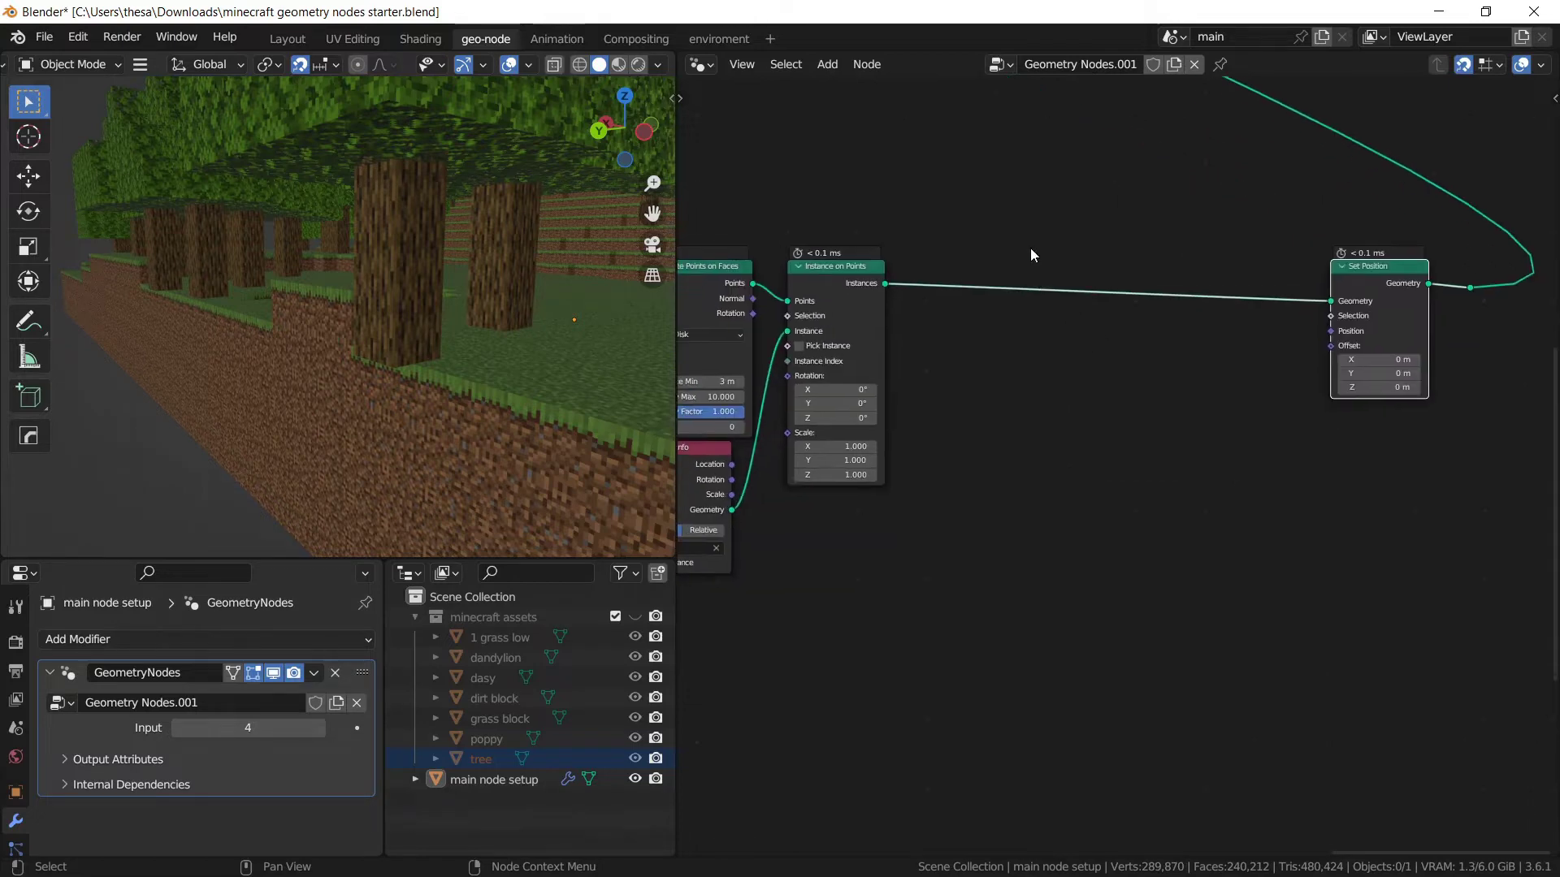
Add a Position node and place it just below the tree Instance on Points node.
key("shift+a")
left_click(1026, 182)
type("pos")
key("Return")
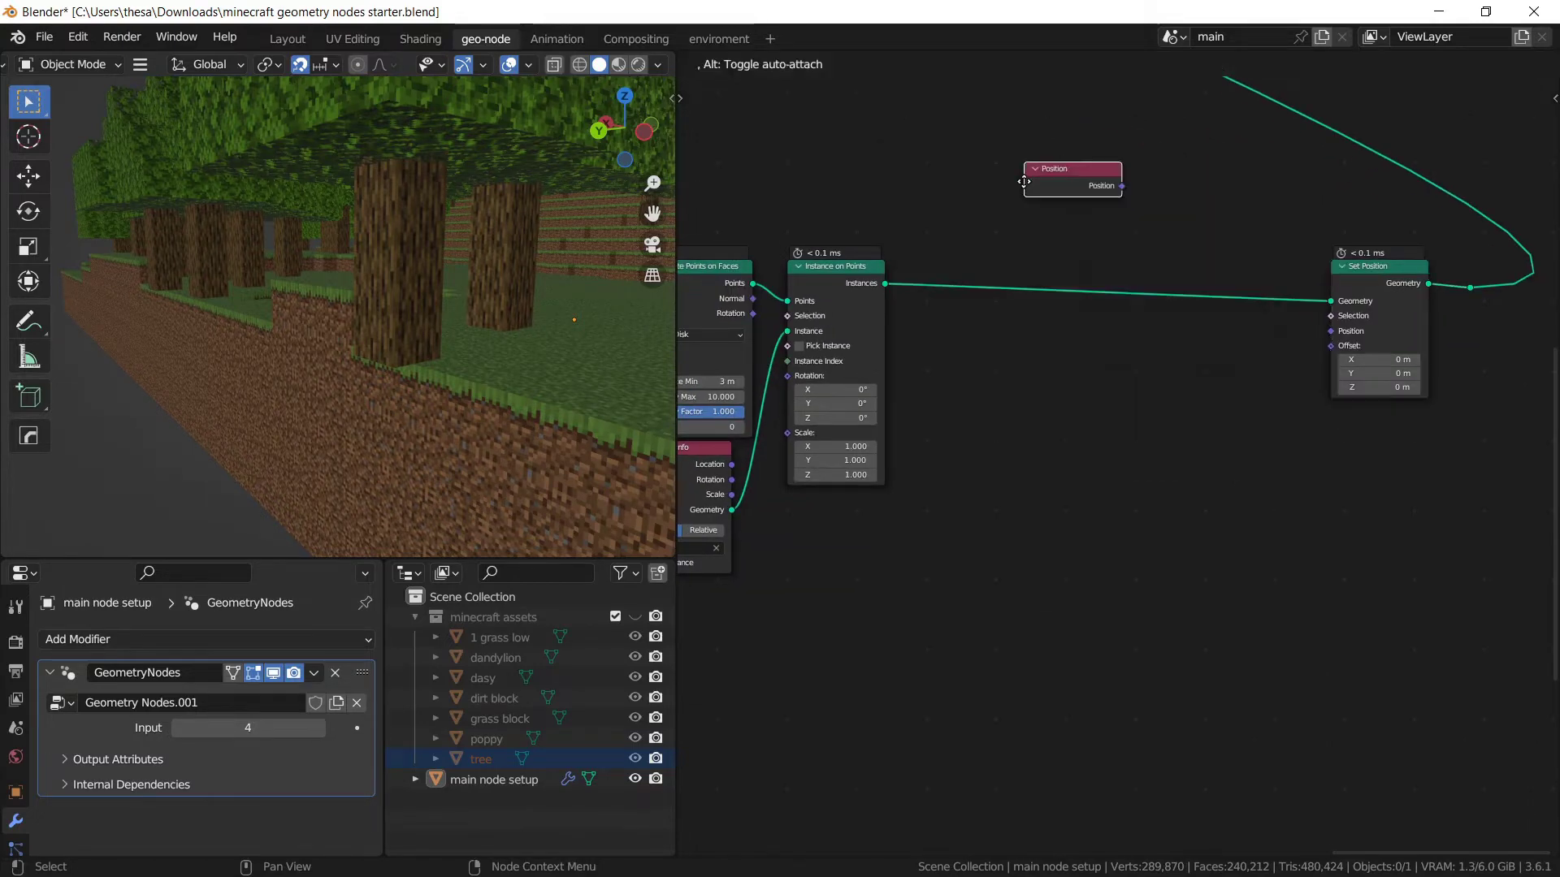
left_click(825, 542)
Add a Separate XYZ node beside the Position node.
key("shift+a")
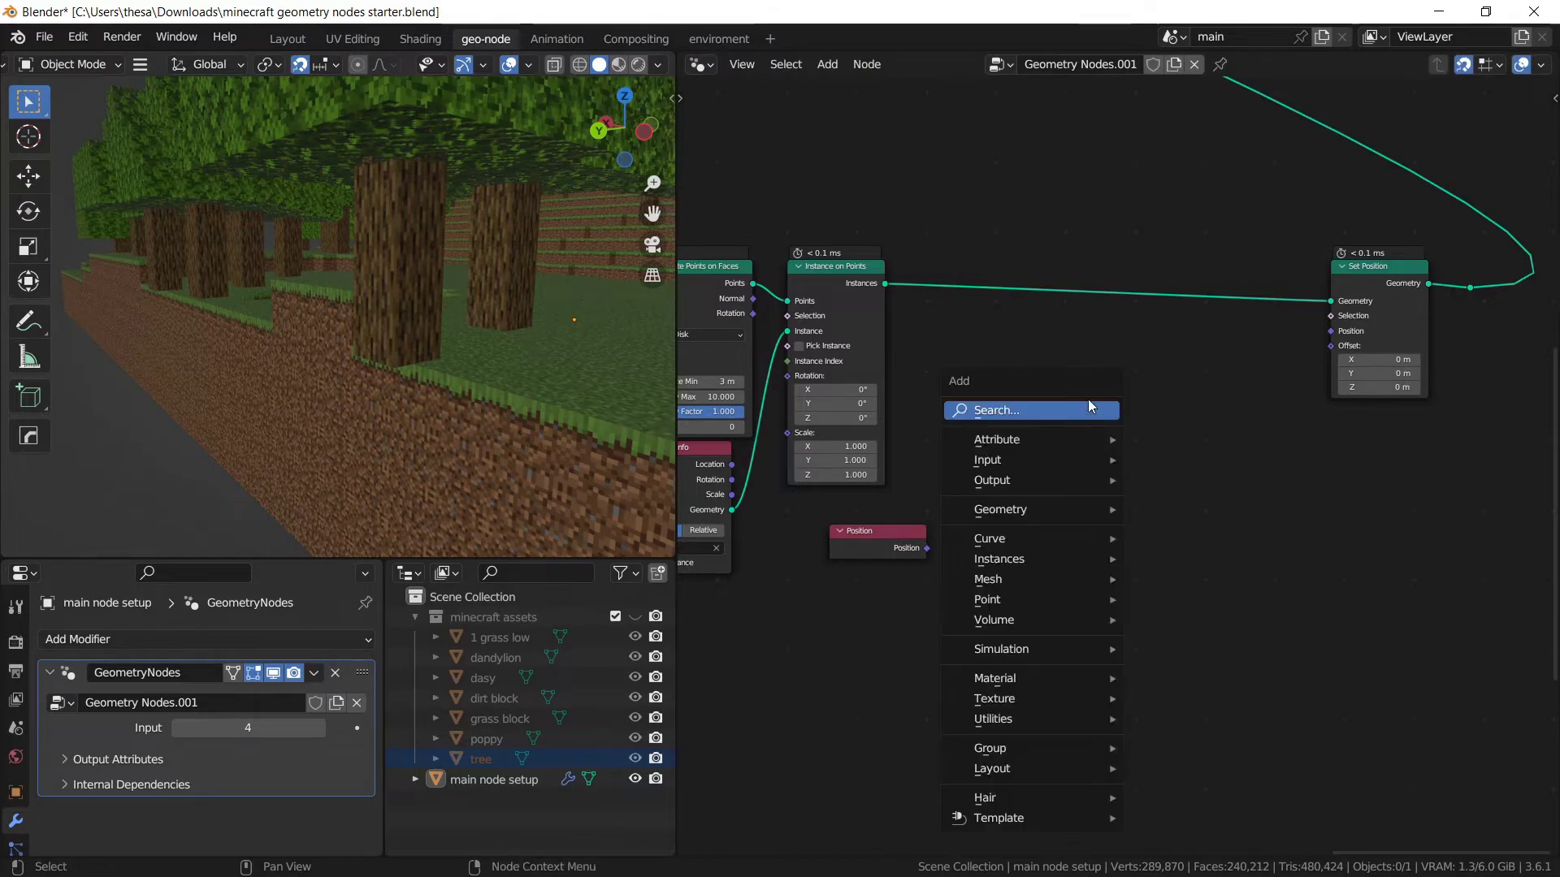
left_click(1088, 404)
type("sep")
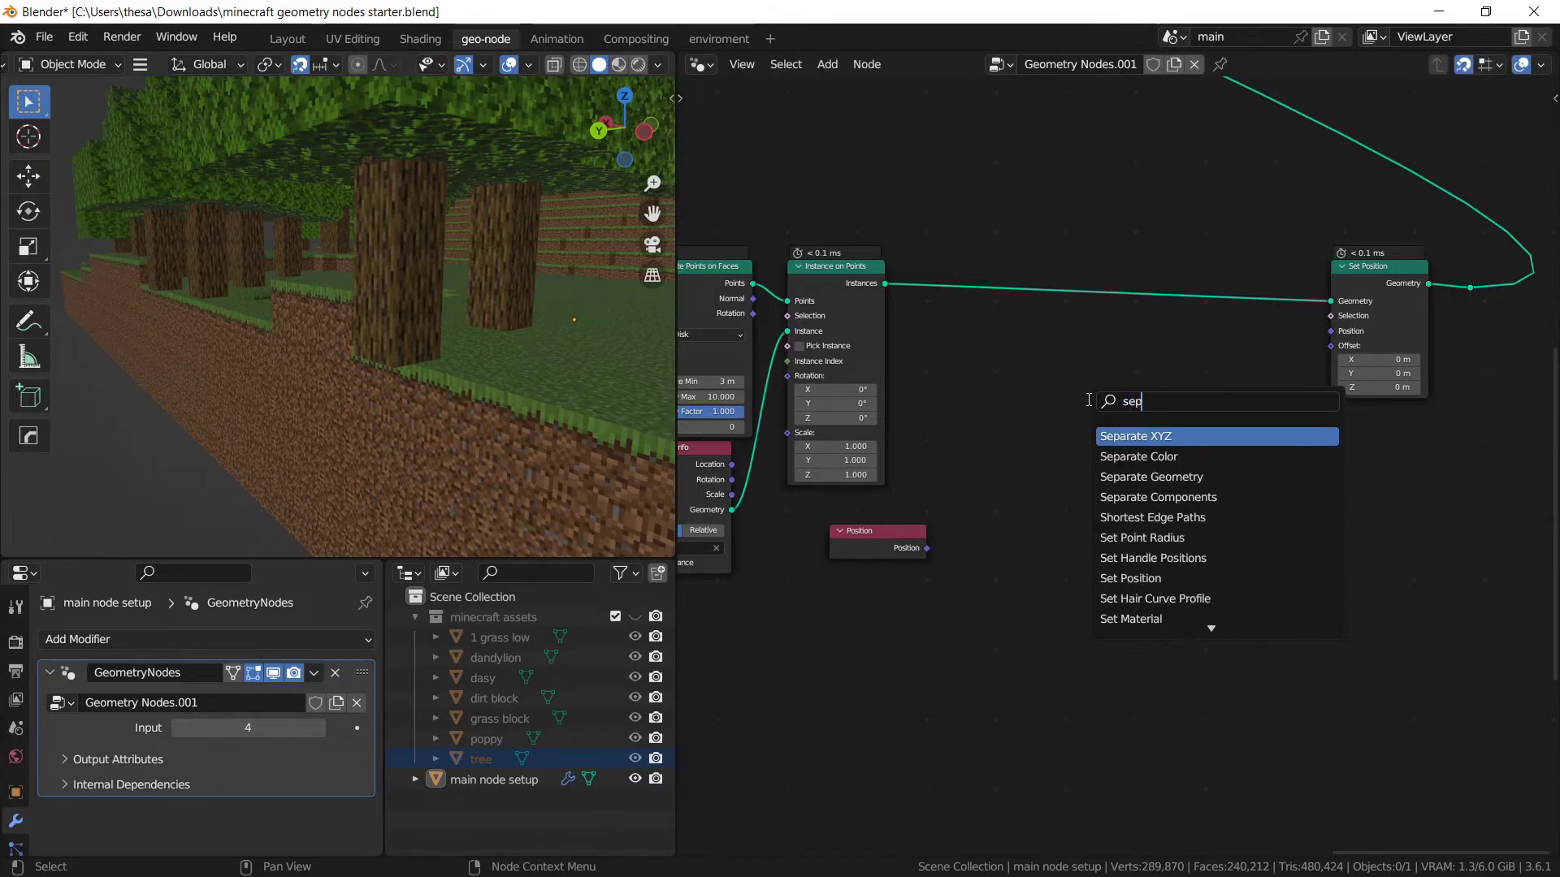
key("Return")
left_click(1032, 483)
Add a Combine XYZ node before Set Position and move Separate XYZ in front of it.
key("shift+a")
left_click(1001, 445)
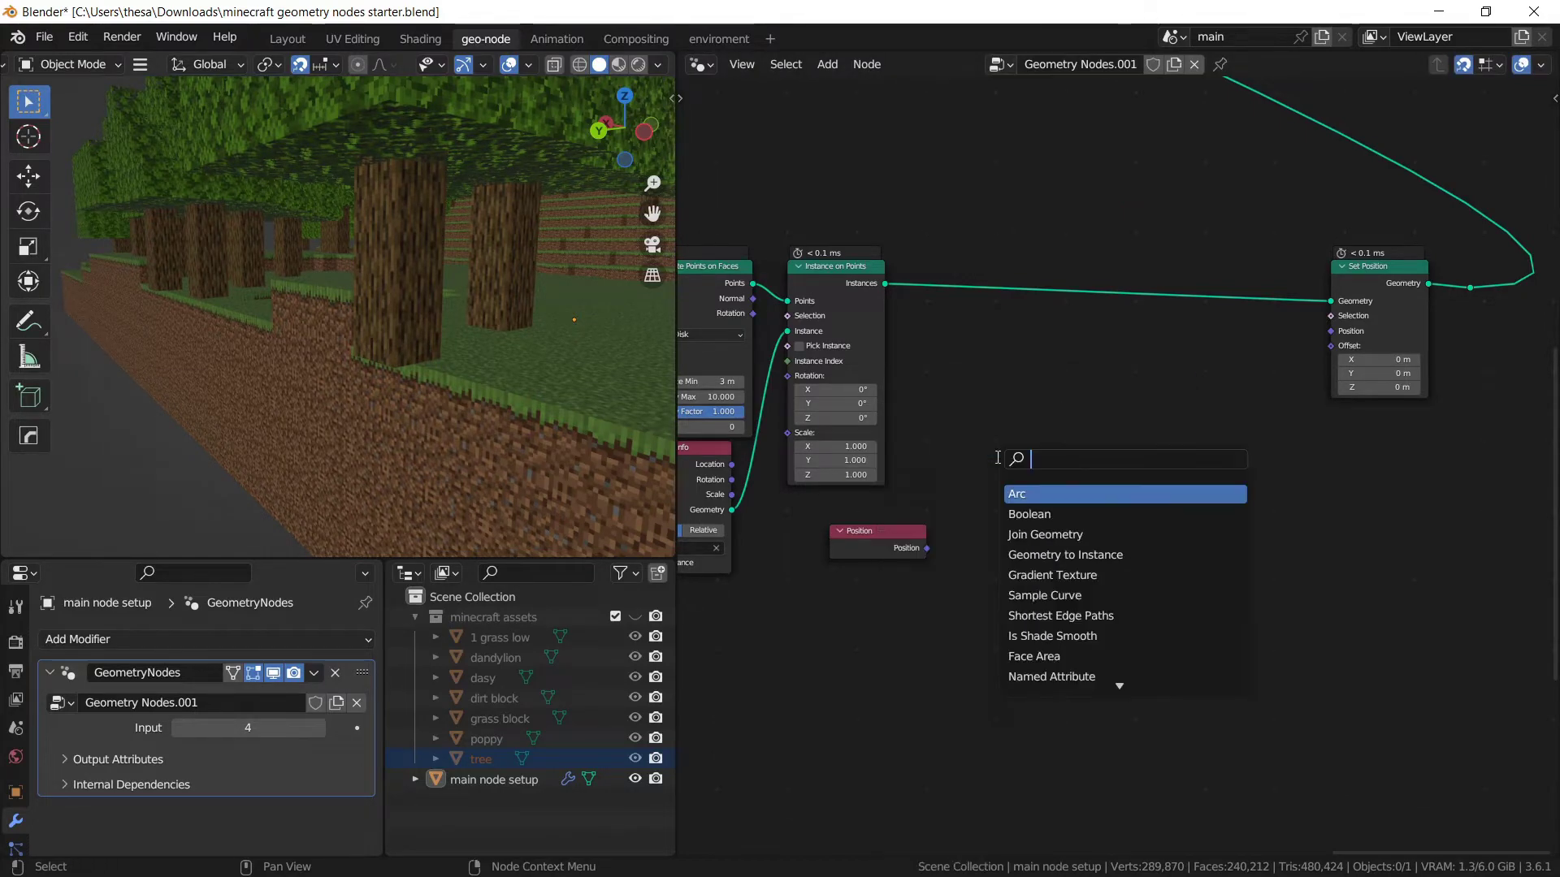
type("comb")
key("Return")
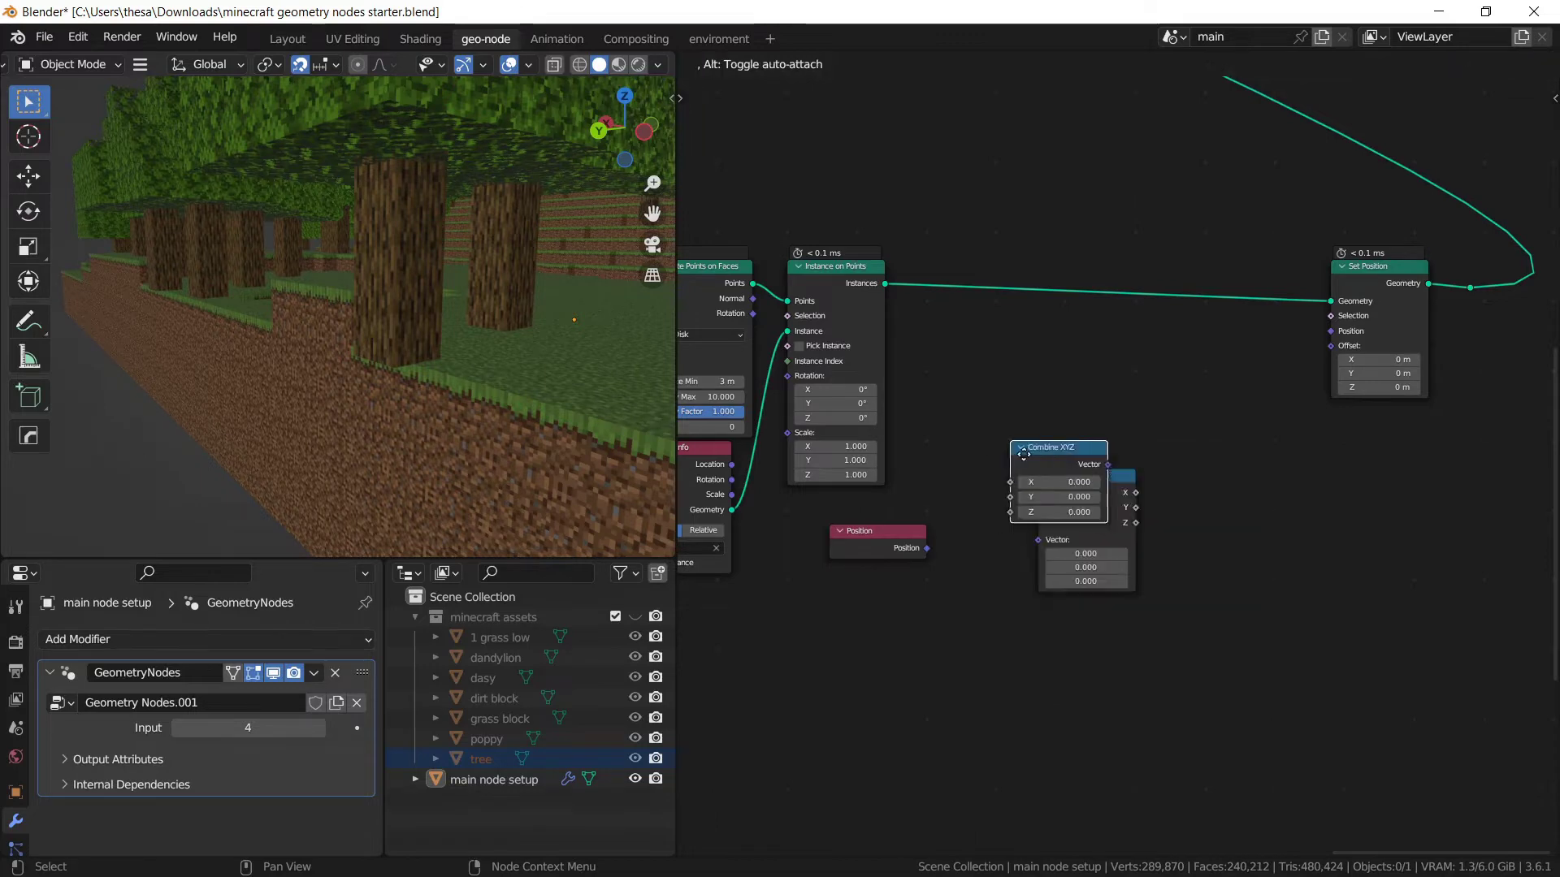
left_click(1155, 340)
left_click_drag(1117, 505, 1061, 421)
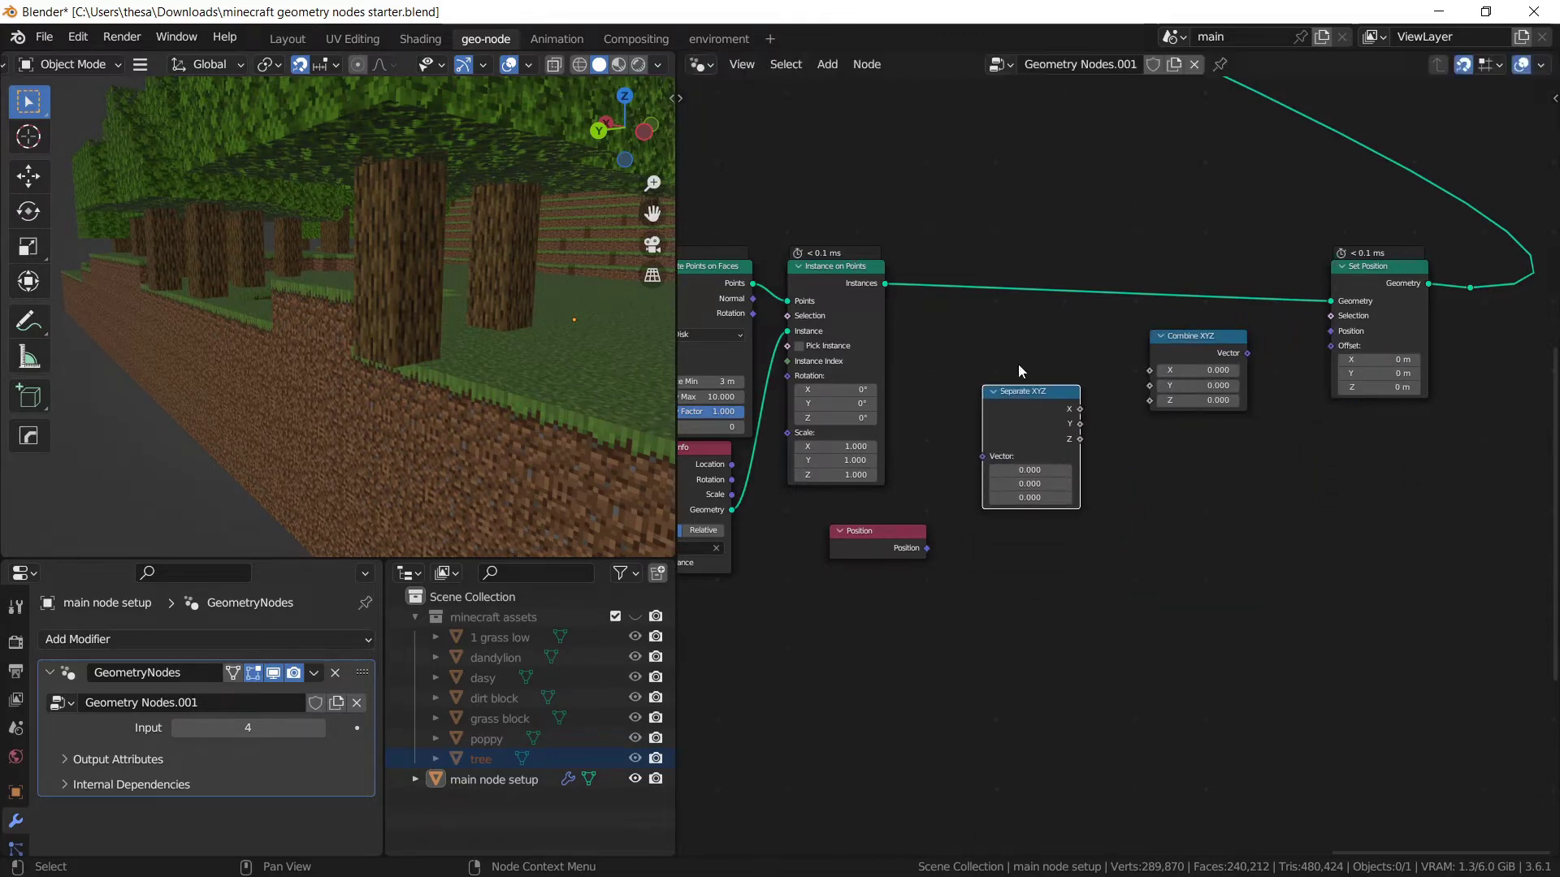
Link Position through Separate XYZ and Combine XYZ, matching X, Y and Z, into the Position input of Set Position.
right_click_drag(1241, 353, 1348, 316, "alt")
right_click_drag(912, 536, 1038, 462, "alt")
scroll(1110, 419, "up", 3)
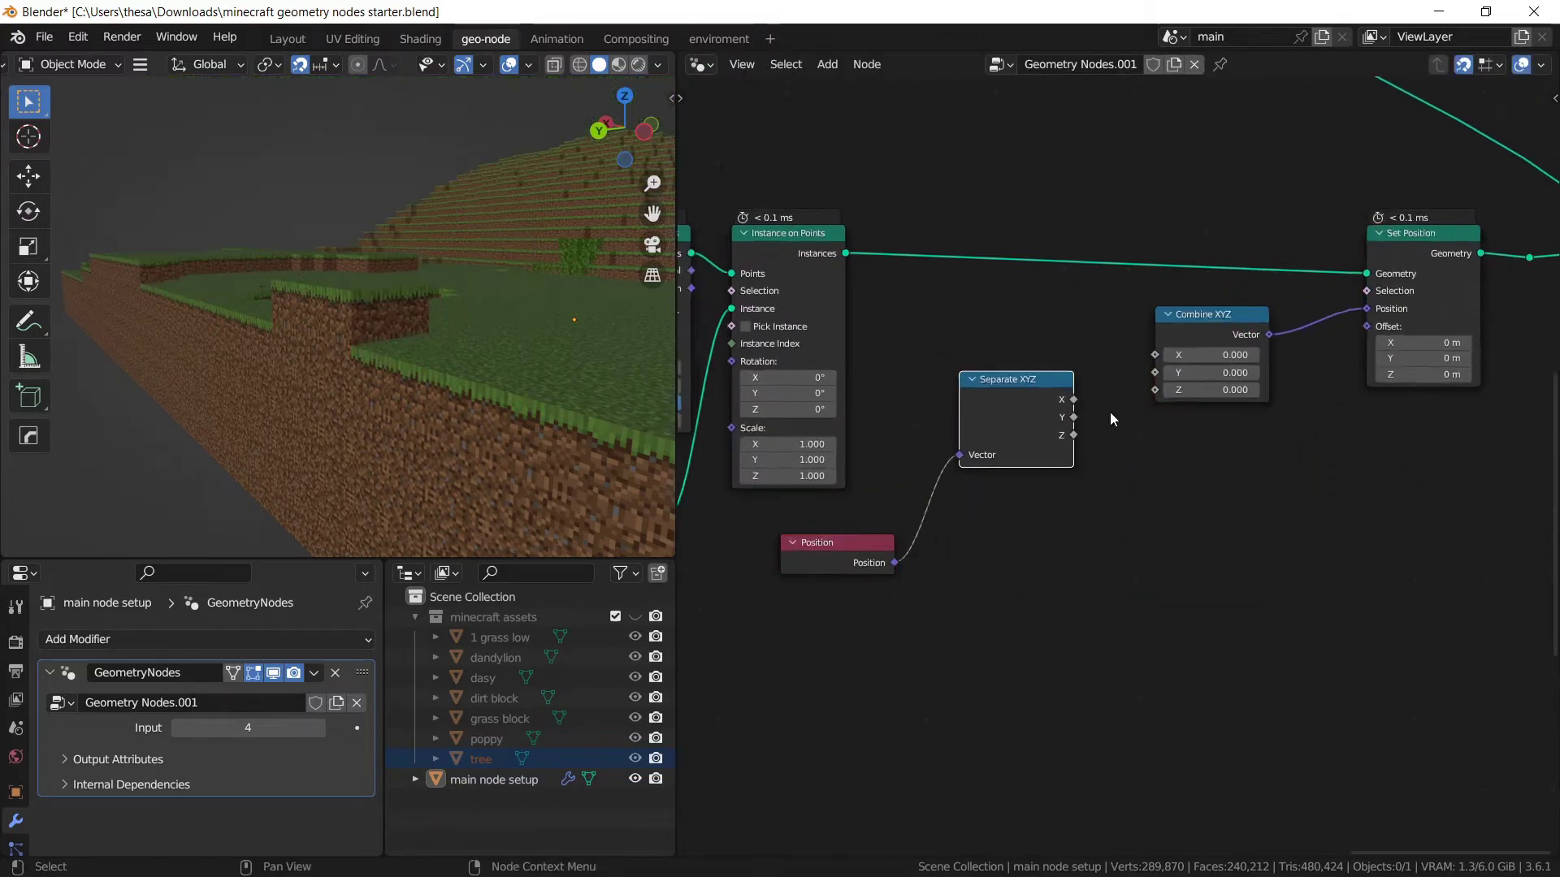
left_click_drag(1060, 406, 1136, 348)
left_click_drag(1092, 401, 1126, 418)
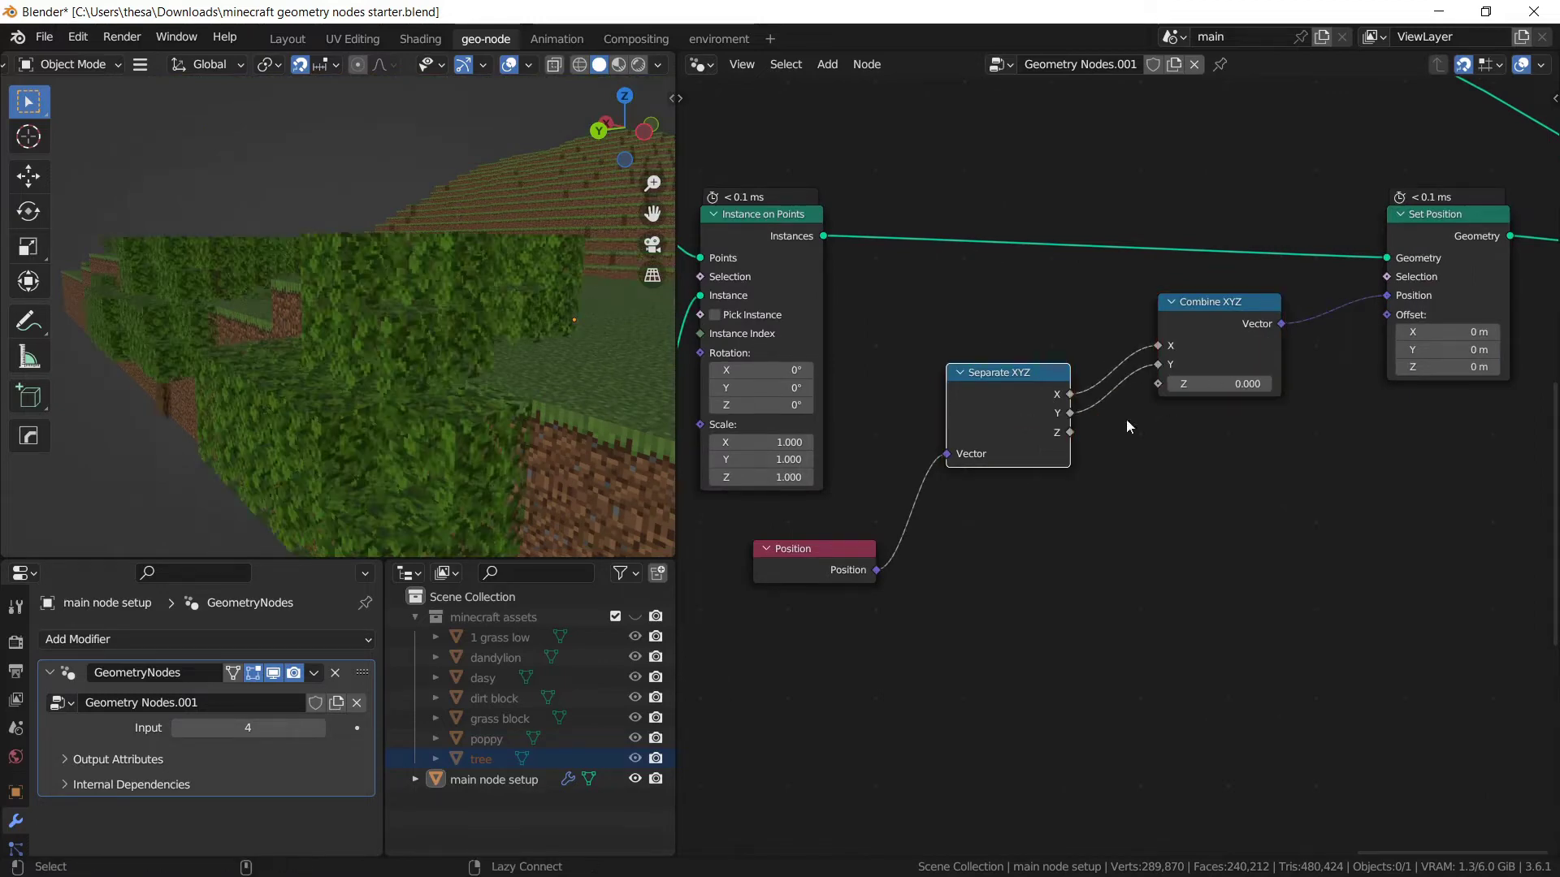
right_click_drag(1052, 455, 1204, 383, "alt")
Rearrange the Position, Separate XYZ and Combine XYZ nodes to leave a wider gap between the two XYZ nodes.
middle_click_drag(1202, 316, 1192, 364)
left_click_drag(1194, 369, 1203, 441)
scroll(1064, 470, "down", 1)
left_click_drag(894, 578, 858, 547)
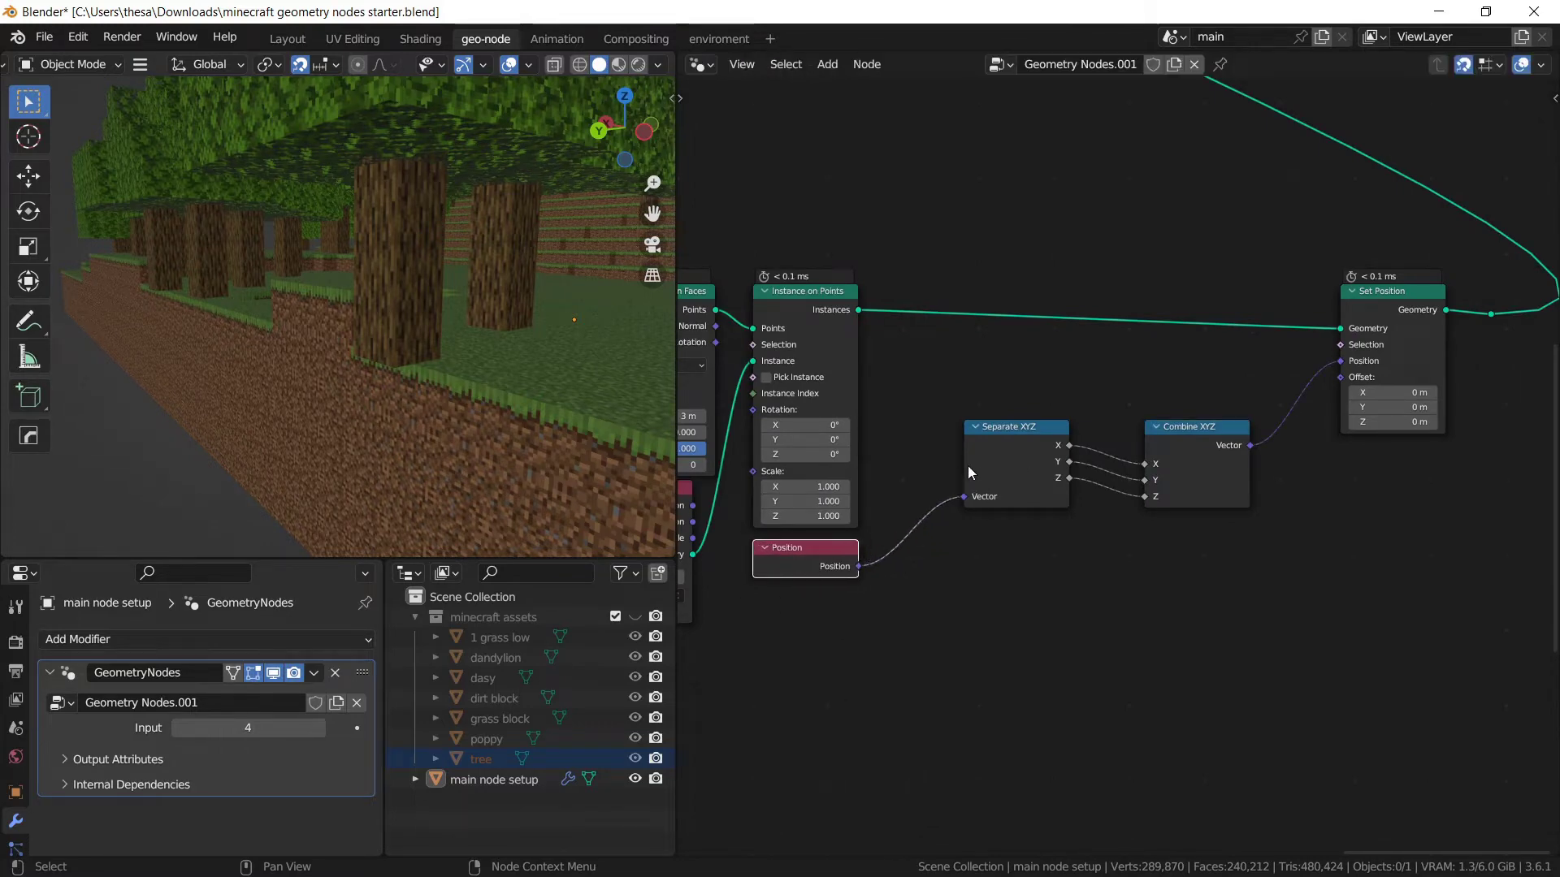
left_click_drag(972, 461, 912, 461)
Insert a Round node on the X link between Separate XYZ and Combine XYZ, spacing the neighbouring nodes around it.
key("shift+a")
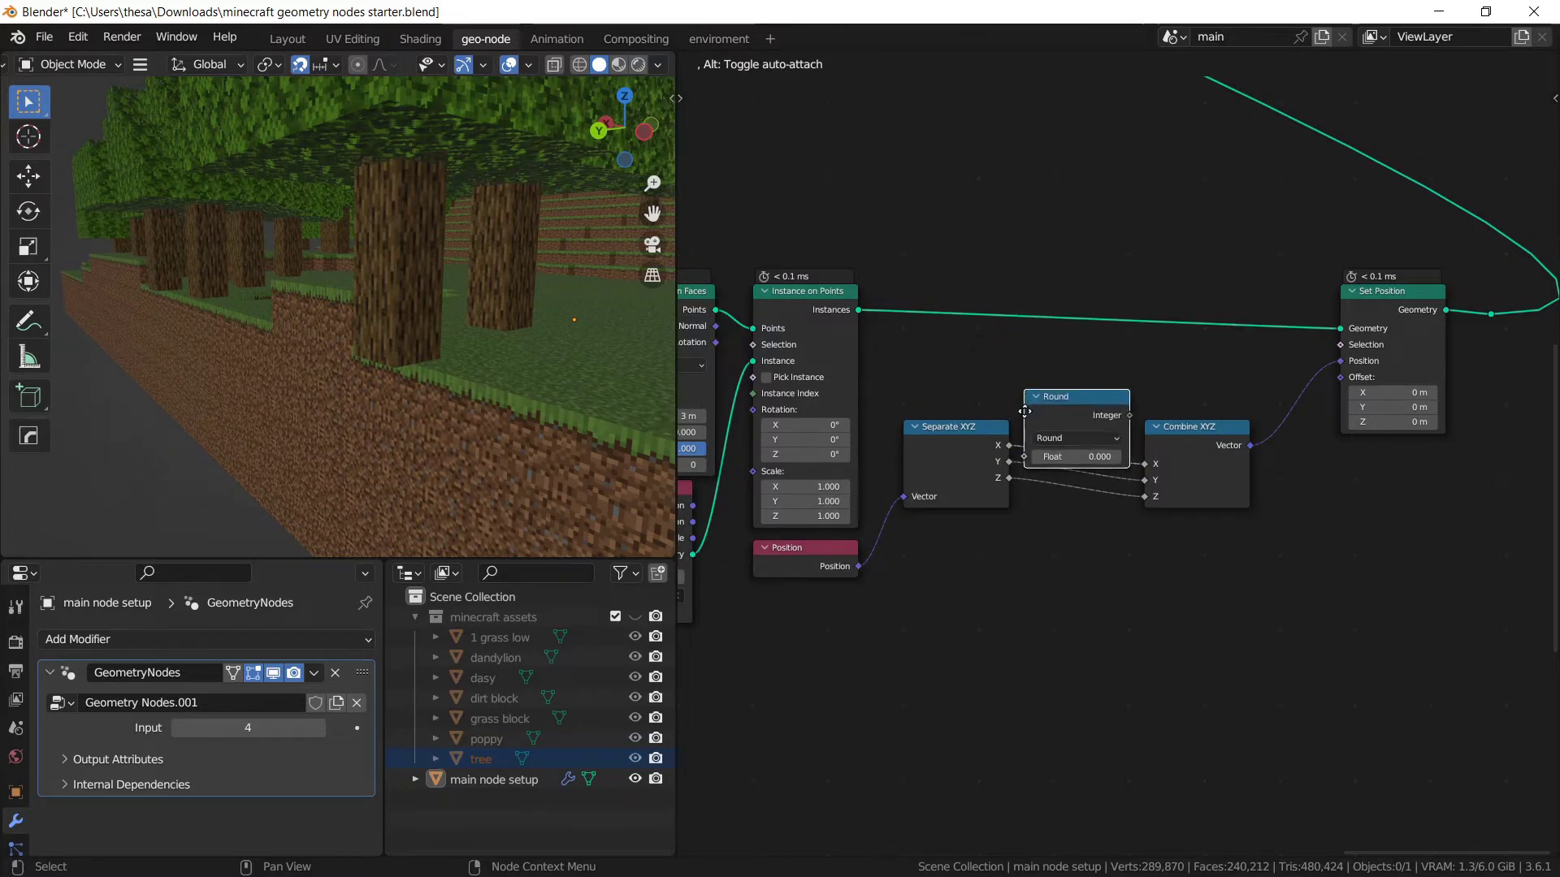
left_click(1012, 420)
left_click_drag(1227, 408, 1250, 447)
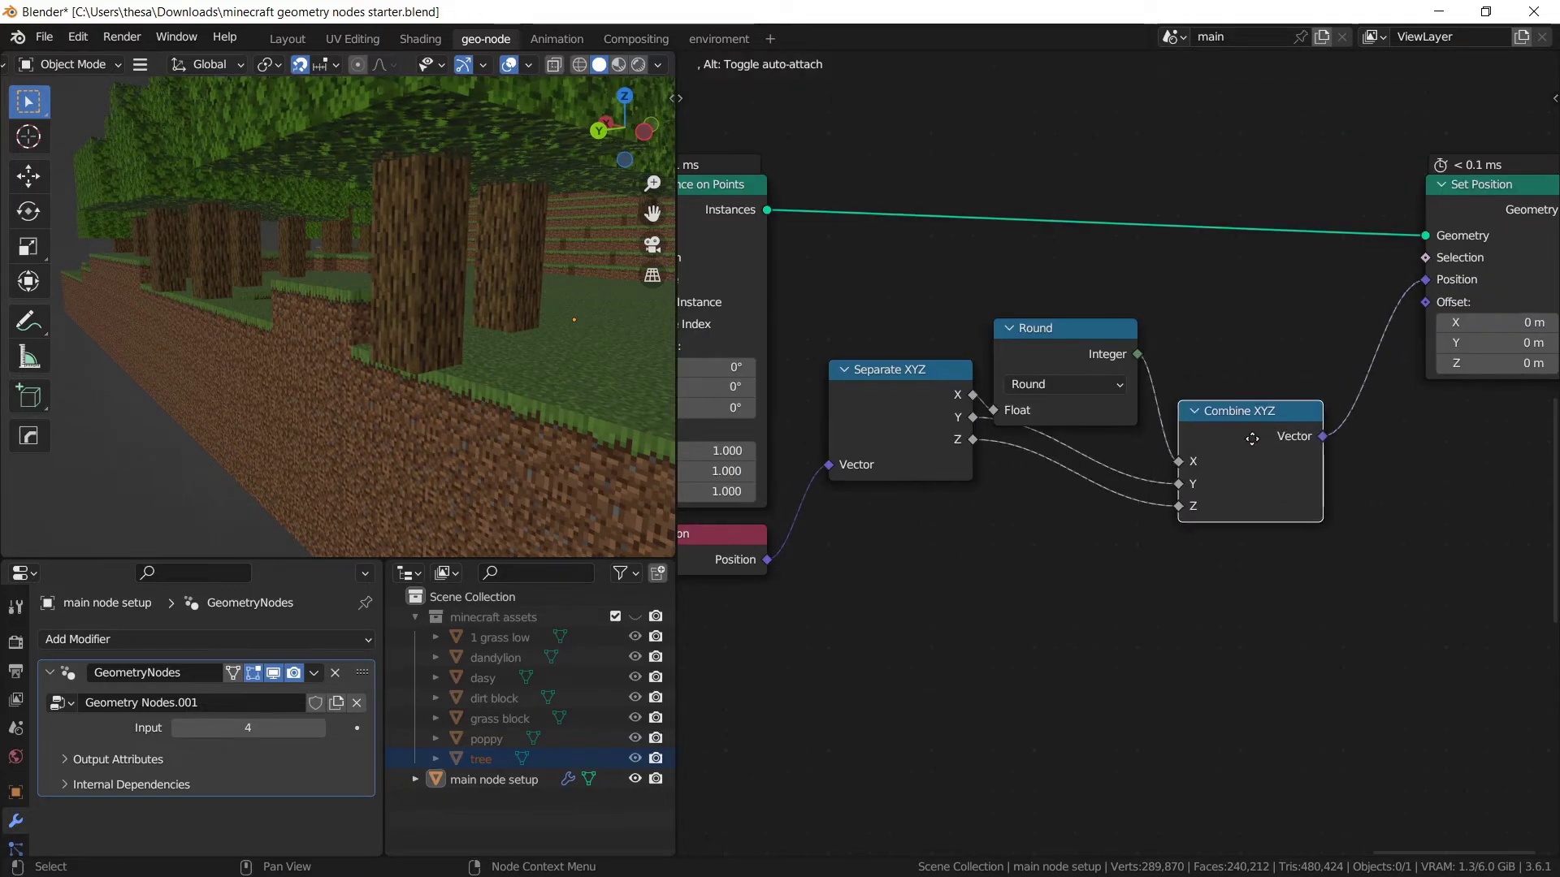
left_click(913, 440)
middle_click_drag(951, 430, 923, 354)
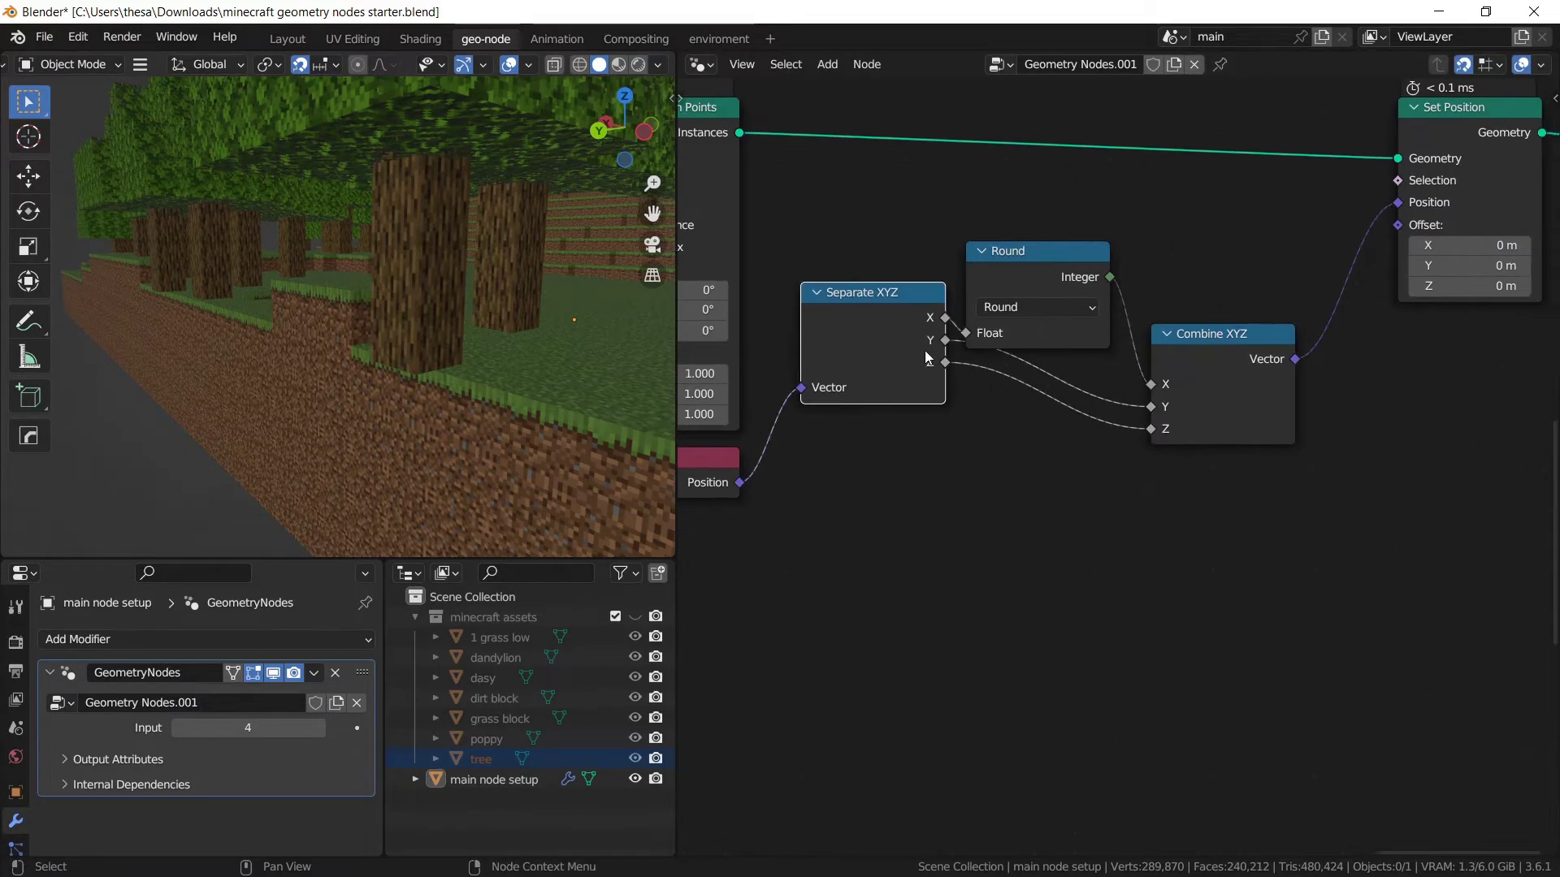
middle_click(883, 374)
left_click_drag(885, 348, 865, 437)
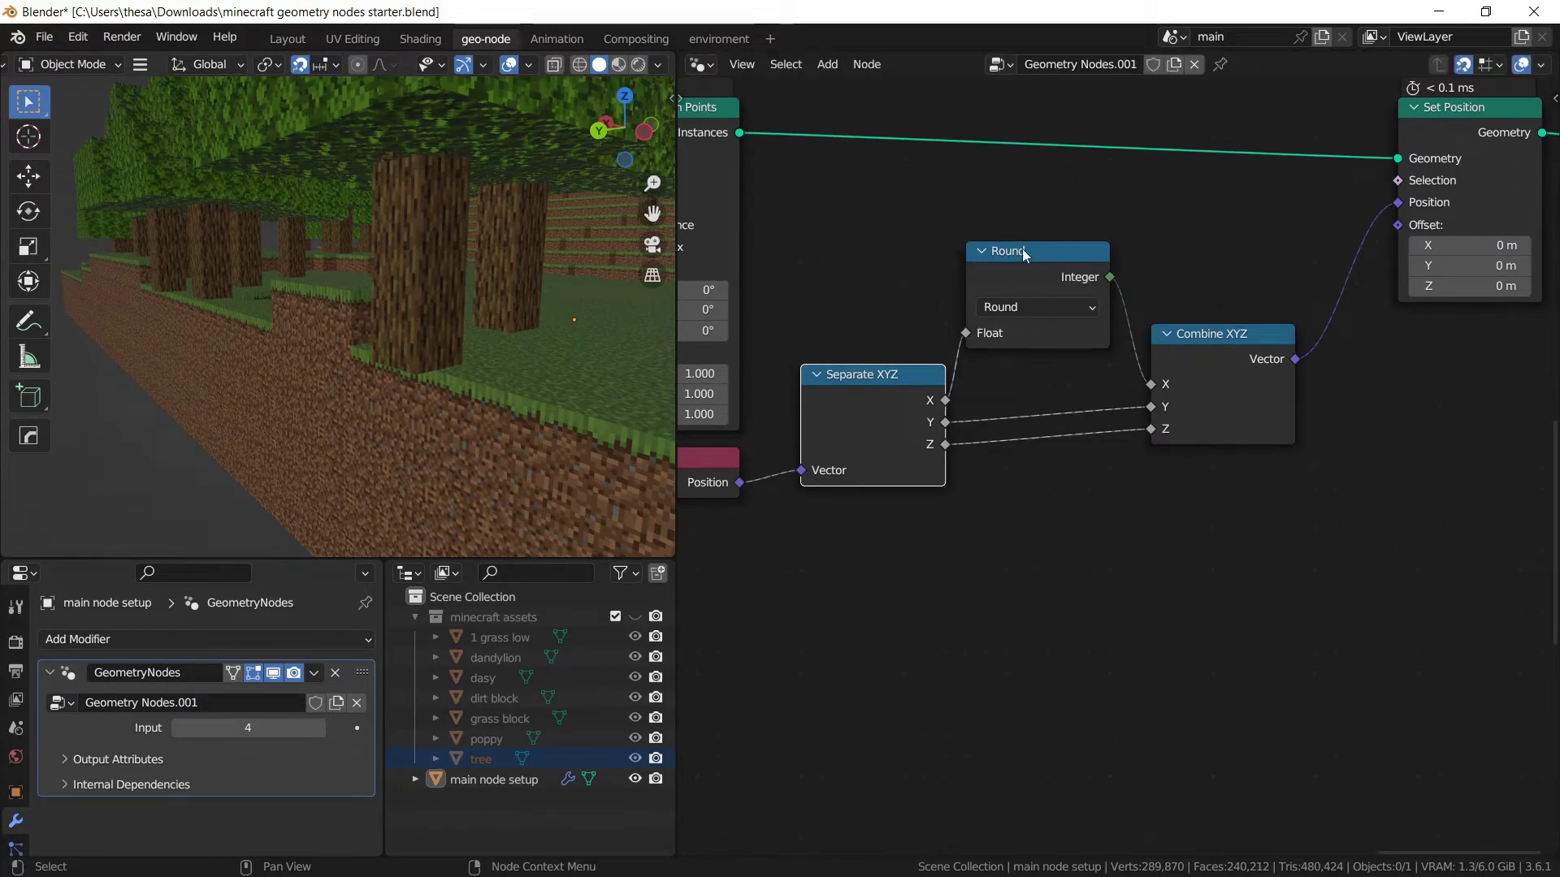
Duplicate the Round node and drop the copy onto the Y link between Separate XYZ and Combine XYZ.
left_click(1024, 286)
middle_click_drag(1026, 331, 998, 251)
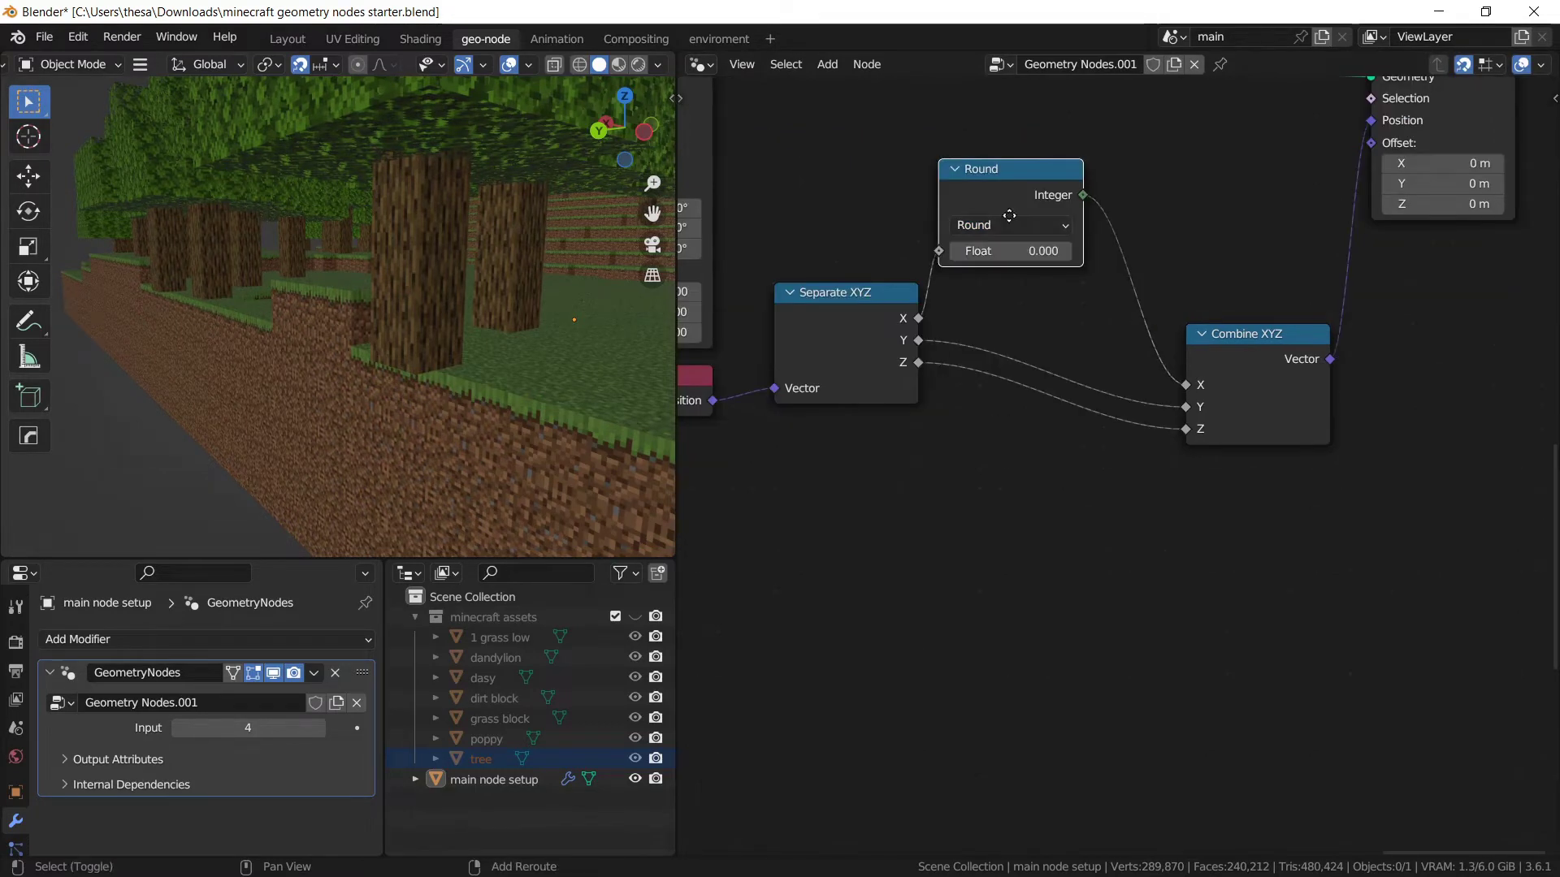
key("shift+d")
left_click(1035, 367)
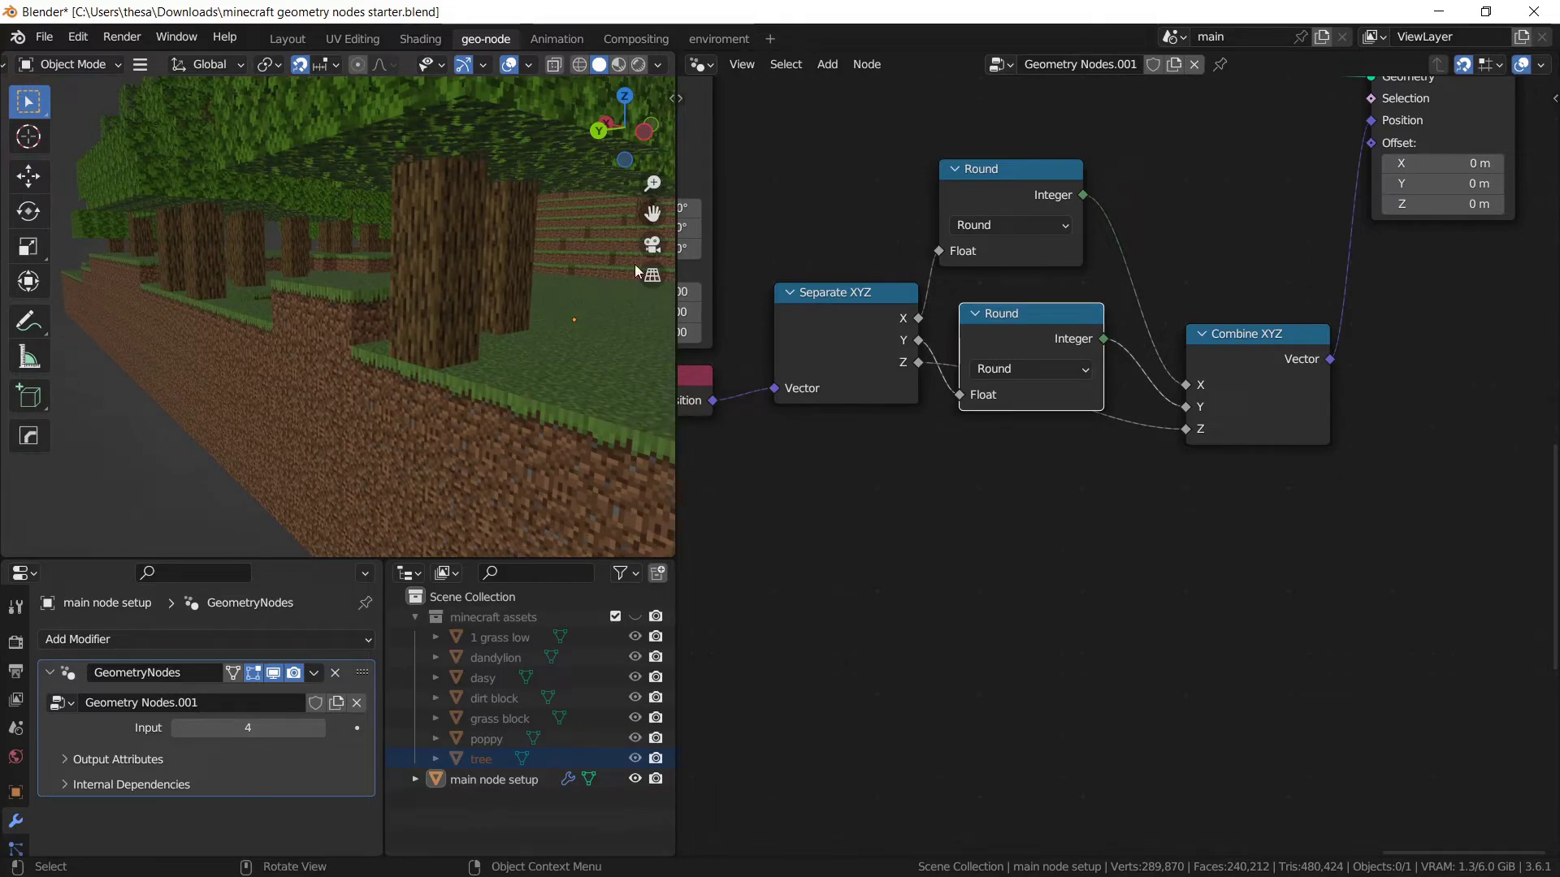
Duplicate the framed noise-mask nodes that feed the tree scattering and place the copy directly below the original frame.
scroll(1095, 473, "down", 1)
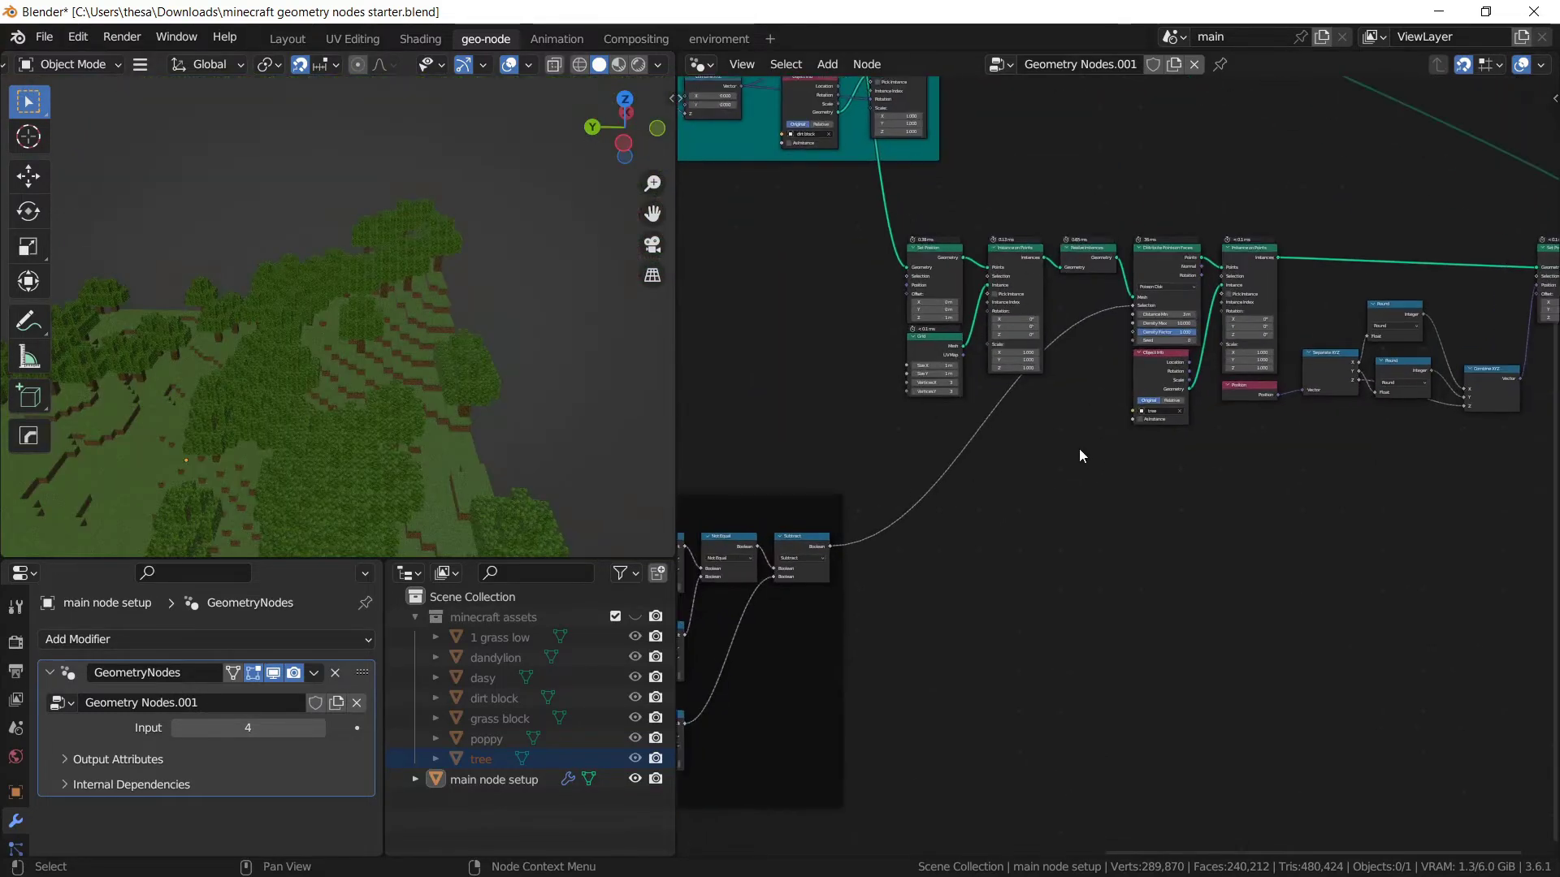
middle_click_drag(1043, 378, 999, 239)
scroll(995, 335, "up", 1)
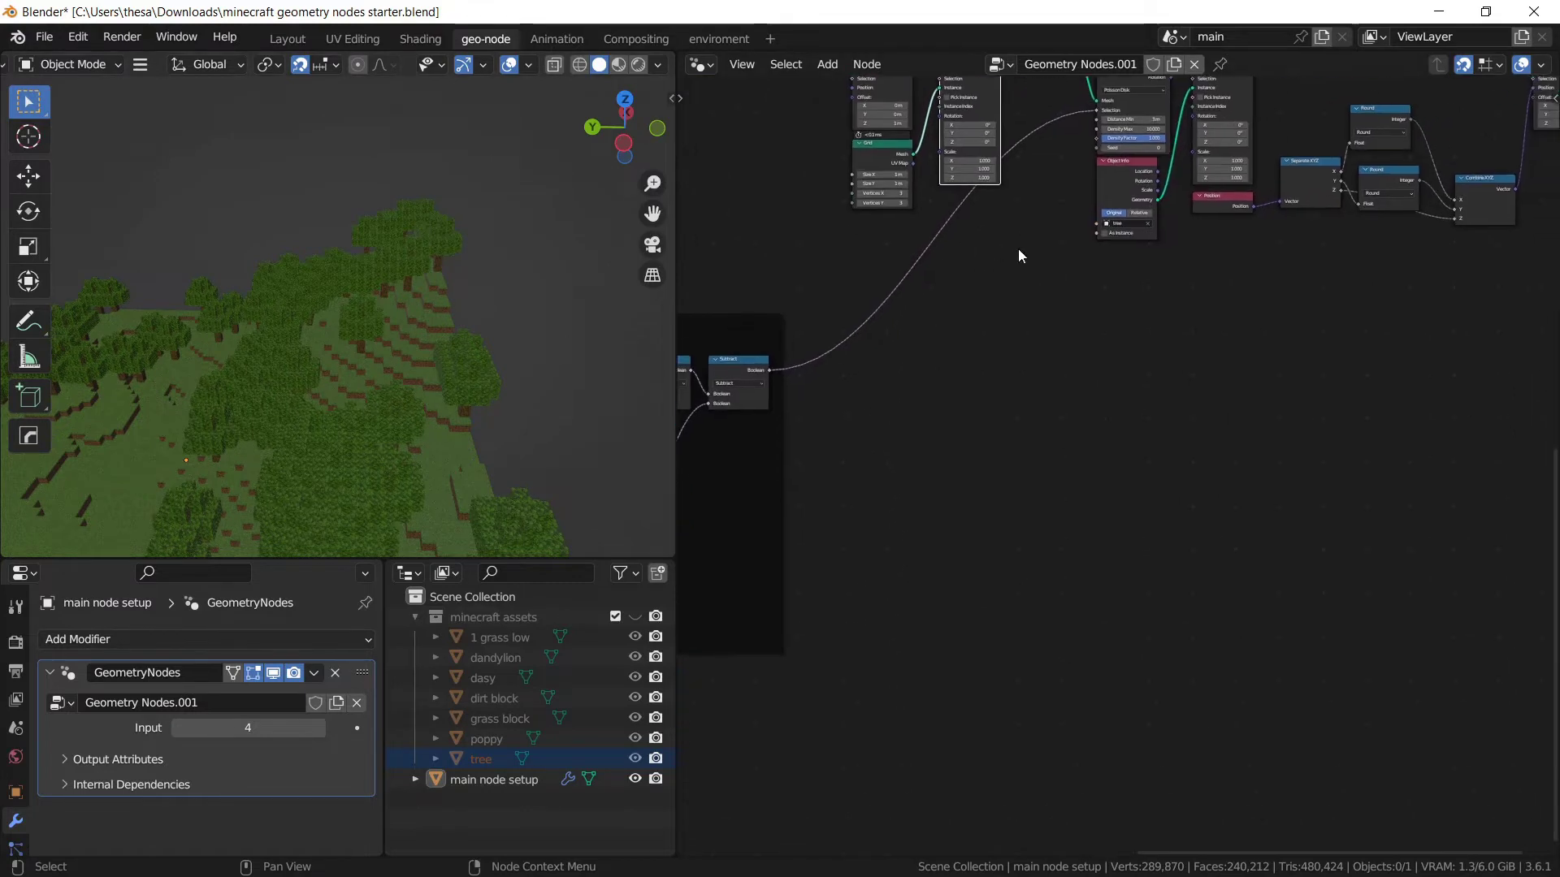
scroll(1031, 250, "down", 5)
middle_click_drag(1446, 387, 1307, 481)
mouse_move(1303, 468)
left_mouse_down()
mouse_move(1095, 275)
mouse_move(1095, 257)
left_mouse_up()
right_click(1095, 256)
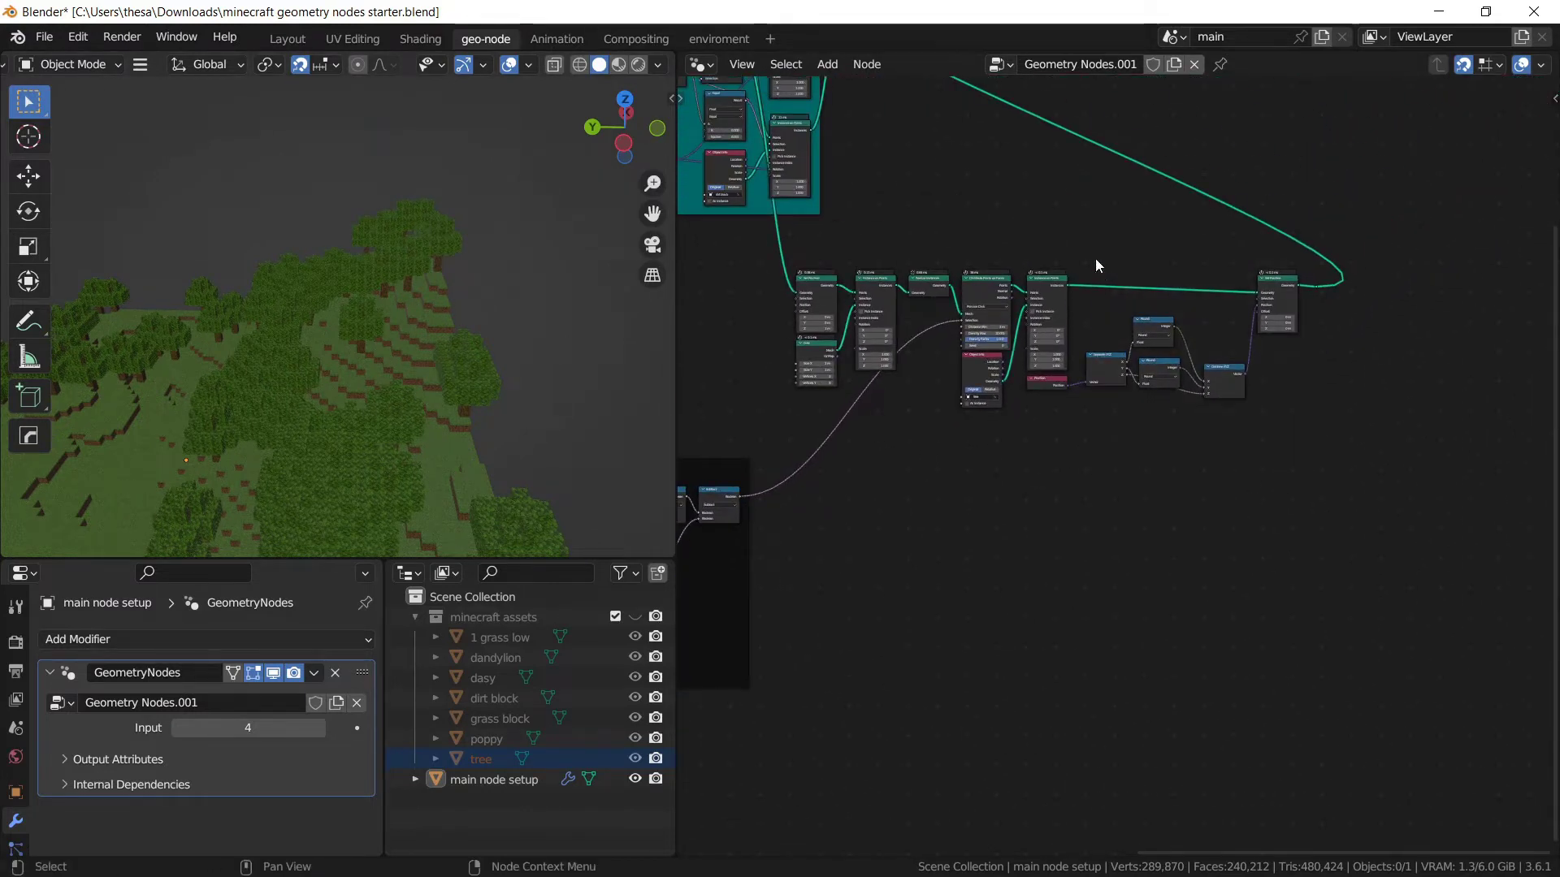
scroll(1048, 520, "down", 2)
middle_click_drag(993, 485, 1222, 267)
scroll(1110, 510, "down", 1)
left_click_drag(1110, 510, 773, 263)
scroll(934, 260, "up", 1)
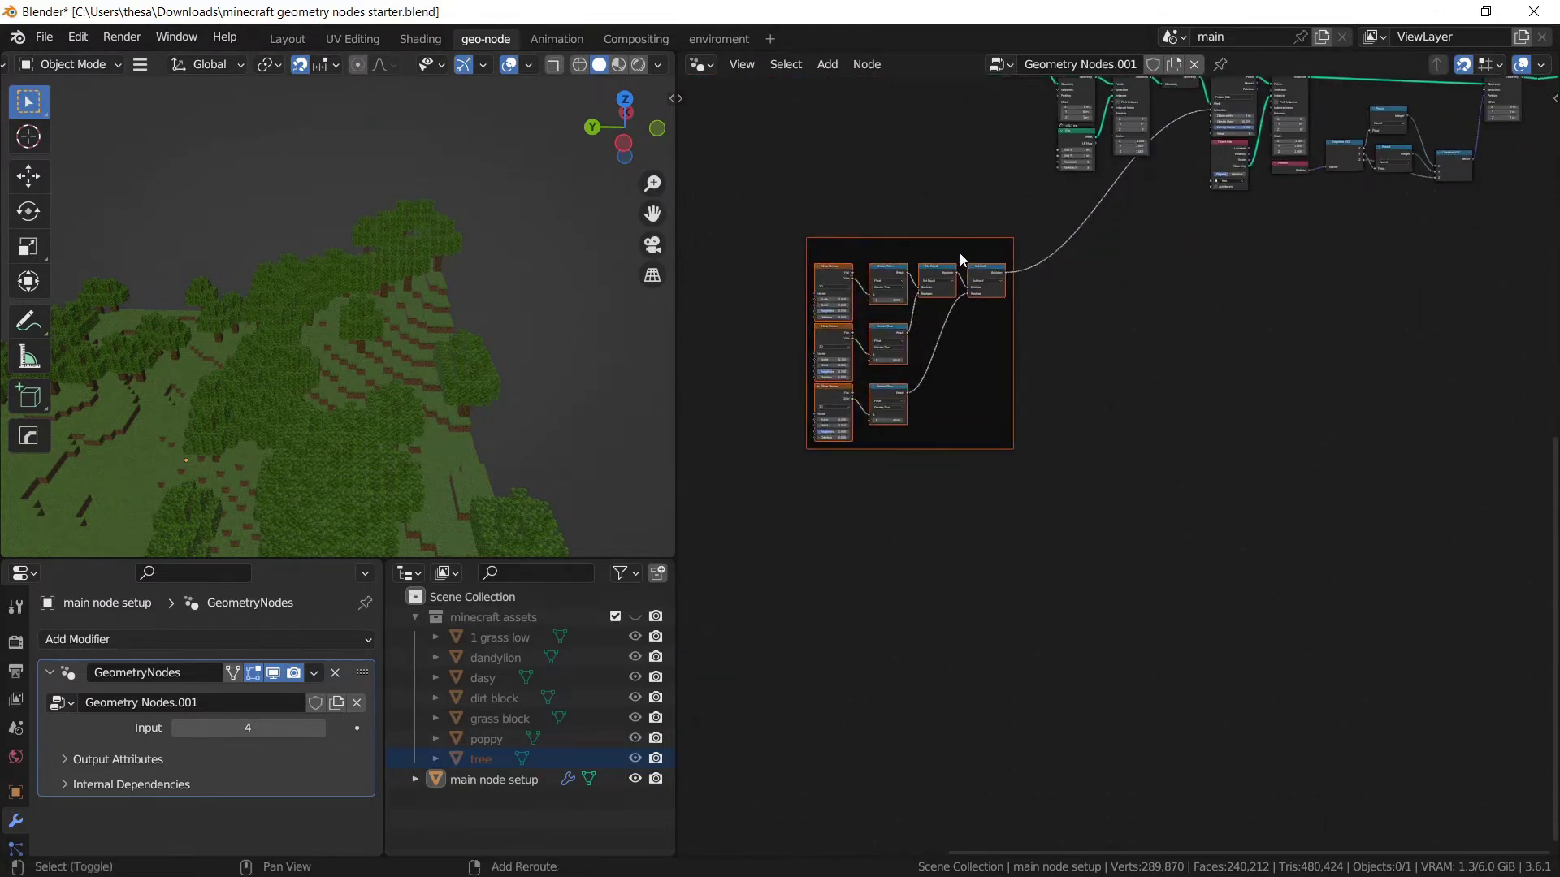
key("shift+d")
key("y")
left_click(971, 496)
Make two copies of the Instance on Points node and stack them below the tree-scattering branch.
middle_click_drag(1159, 169, 1059, 297)
left_click(1015, 264)
key("shift+d")
left_click(1146, 496)
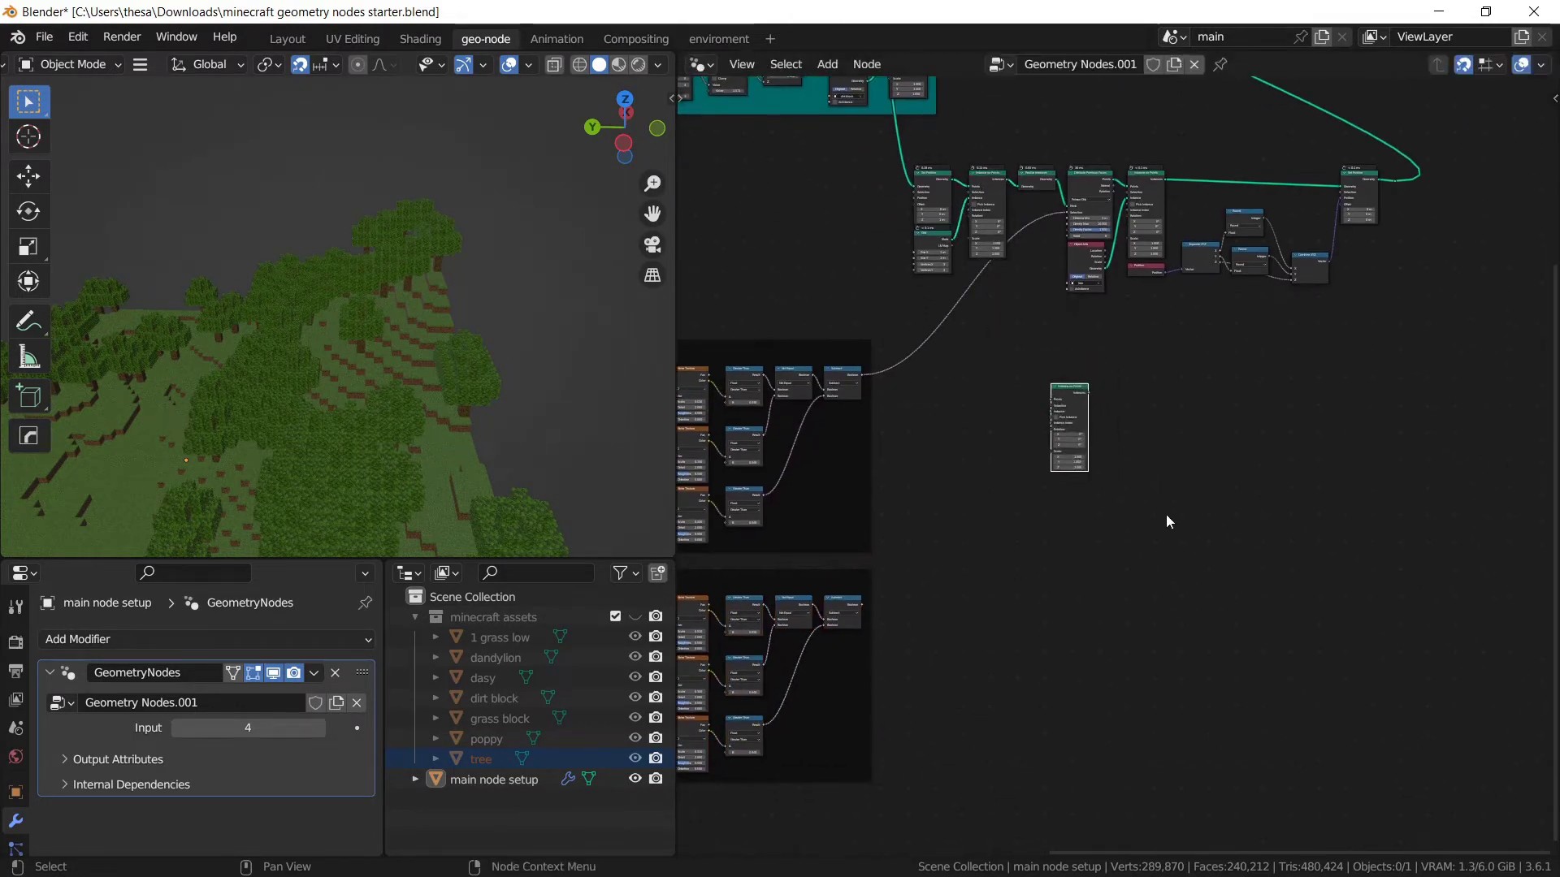
scroll(1178, 488, "up", 1)
key("shift+d")
left_click(1201, 480)
middle_click_drag(1184, 515, 1170, 612)
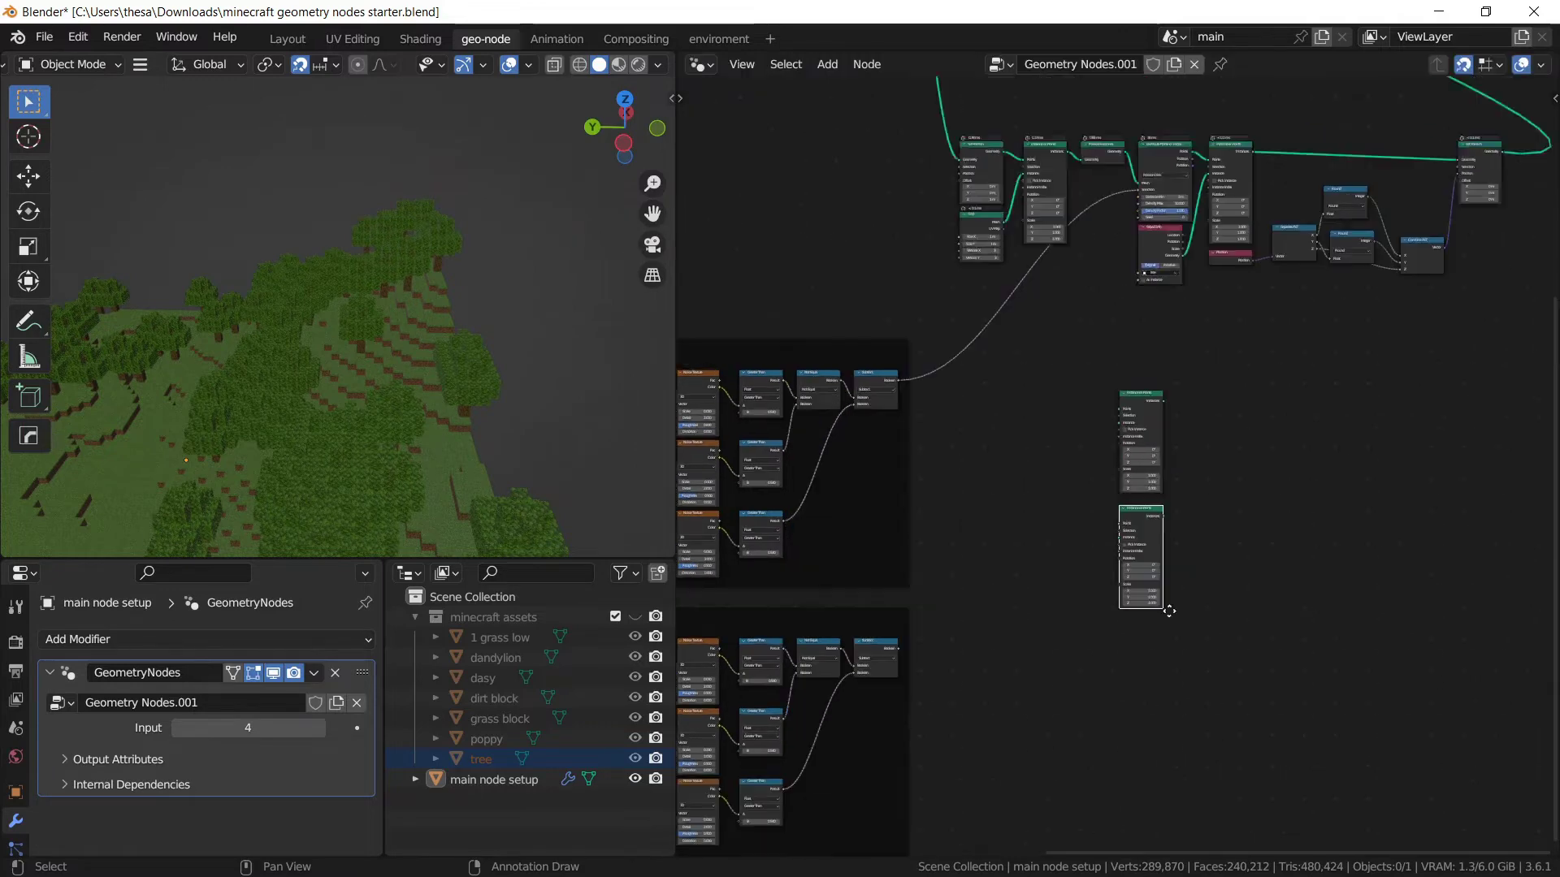
Link the Geometry output of the tree branch's first Set Position node to the Points input of both new Instance on Points nodes.
scroll(1118, 301, "up", 1)
middle_click_drag(993, 215, 1022, 676)
scroll(1000, 674, "up", 5)
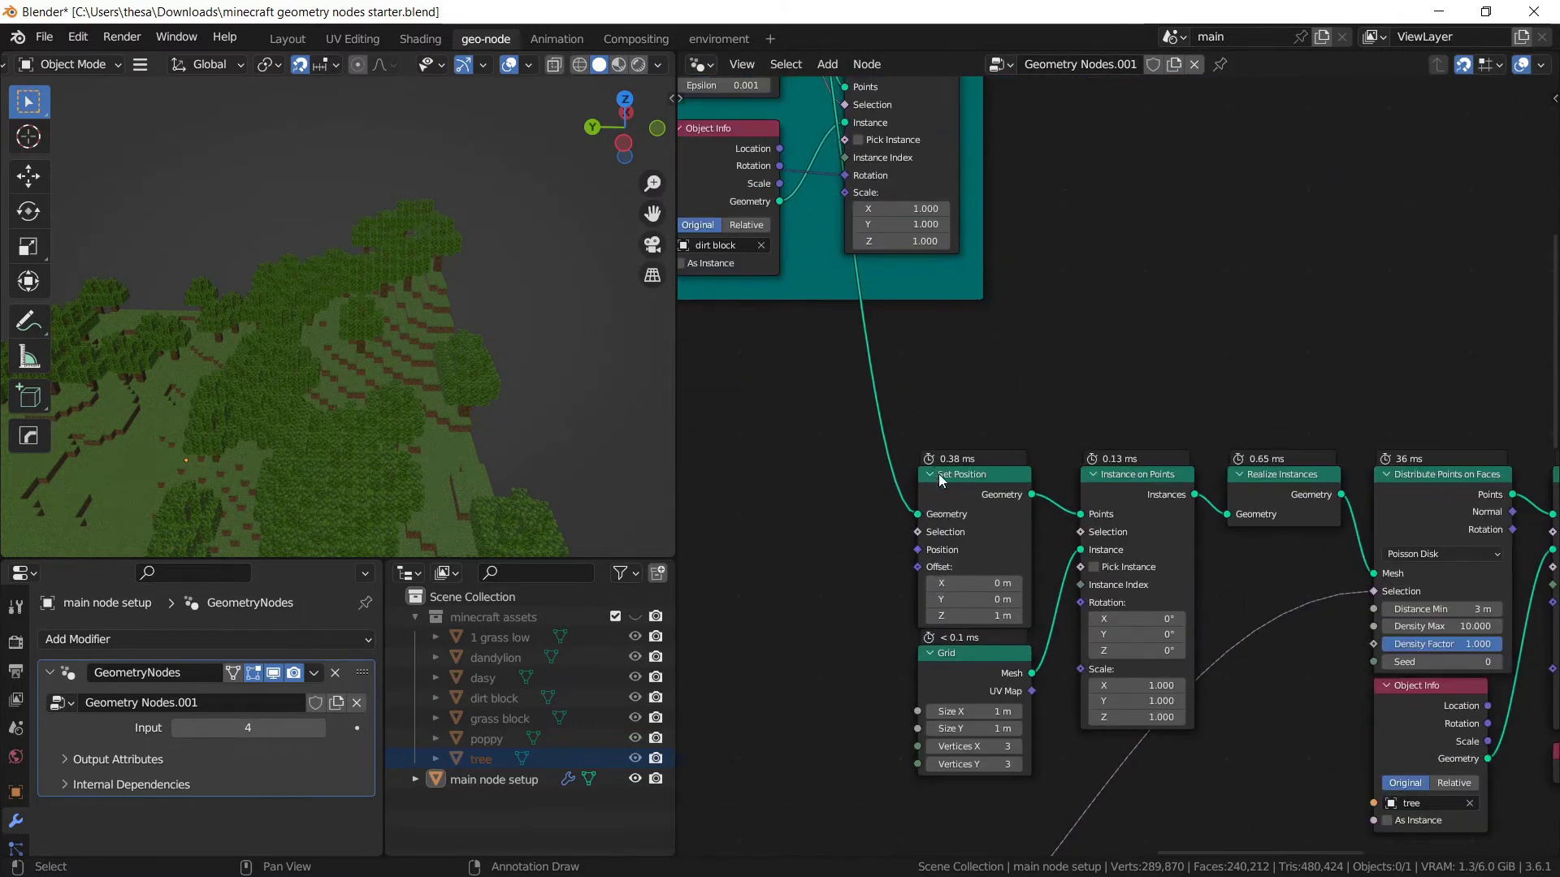
scroll(1120, 469, "down", 6)
middle_click_drag(1151, 537, 971, 256)
right_click_drag(879, 195, 1047, 487, "alt")
right_click_drag(884, 226, 1064, 553, "alt")
scroll(1102, 512, "down", 4)
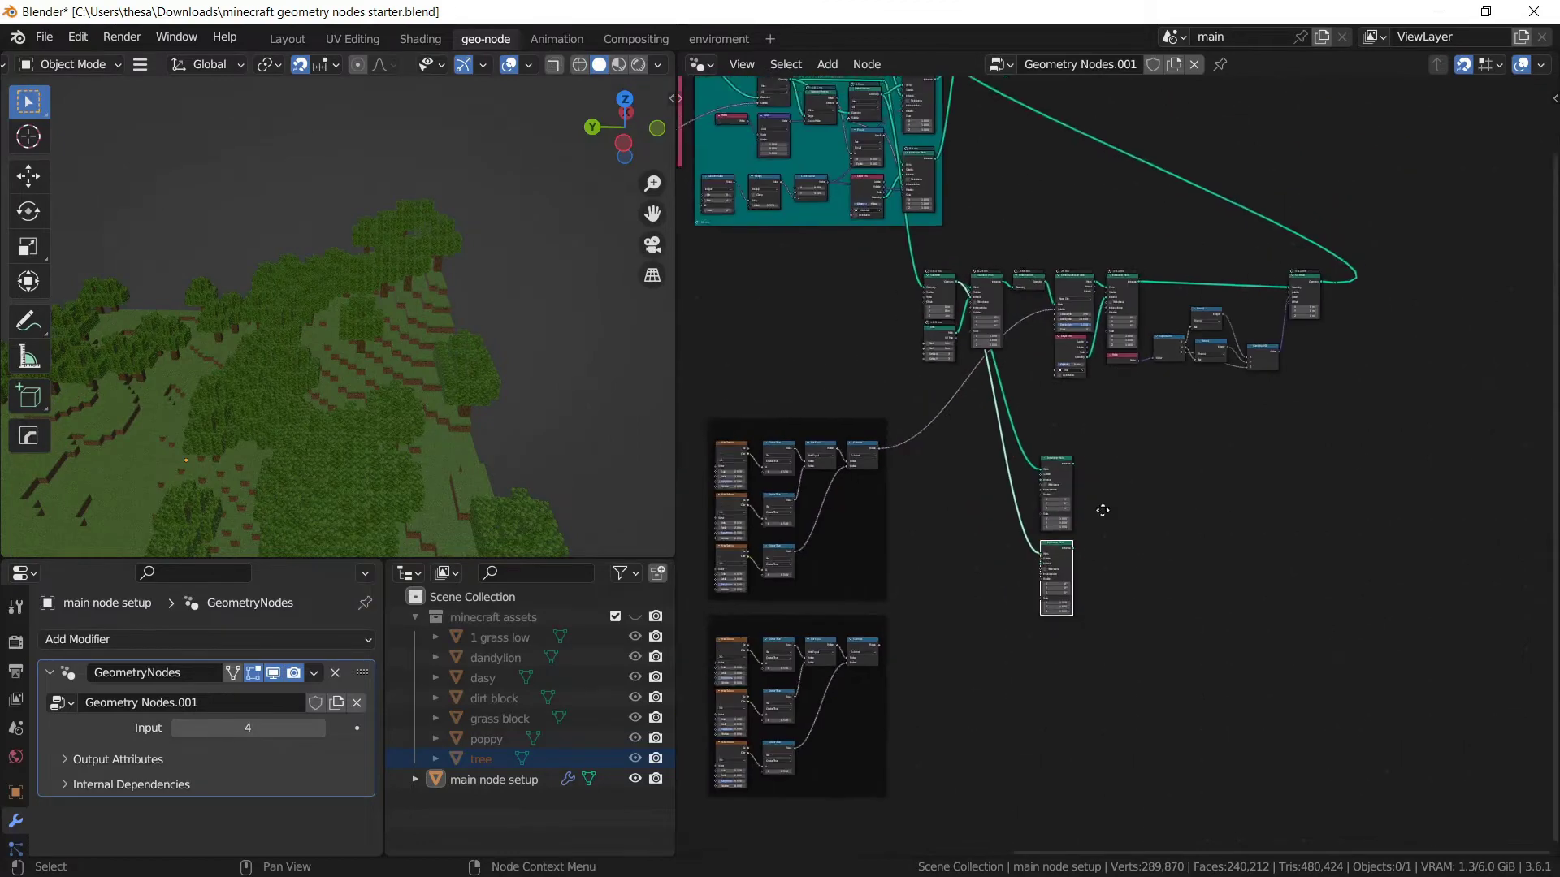
Link the Instances outputs of both new Instance on Points nodes to the Join Geometry node in the final touches frame.
middle_click_drag(1102, 511, 1029, 672)
scroll(1029, 672, "up", 1)
mouse_move(991, 620)
right_mouse_down("alt")
mouse_move(885, 455)
mouse_move(889, 177)
right_mouse_up("alt")
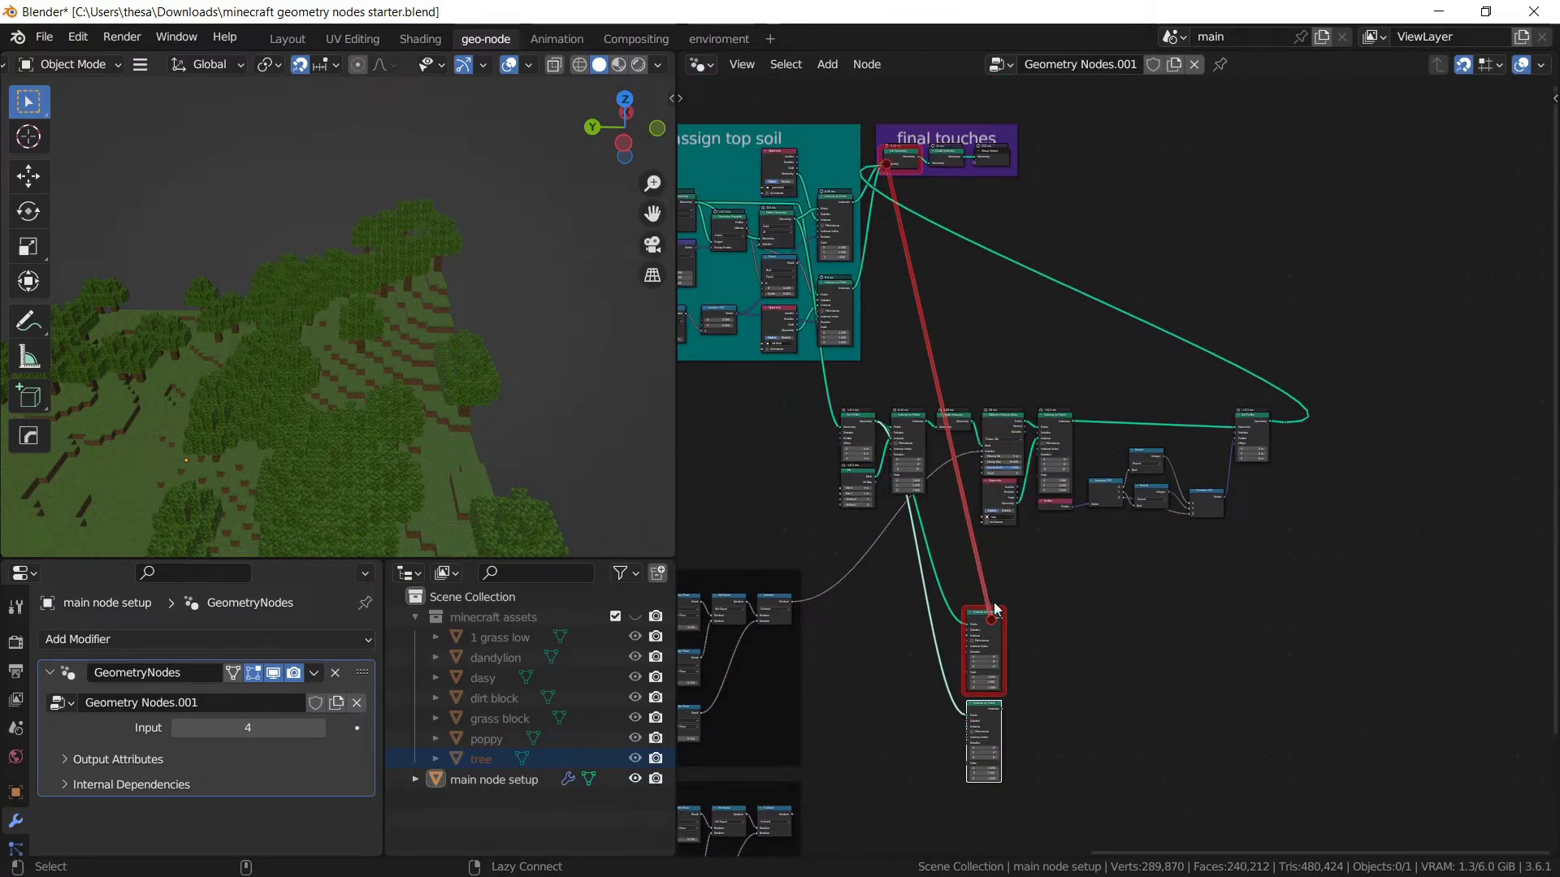
right_click_drag(994, 717, 899, 166, "alt")
scroll(925, 139, "up", 3)
middle_click_drag(925, 138, 1099, 602)
scroll(1098, 602, "up", 3)
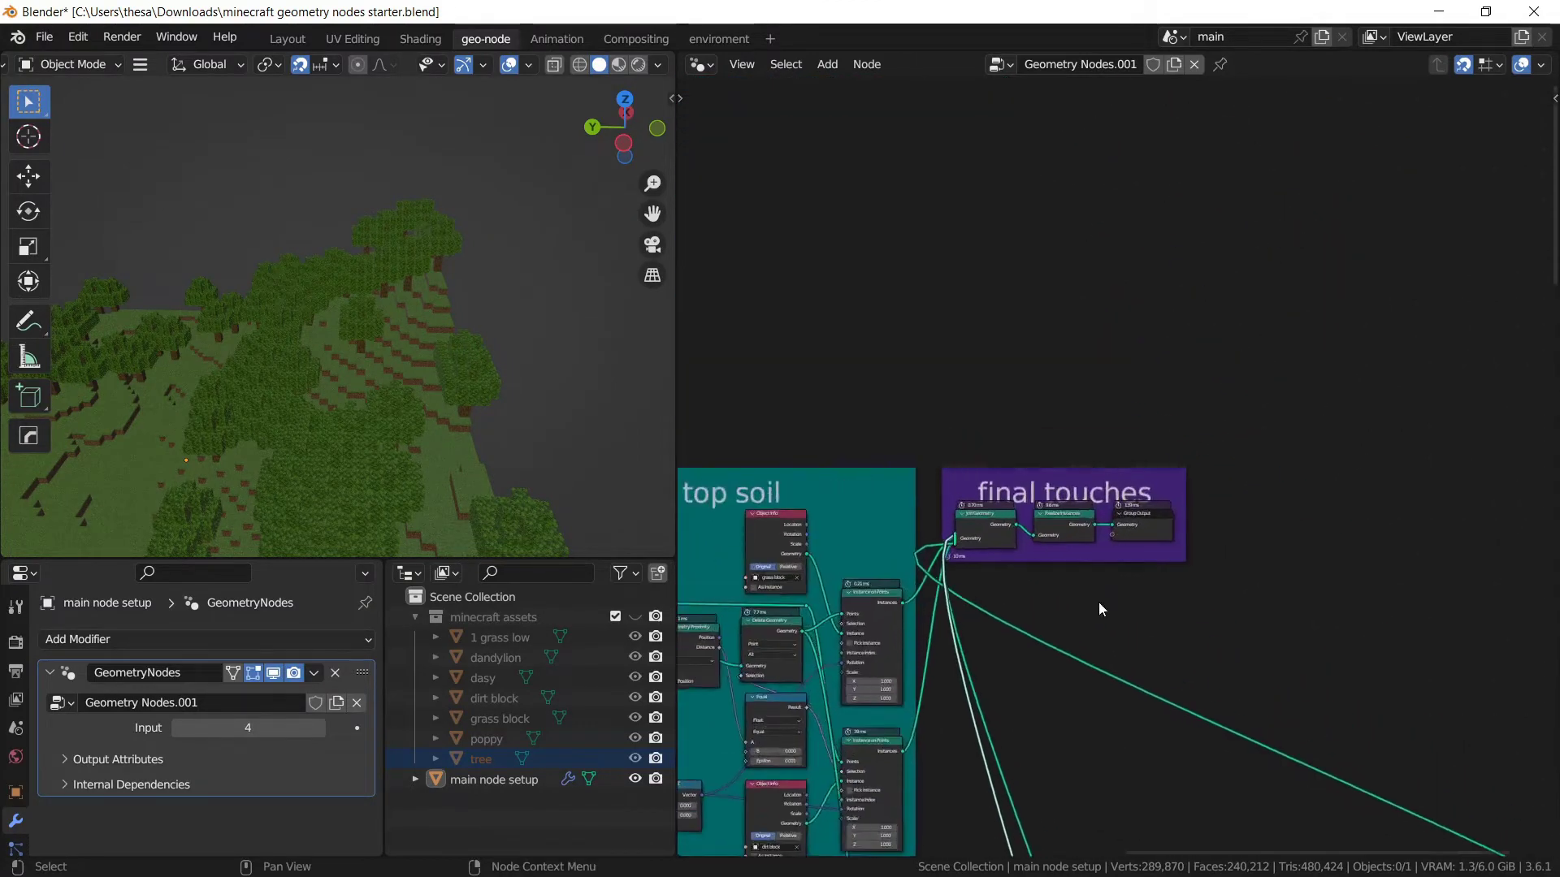
scroll(1099, 609, "up", 4)
Connect the Subtract output of the duplicated noise mask to the Selection input of the upper new Instance on Points node.
scroll(1015, 592, "down", 7)
middle_click_drag(1257, 546, 1027, 279)
left_click_drag(881, 220, 1446, 437)
scroll(1096, 580, "up", 4)
middle_click_drag(1096, 579, 1245, 461)
middle_click_drag(1080, 500, 1178, 443)
scroll(1129, 467, "up", 2)
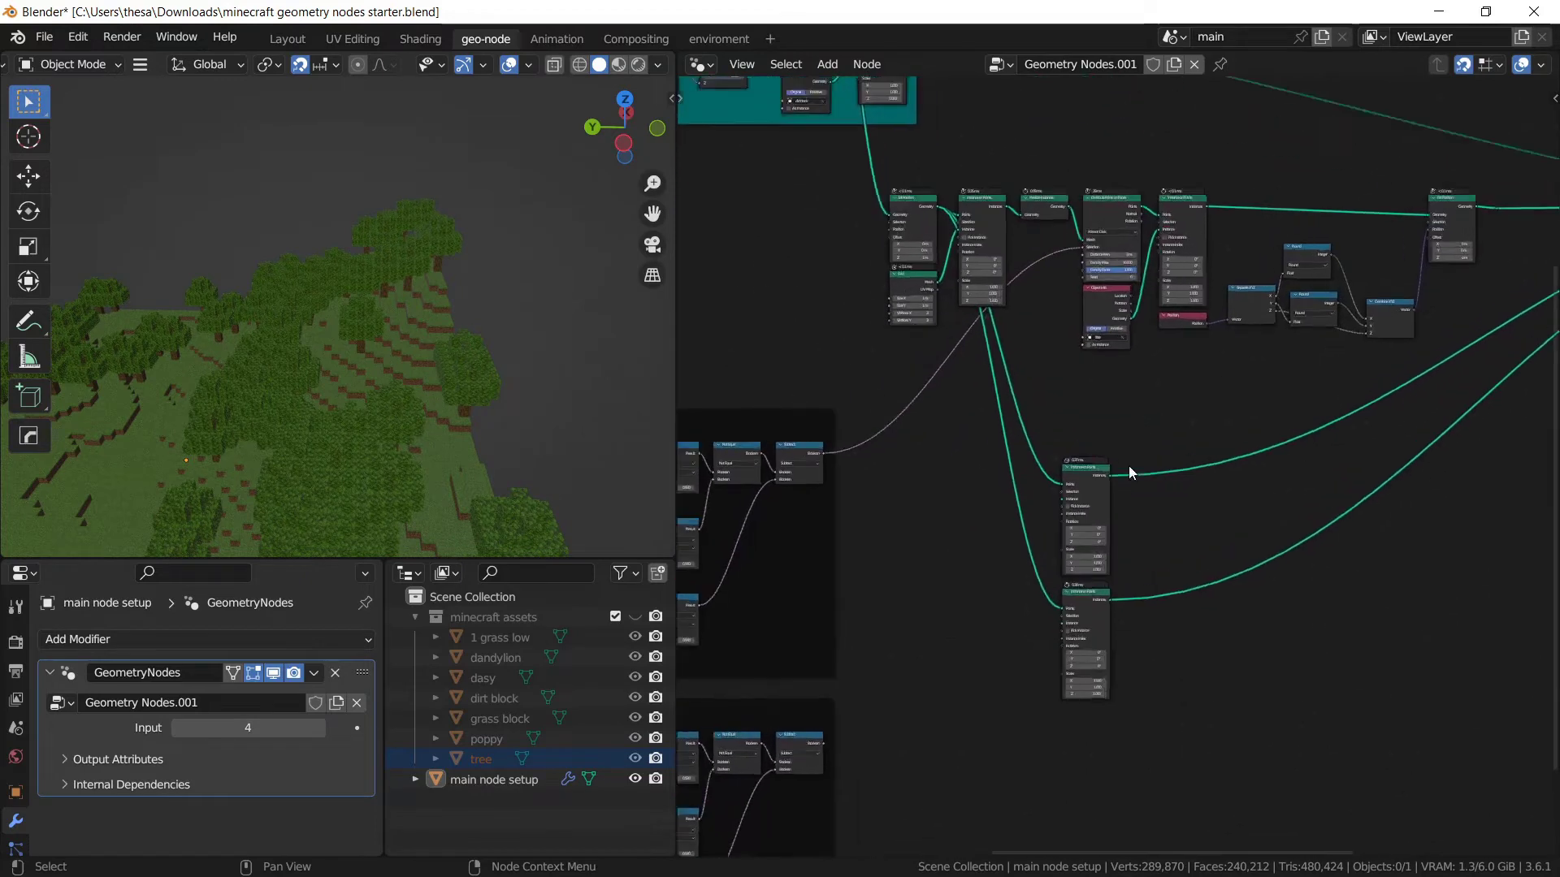
scroll(1129, 467, "up", 1)
middle_click_drag(1024, 540, 1134, 399)
scroll(1134, 399, "up", 3)
middle_click_drag(1011, 434, 1091, 348)
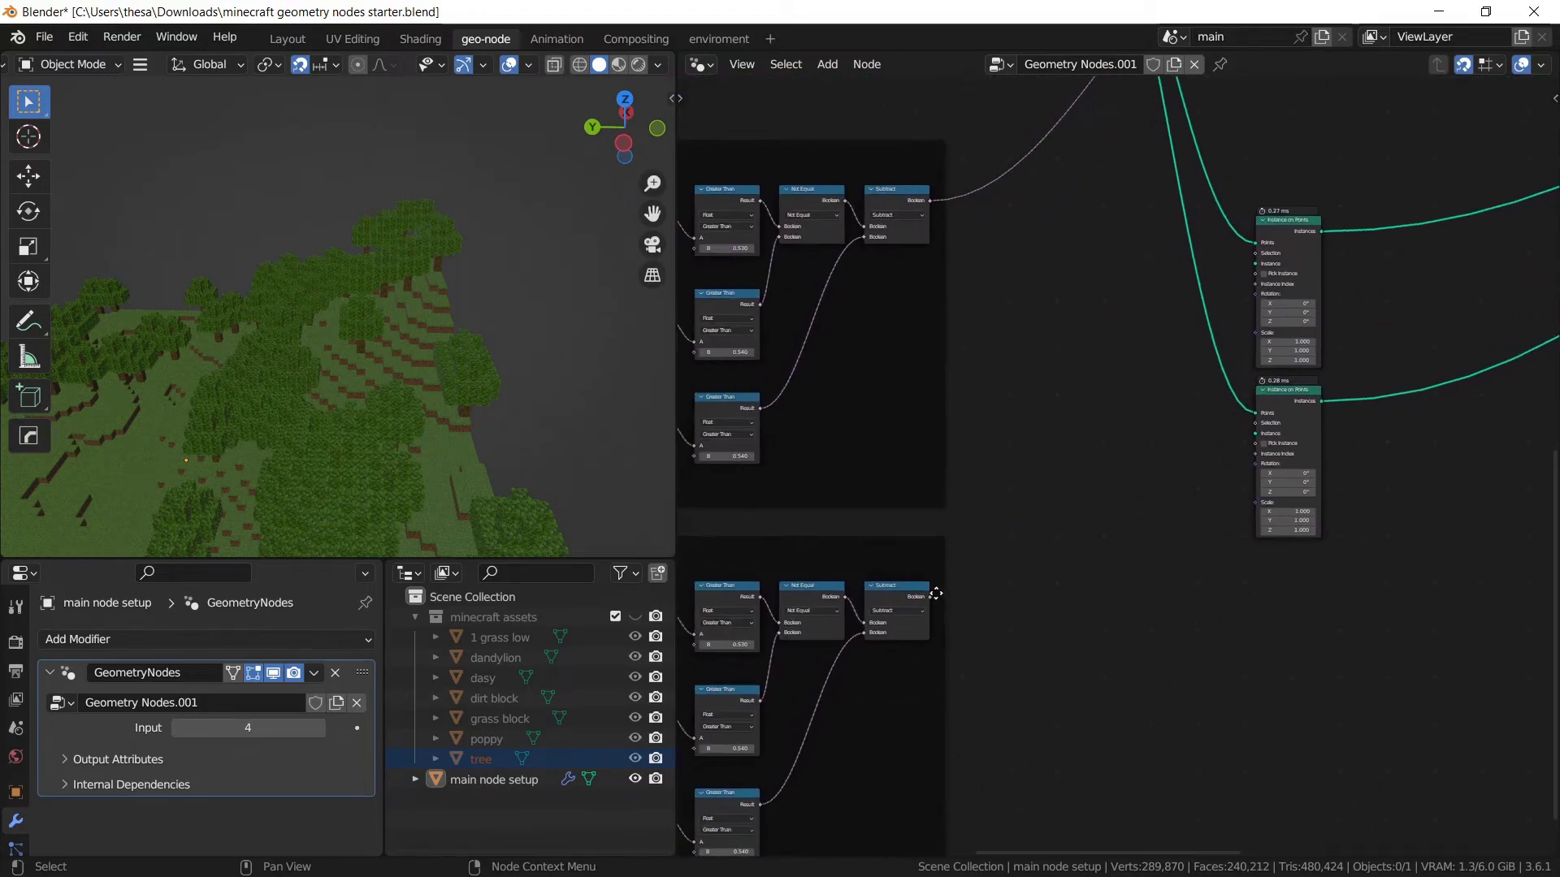
left_click_drag(927, 596, 1258, 253)
Add the 1 grass low object to the node tree and connect its Geometry to the upper new Instance on Points node's Instance input.
scroll(336, 390, "down", 5)
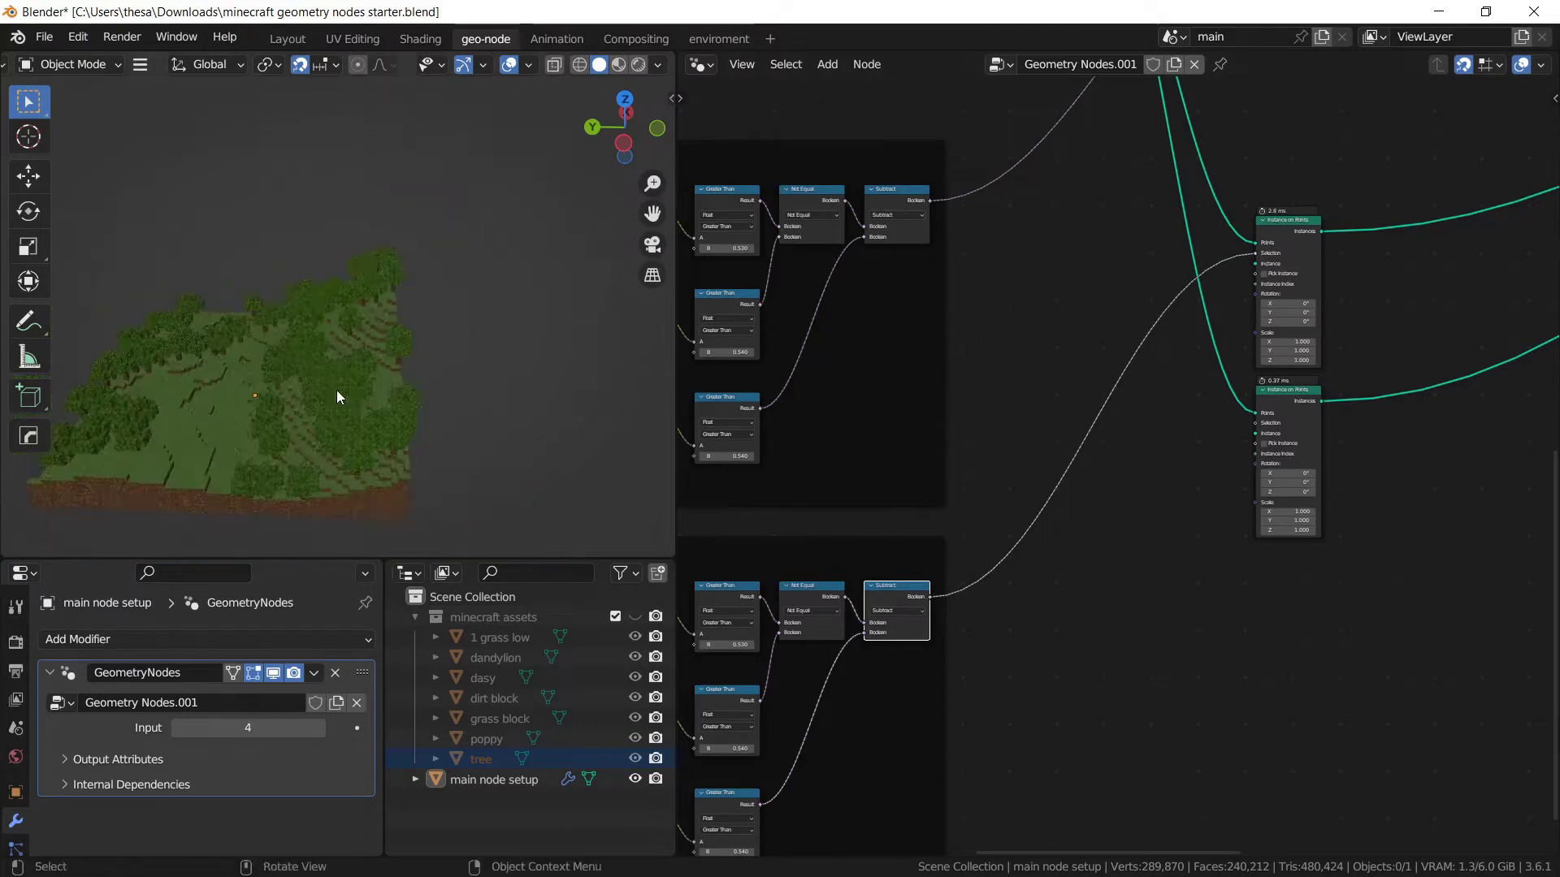
scroll(367, 374, "up", 6)
scroll(367, 382, "down", 3)
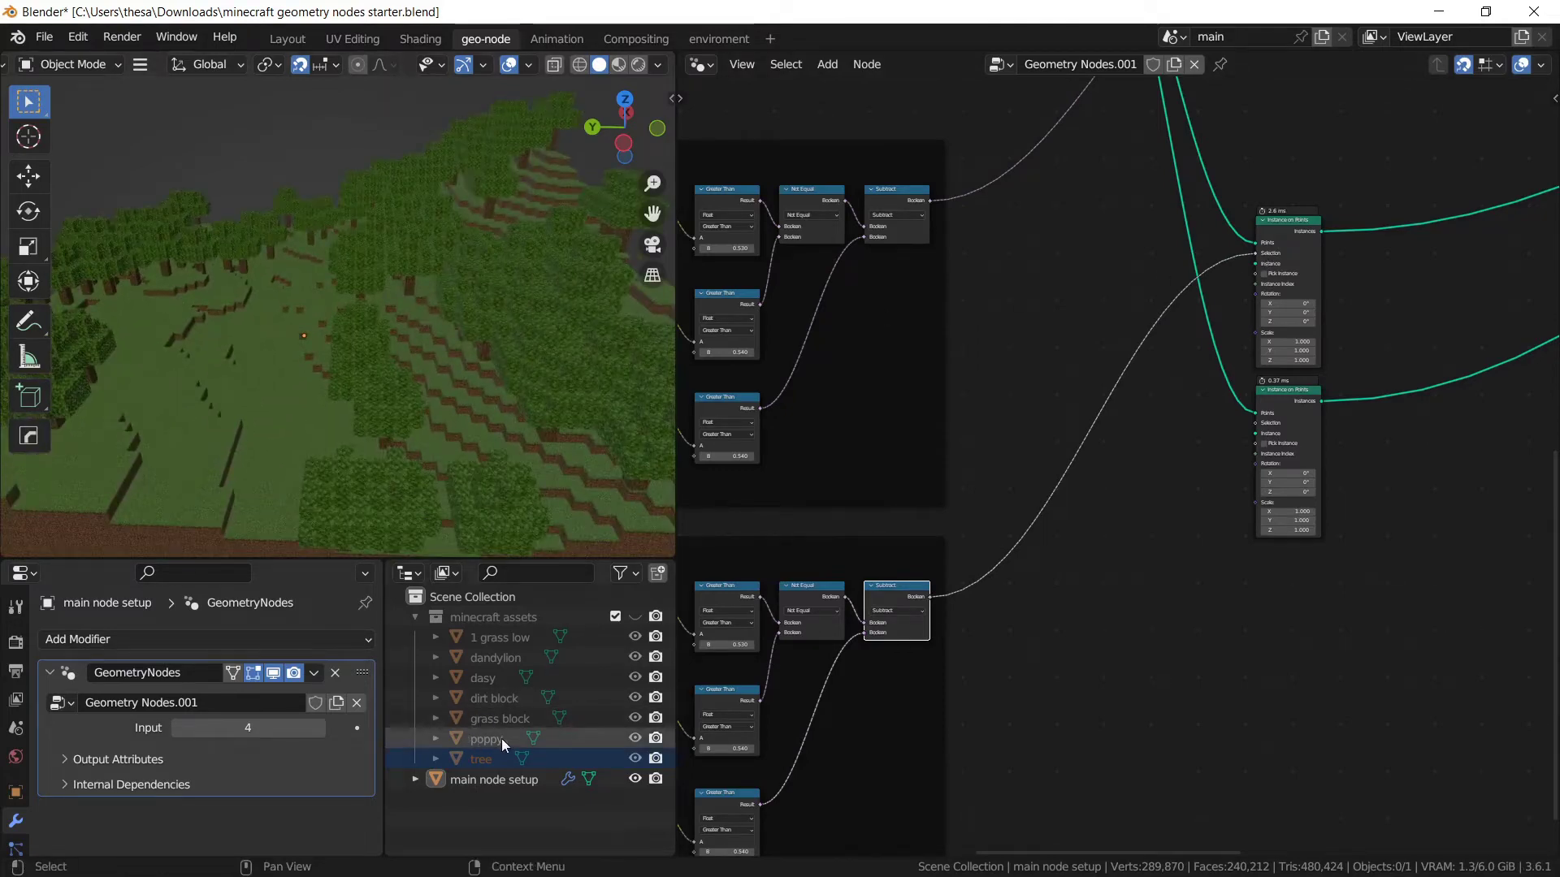
left_click(495, 641)
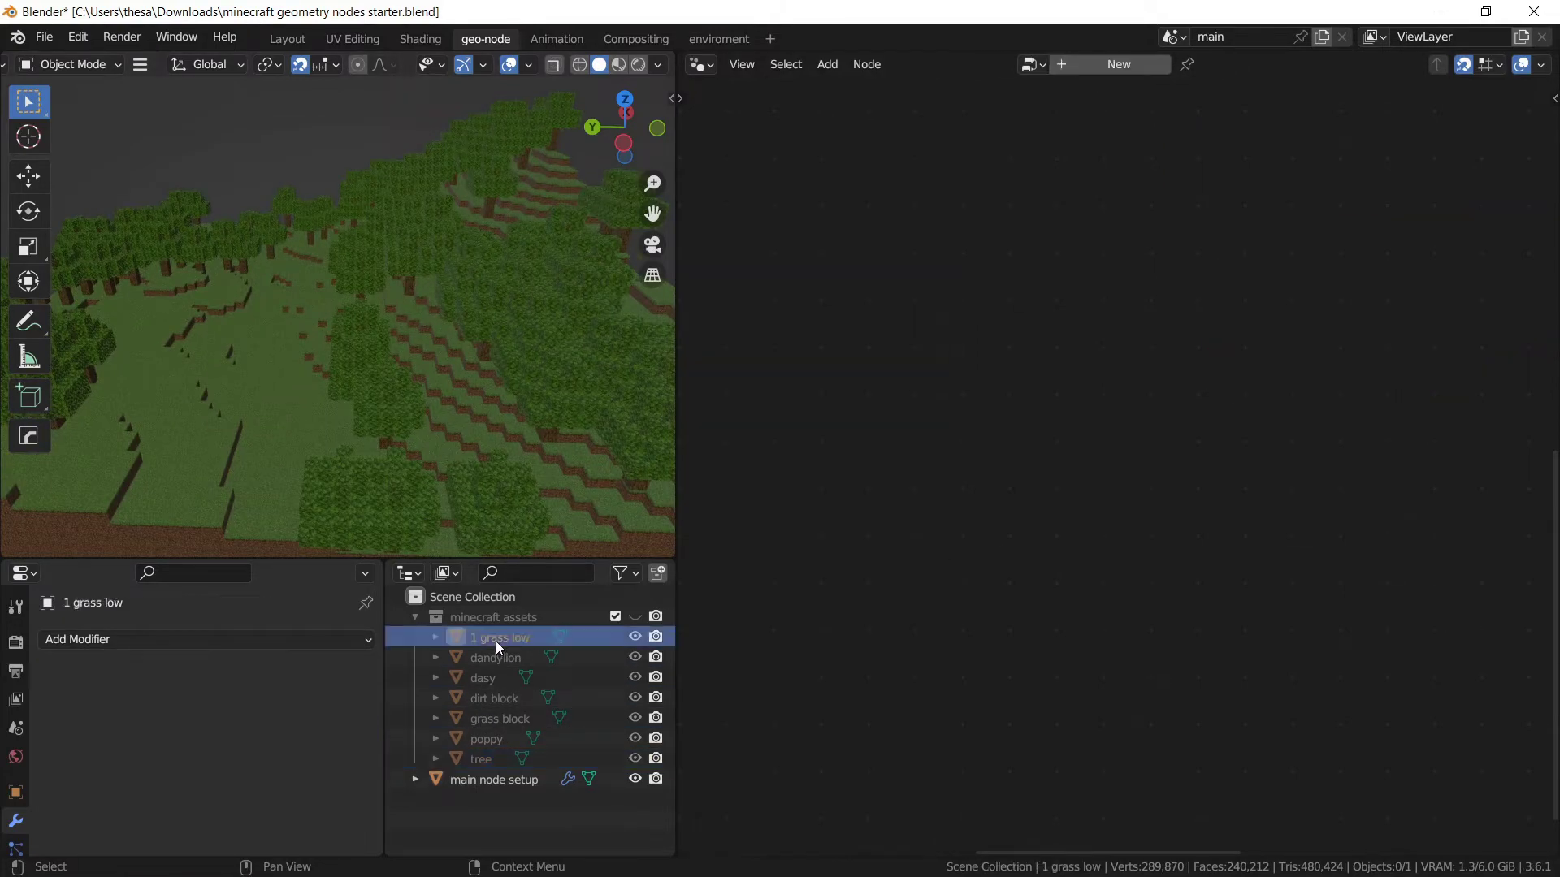
left_click(495, 475)
left_click_drag(490, 635, 1060, 358)
left_click_drag(1044, 274, 1348, 136)
scroll(1108, 266, "up", 2)
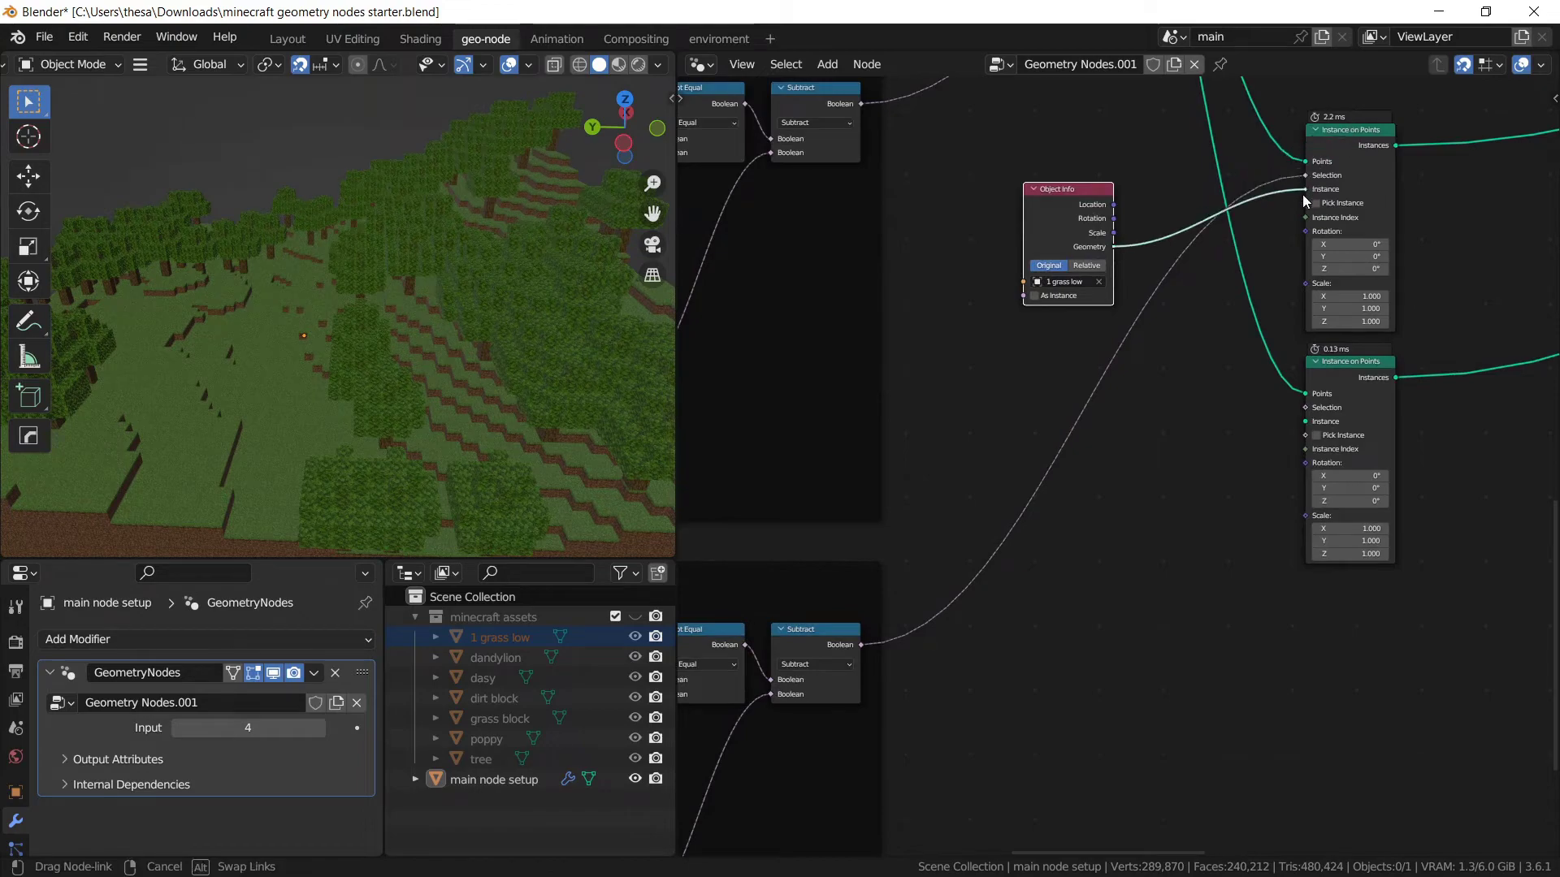
left_click_drag(1304, 193, 1304, 192)
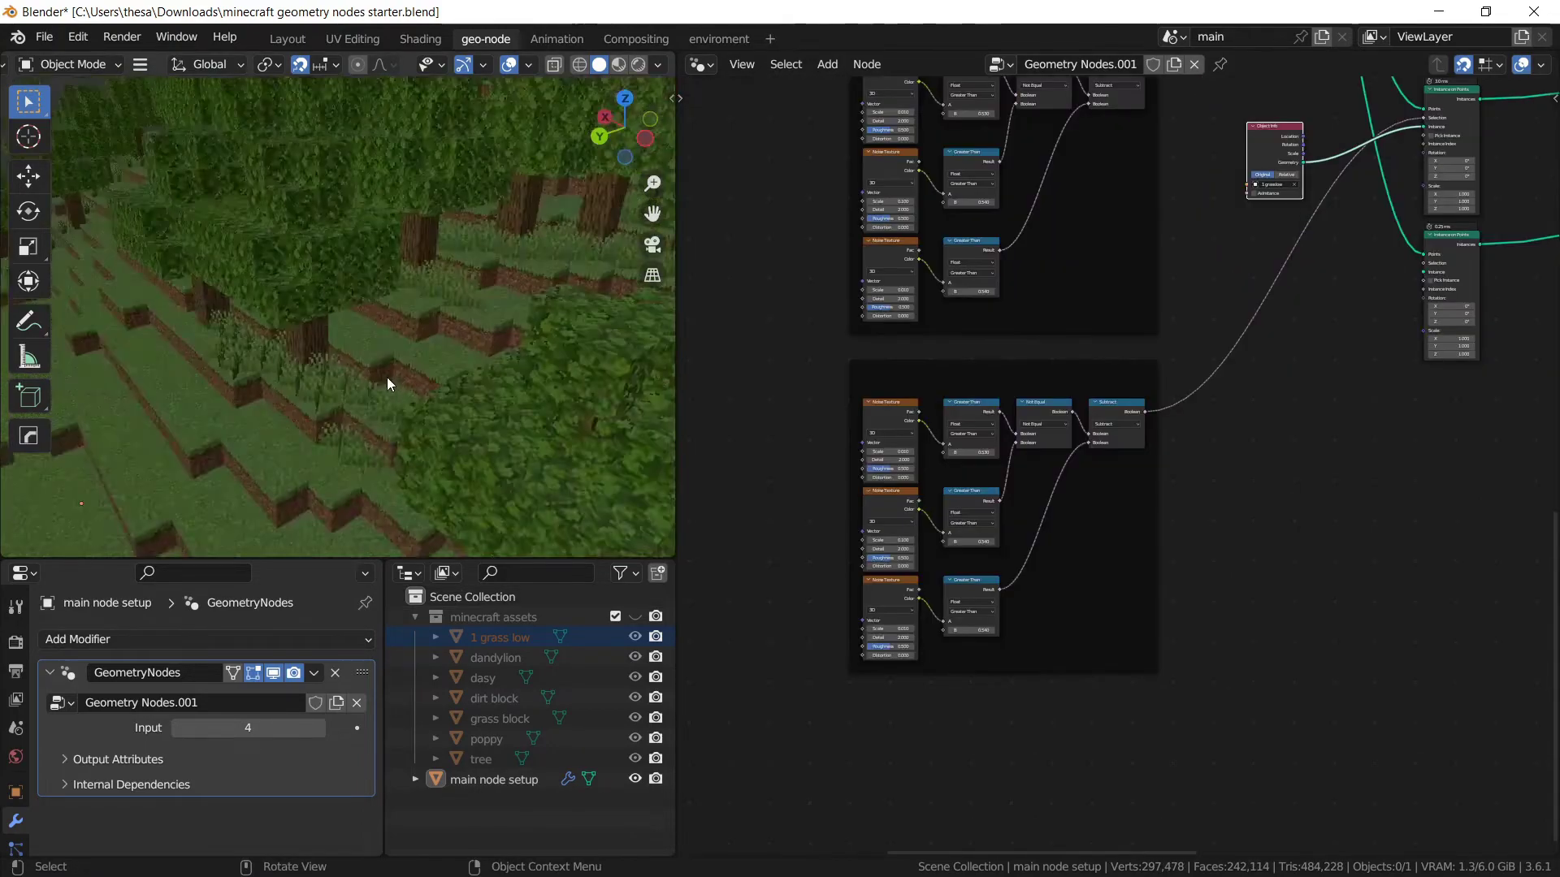
Set the Scale of the first Noise Texture in the duplicated mask to 0.250.
middle_click_drag(387, 377, 293, 176)
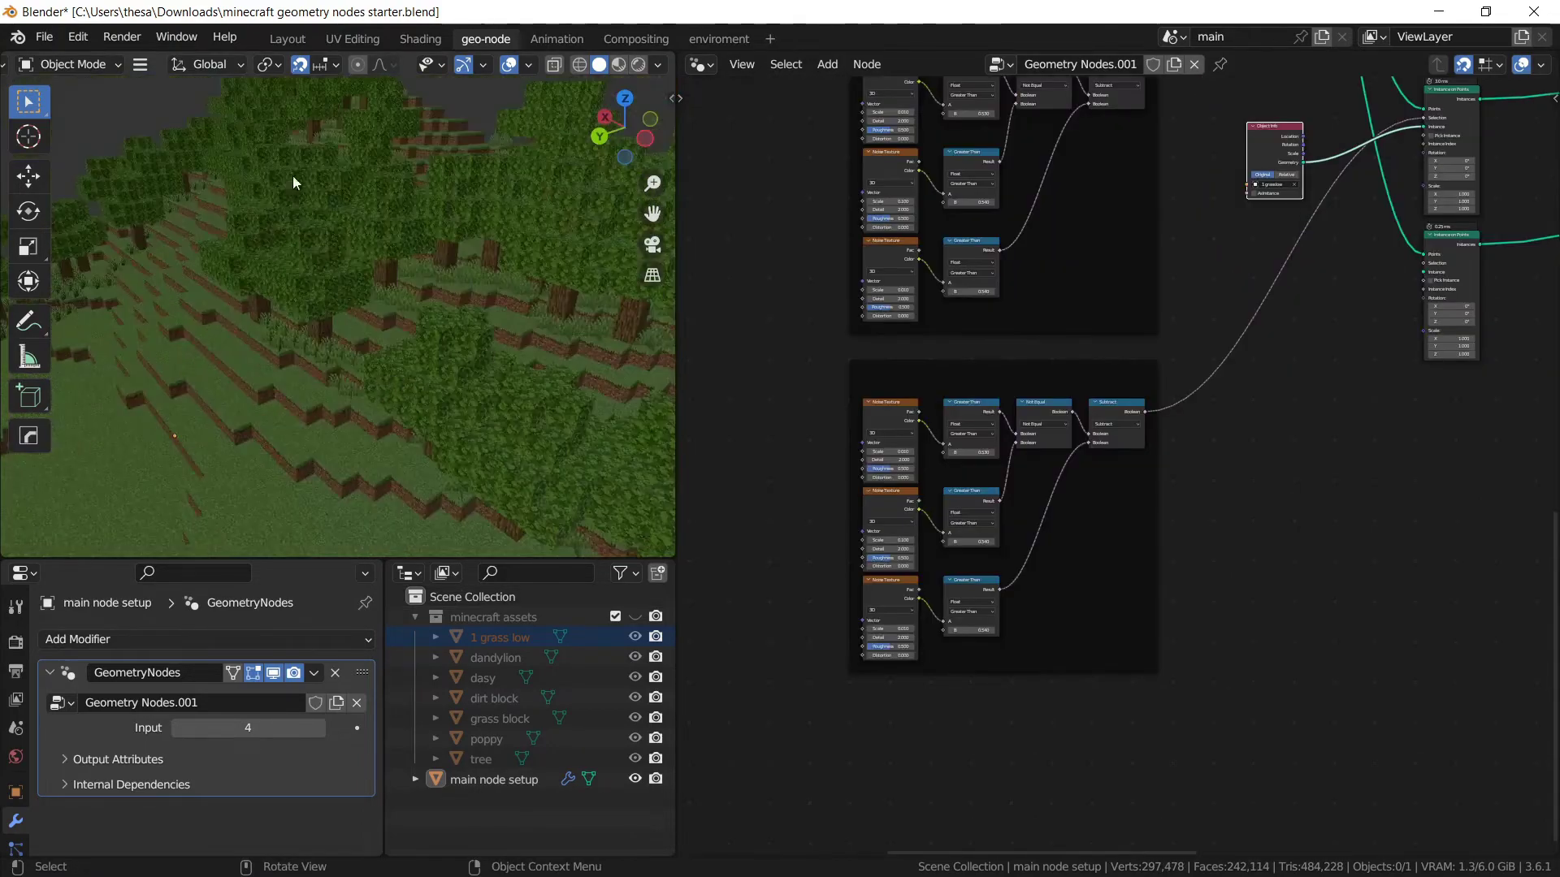
scroll(411, 297, "up", 10)
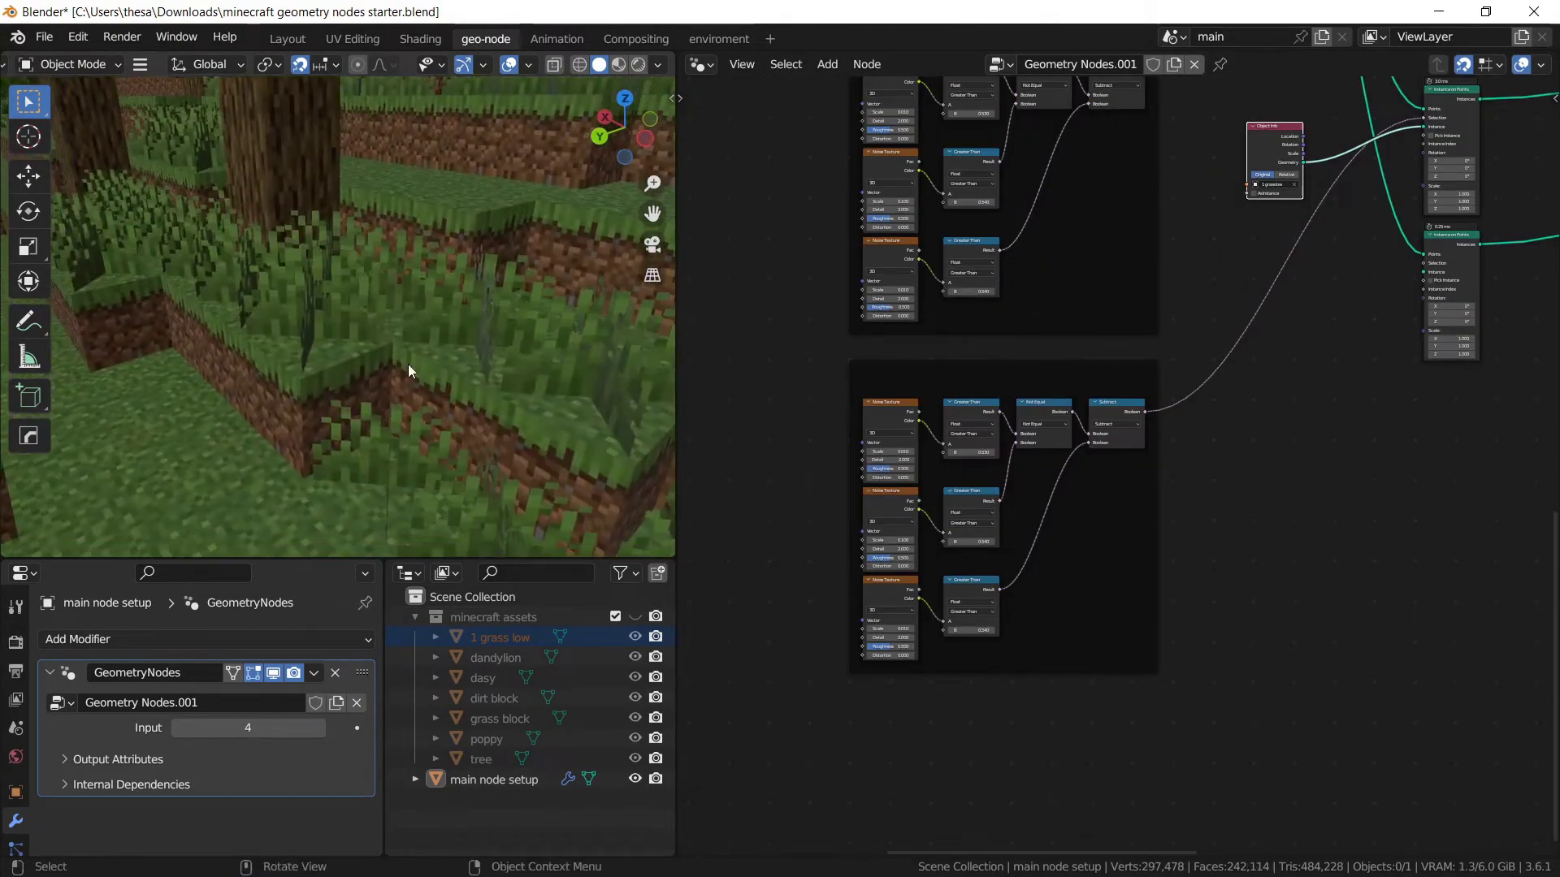
scroll(1045, 331, "up", 5)
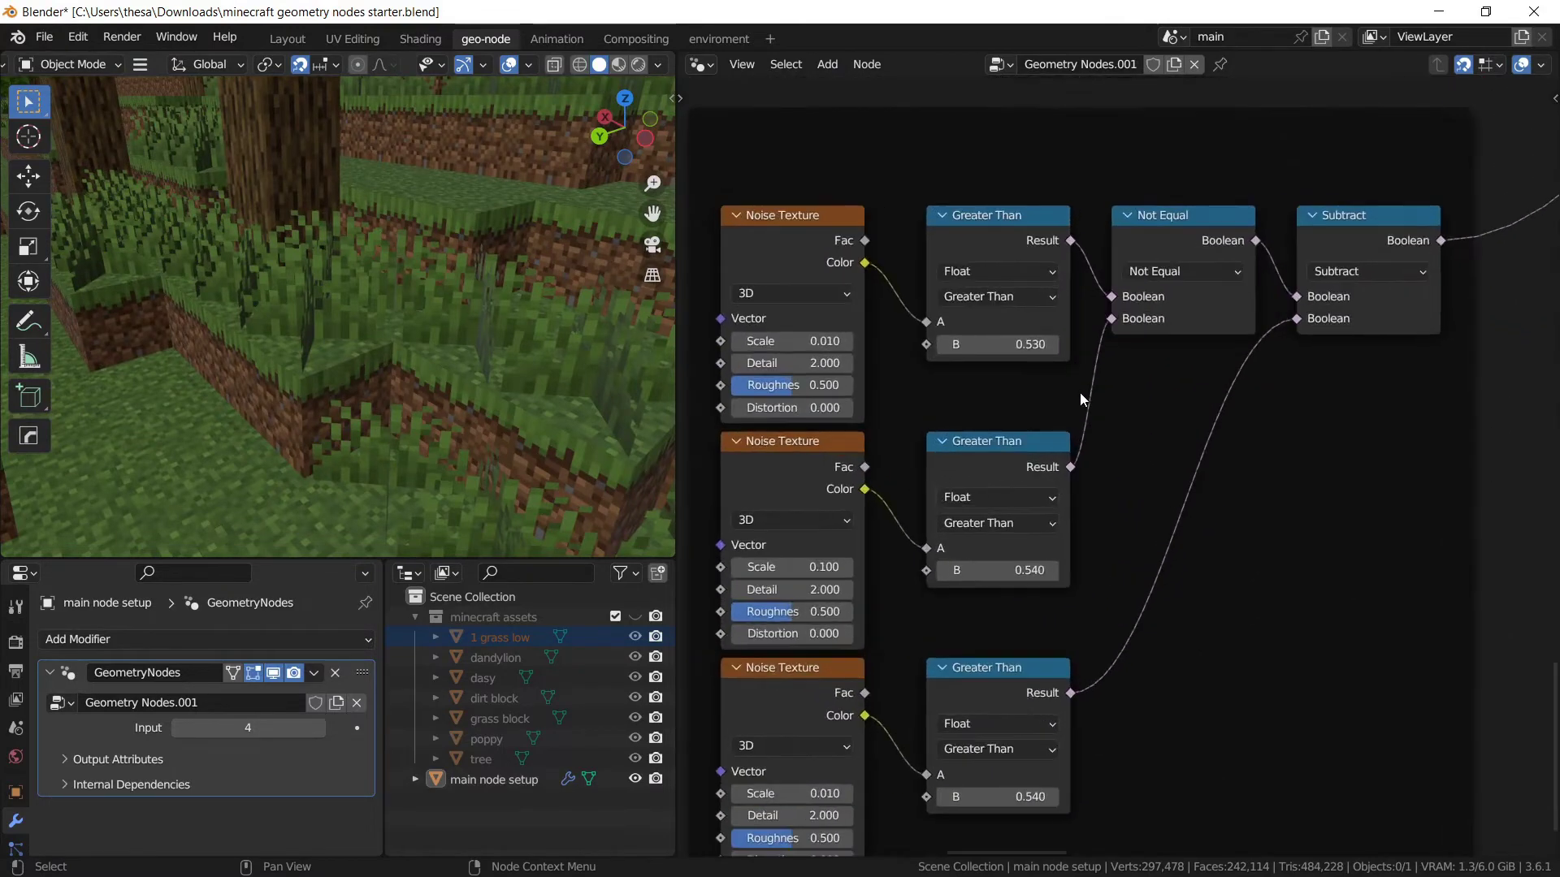
middle_click_drag(1040, 548, 1144, 444)
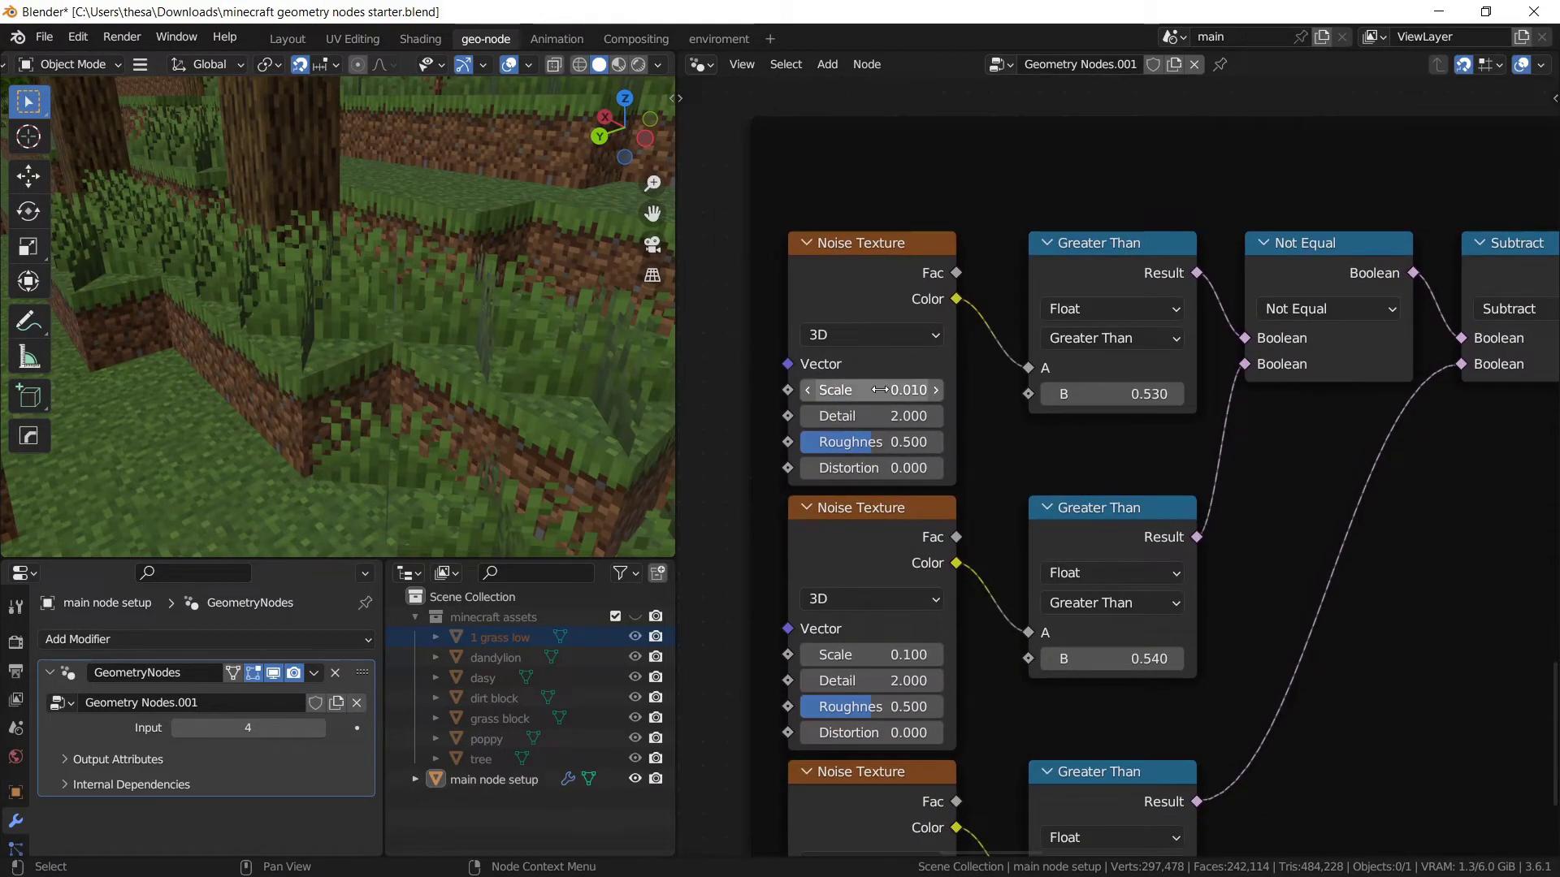
mouse_move(882, 390)
left_mouse_down()
mouse_move(861, 389)
mouse_move(902, 390)
left_mouse_up()
scroll(947, 520, "down", 9)
middle_click_drag(947, 533, 950, 435)
scroll(455, 356, "down", 14)
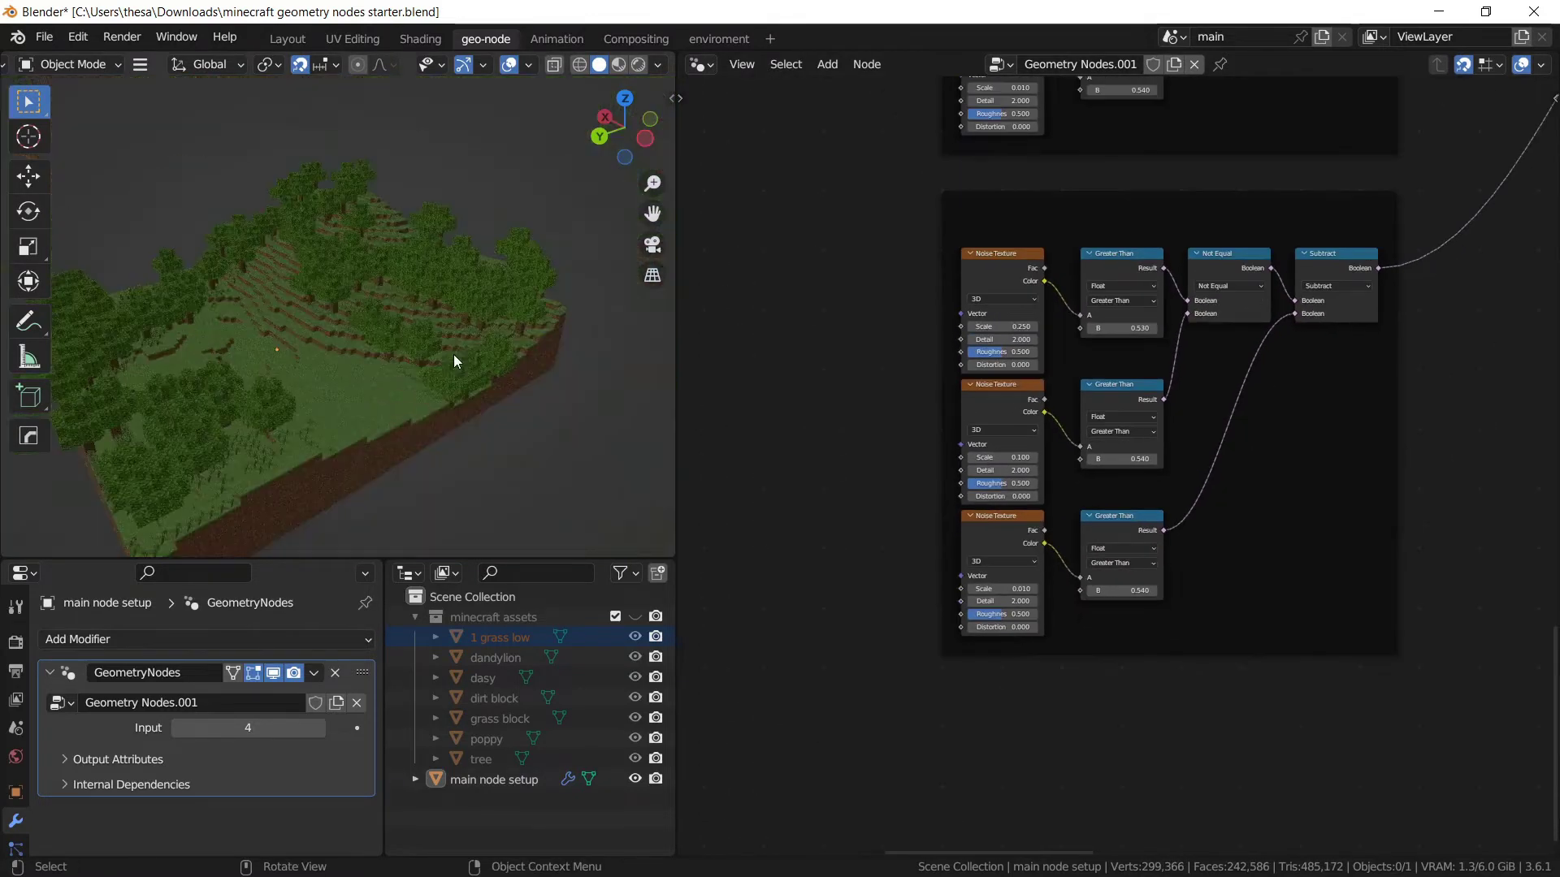
Set the Scale of the third Noise Texture in the duplicated mask to 1.300.
scroll(454, 356, "up", 6)
mouse_move(453, 356)
middle_mouse_down()
mouse_move(431, 371)
mouse_move(452, 347)
middle_mouse_up()
scroll(1095, 516, "up", 4)
scroll(990, 602, "up", 1)
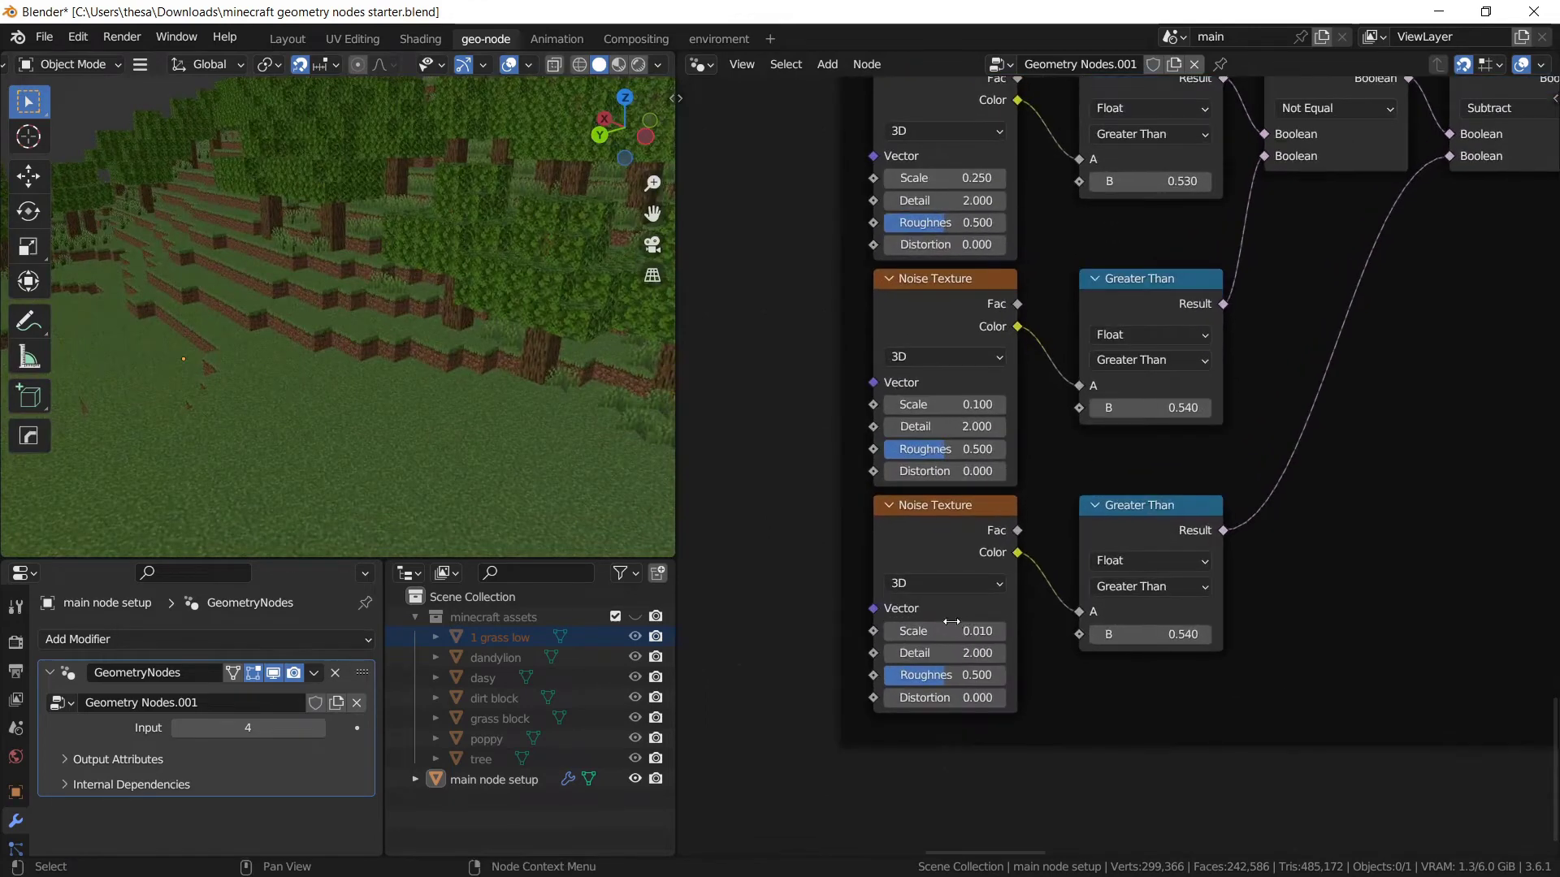
left_click_drag(967, 632, 1129, 631)
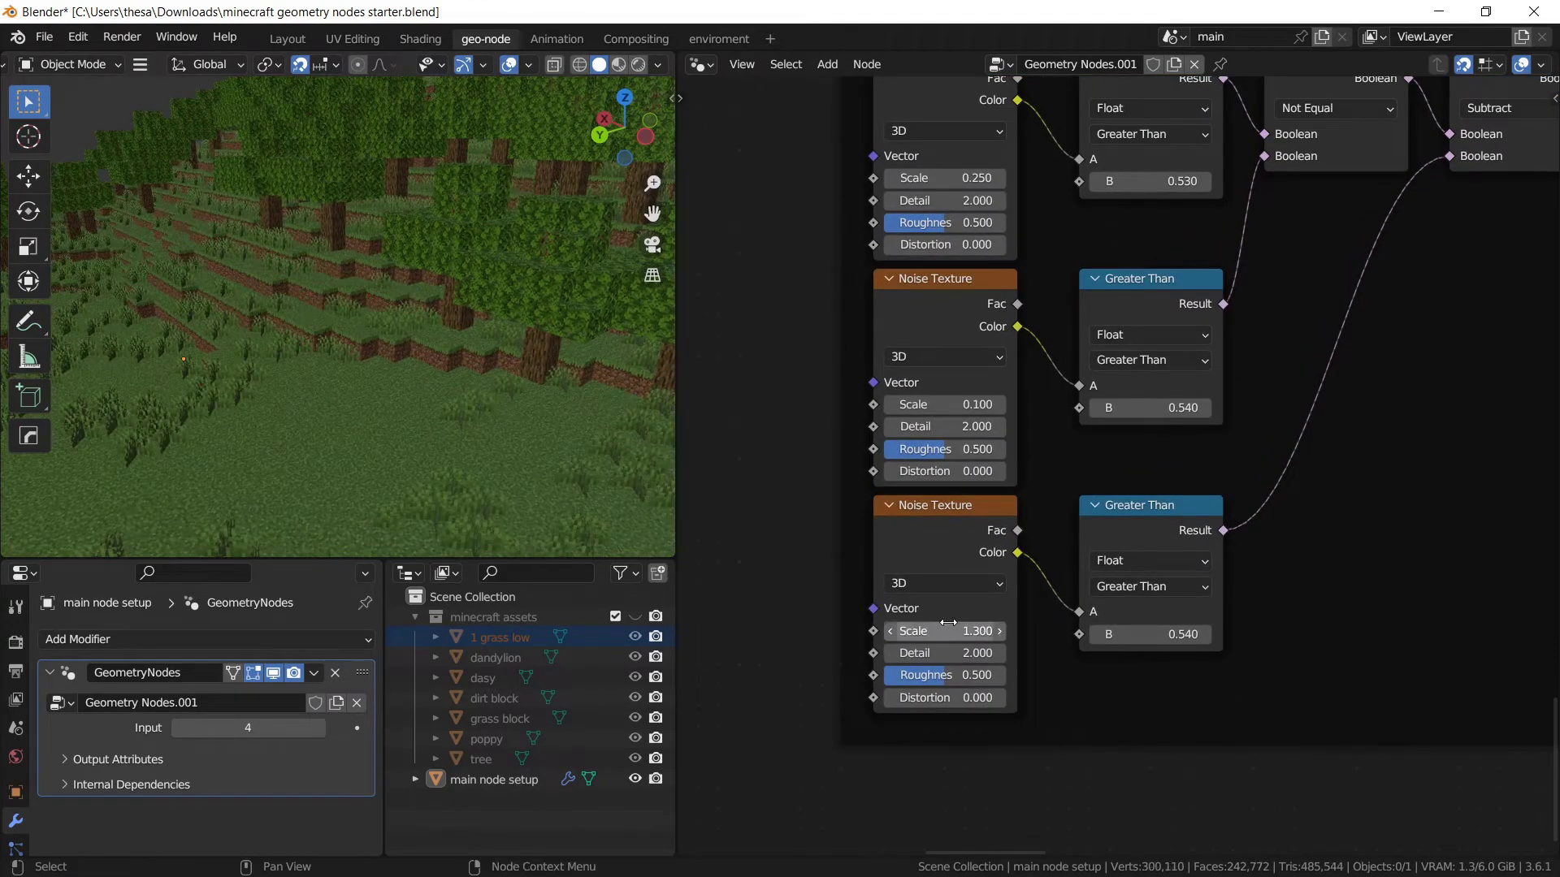
Set the Scale of the second Noise Texture in the duplicated mask to 0.380 and inspect the grass on the terrain.
scroll(945, 405, "up", 1)
left_click_drag(945, 404, 999, 404)
middle_click_drag(426, 406, 286, 208)
scroll(455, 350, "up", 6)
scroll(1332, 463, "up", 1)
Try a B threshold of 0.670 on the second Greater Than node of the duplicated mask.
middle_click_drag(1162, 489, 1091, 567)
scroll(996, 573, "up", 1)
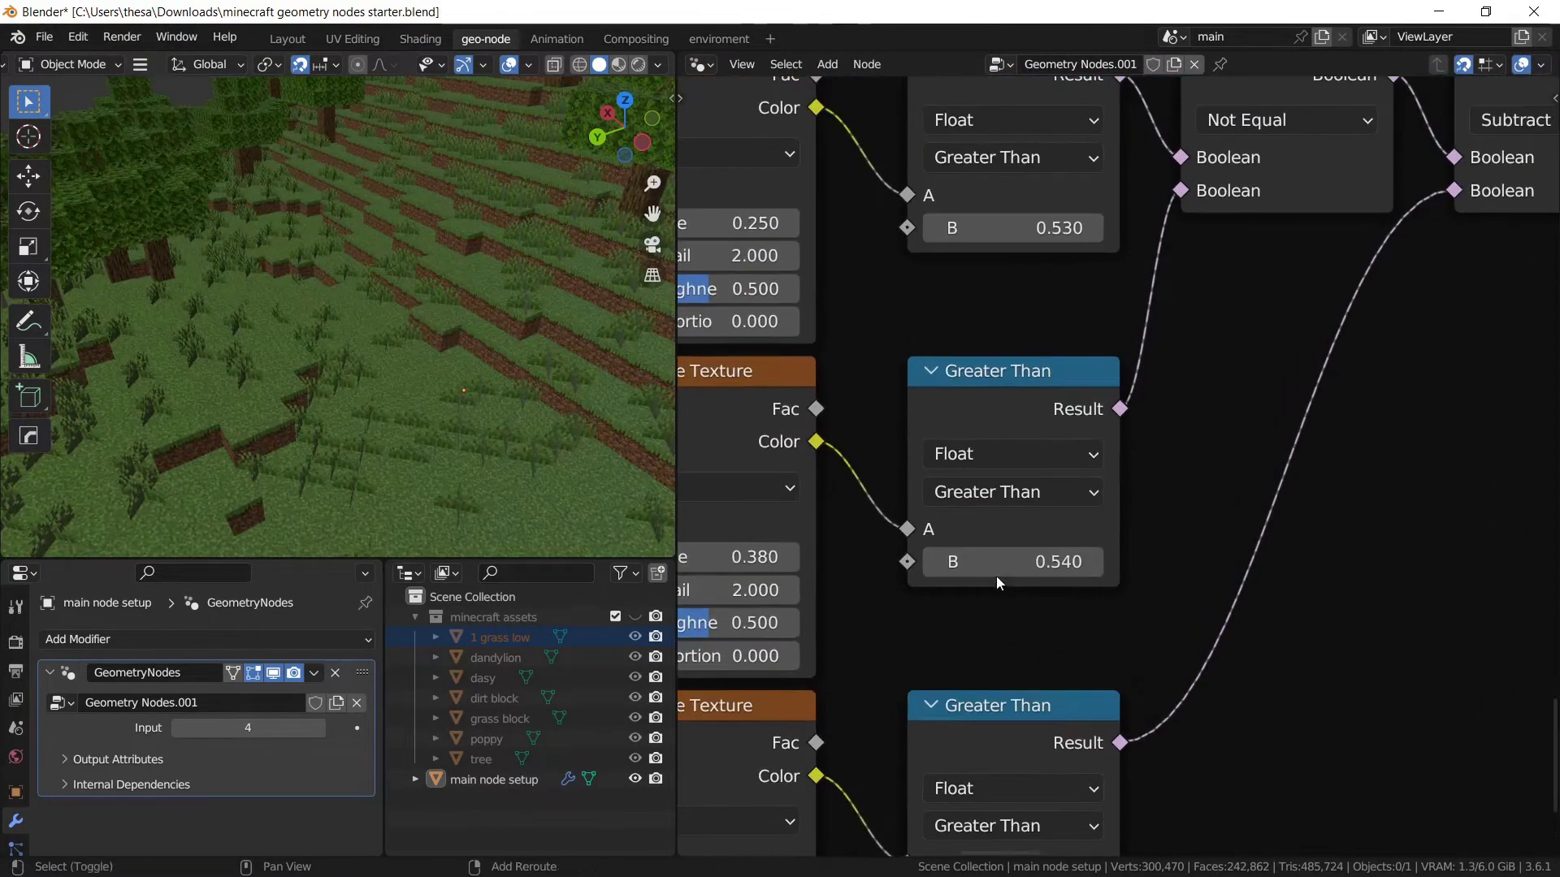
mouse_move(1007, 562)
left_mouse_down()
mouse_move(975, 562)
mouse_move(1008, 561)
left_mouse_up()
scroll(418, 333, "down", 3)
middle_click_drag(418, 333, 393, 326)
scroll(393, 327, "up", 3)
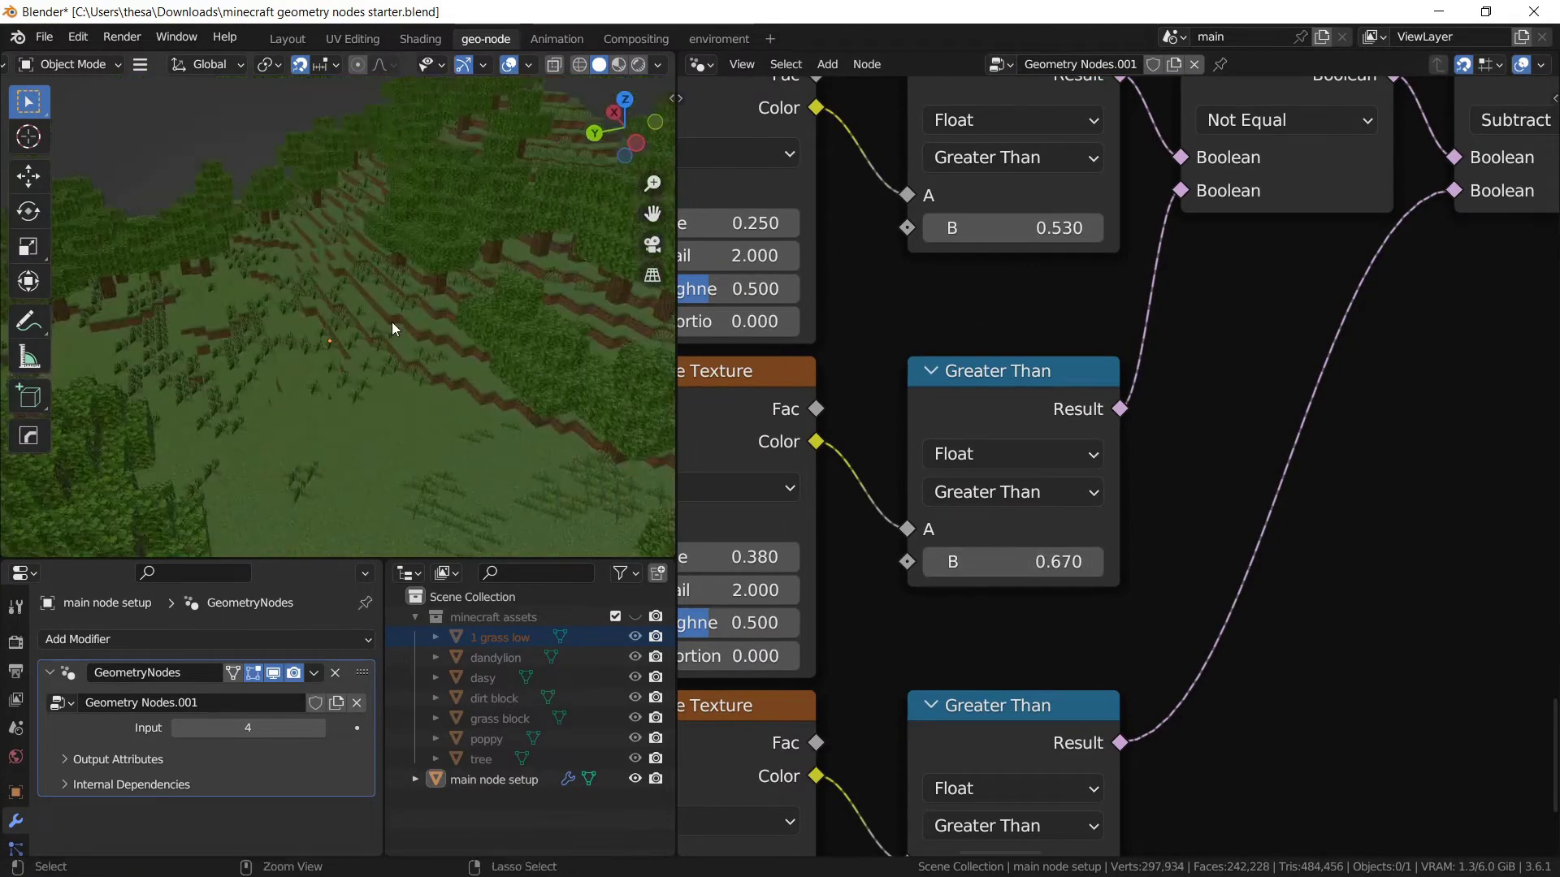
key("ctrl+z")
Set the B threshold of the second Greater Than node in the duplicated mask to 0.650.
scroll(944, 504, "up", 1)
left_click_drag(996, 564, 1032, 564)
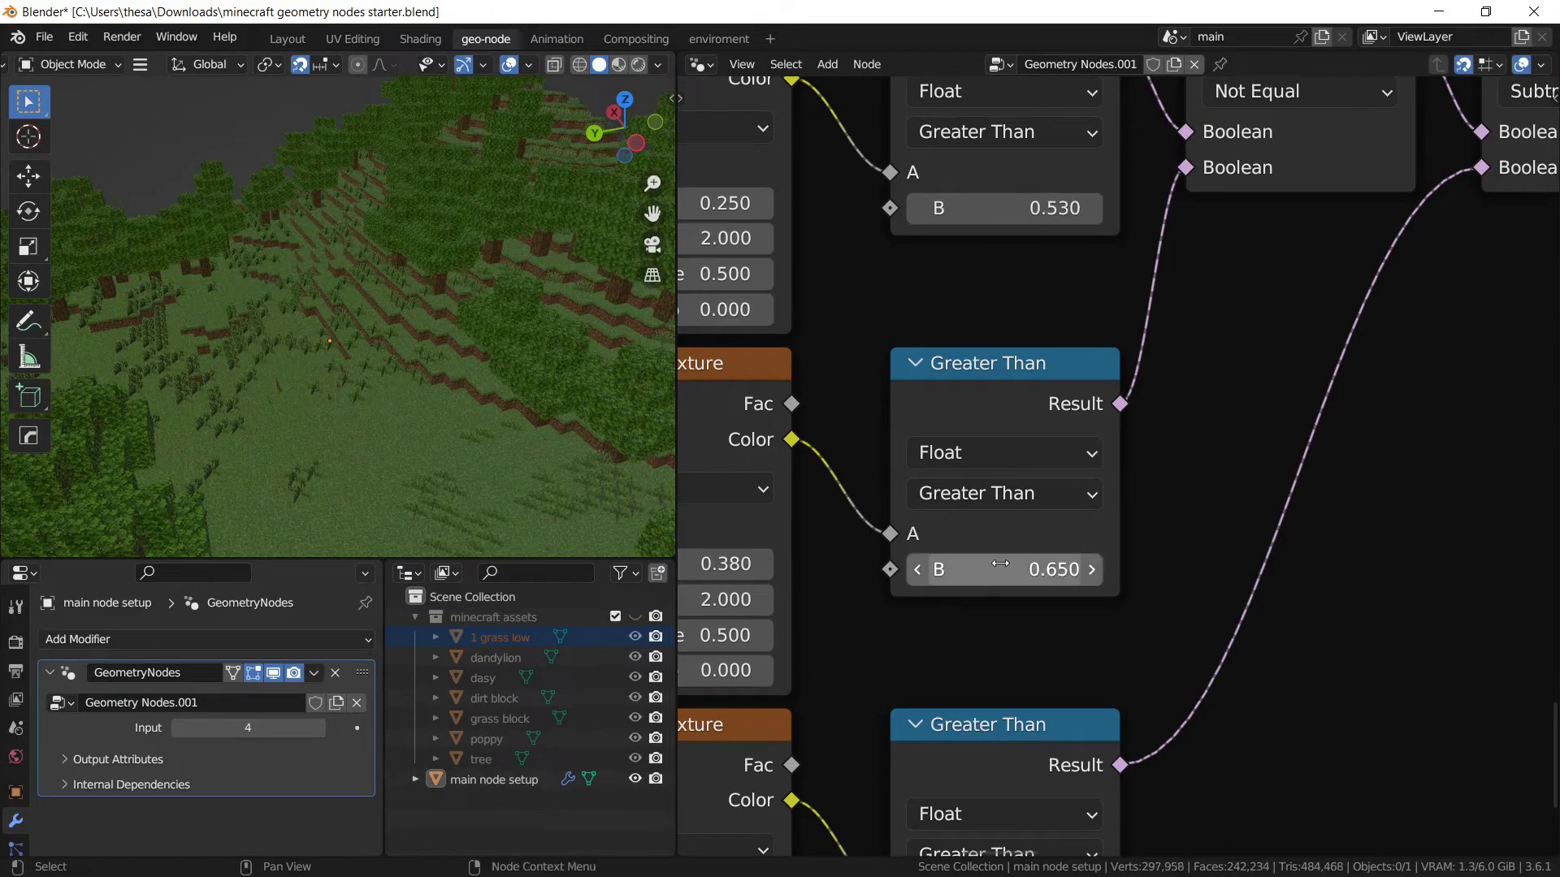
scroll(1329, 464, "down", 3)
scroll(1329, 464, "up", 1)
Duplicate the third Noise Texture and Greater Than pair along the X axis, placing the copy beside the original pair.
middle_click_drag(1329, 459, 1244, 284)
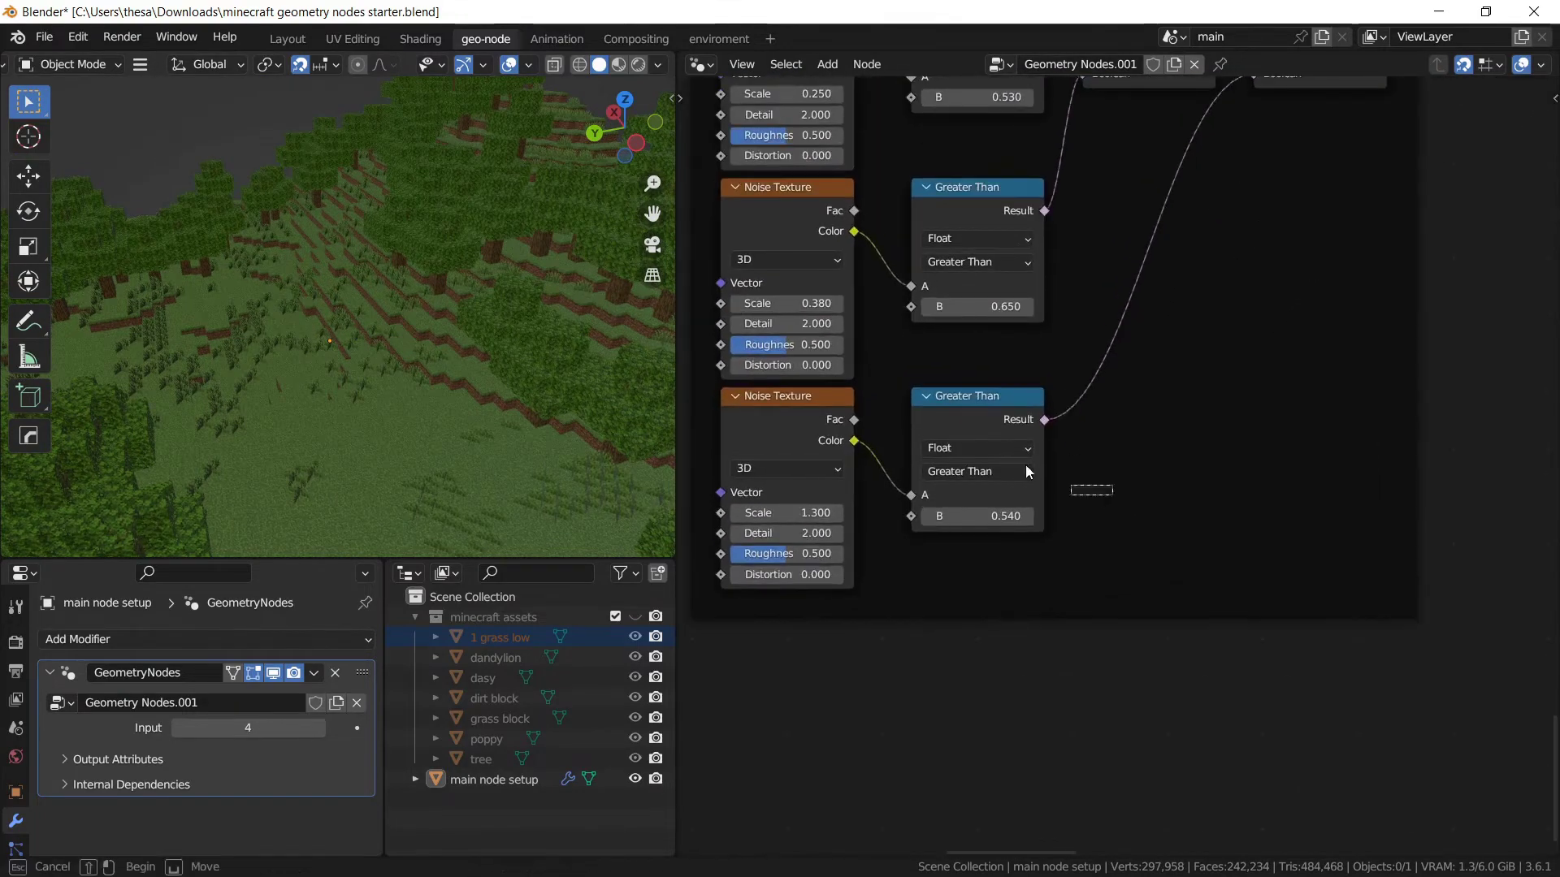
scroll(686, 467, "down", 1)
key("shift+d")
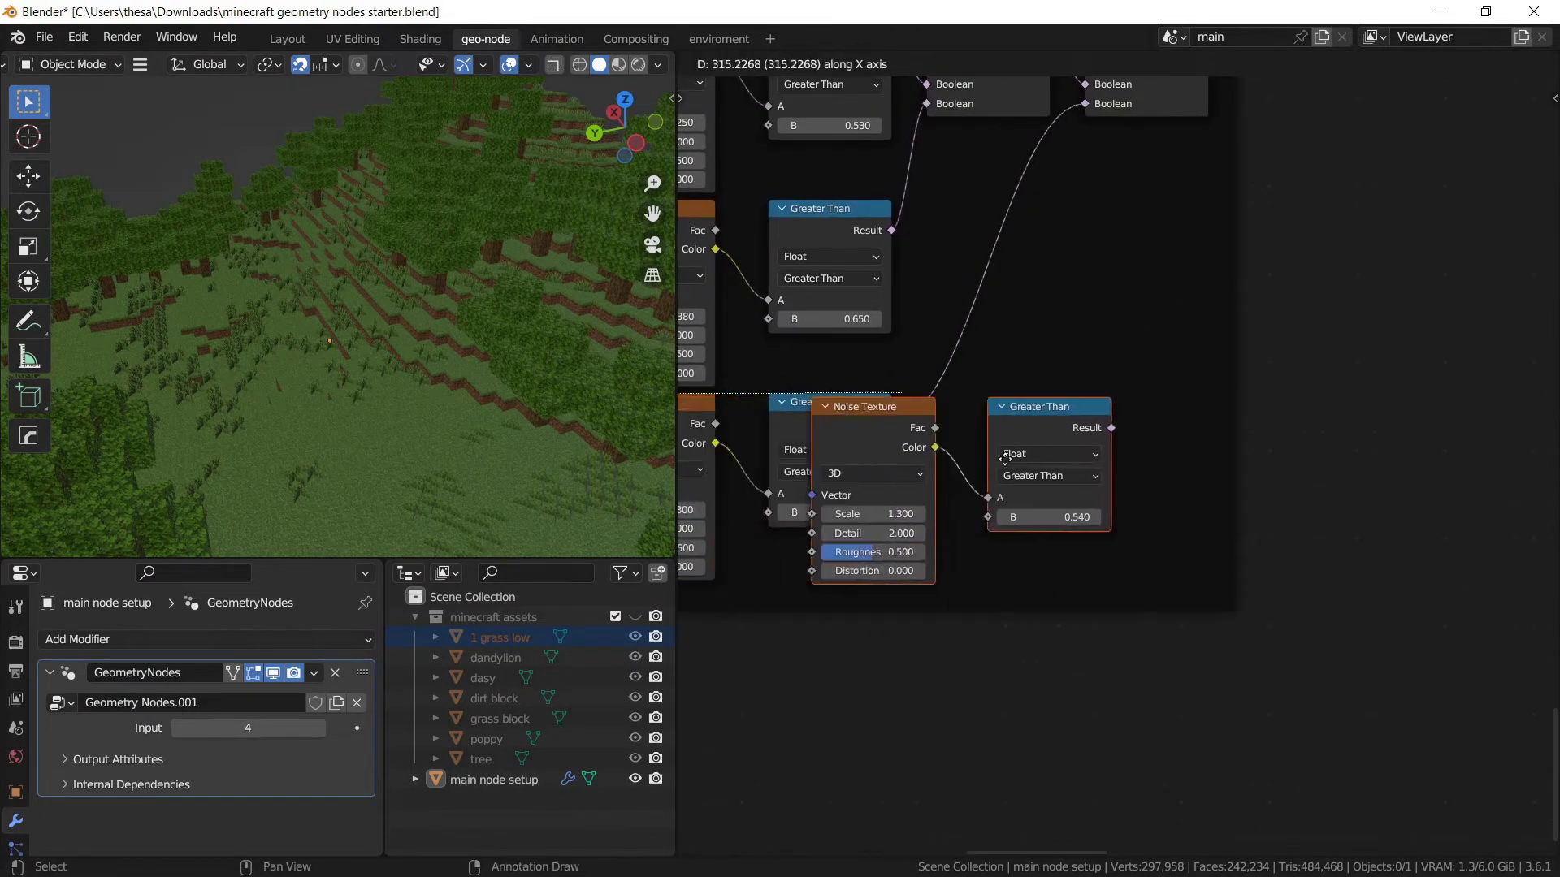
left_click(1114, 446)
Create a new collection inside minecraft assets and move the dandylion, dasy and poppy objects into it.
scroll(1145, 455, "down", 2)
scroll(1175, 359, "up", 4)
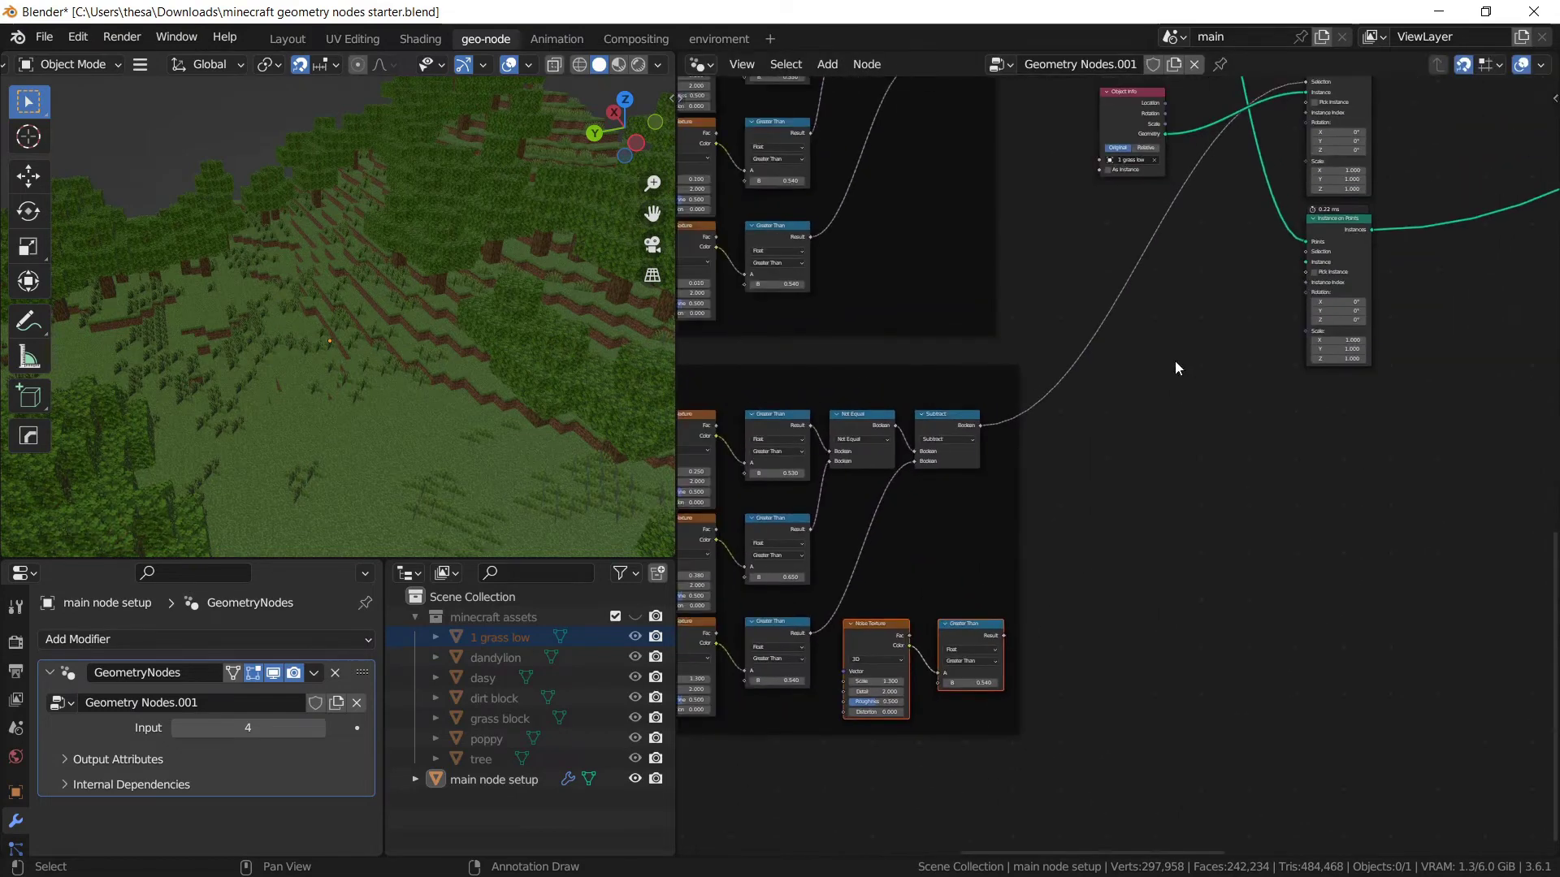
scroll(1095, 349, "up", 1)
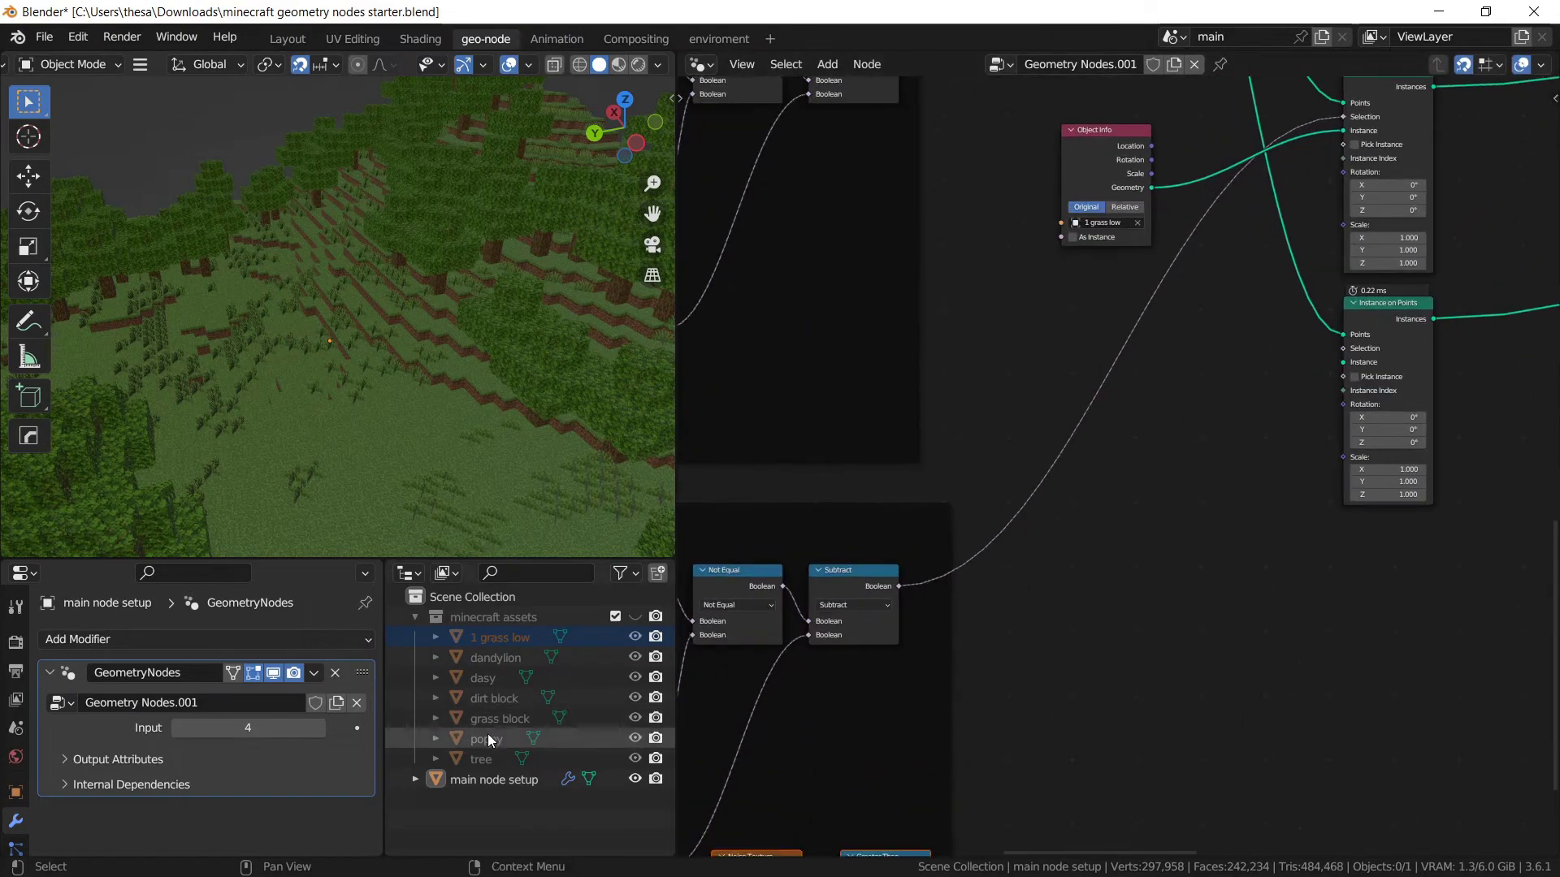
left_click(512, 617)
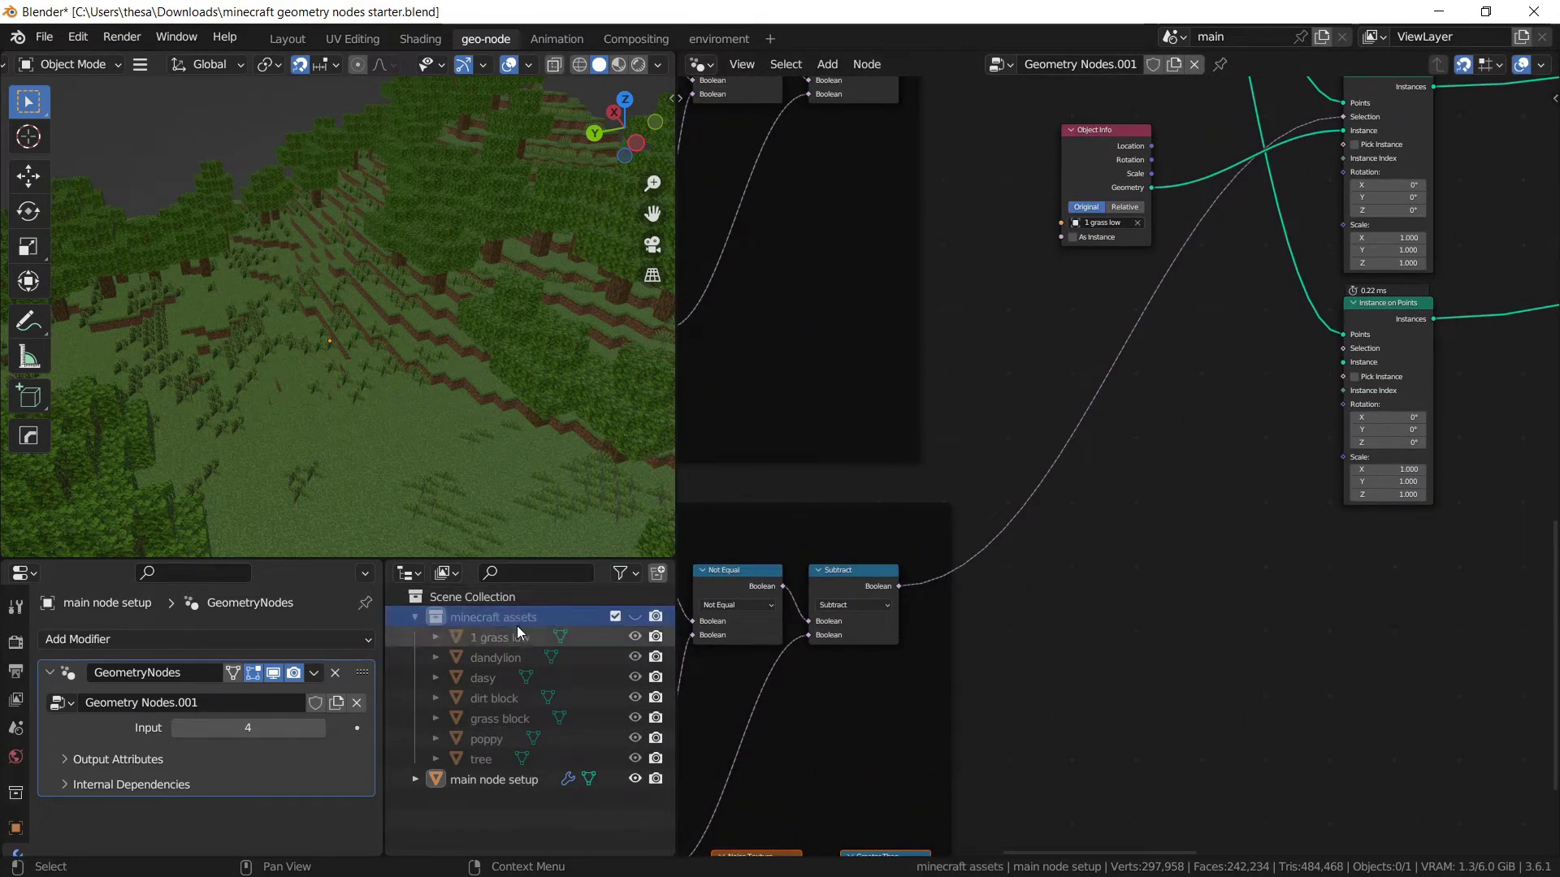
right_click(499, 624)
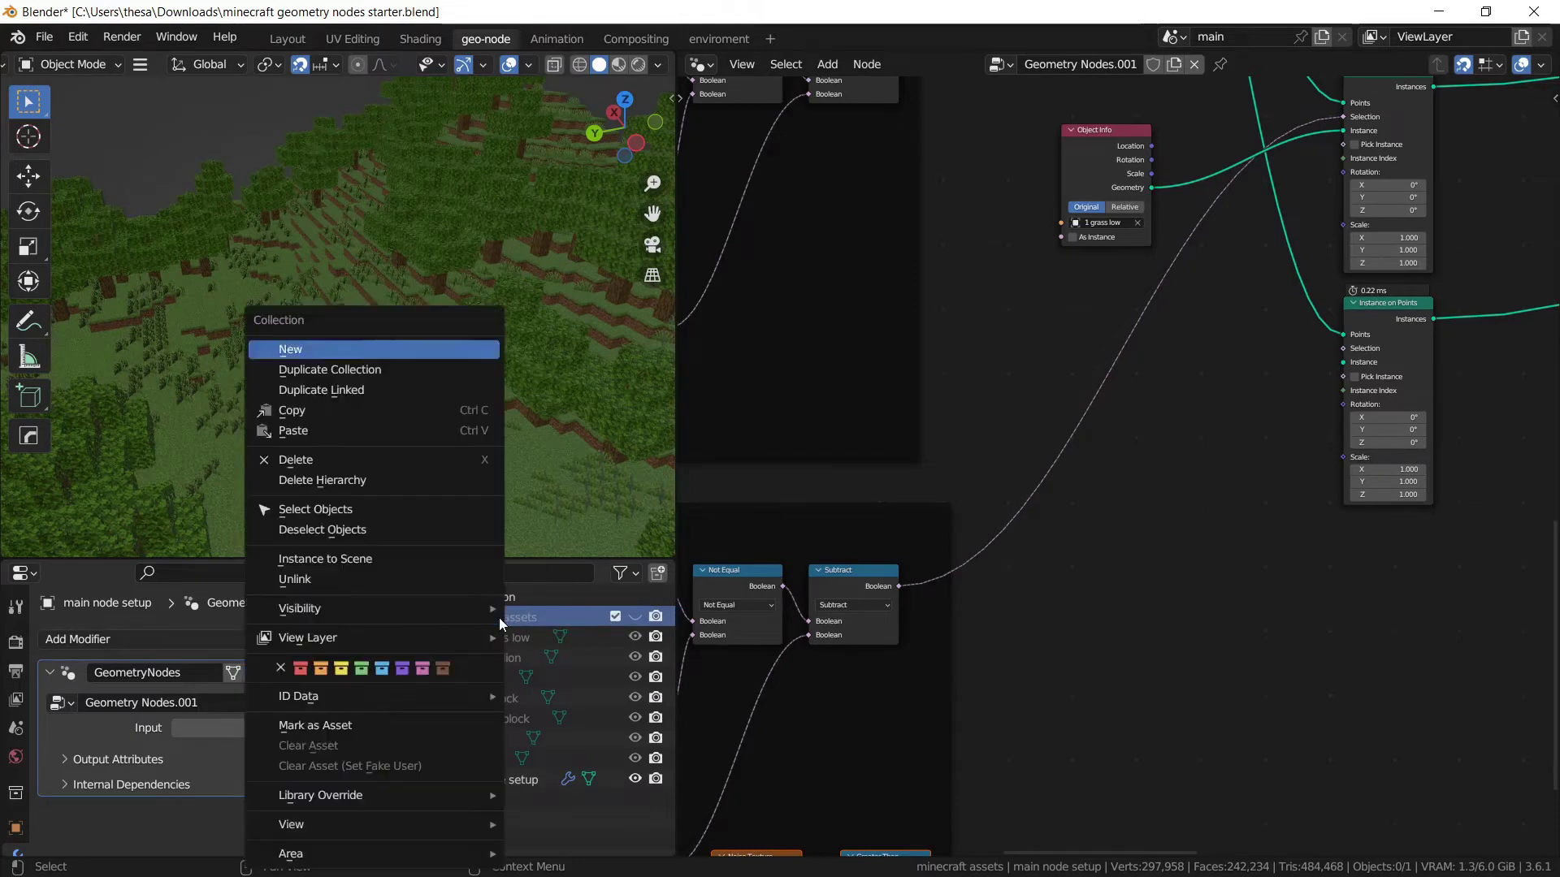
left_click(362, 351)
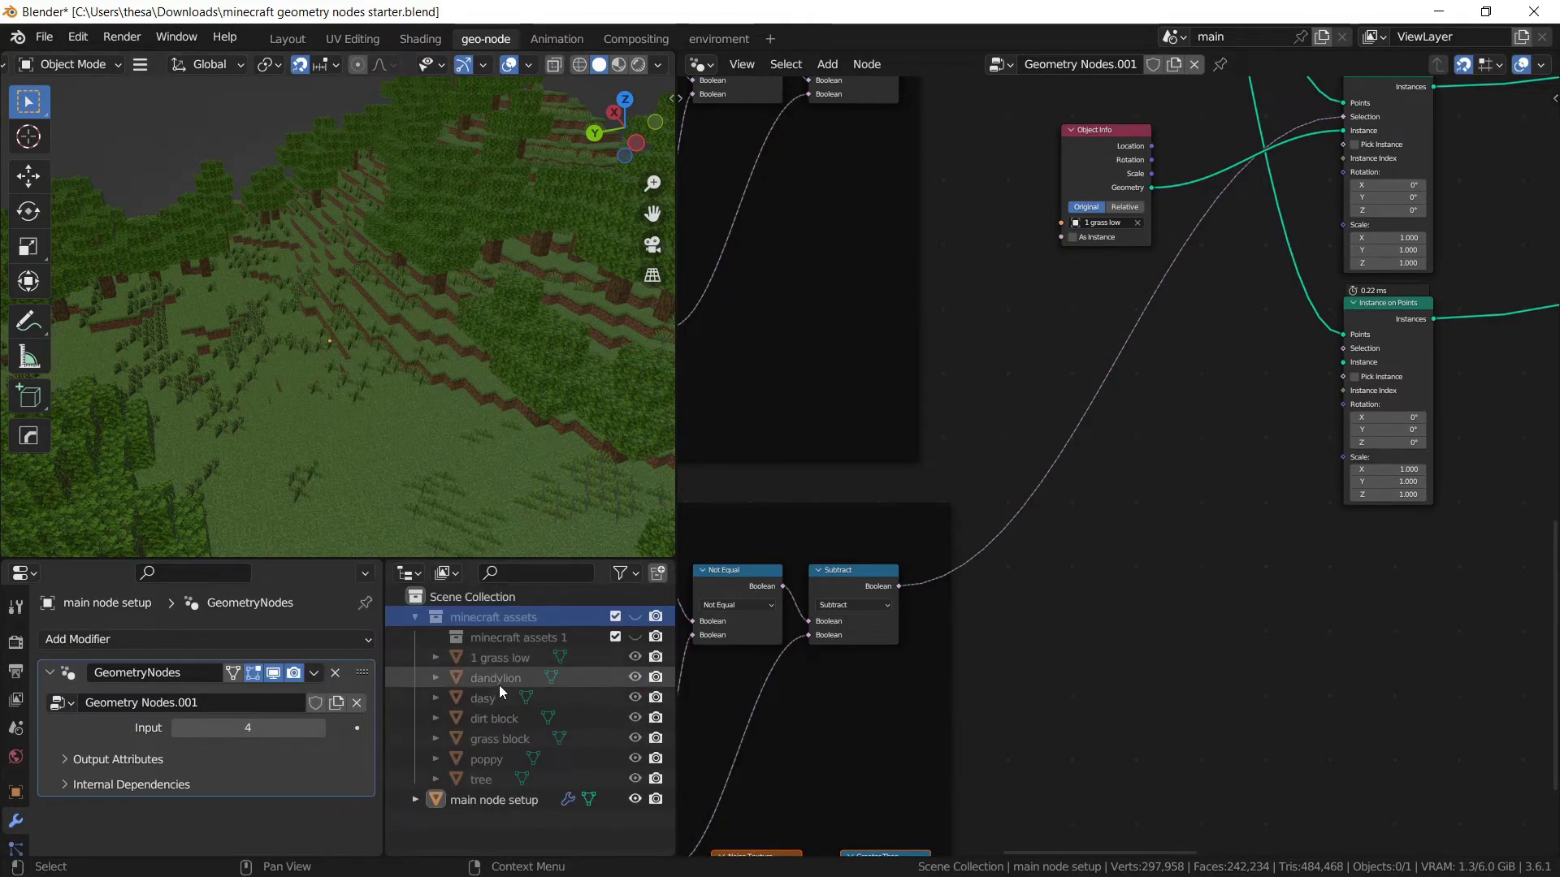
left_click_drag(498, 681, 515, 643)
left_click_drag(495, 765, 519, 645)
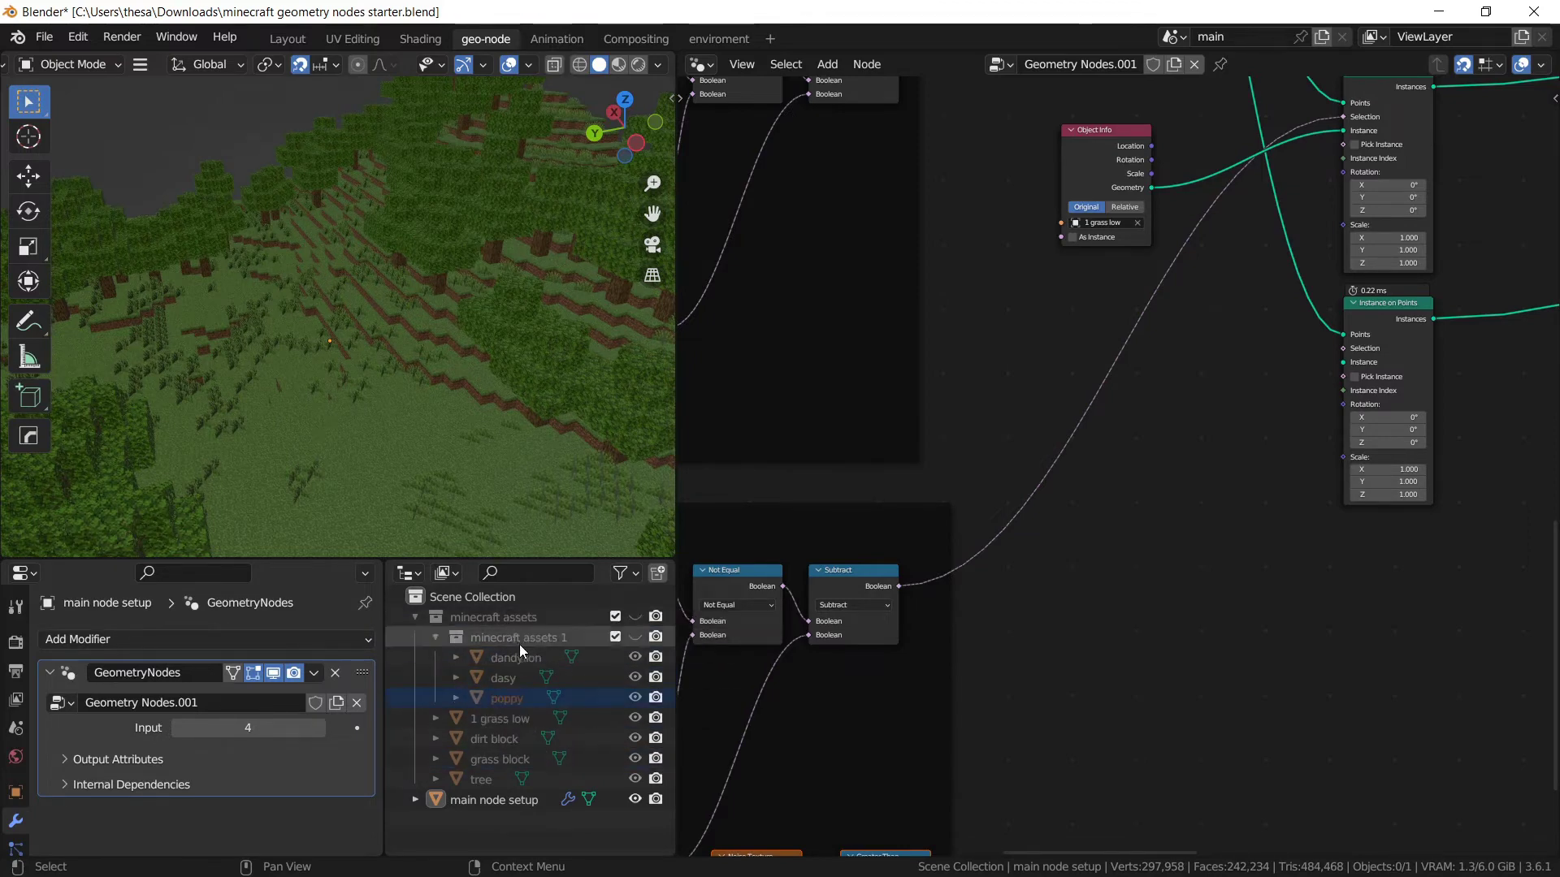
Bring the minecraft assets 1 collection in as a Collection Info node and connect its Instances to the lower Instance on Points node's Instance input.
left_click_drag(519, 639, 1089, 623)
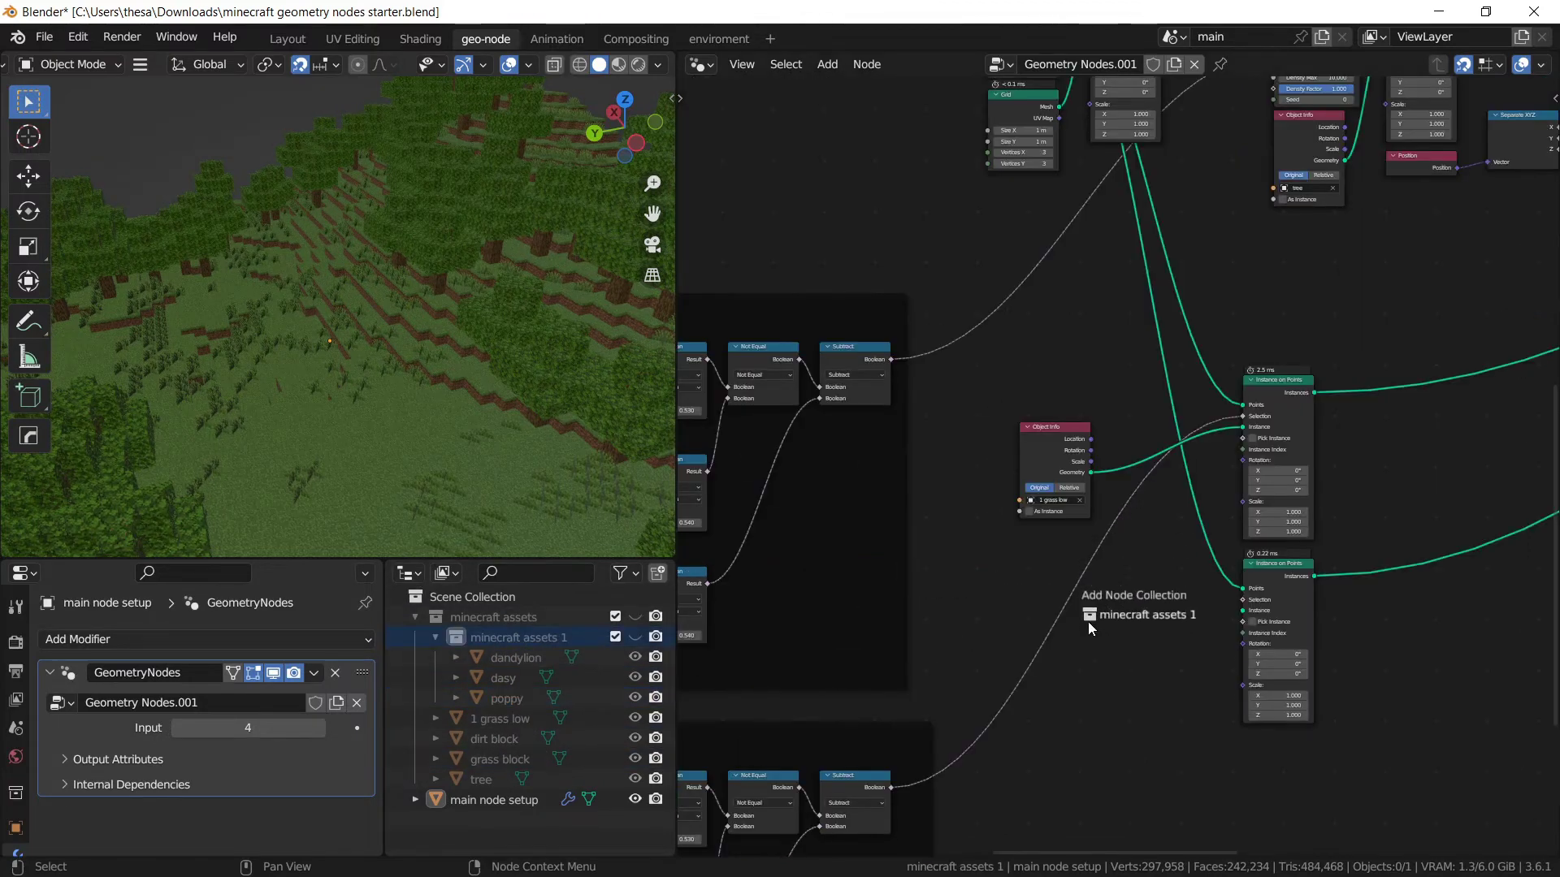
scroll(1156, 642, "up", 4)
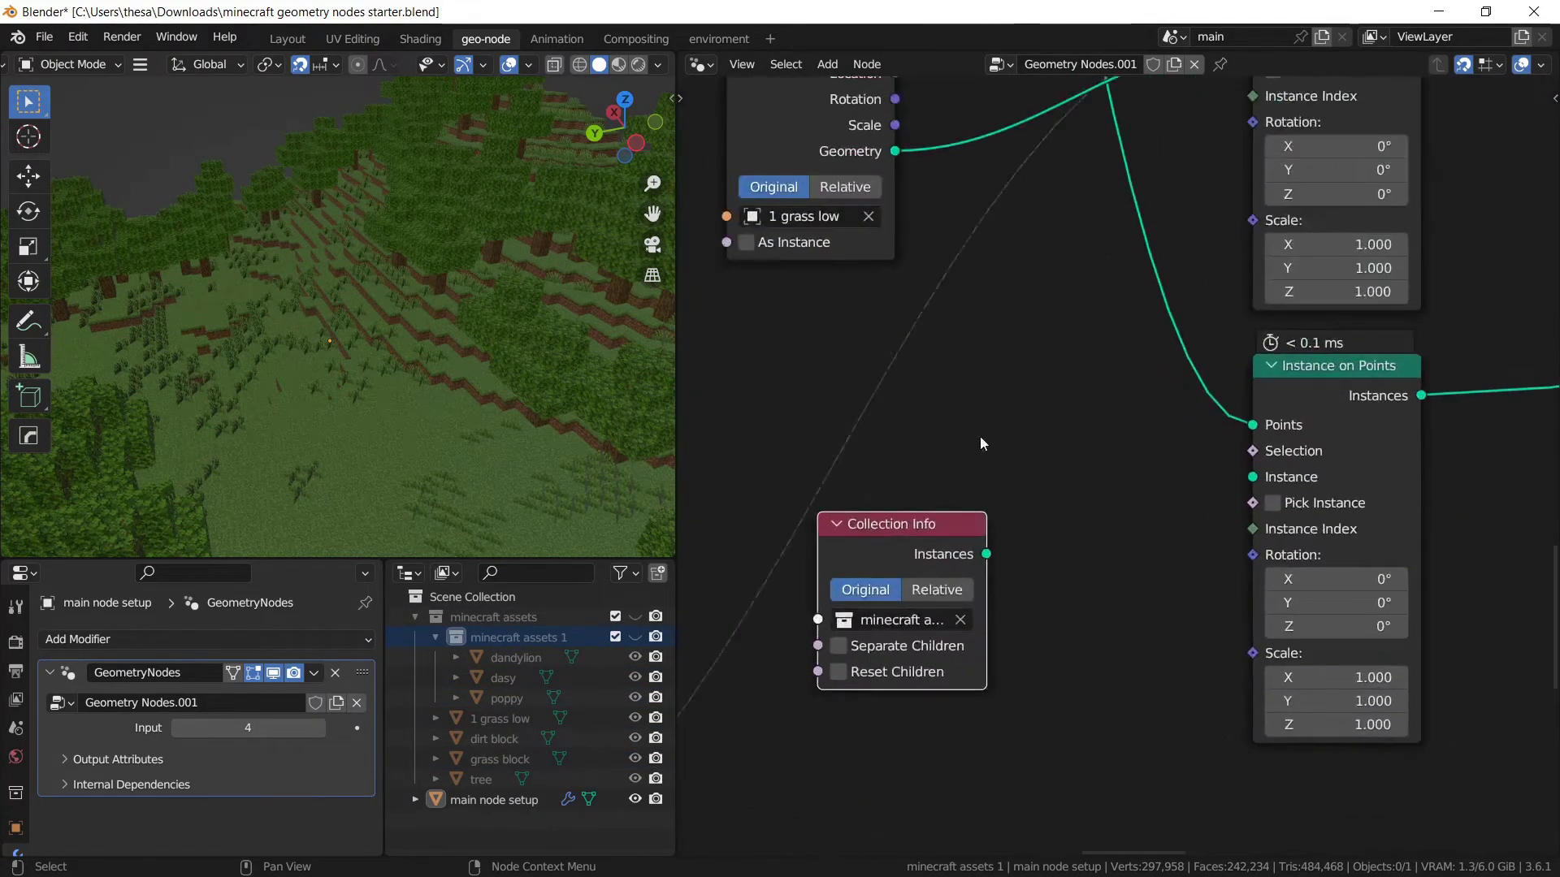
left_click_drag(987, 554, 1074, 481)
left_click_drag(1249, 454, 1252, 477)
Enable Pick Instance on the flower Instance on Points node and Separate Children on the Collection Info node.
middle_click_drag(471, 445, 450, 398, "shift")
scroll(343, 349, "up", 15)
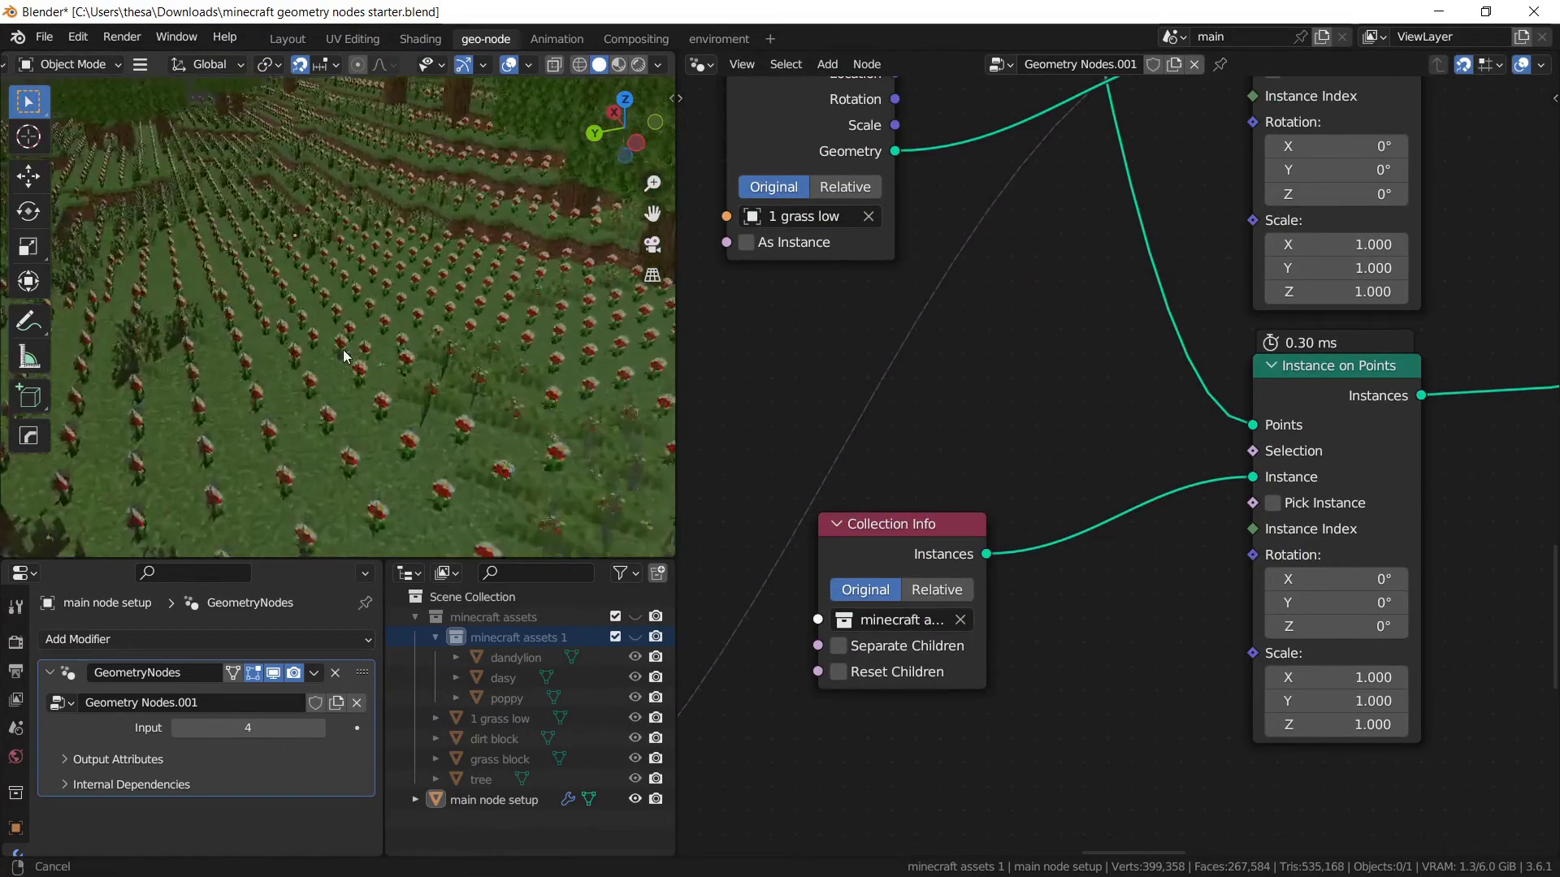
middle_click_drag(348, 333, 345, 327, "shift")
scroll(348, 328, "down", 6)
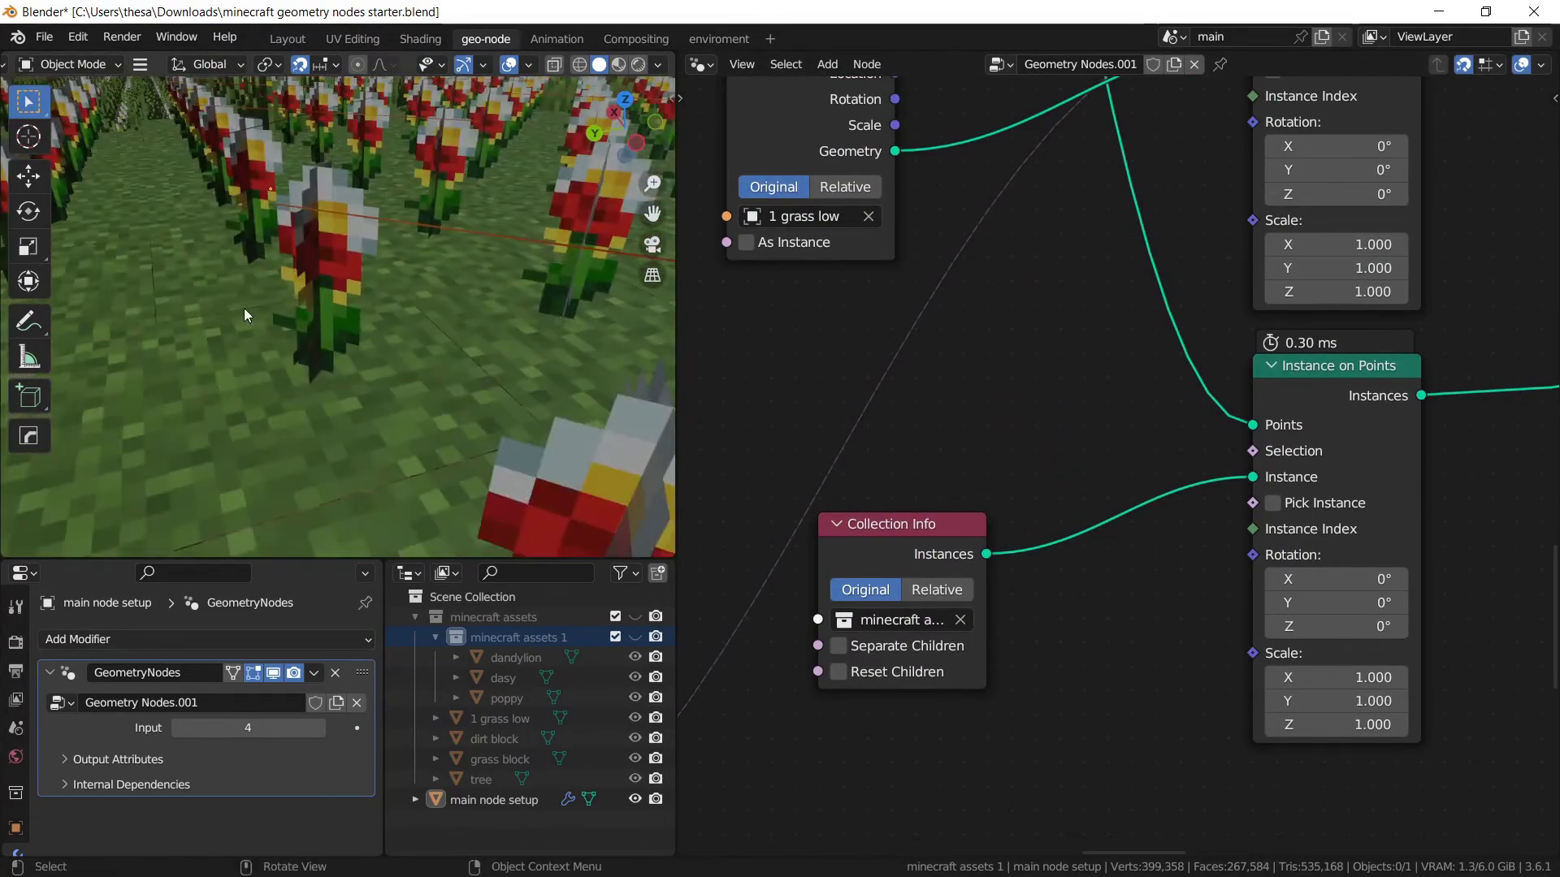
scroll(1118, 466, "up", 3)
middle_click_drag(1250, 581, 1227, 531)
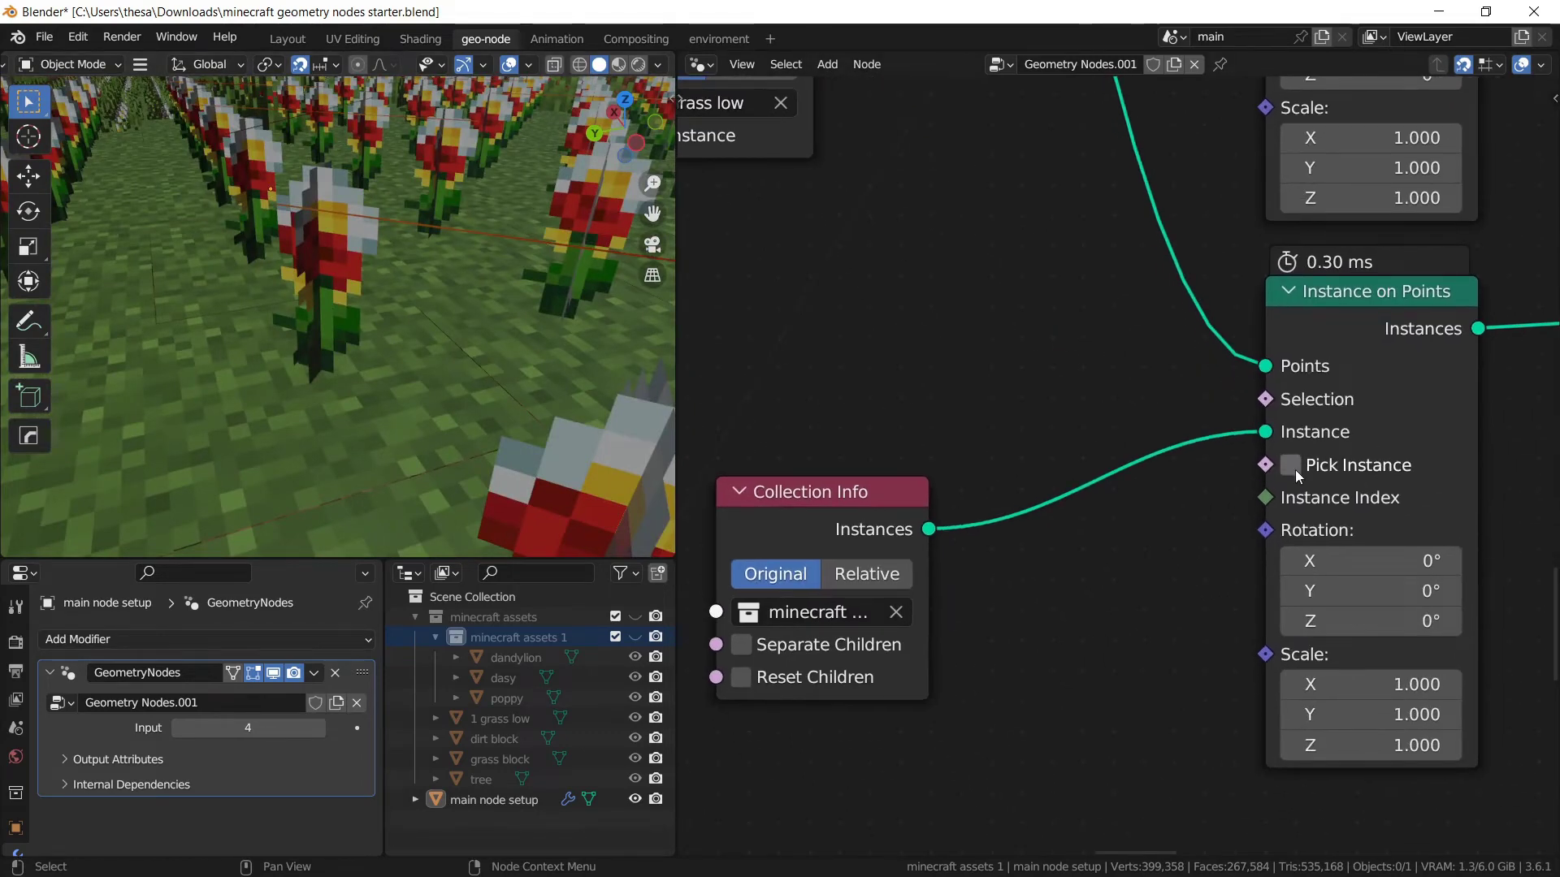
left_click(1291, 466)
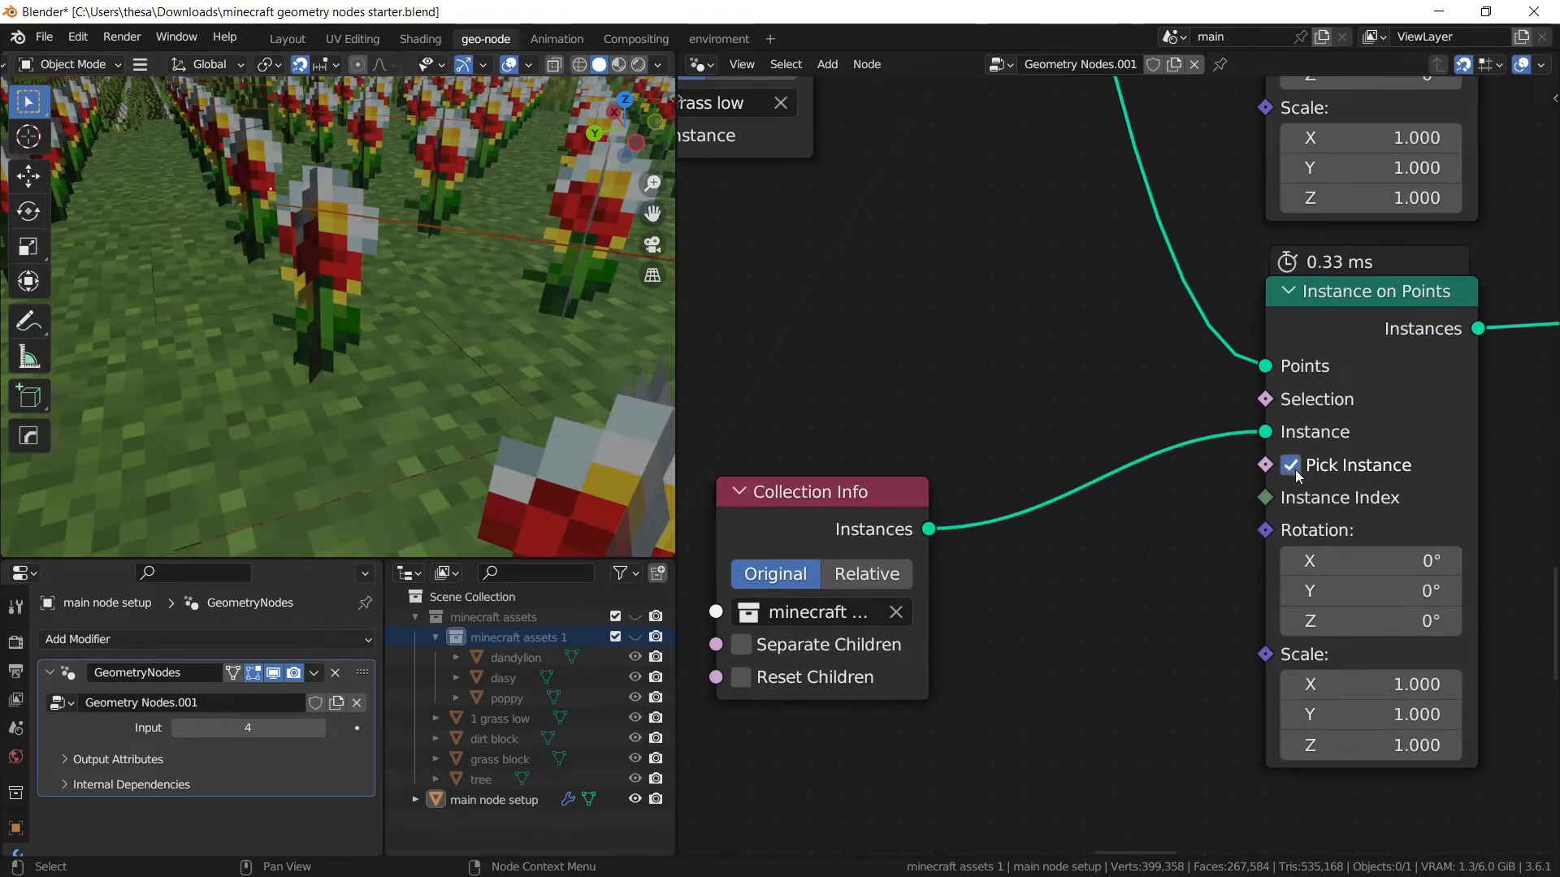
left_click(741, 647)
middle_click_drag(276, 260, 381, 292)
scroll(1030, 483, "down", 6)
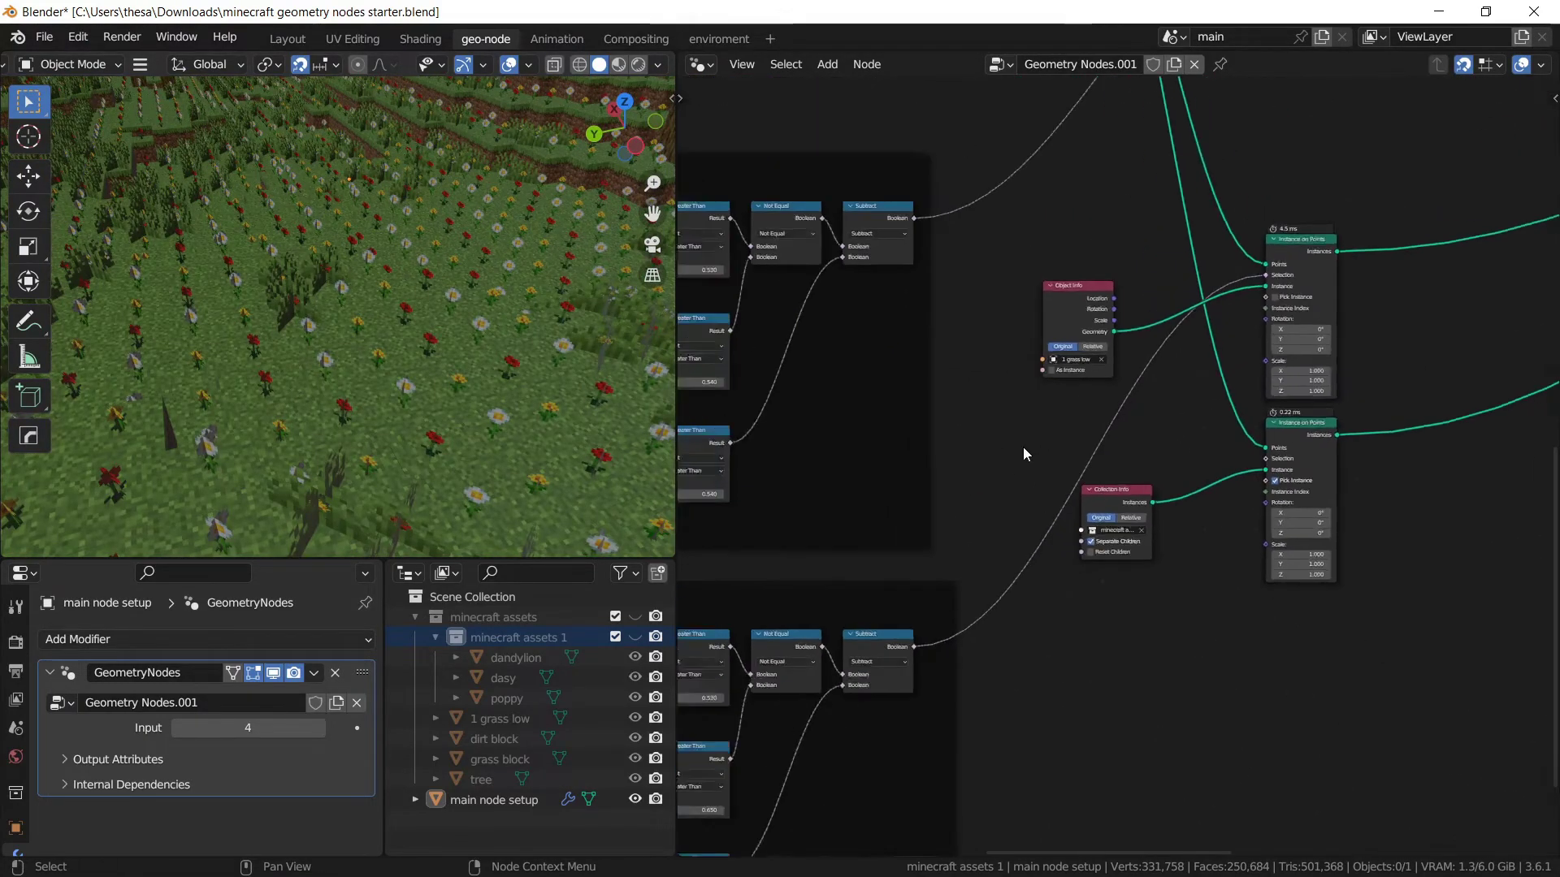
scroll(1008, 381, "down", 5, "shift")
scroll(935, 342, "up", 2)
left_click_drag(900, 372, 870, 205)
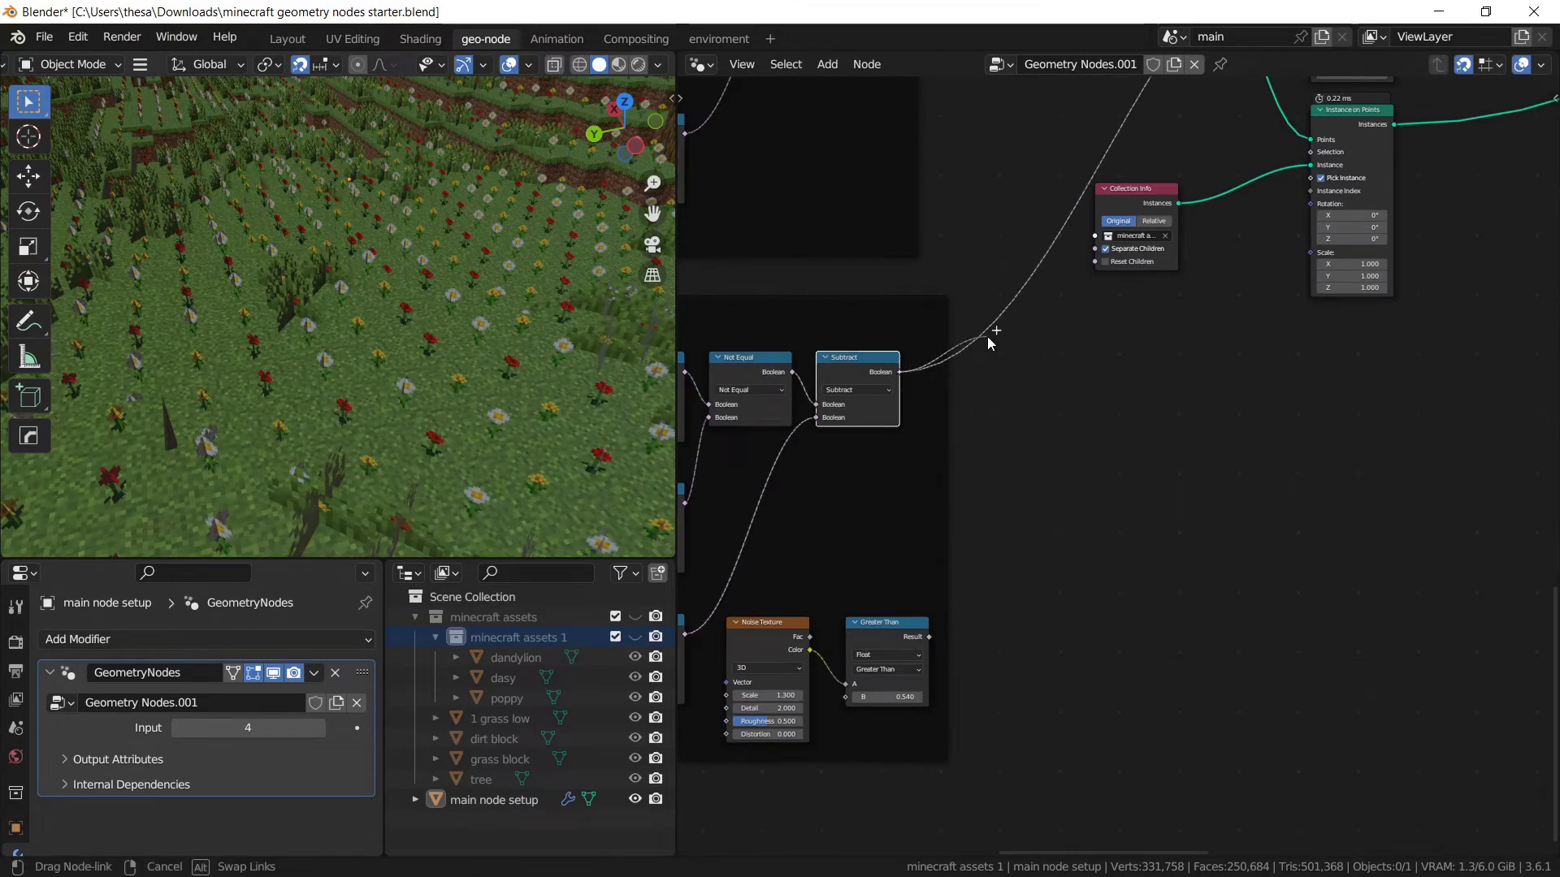
left_click_drag(987, 336, 987, 336)
middle_click_drag(986, 336, 963, 416)
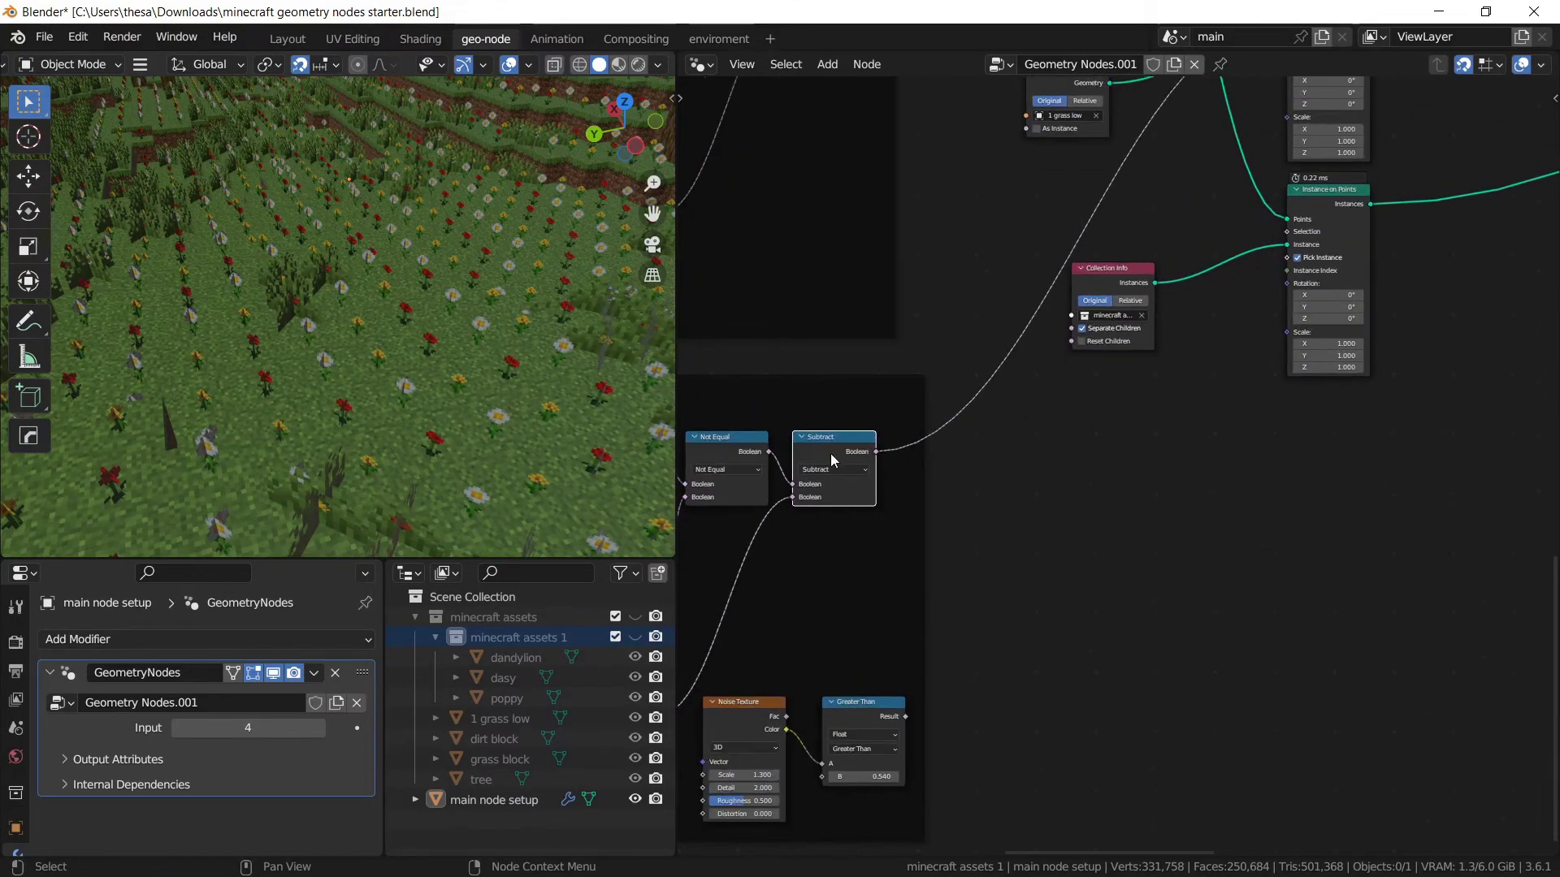
Duplicate the second mask's Subtract node along the X axis, placing the copy beside the original.
scroll(714, 580, "up", 2)
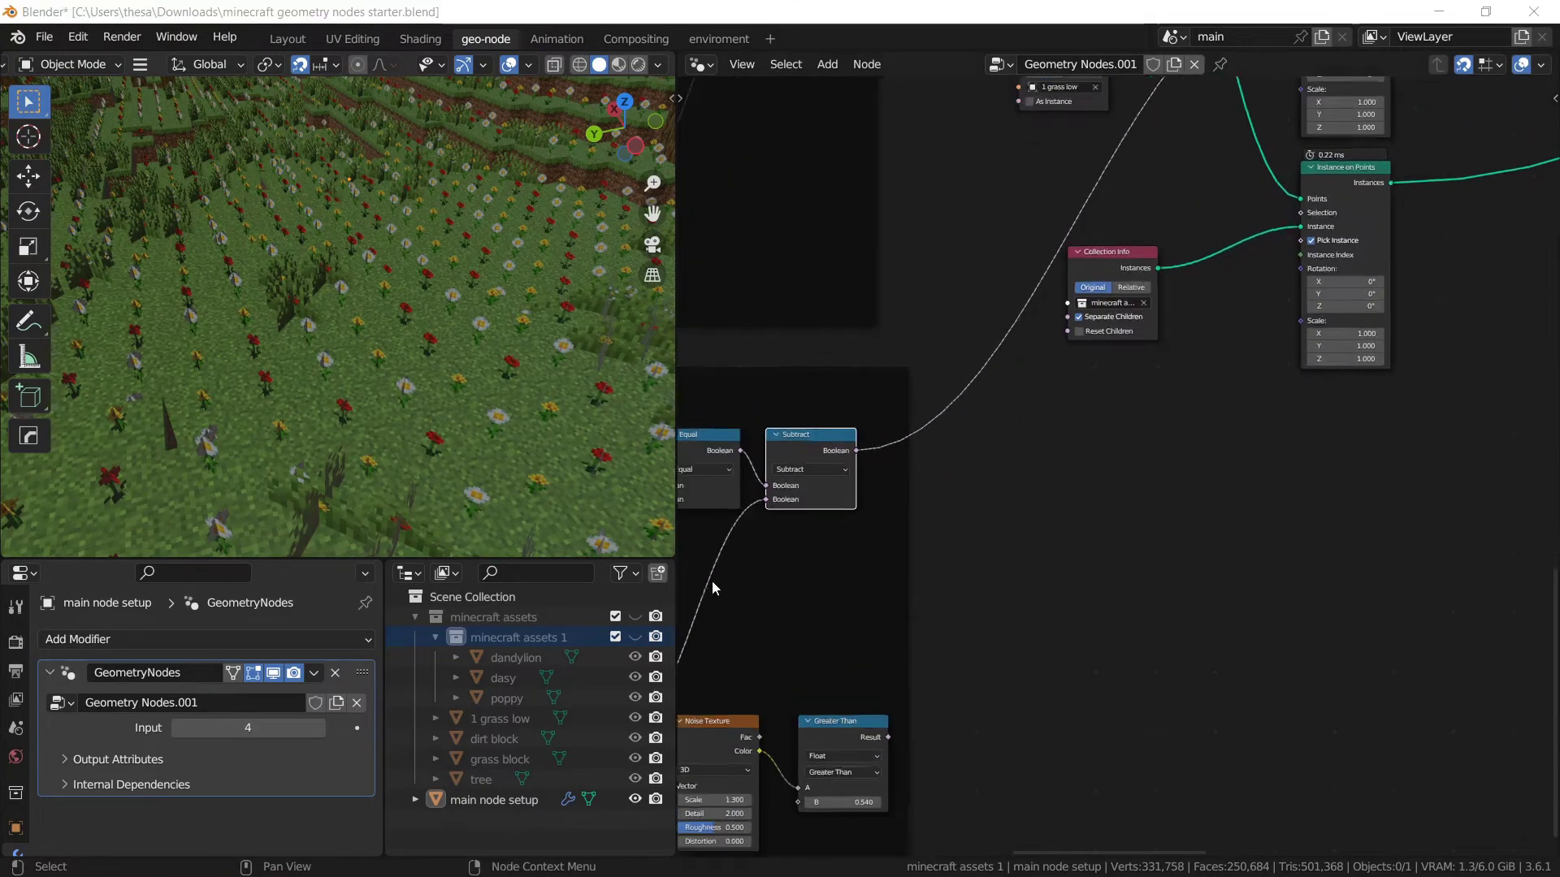
key("shift+d")
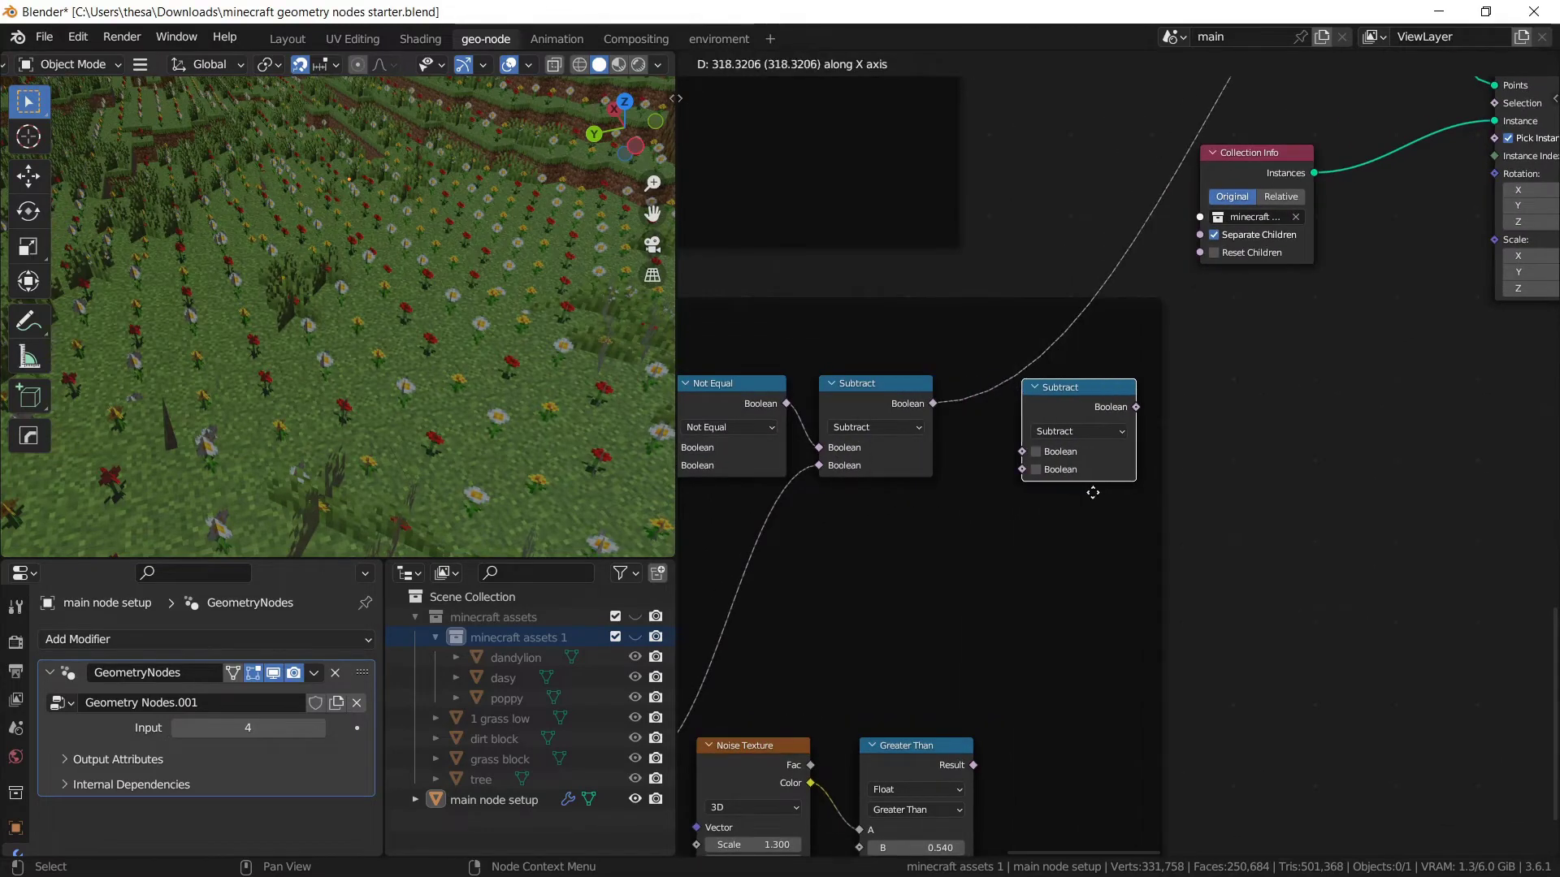
scroll(1109, 486, "up", 1)
left_click(1133, 485)
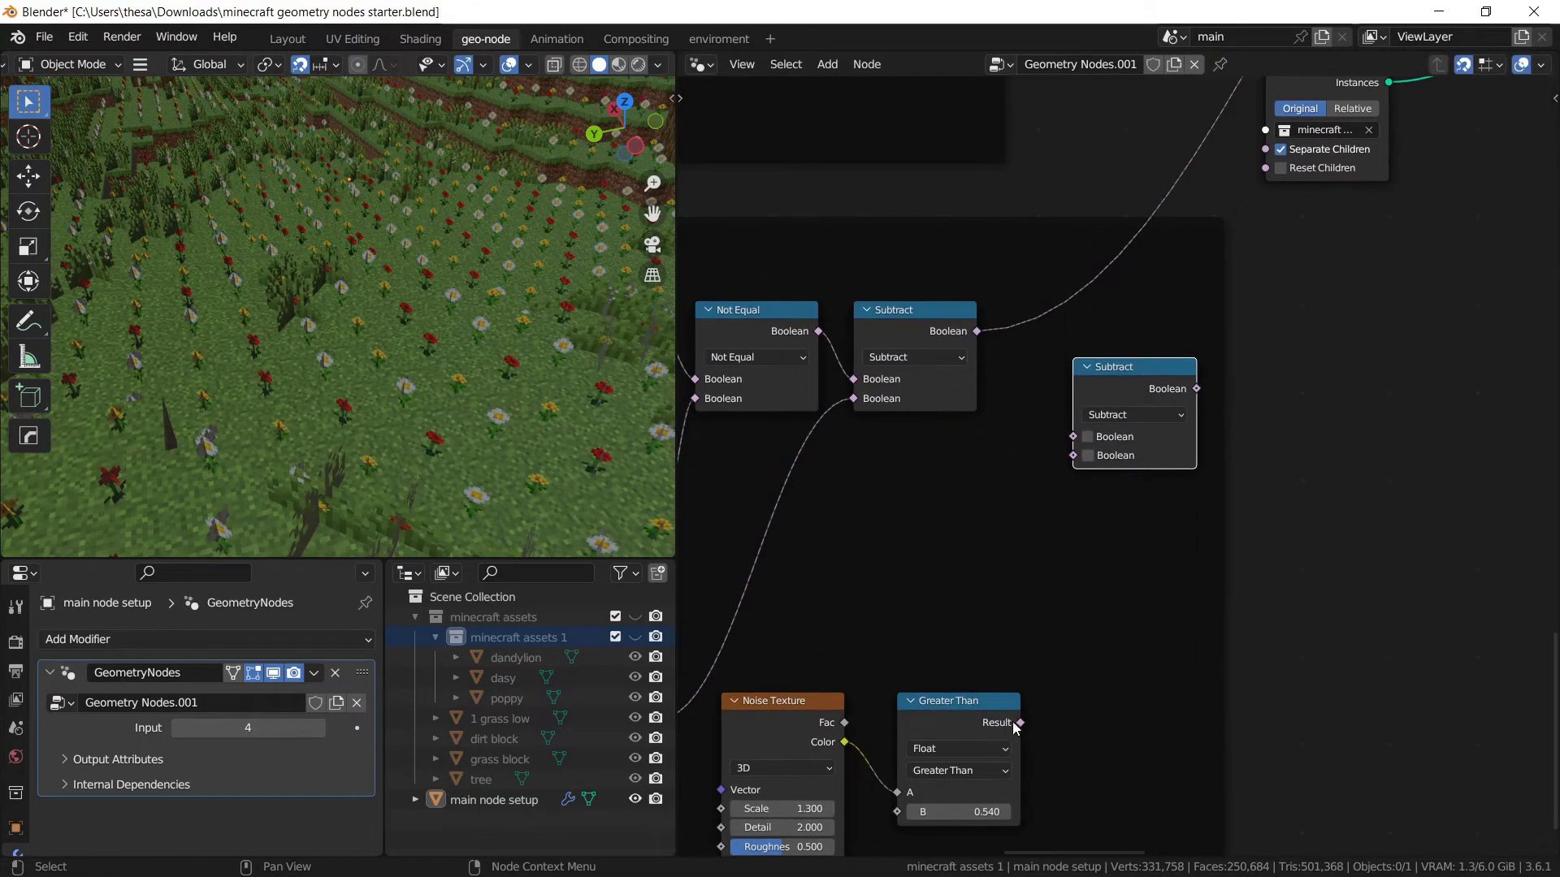
Feed the extra Greater Than and the original Subtract into the duplicated Subtract's first and second inputs, and connect its output to the flower instances' Selection.
left_click_drag(1017, 725, 1072, 436)
left_click_drag(975, 330, 1007, 402)
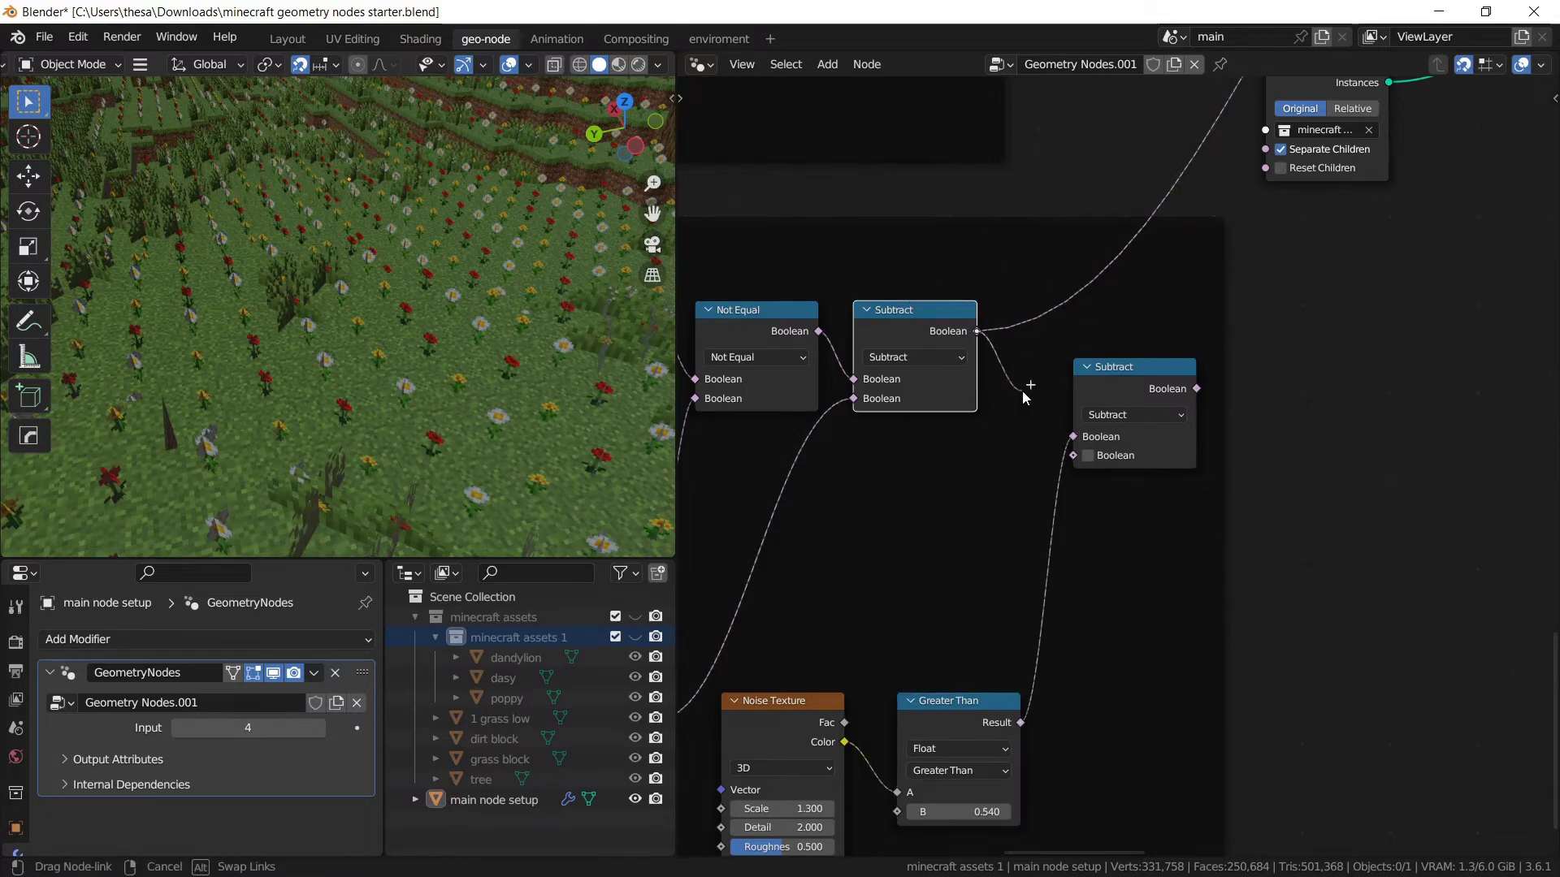
left_click_drag(1067, 456, 1068, 456)
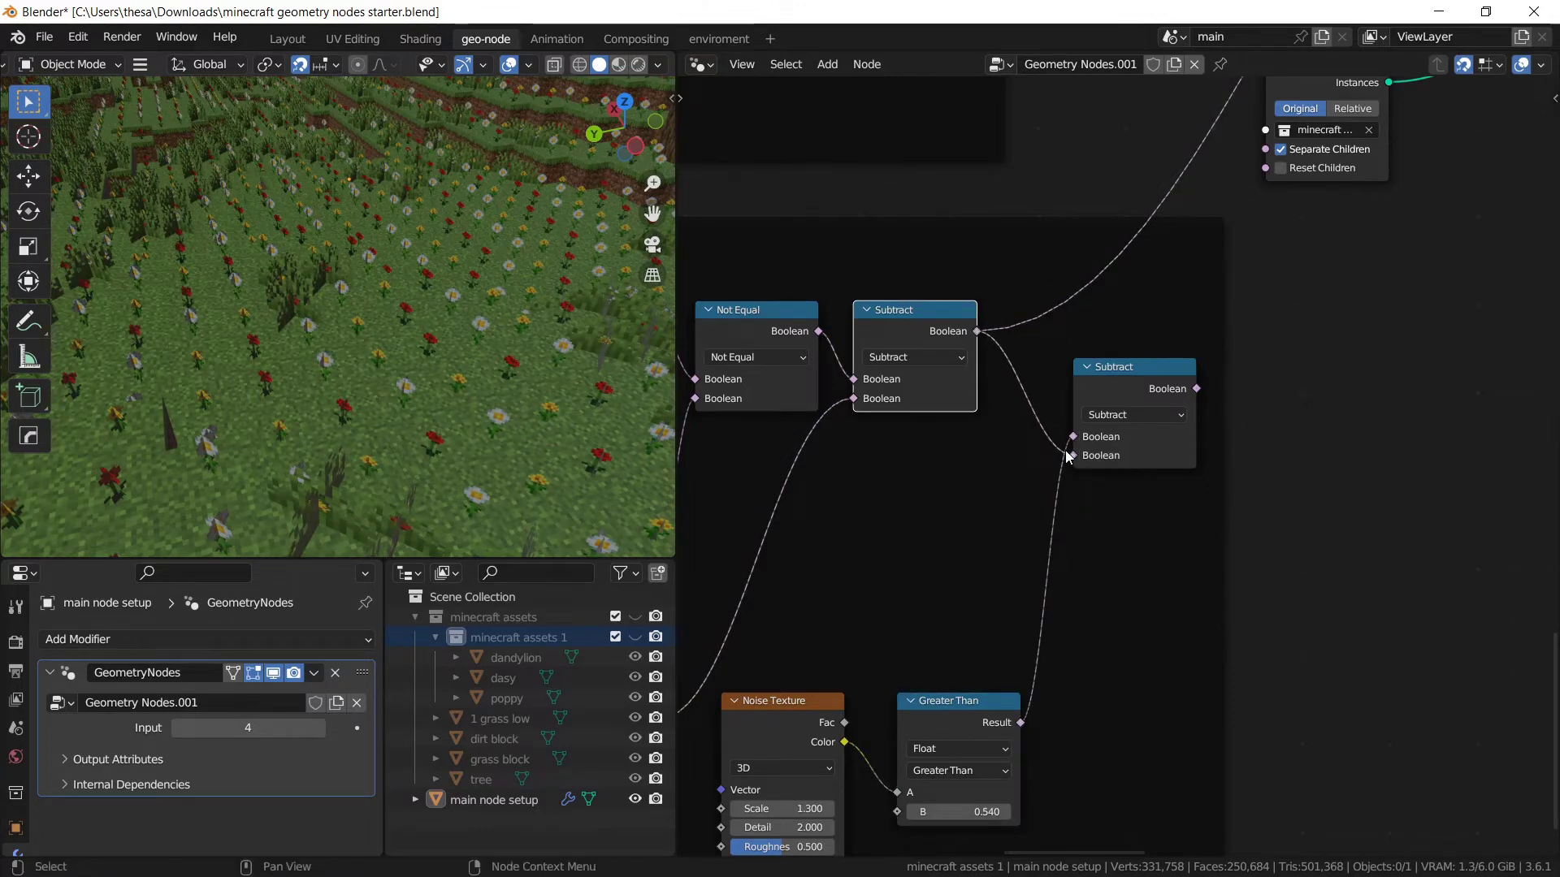
scroll(1046, 416, "down", 1)
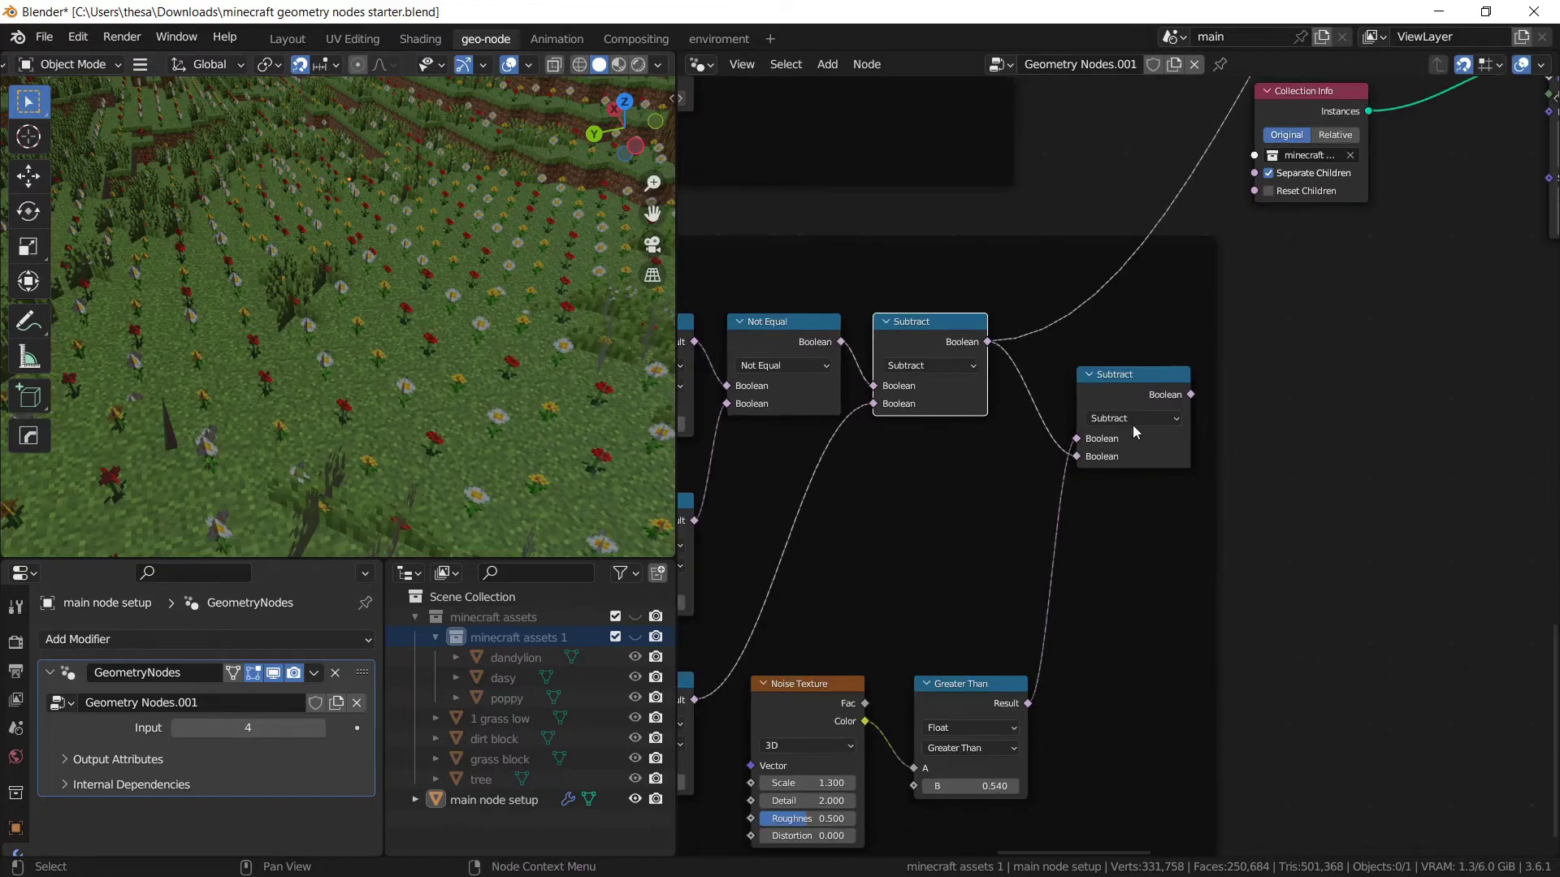
middle_click_drag(1133, 426, 1002, 612)
left_click_drag(1004, 584, 1363, 232)
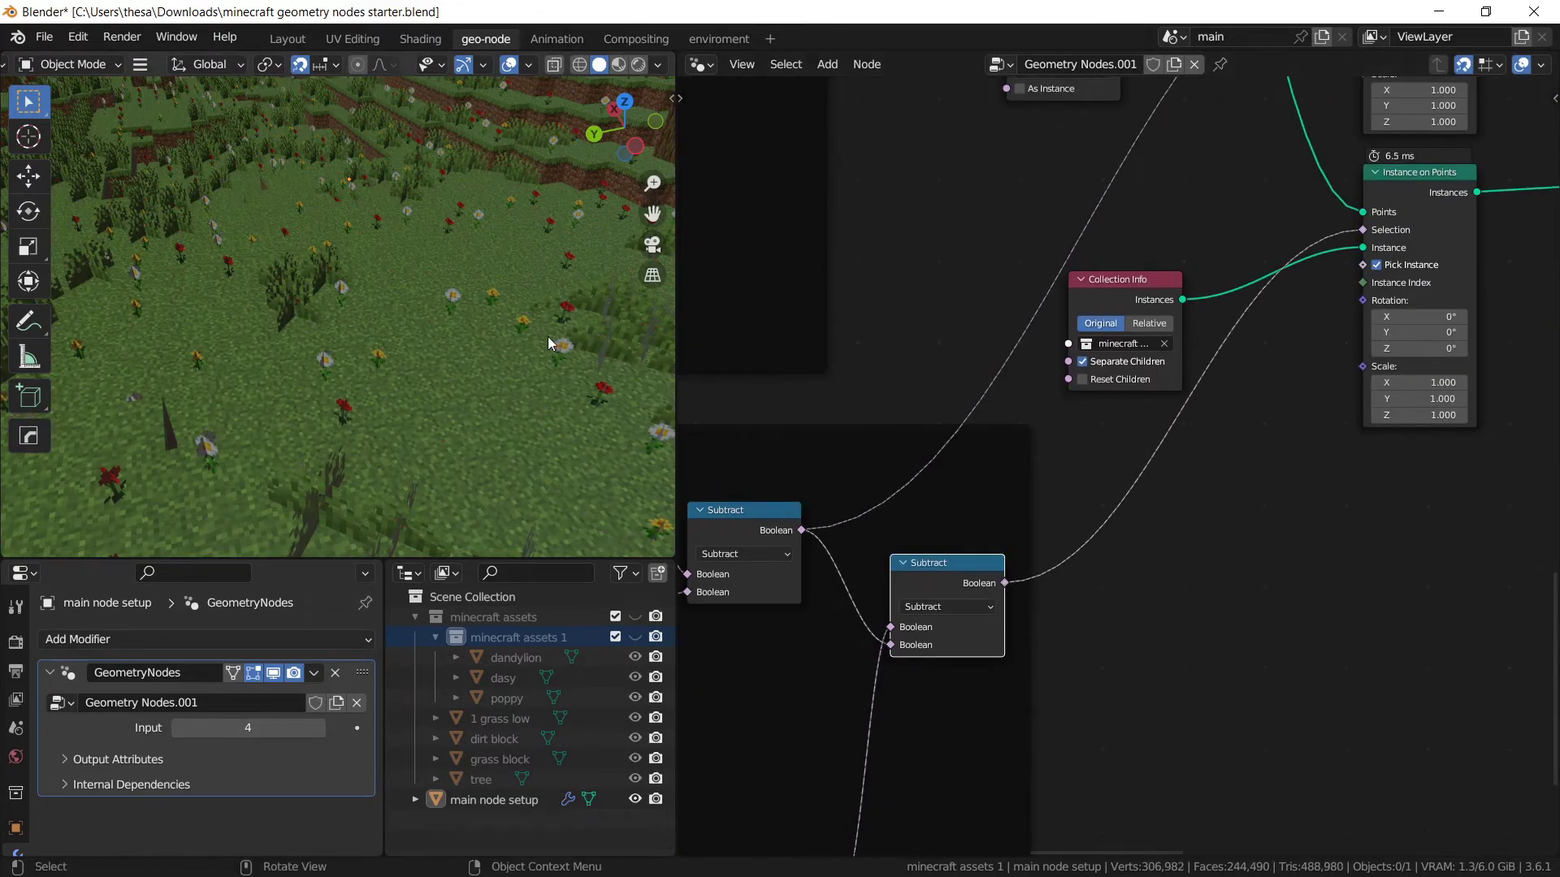
Examine how the flowers are distributed among the grass across the terrain.
middle_click_drag(547, 336, 422, 319)
scroll(421, 318, "up", 2)
mouse_move(310, 313)
middle_mouse_down()
mouse_move(402, 284)
mouse_move(334, 301)
middle_mouse_up()
scroll(334, 300, "down", 3)
scroll(417, 328, "down", 5)
middle_click_drag(417, 328, 377, 317)
scroll(377, 317, "up", 4)
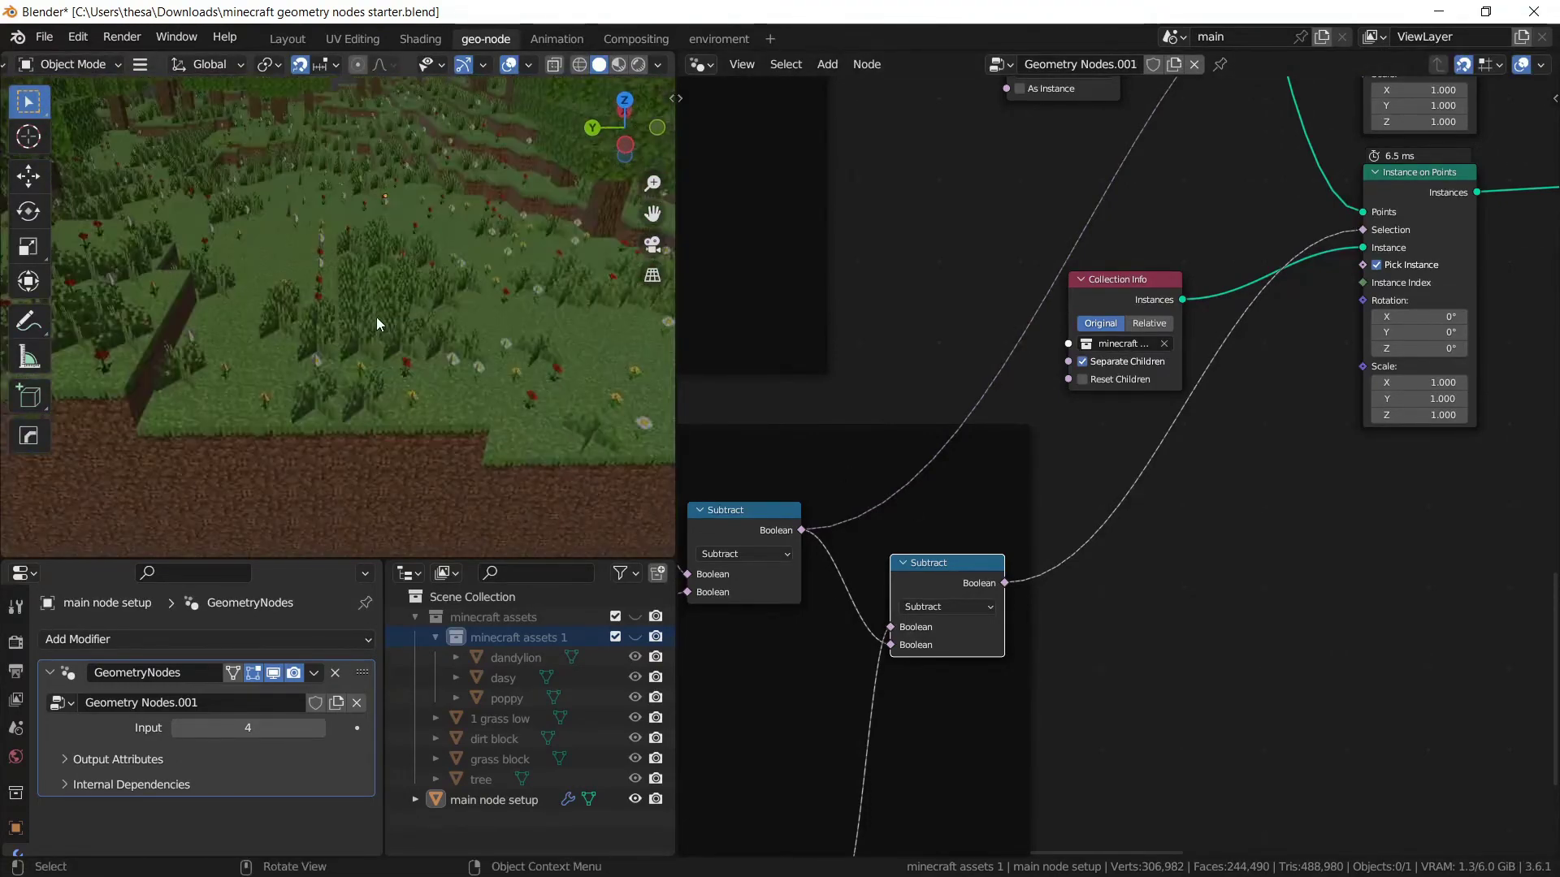
scroll(377, 317, "down", 2)
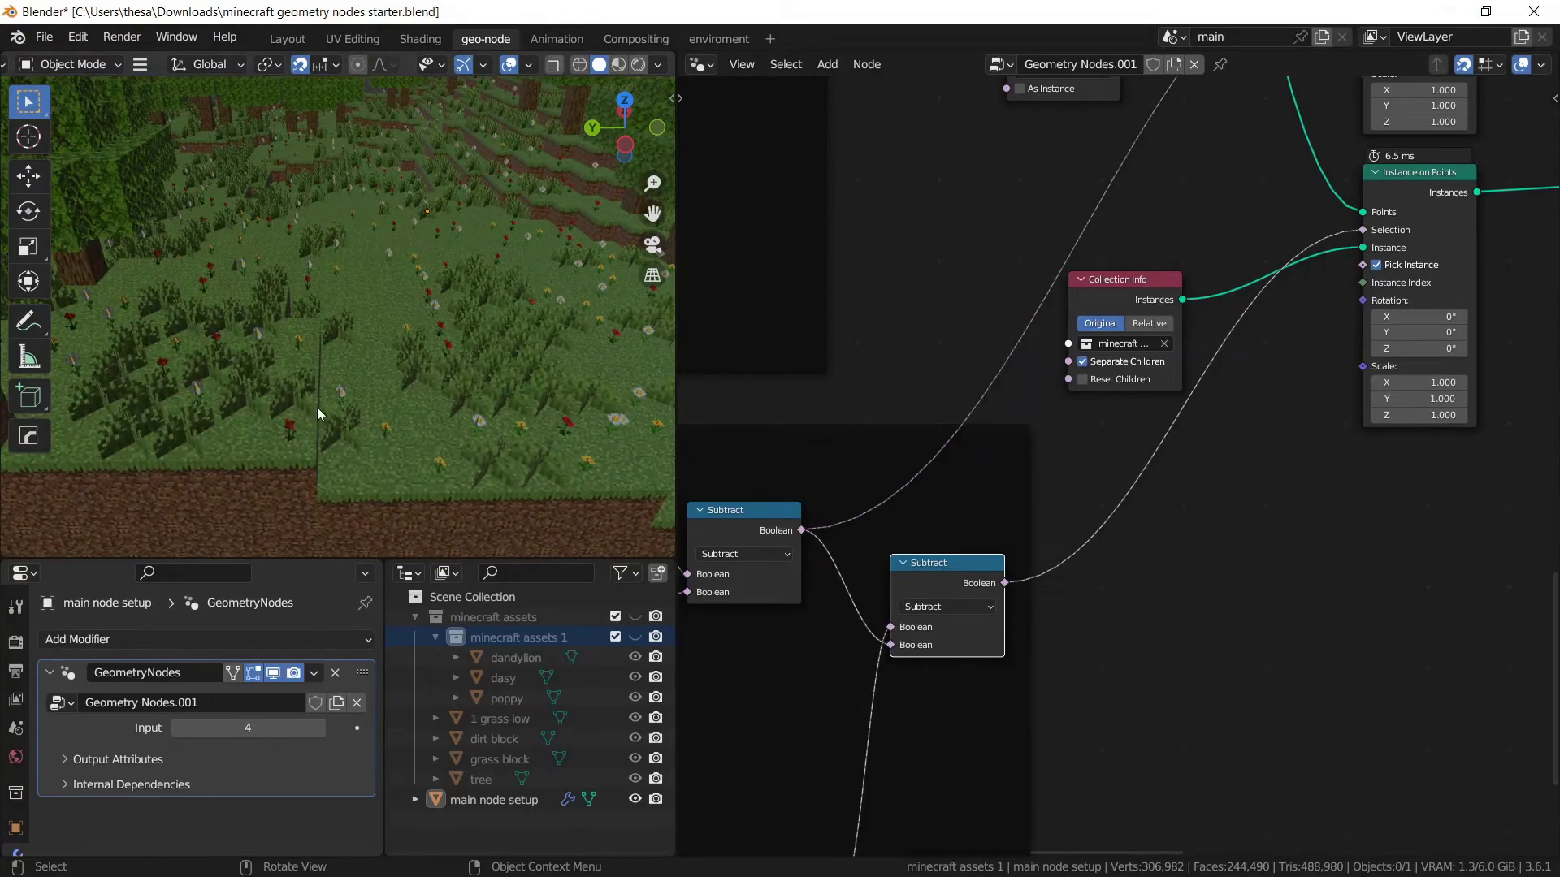
middle_click_drag(288, 358, 294, 354, "shift")
Set the B threshold of the Greater Than node driving the flower mask to 0.640.
scroll(885, 678, "down", 5)
middle_click_drag(884, 678, 1039, 371)
scroll(1070, 435, "up", 5)
scroll(1088, 455, "up", 5)
middle_click_drag(918, 620, 1103, 480)
scroll(1102, 480, "up", 3)
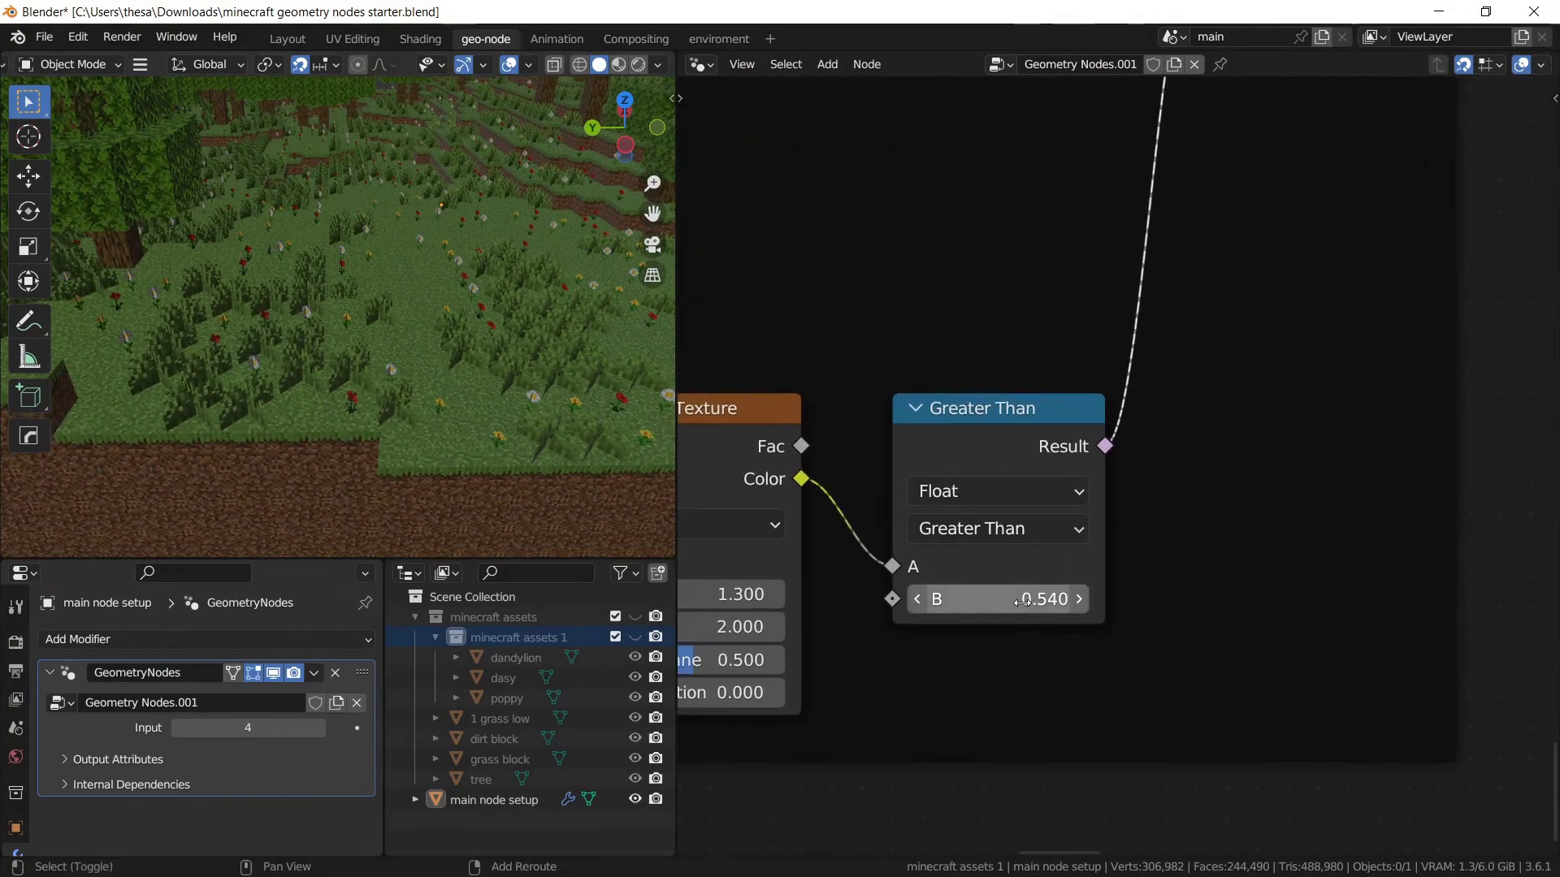
left_click_drag(1020, 597, 1048, 597, "shift")
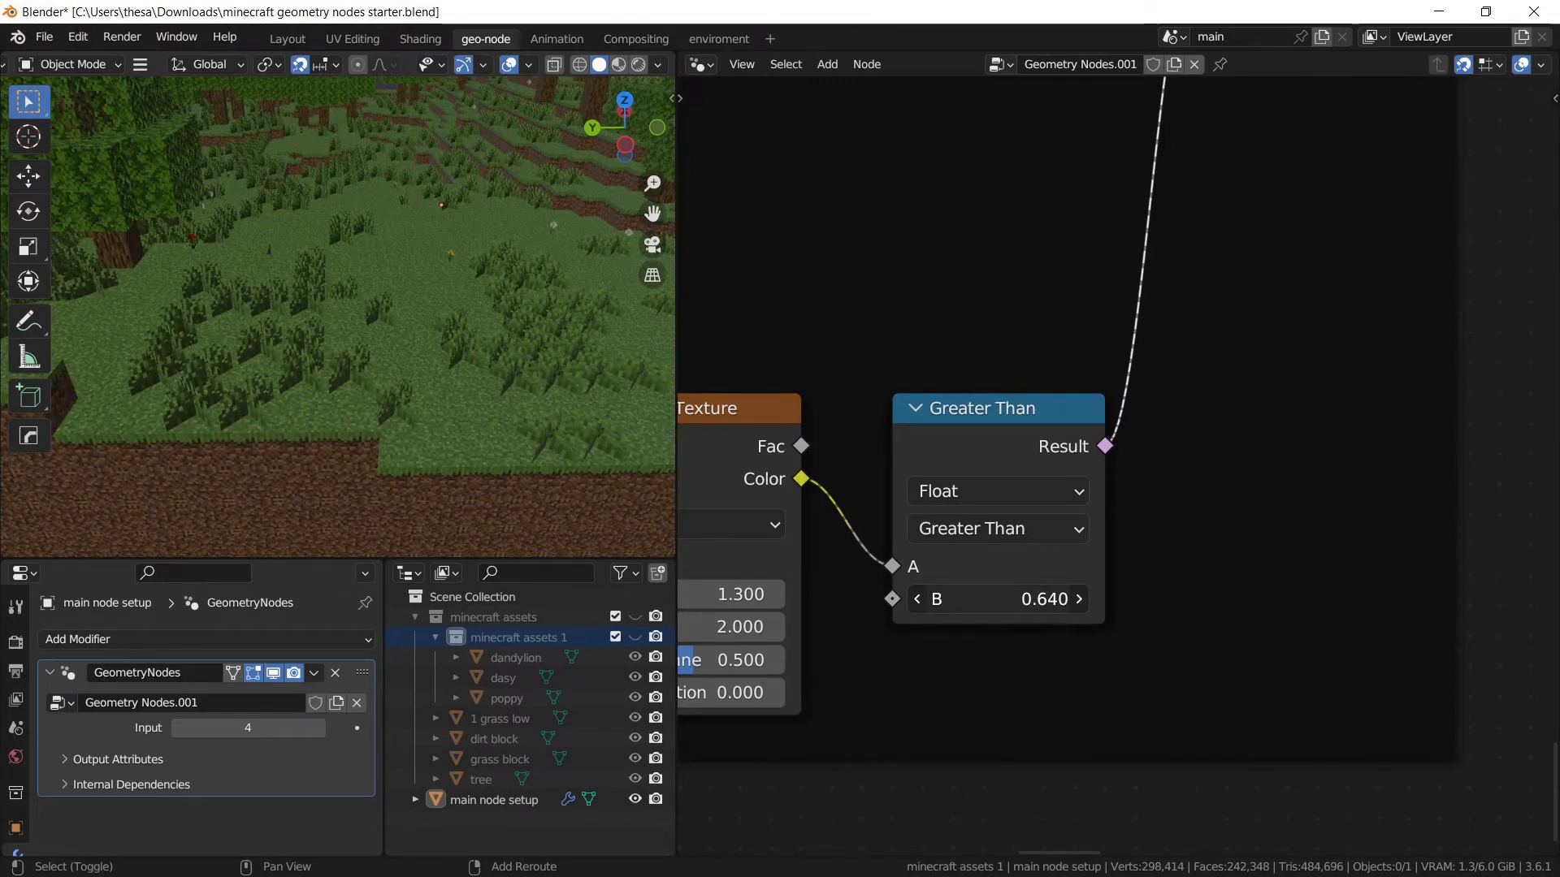
Examine the flower density and whole terrain, and review the complete framed node layout.
middle_click_drag(369, 297, 461, 343)
scroll(490, 315, "up", 4)
scroll(456, 343, "down", 5)
scroll(443, 333, "up", 6)
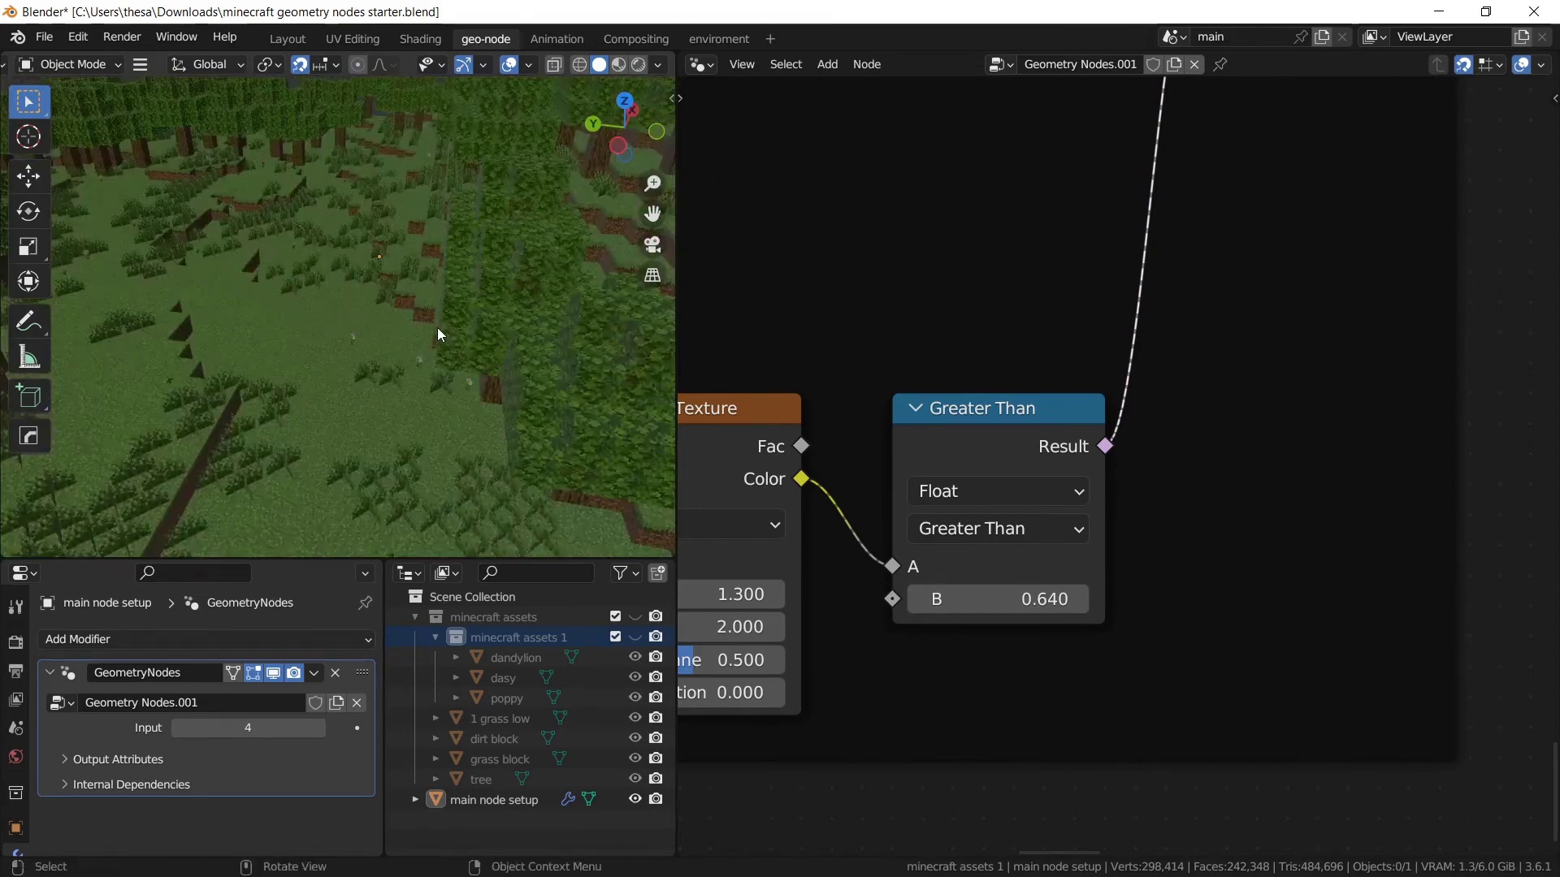
key("ctrl+space")
key("Home")
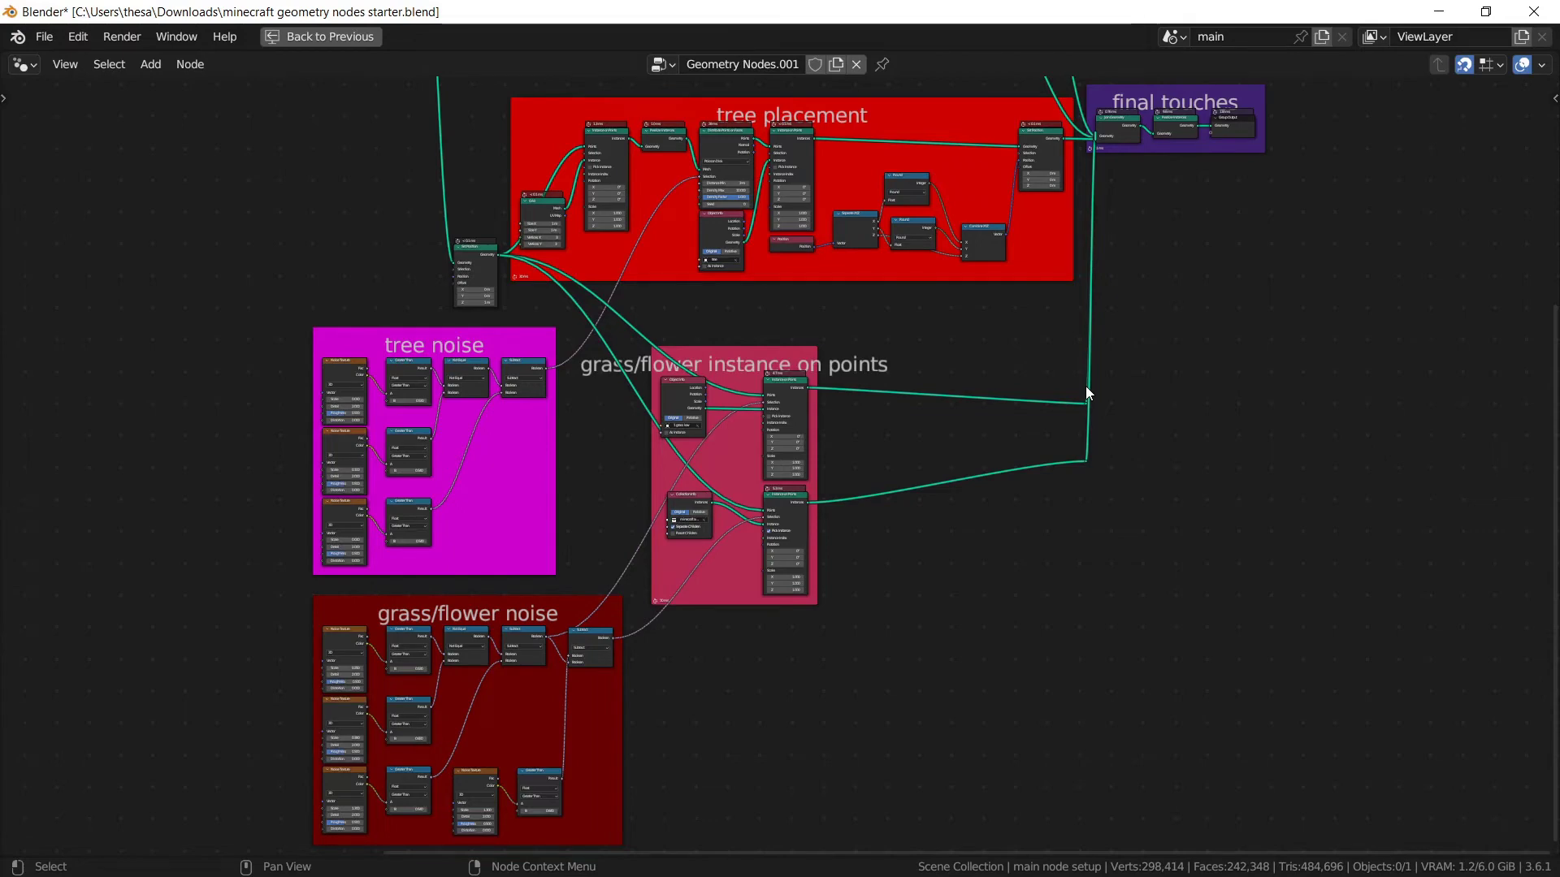
key("ctrl+space")
scroll(343, 375, "down", 5)
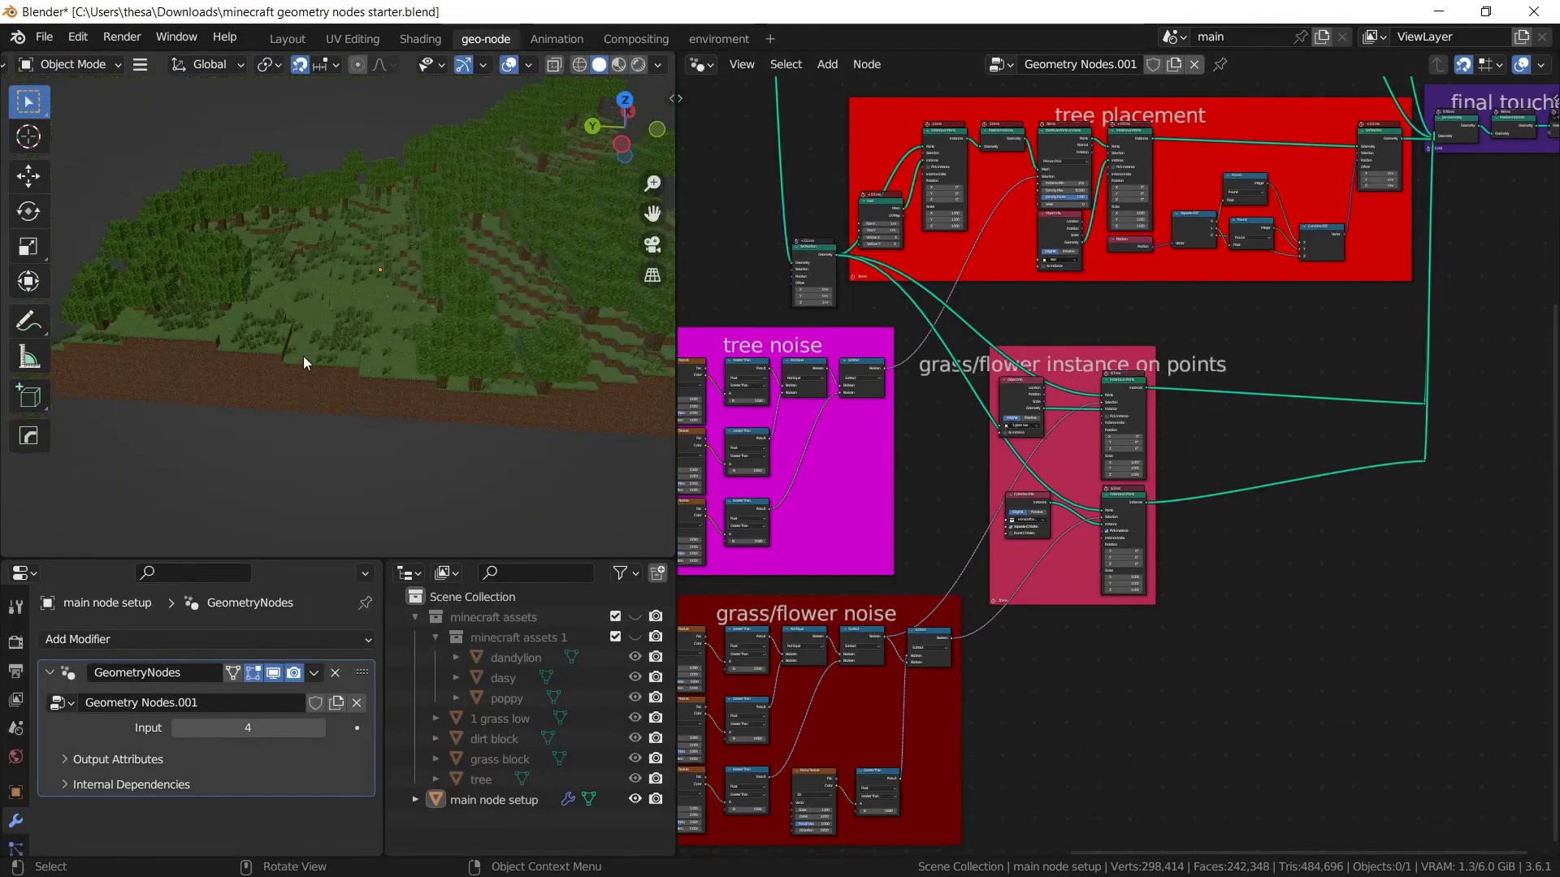
middle_click_drag(304, 356, 358, 394)
scroll(951, 480, "down", 3)
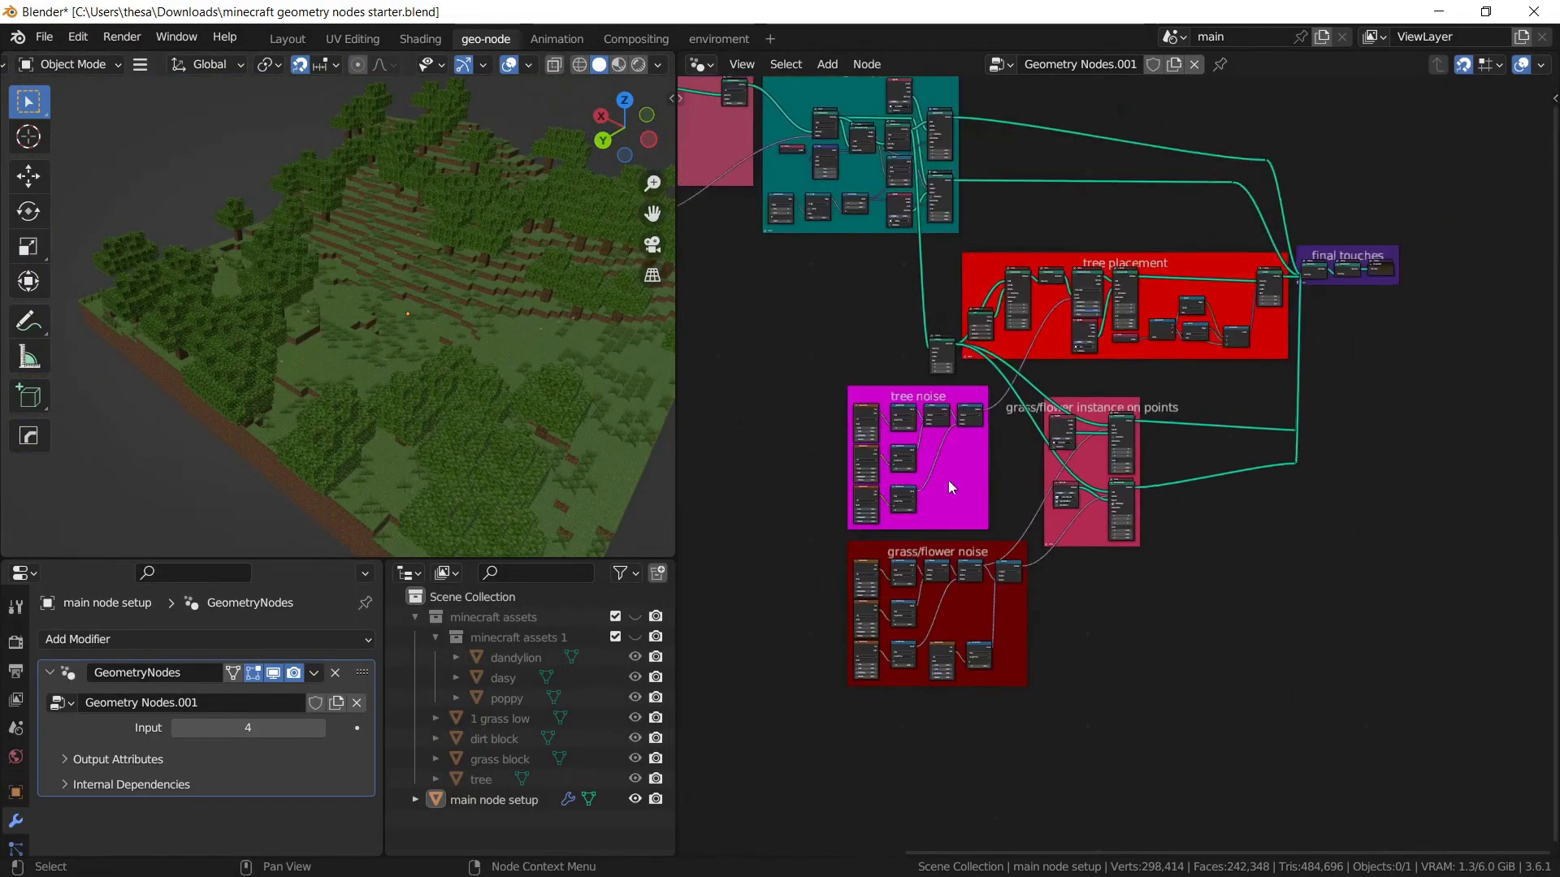
Move the Position node out of the delete system frame, leaving room between it and Separate XYZ.
middle_click_drag(869, 478, 1131, 487)
scroll(949, 501, "up", 2)
scroll(1131, 487, "up", 2)
middle_click_drag(947, 408, 1162, 439)
scroll(1162, 438, "up", 4)
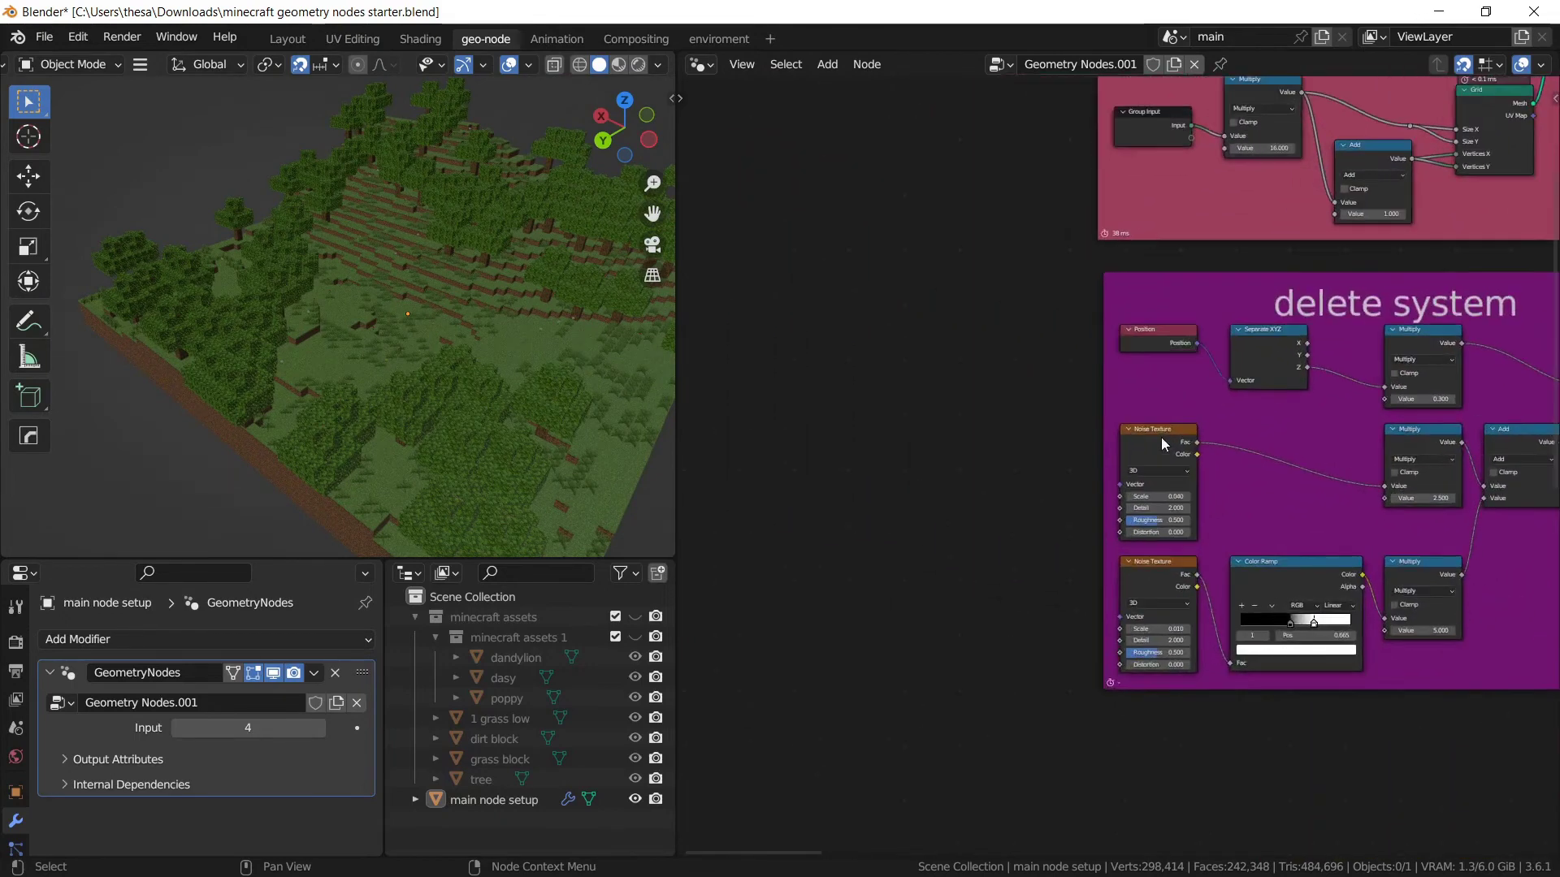
scroll(1164, 352, "up", 2)
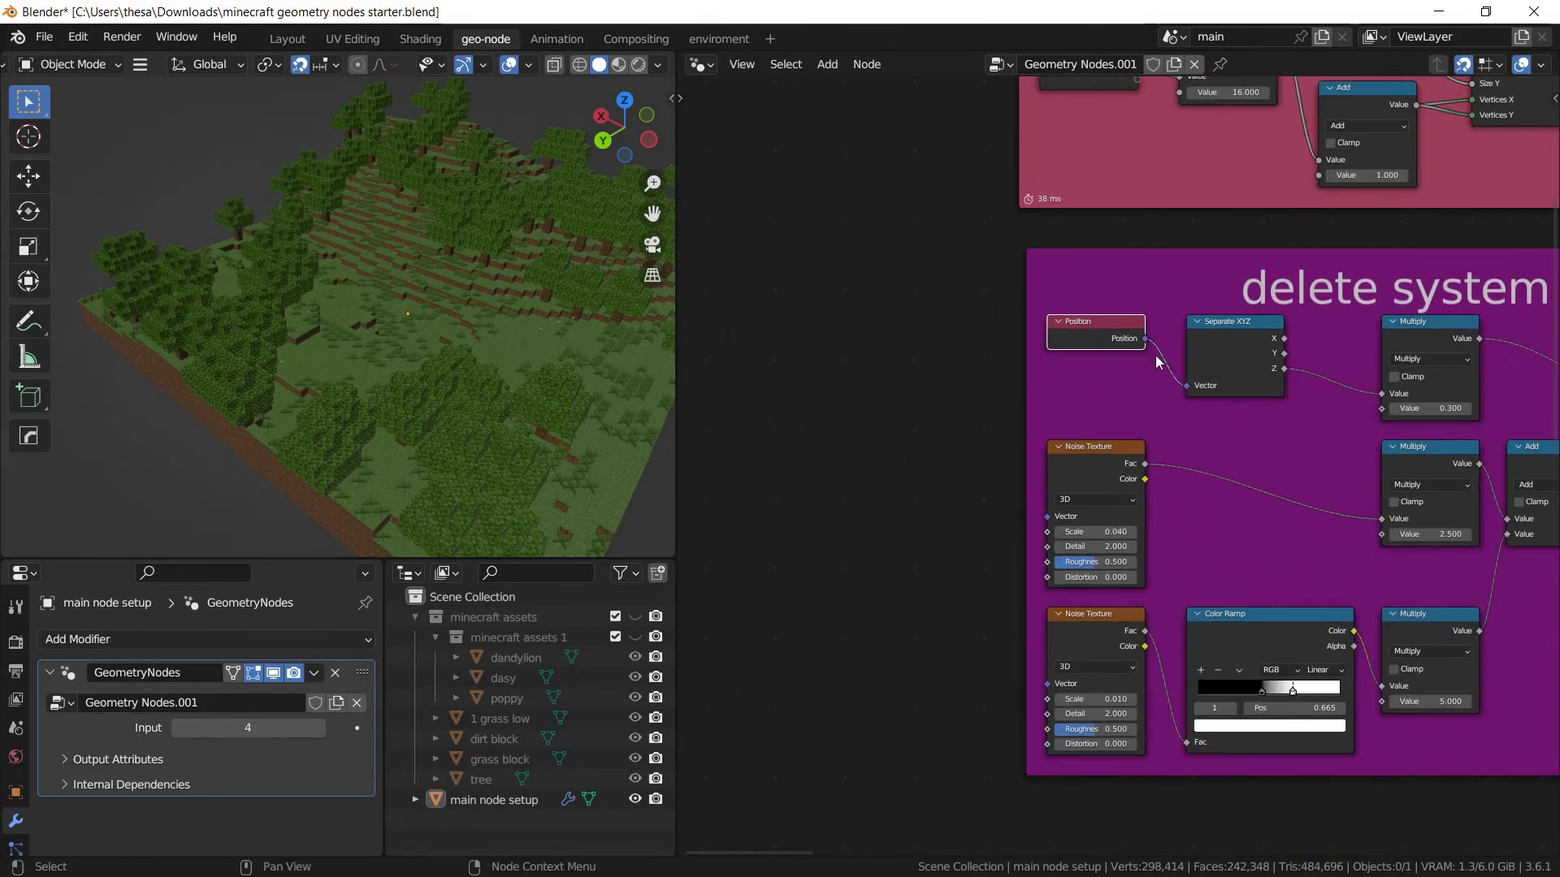
scroll(1155, 354, "down", 1)
key("g")
left_click(677, 336)
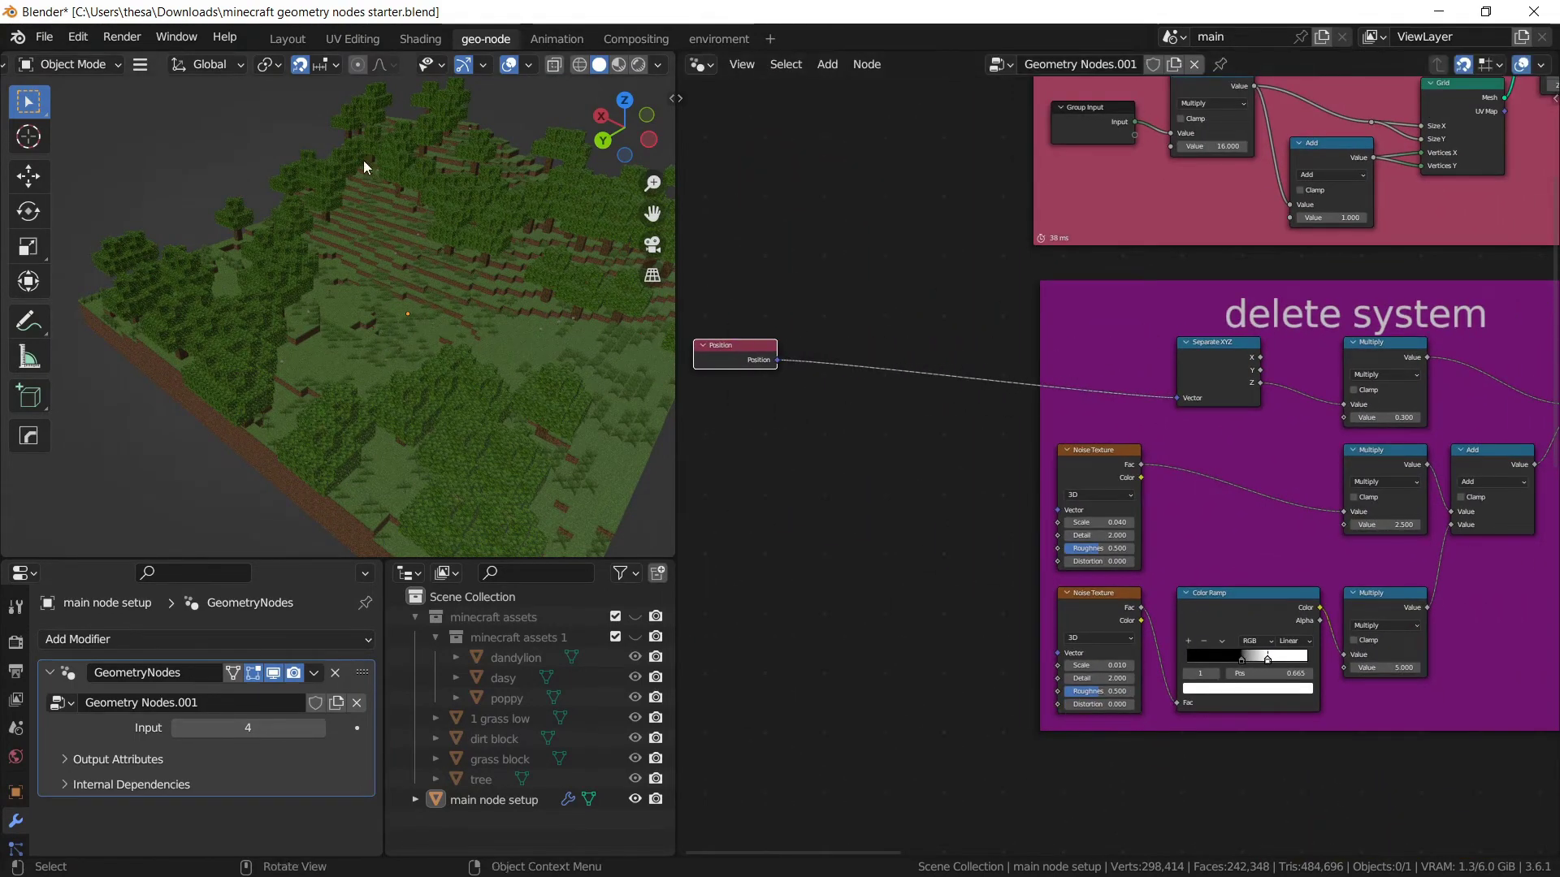
scroll(1119, 243, "up", 1)
middle_click_drag(813, 279, 1030, 255)
key("g")
left_click(931, 314)
left_click(936, 312)
Insert a Vector Math node set to Add on the link between Position and Separate XYZ.
key("shift+a")
left_click(1029, 255)
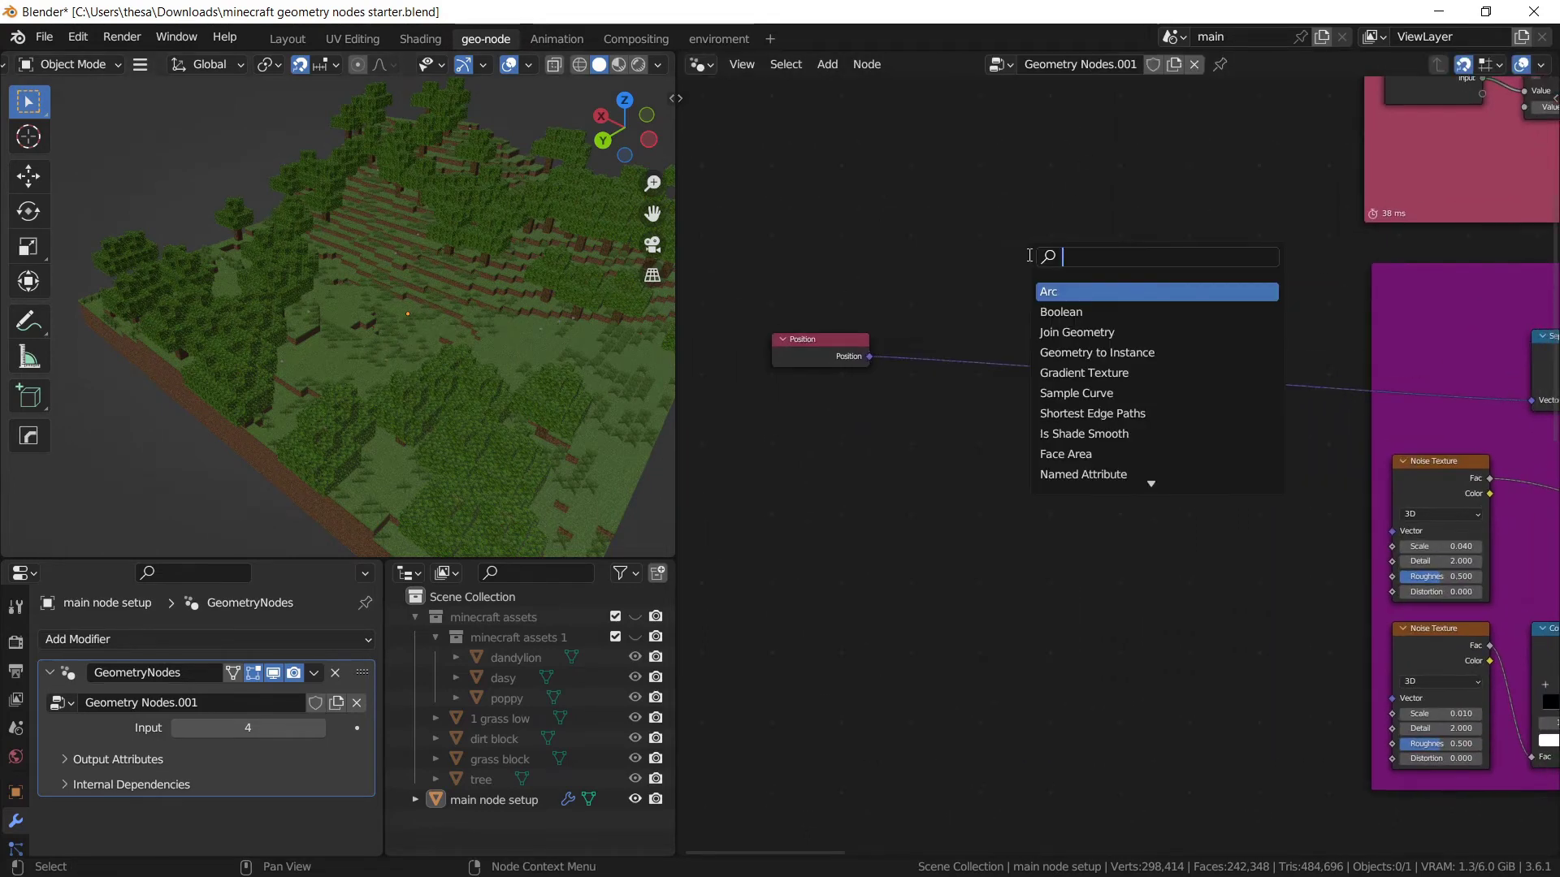
type("vec")
key("Return")
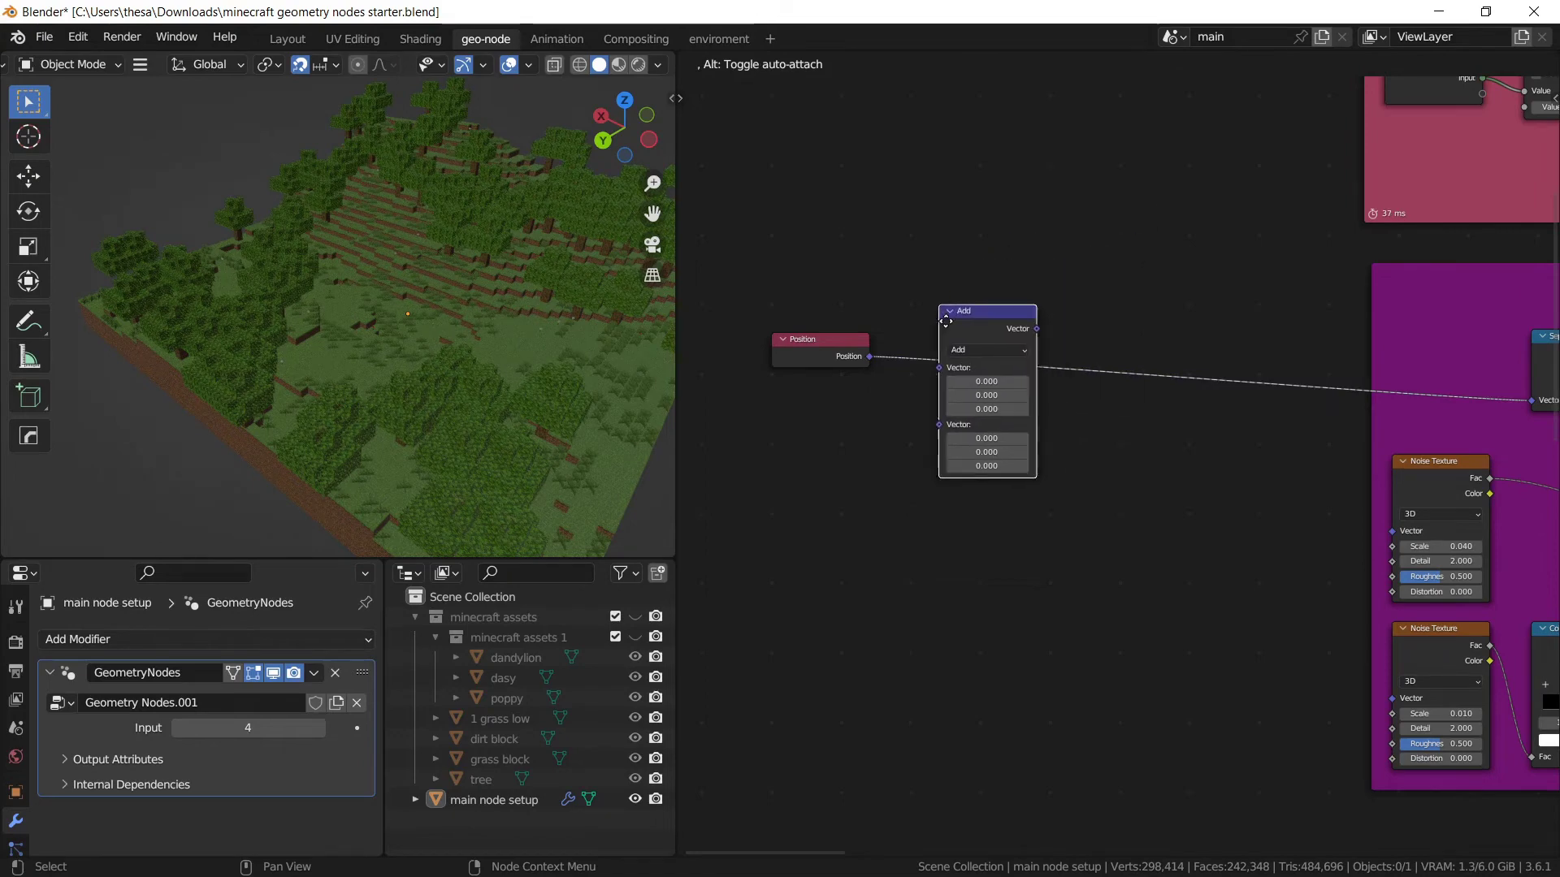
left_click(945, 321)
Add a Group Input node and place it below the Position node.
scroll(963, 337, "up", 3)
middle_click_drag(964, 339, 1208, 333)
key("shift+a")
left_click(1061, 185)
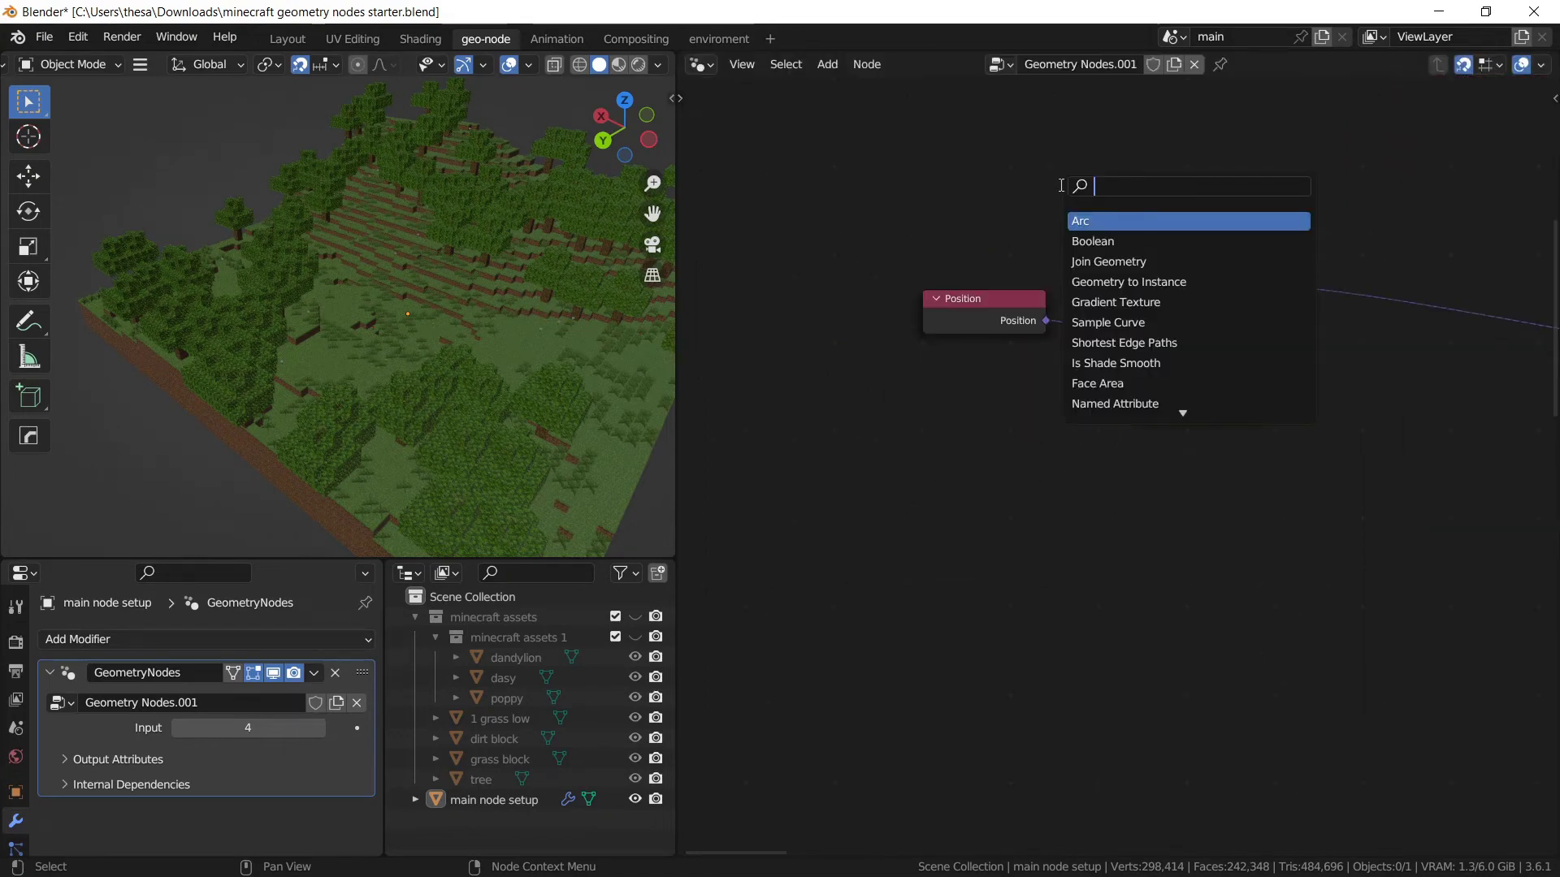
type("gro")
key("Return")
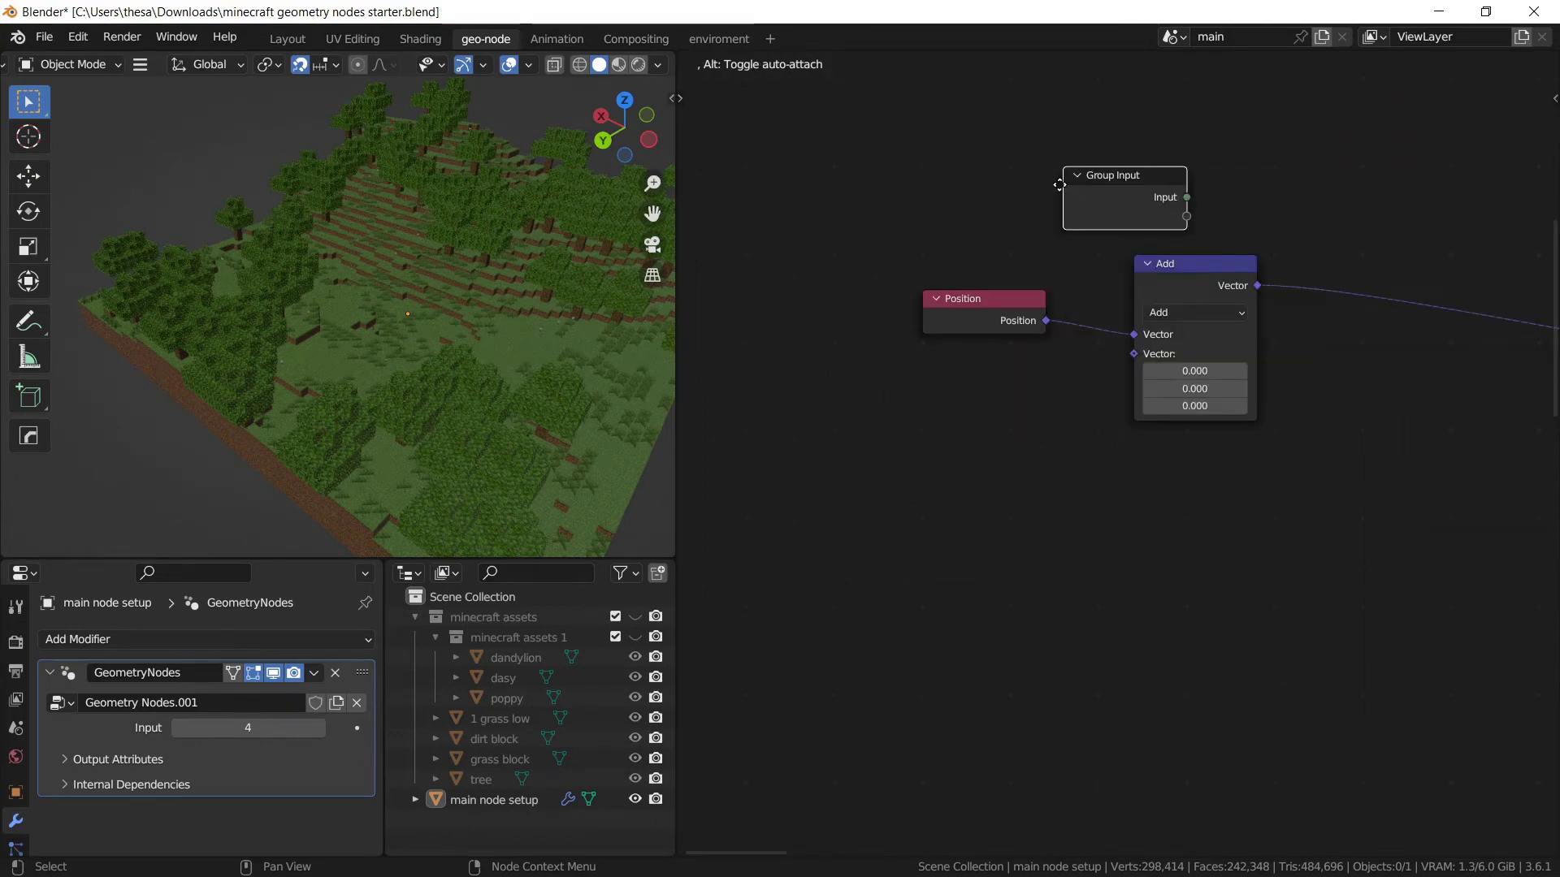
left_click(829, 415)
Add a Combine XYZ node and connect its Vector output to the second input of the vector Add node.
scroll(1091, 331, "up", 1)
key("shift+a")
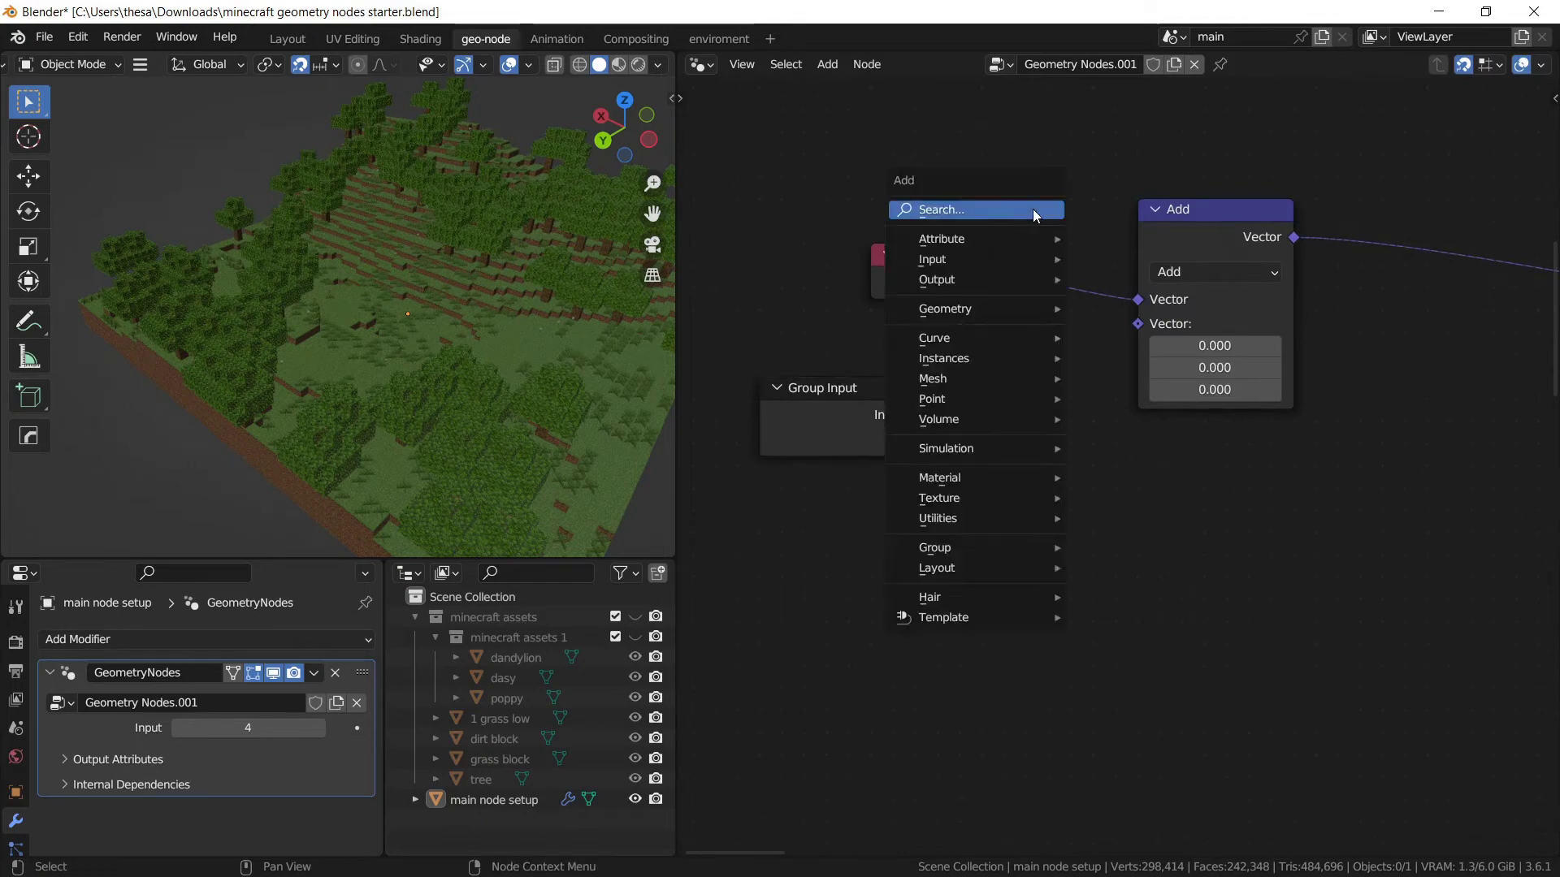
left_click(1032, 208)
type("comb")
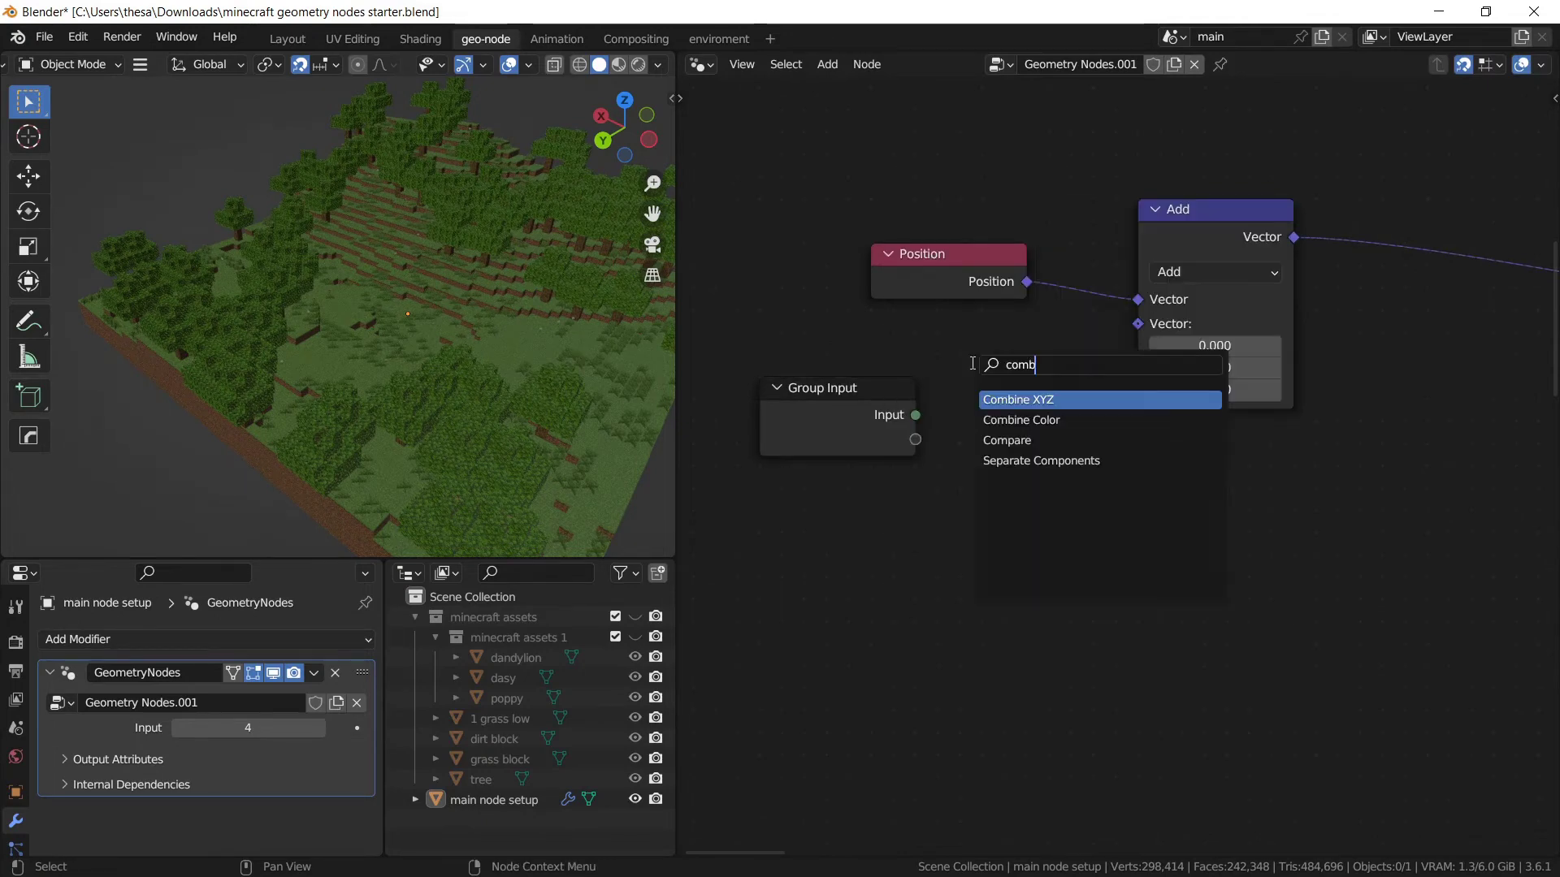
key("Return")
left_click(1029, 373)
scroll(1029, 373, "up", 1)
right_click_drag(1029, 373, 1235, 282, "alt")
Move the Group Input beside Combine XYZ and expose the X value as a new group input.
left_click(812, 413)
middle_click_drag(810, 412, 1008, 364)
scroll(1008, 363, "up", 1)
key("g")
left_click(895, 336)
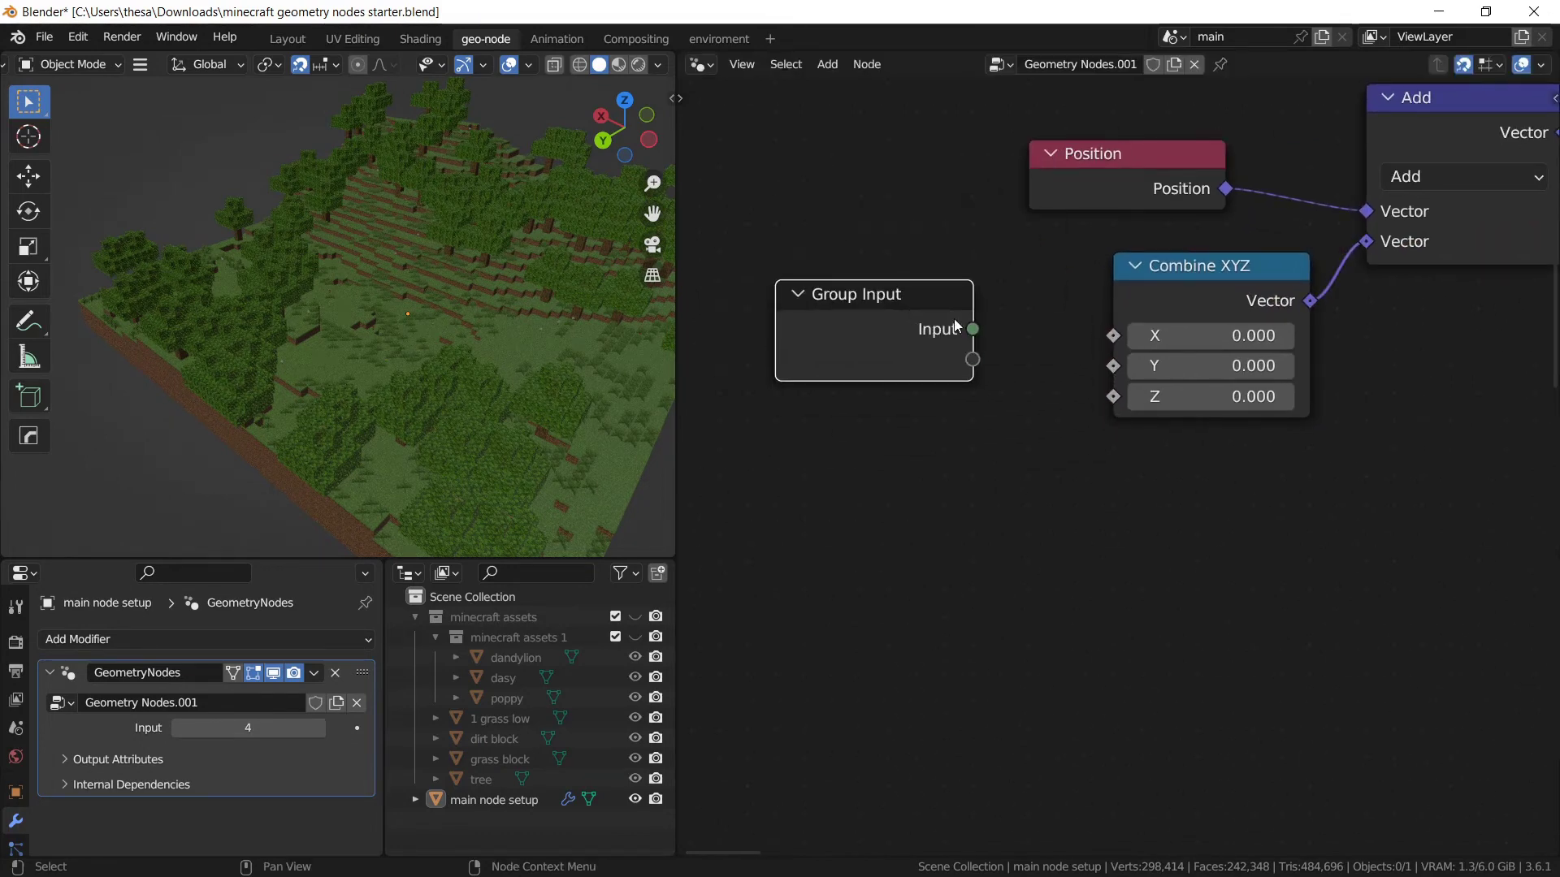
left_click_drag(971, 360, 1113, 336)
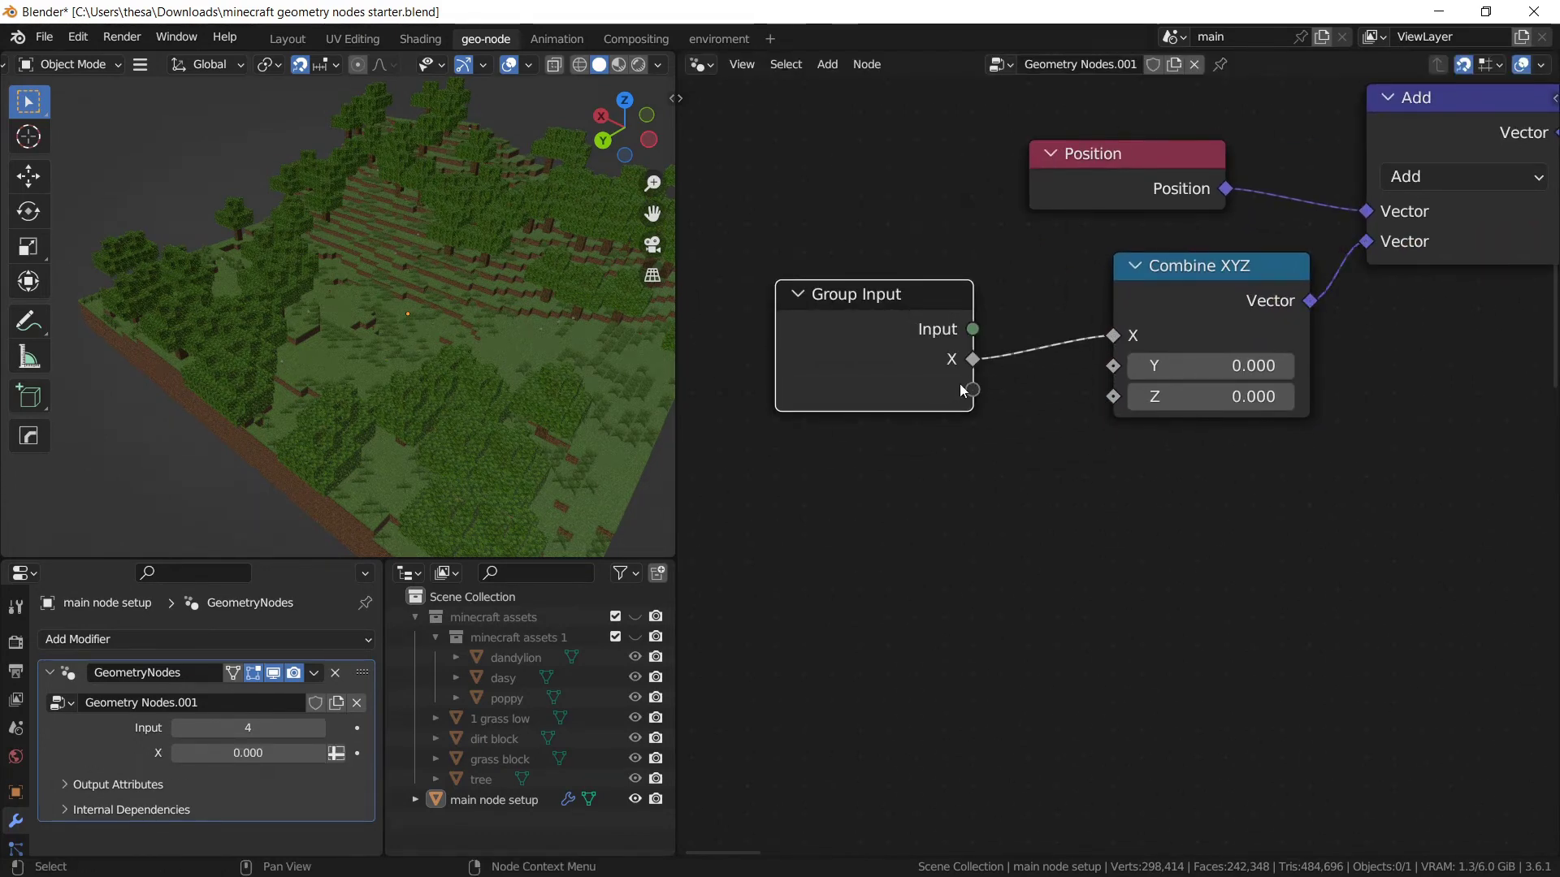
Expose Combine XYZ's Y value as a group input and connect the vector Add output to both Noise Textures in the delete system.
left_click_drag(972, 390, 1123, 364)
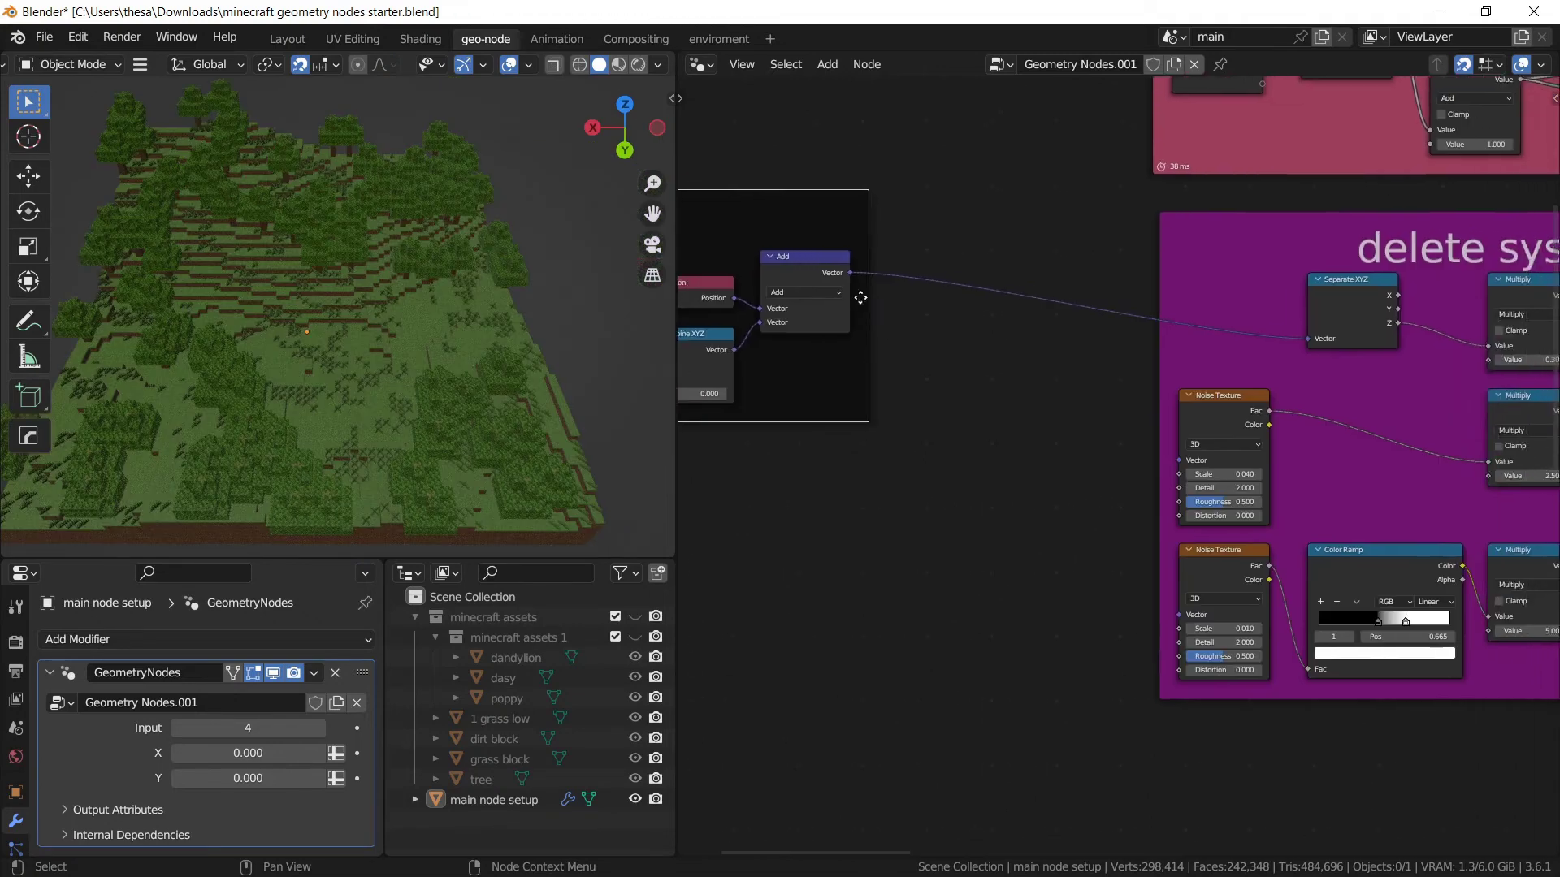
left_click_drag(850, 273, 1183, 611)
middle_click_drag(970, 465, 1231, 481)
scroll(1226, 481, "up", 1)
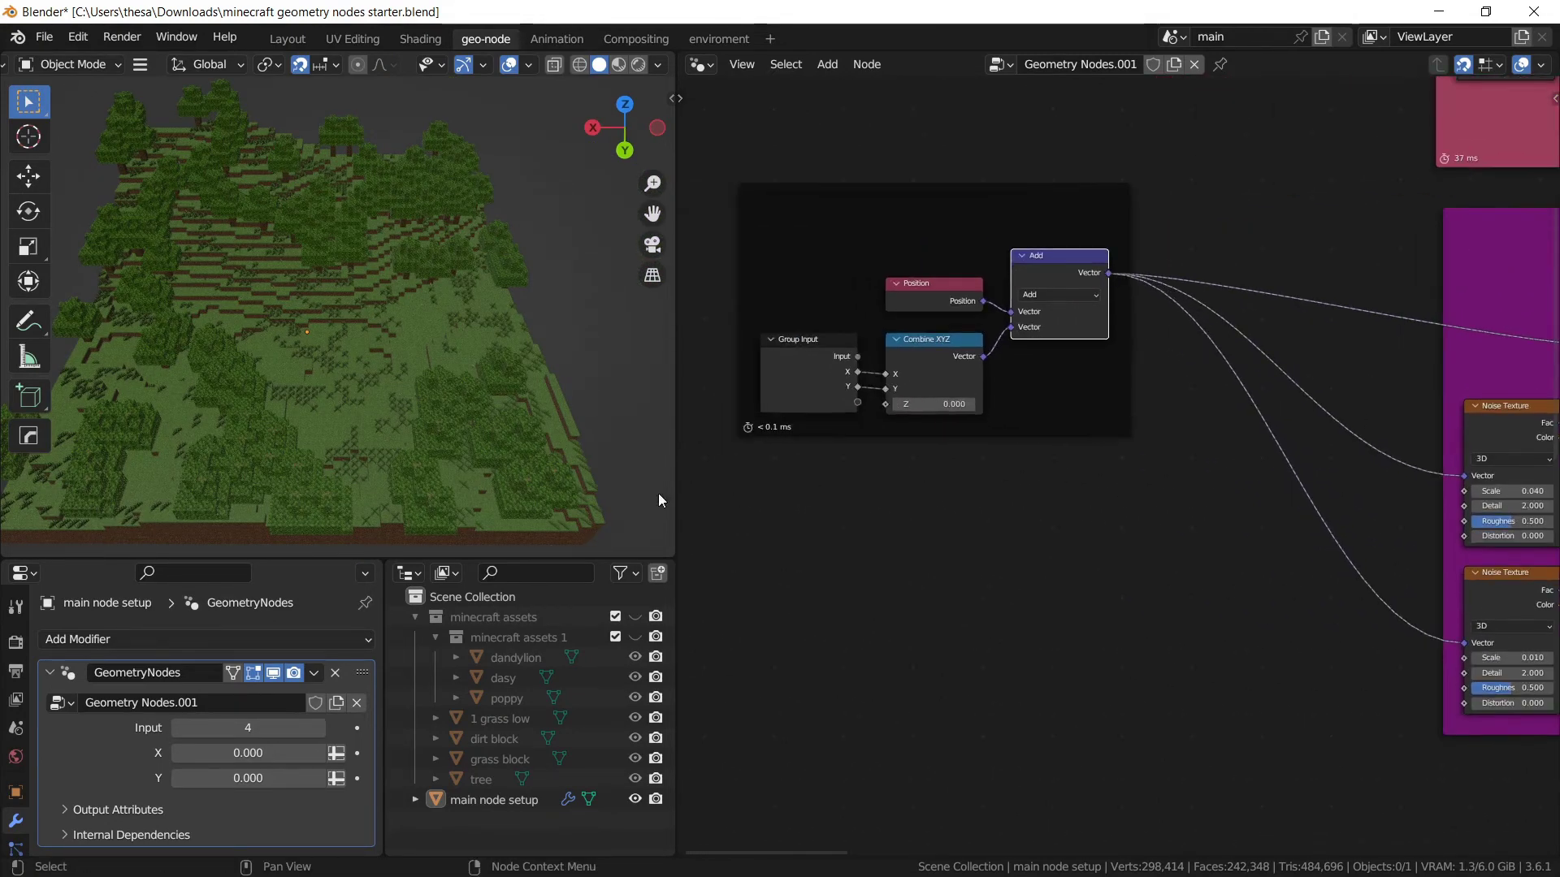
Test the terrain offset by setting the modifier's Y value to 51.810 and inspecting the shifted landscape.
left_click_drag(284, 753, 255, 781)
key("Escape")
scroll(353, 372, "up", 5)
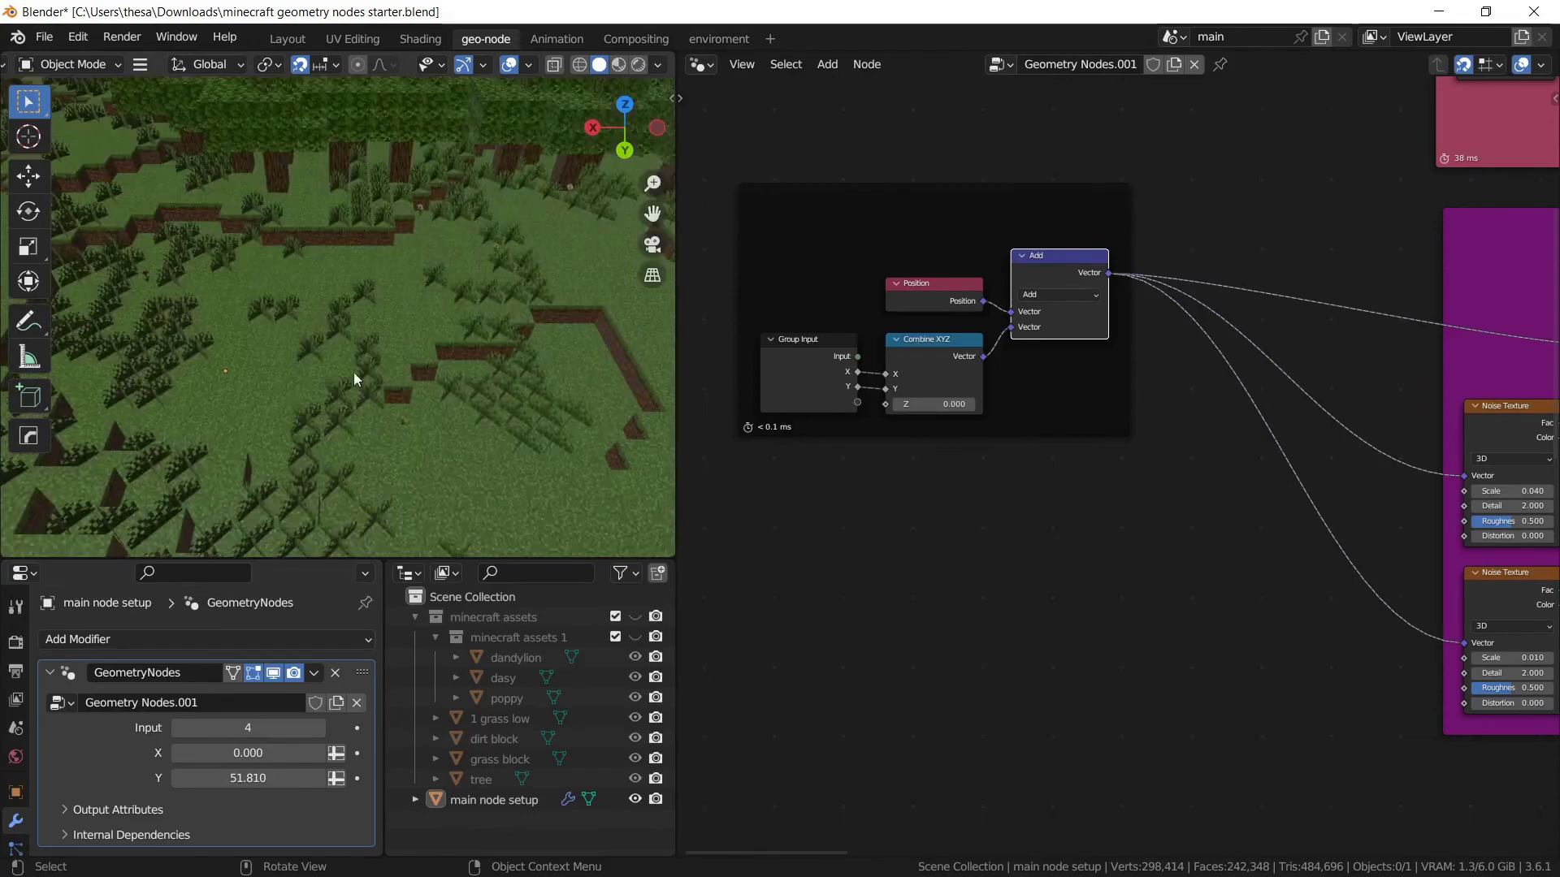
scroll(401, 348, "down", 3)
Duplicate the position offset frame with its nodes and place the copy beside the grass/flower noise frame.
scroll(1255, 391, "down", 5)
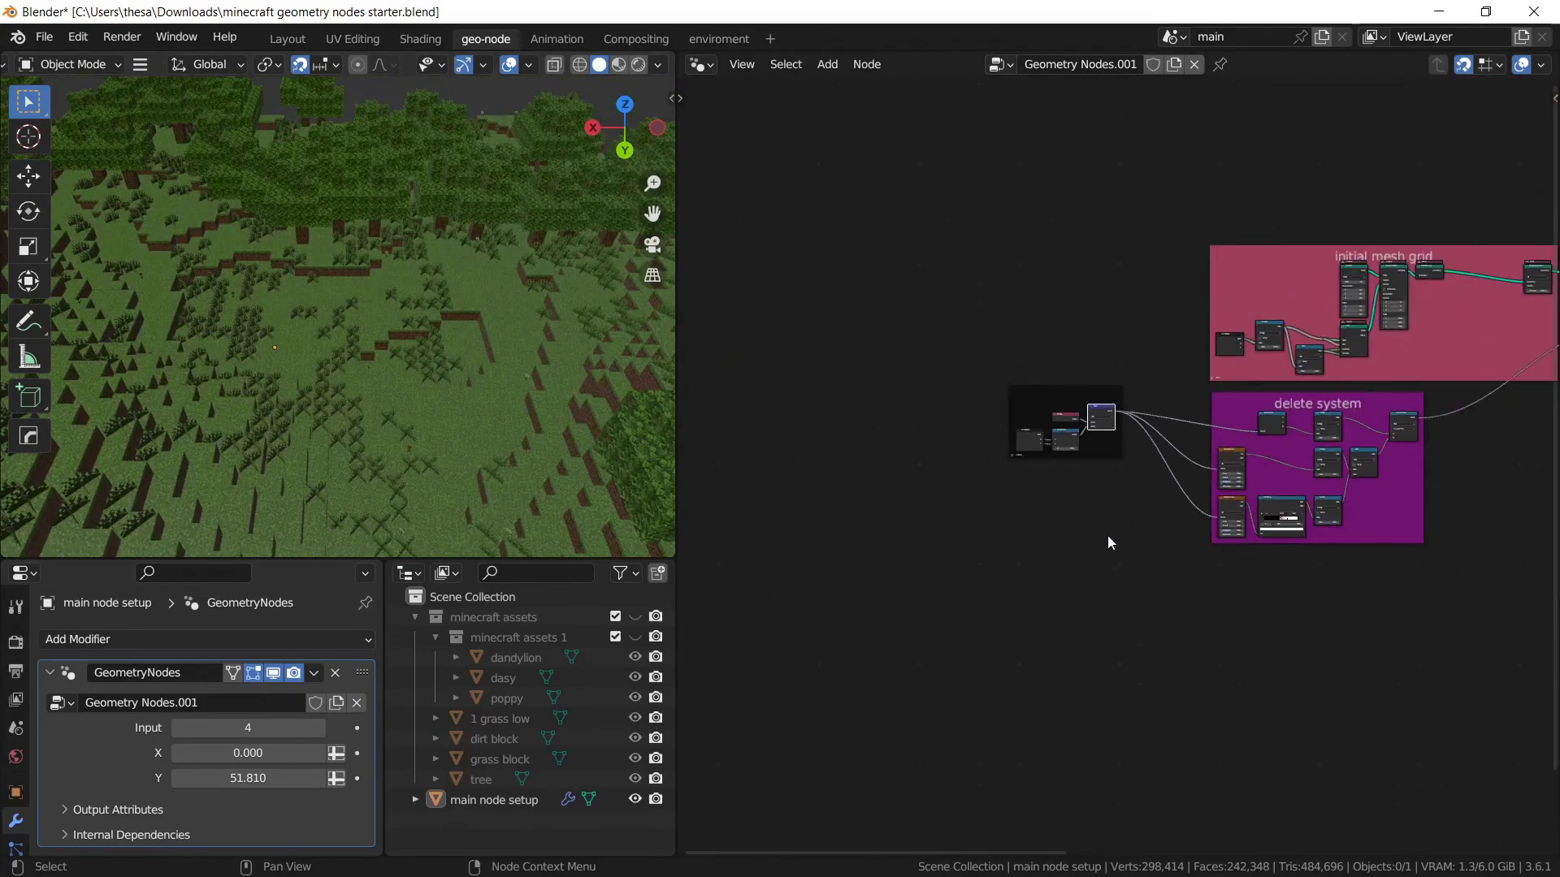
middle_click_drag(1126, 439, 871, 208)
scroll(799, 248, "down", 1)
key("shift+d")
left_click(1062, 457)
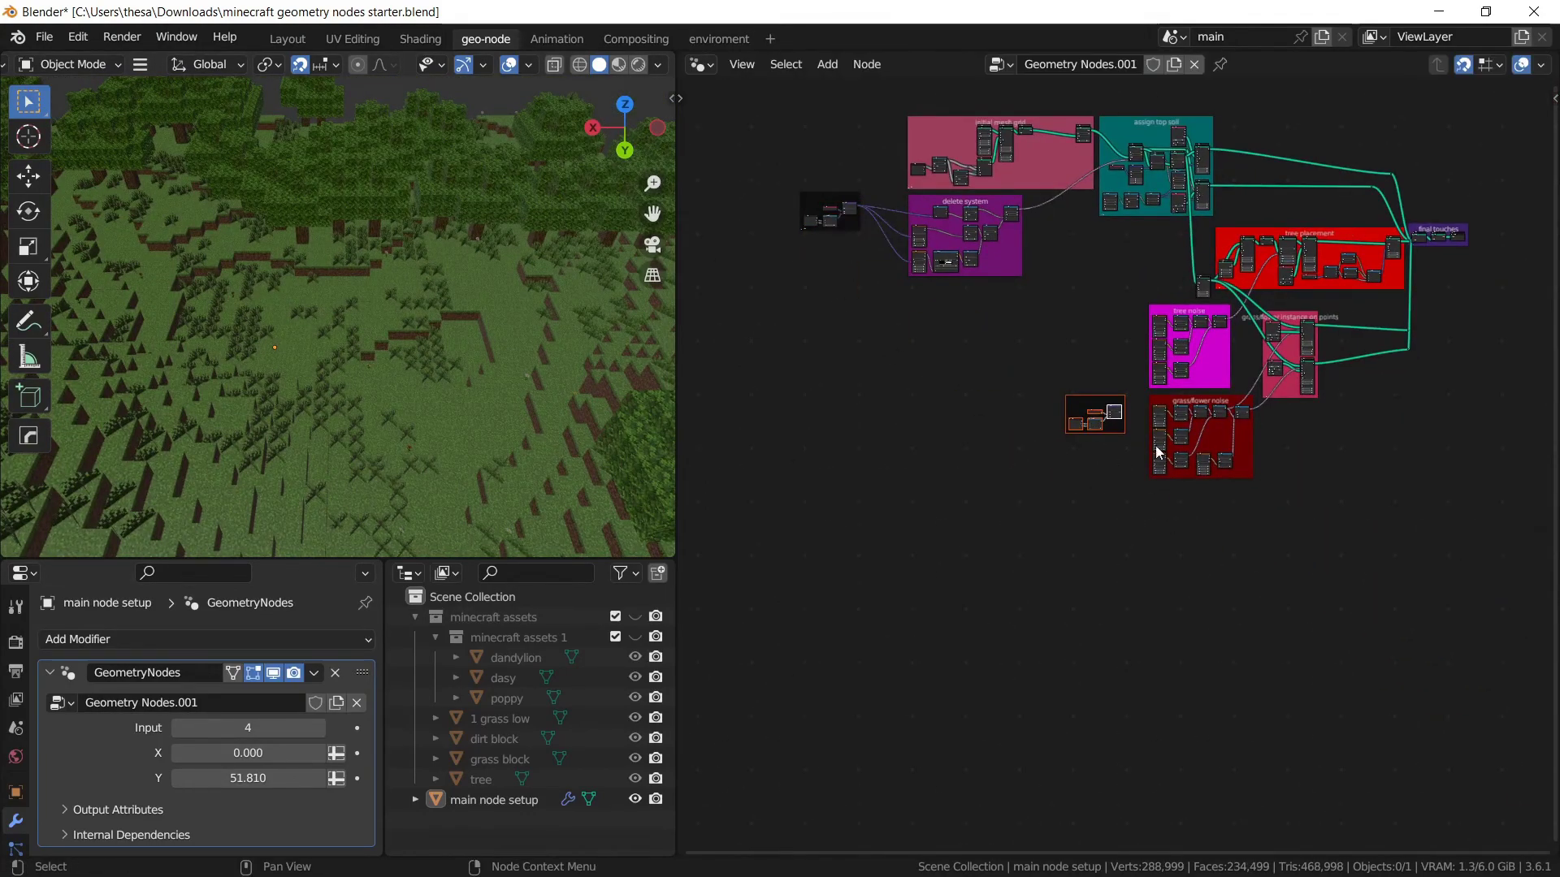
Connect the duplicated Add node's output to the Vector inputs of the Noise Textures in the tree noise and grass/flower noise frames.
scroll(1156, 449, "up", 12)
scroll(1282, 441, "up", 1)
scroll(965, 585, "up", 2)
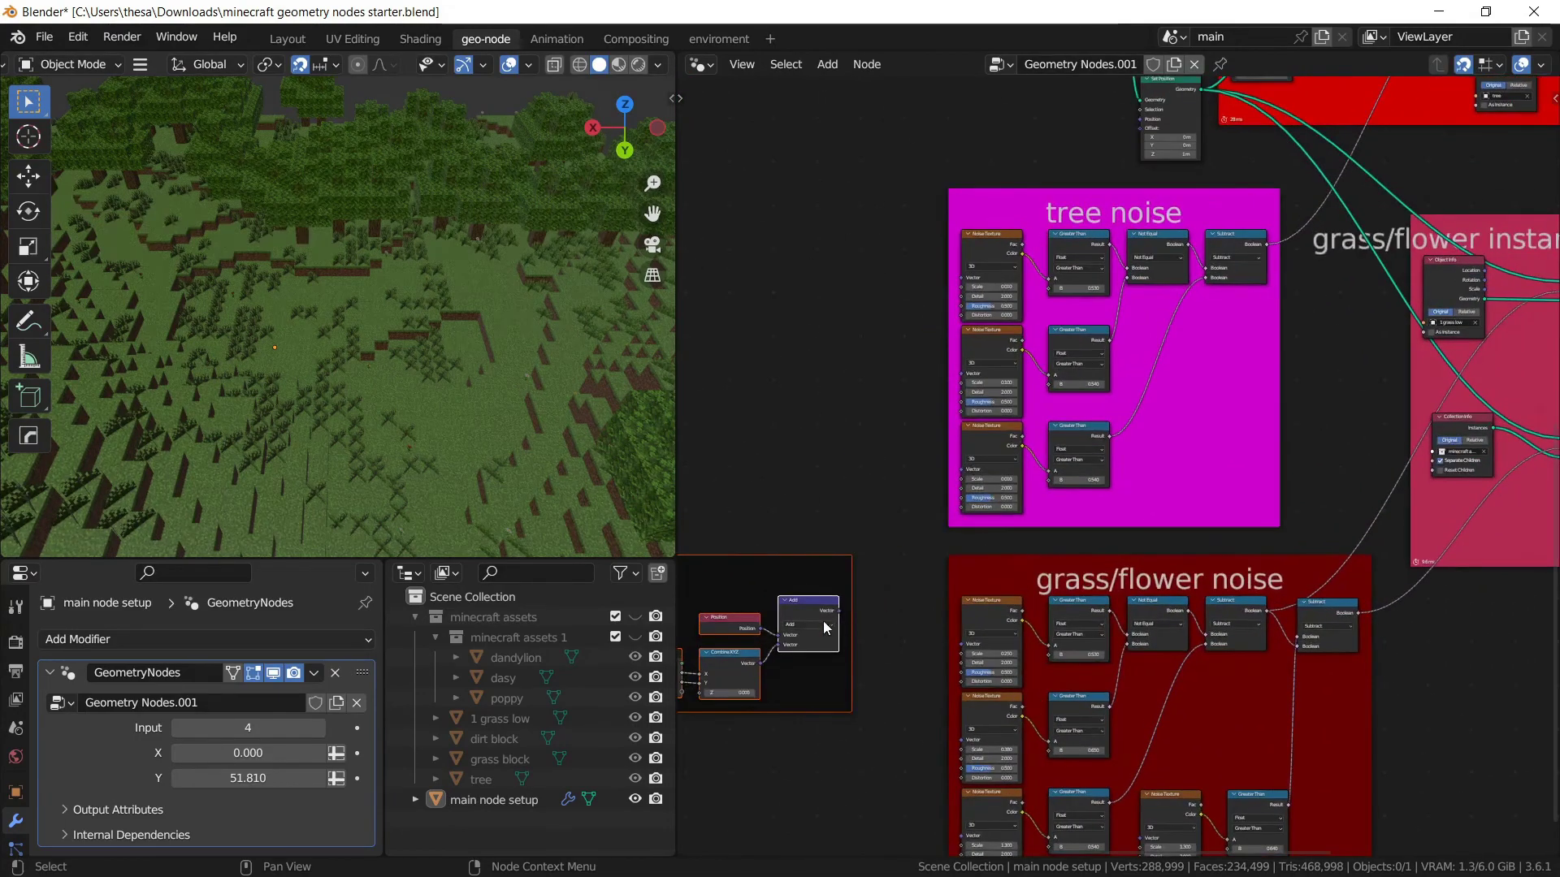
right_click_drag(822, 621, 1016, 353, "alt")
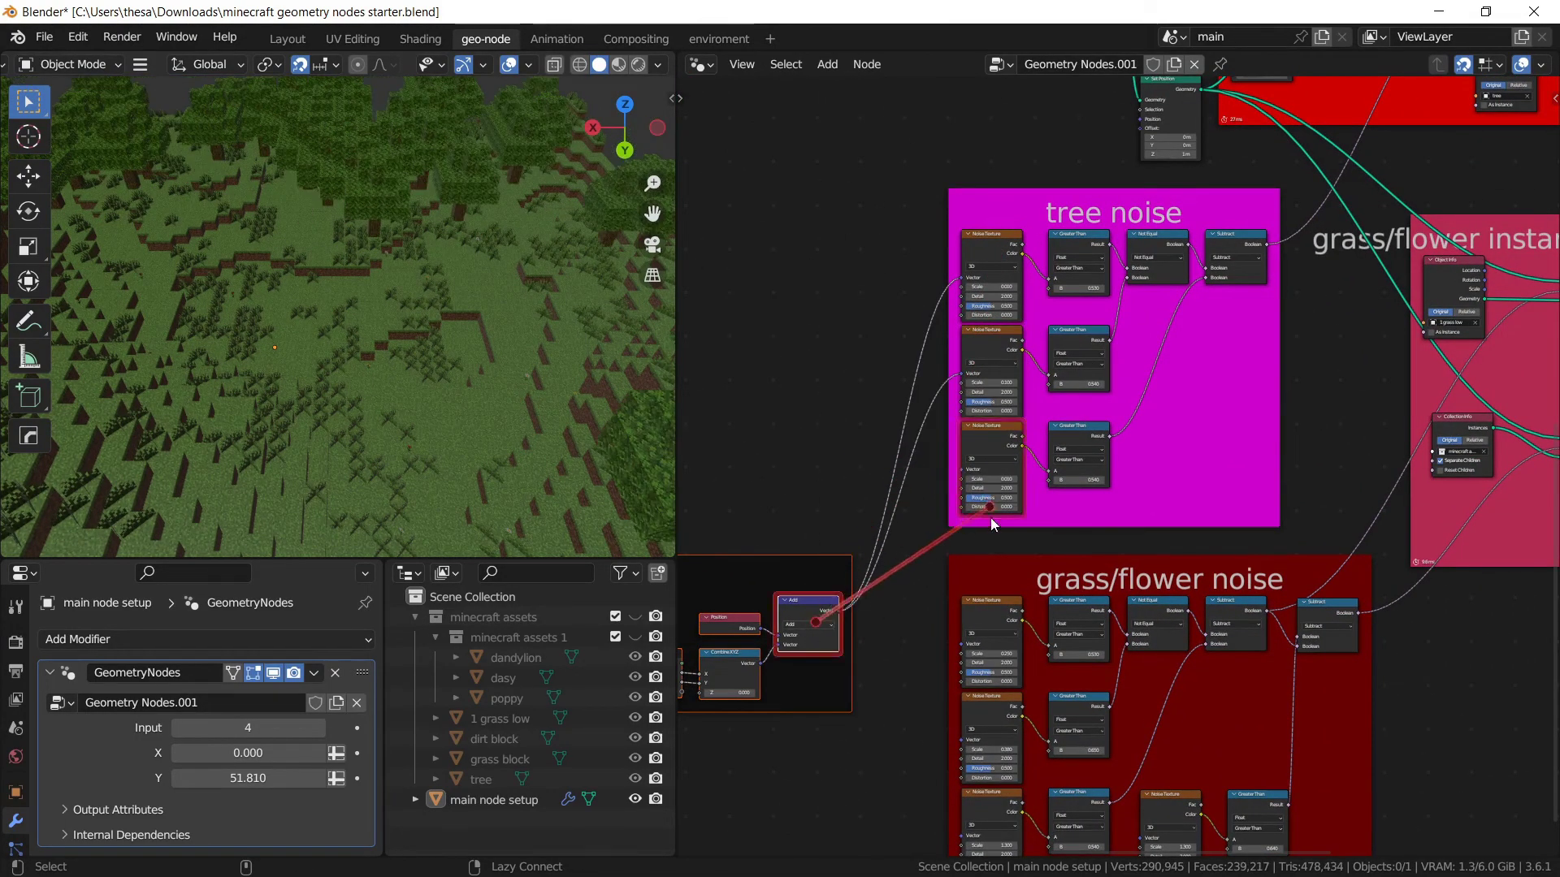
right_click_drag(991, 518, 1034, 632, "alt")
middle_click_drag(1056, 627, 1053, 405)
right_click_drag(814, 411, 1208, 618, "alt")
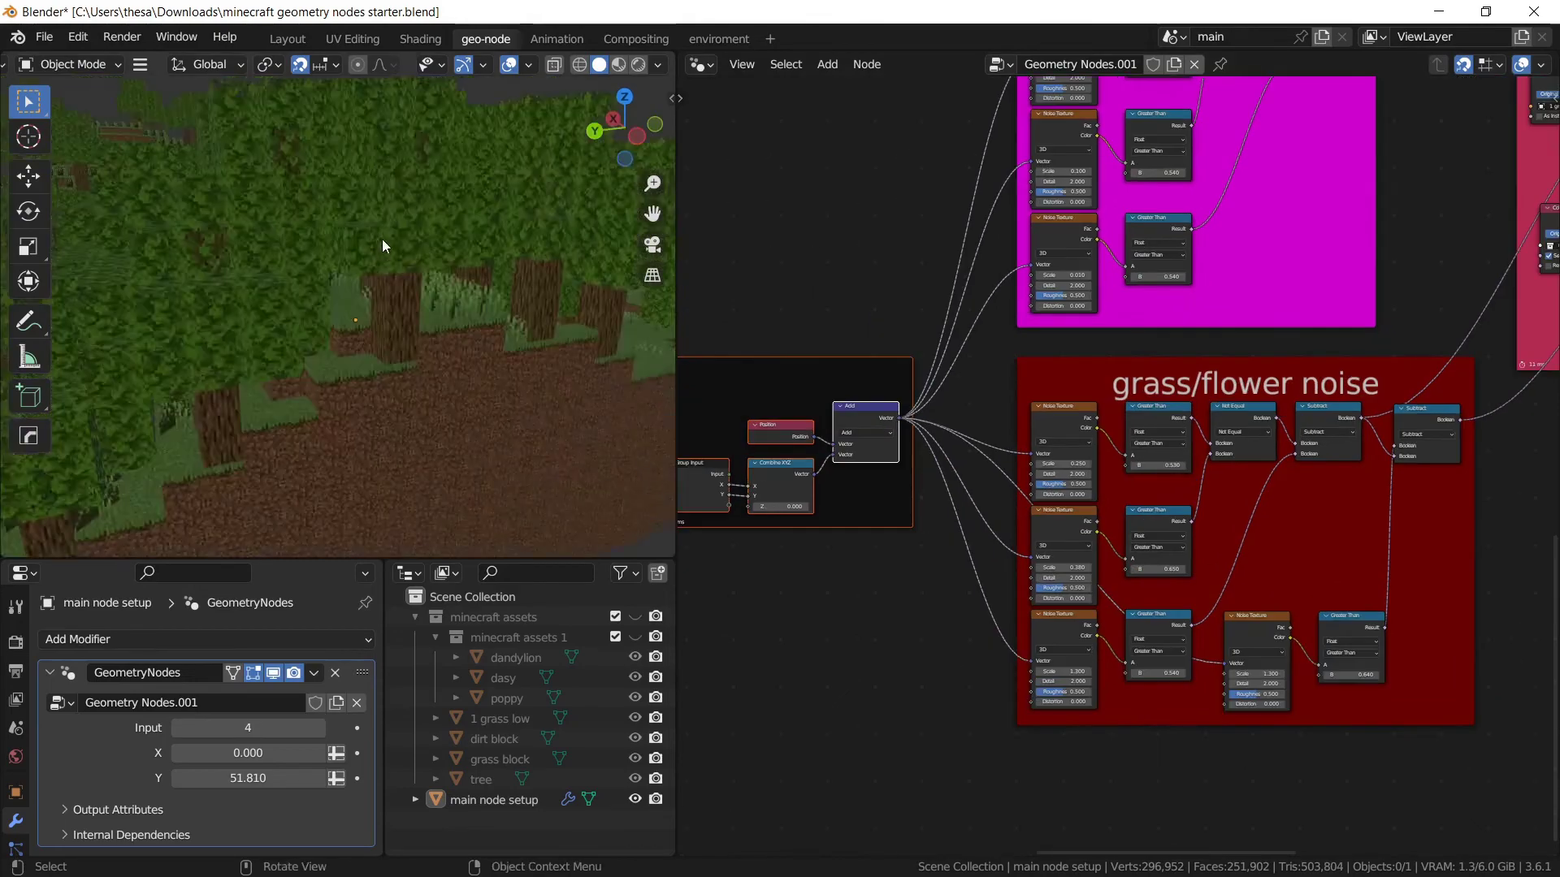
Test the offset of terrain and vegetation by setting the modifier's X value to 22.250 and inspecting the landscape.
scroll(346, 339, "down", 6)
middle_click_drag(346, 338, 438, 396)
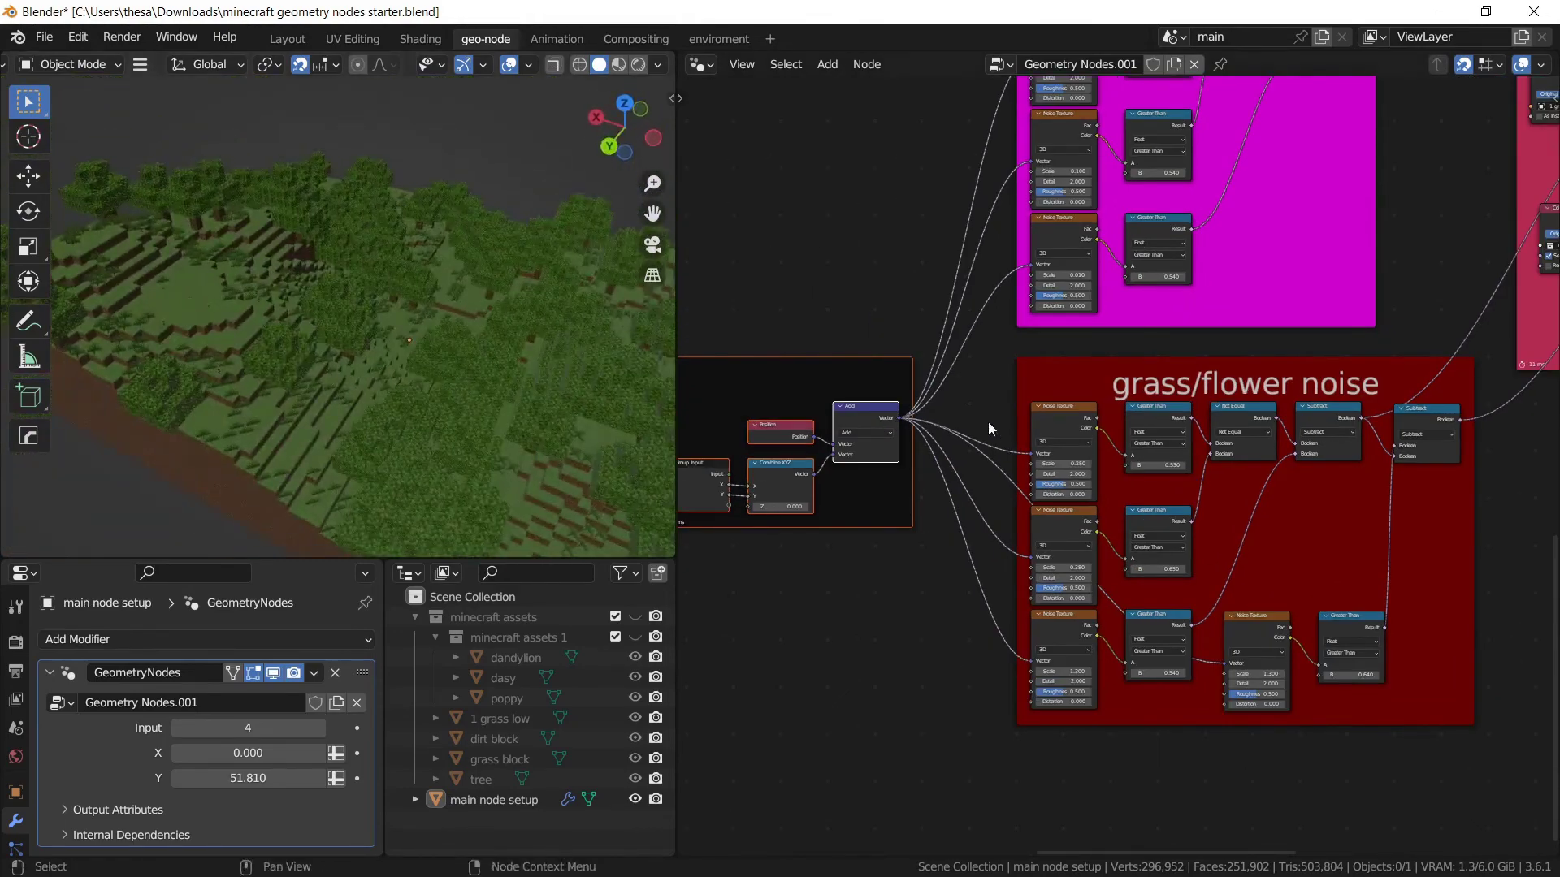
scroll(988, 422, "down", 4)
scroll(1163, 543, "up", 2)
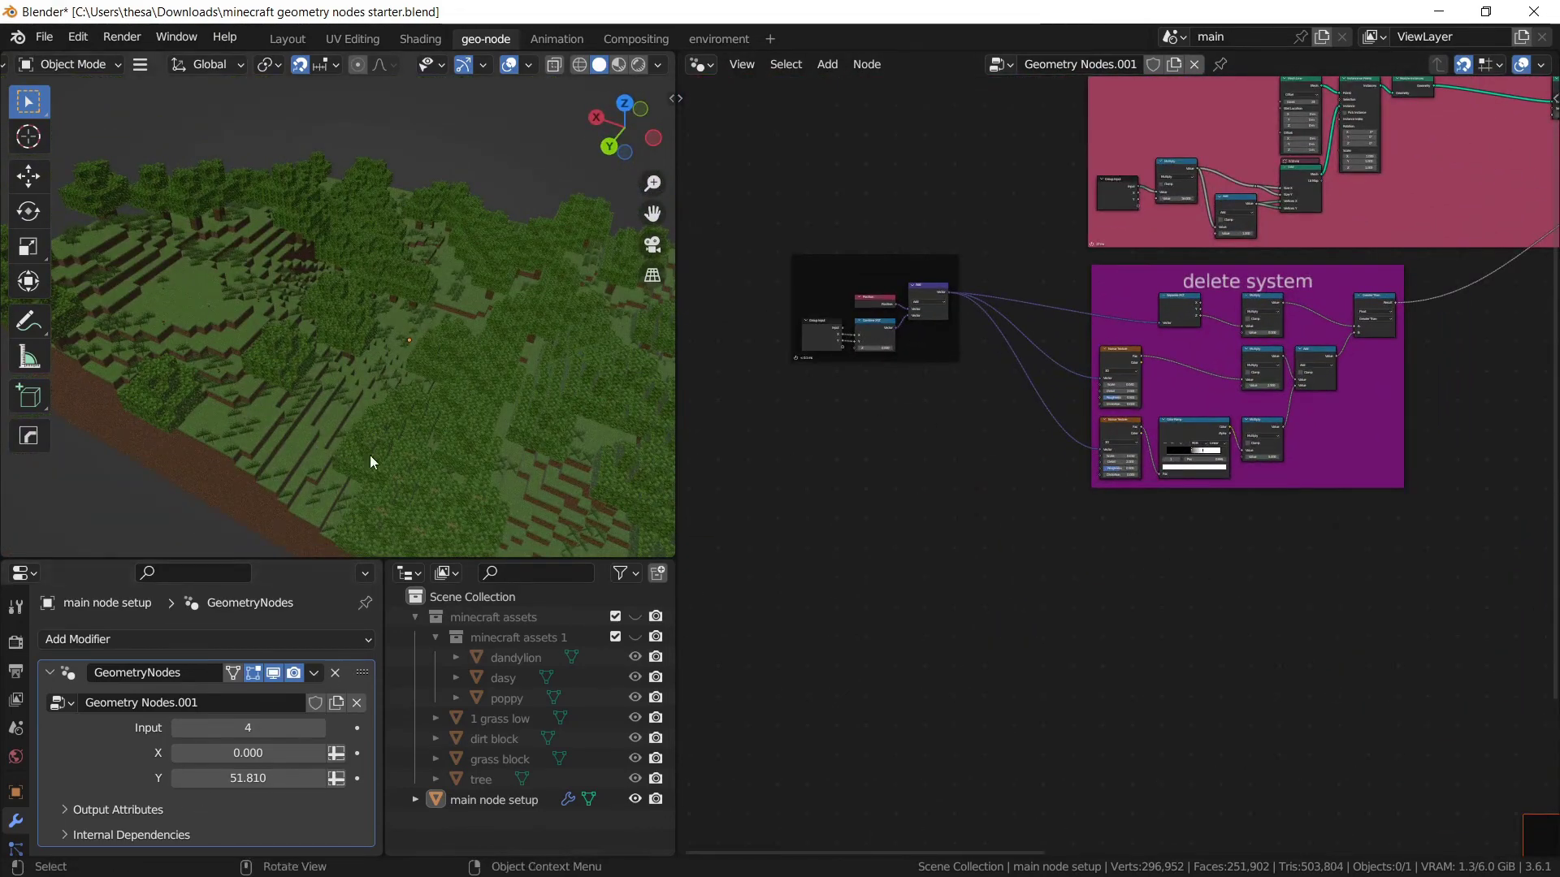
scroll(371, 461, "up", 2)
left_click_drag(243, 753, 464, 753)
scroll(280, 268, "down", 5)
middle_click_drag(280, 268, 243, 256)
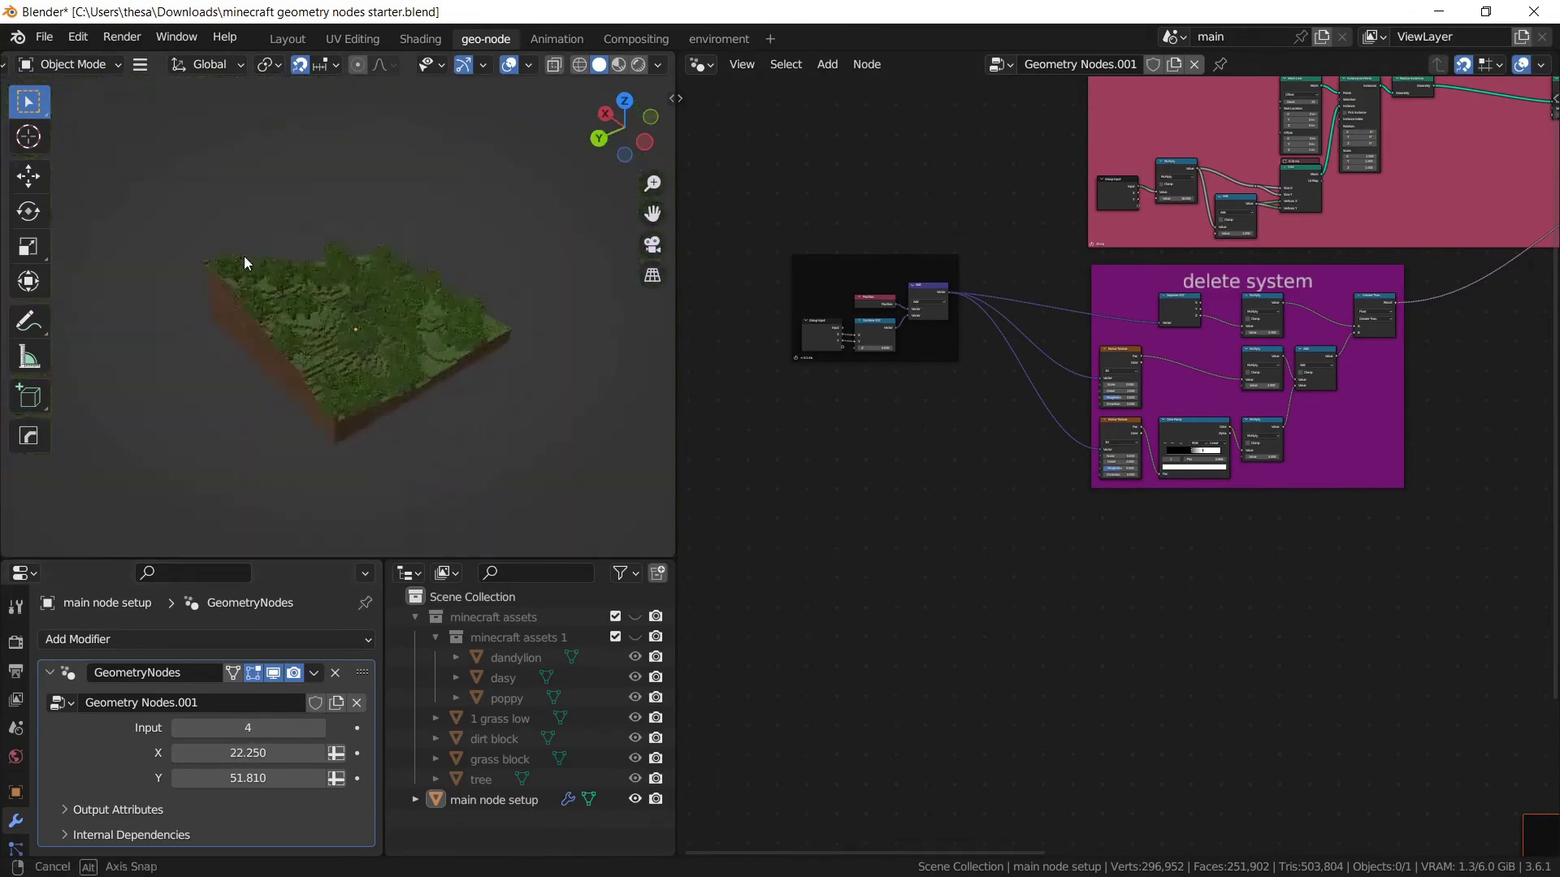
scroll(305, 280, "up", 7)
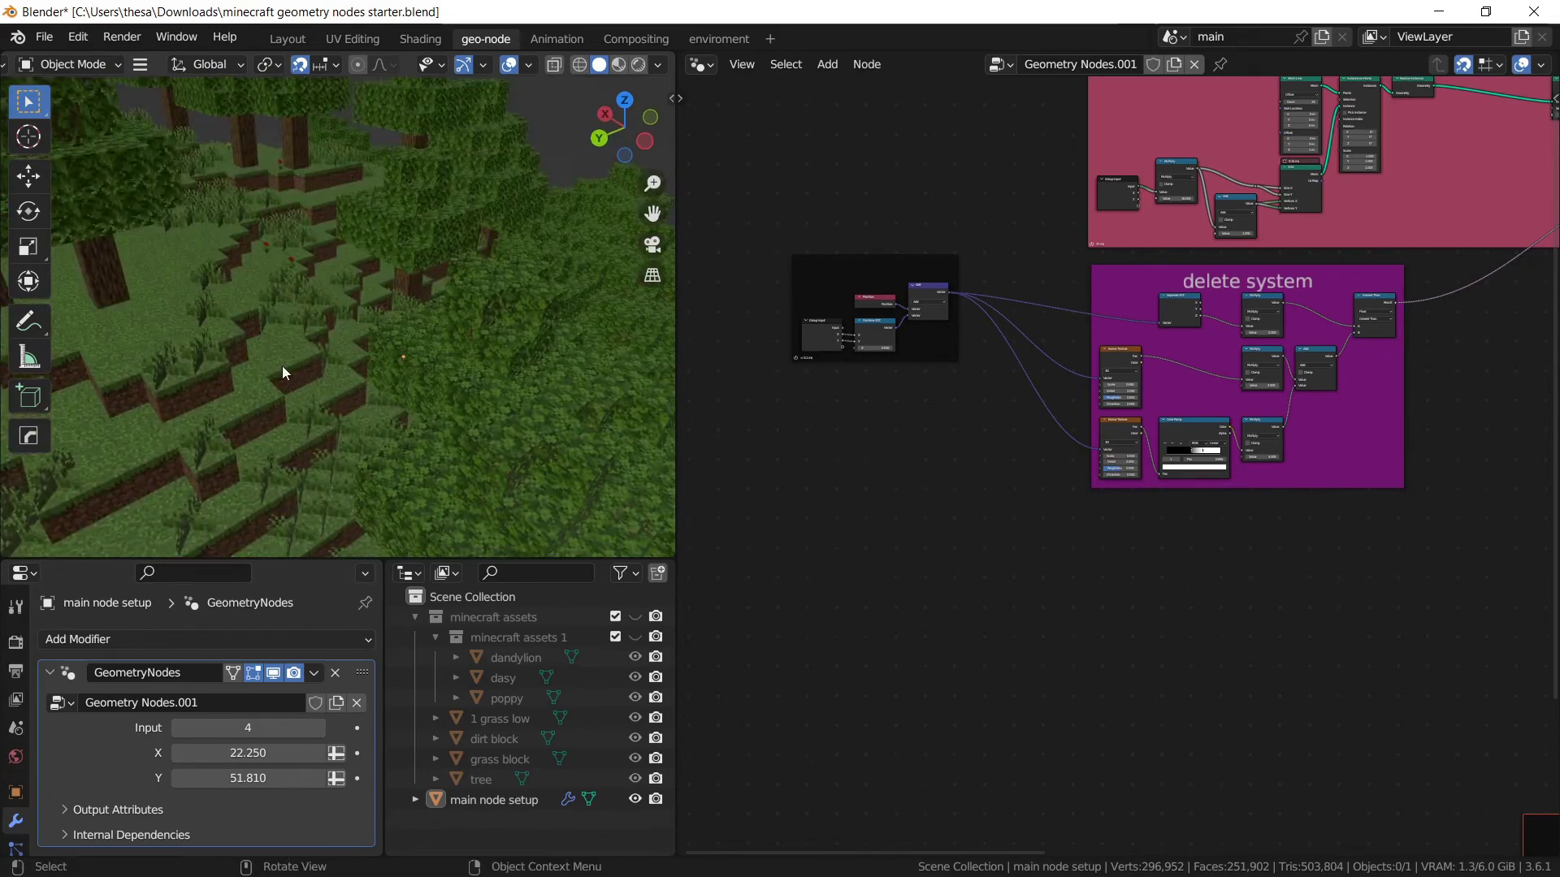
Change the type of the X and Y group inputs from Float to Integer.
key("n")
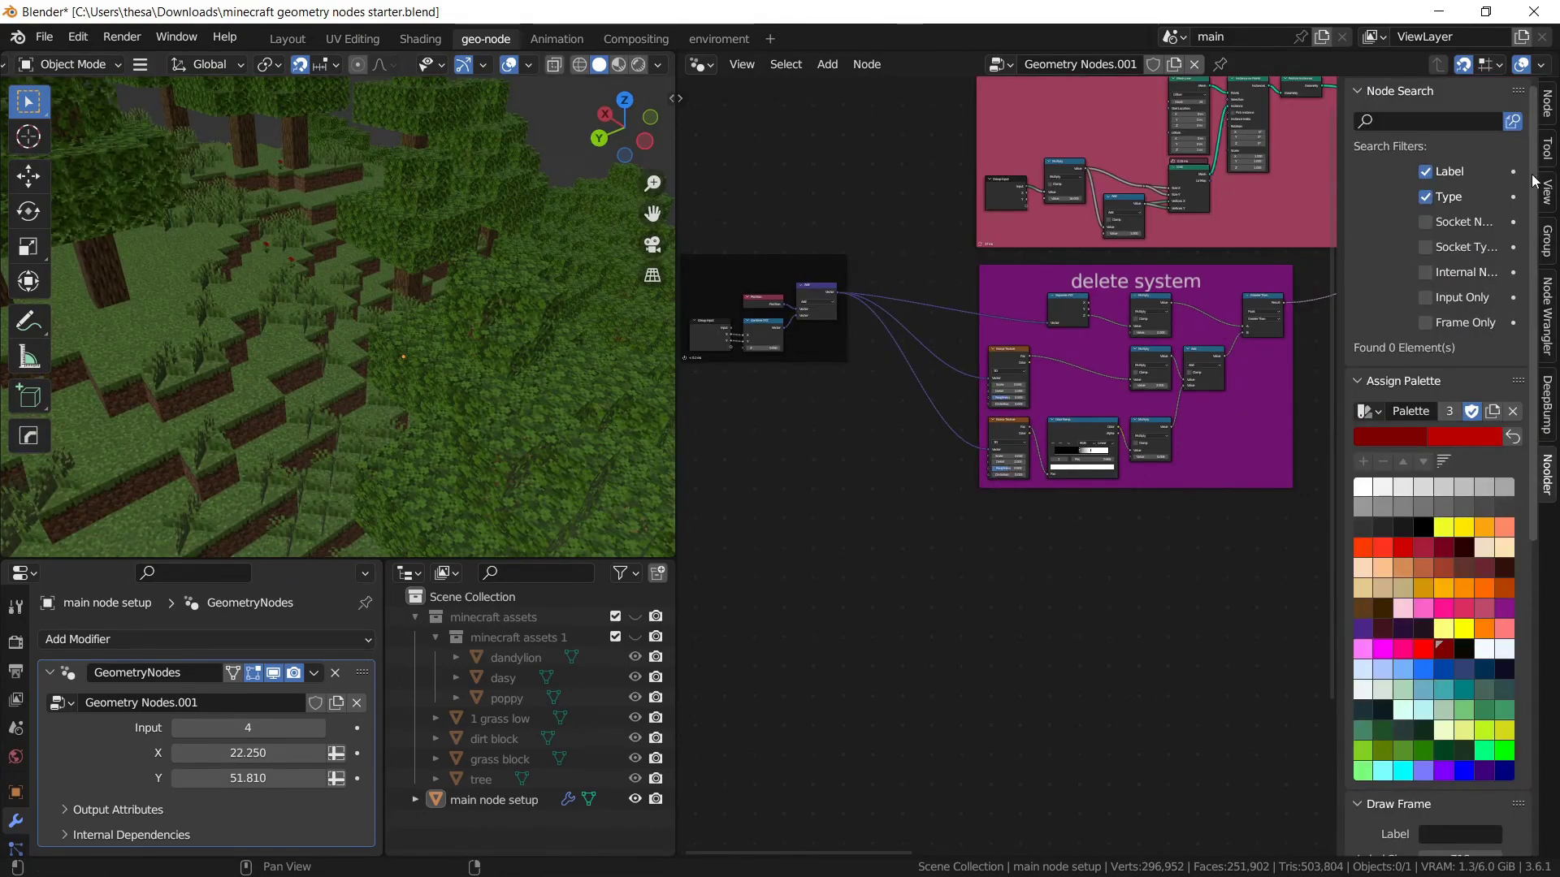
left_click(1549, 241)
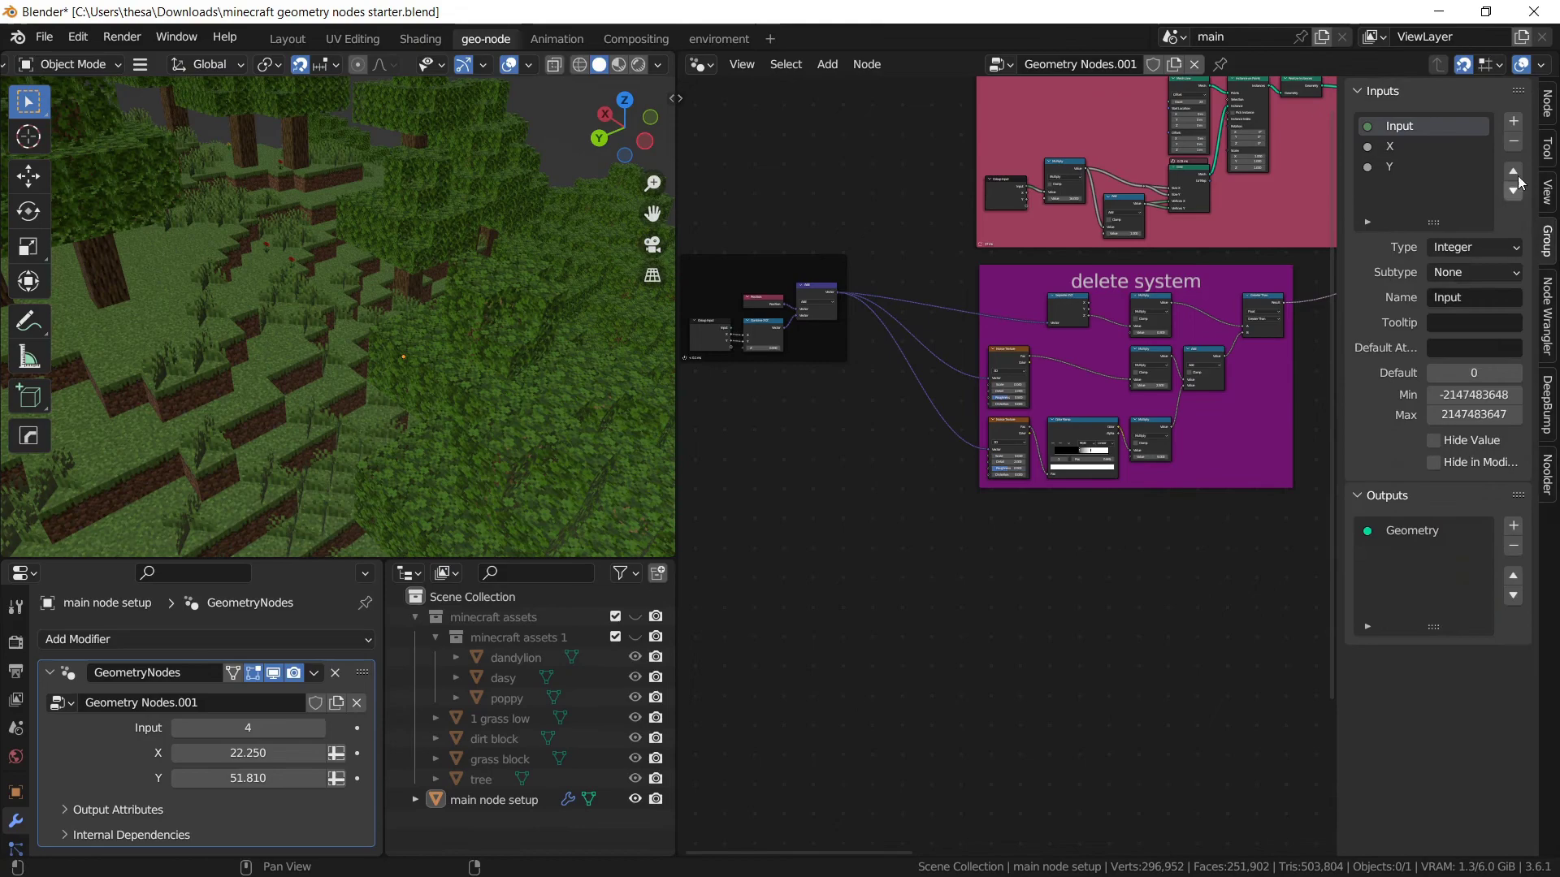
left_click(1402, 145)
left_click(1475, 248)
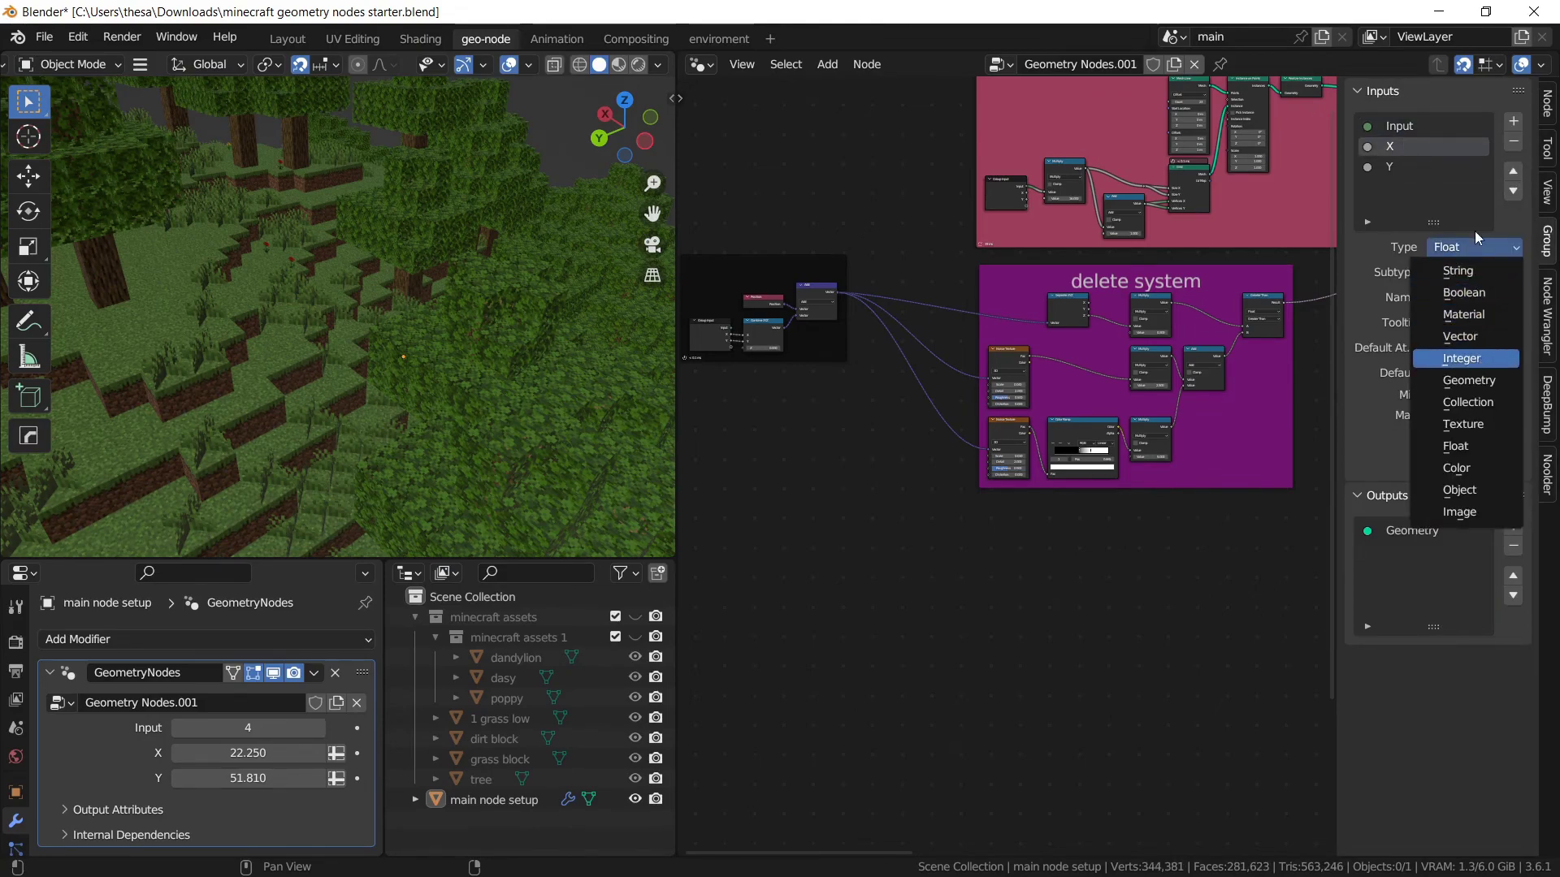
left_click(1461, 358)
left_click(1438, 166)
left_click(1483, 248)
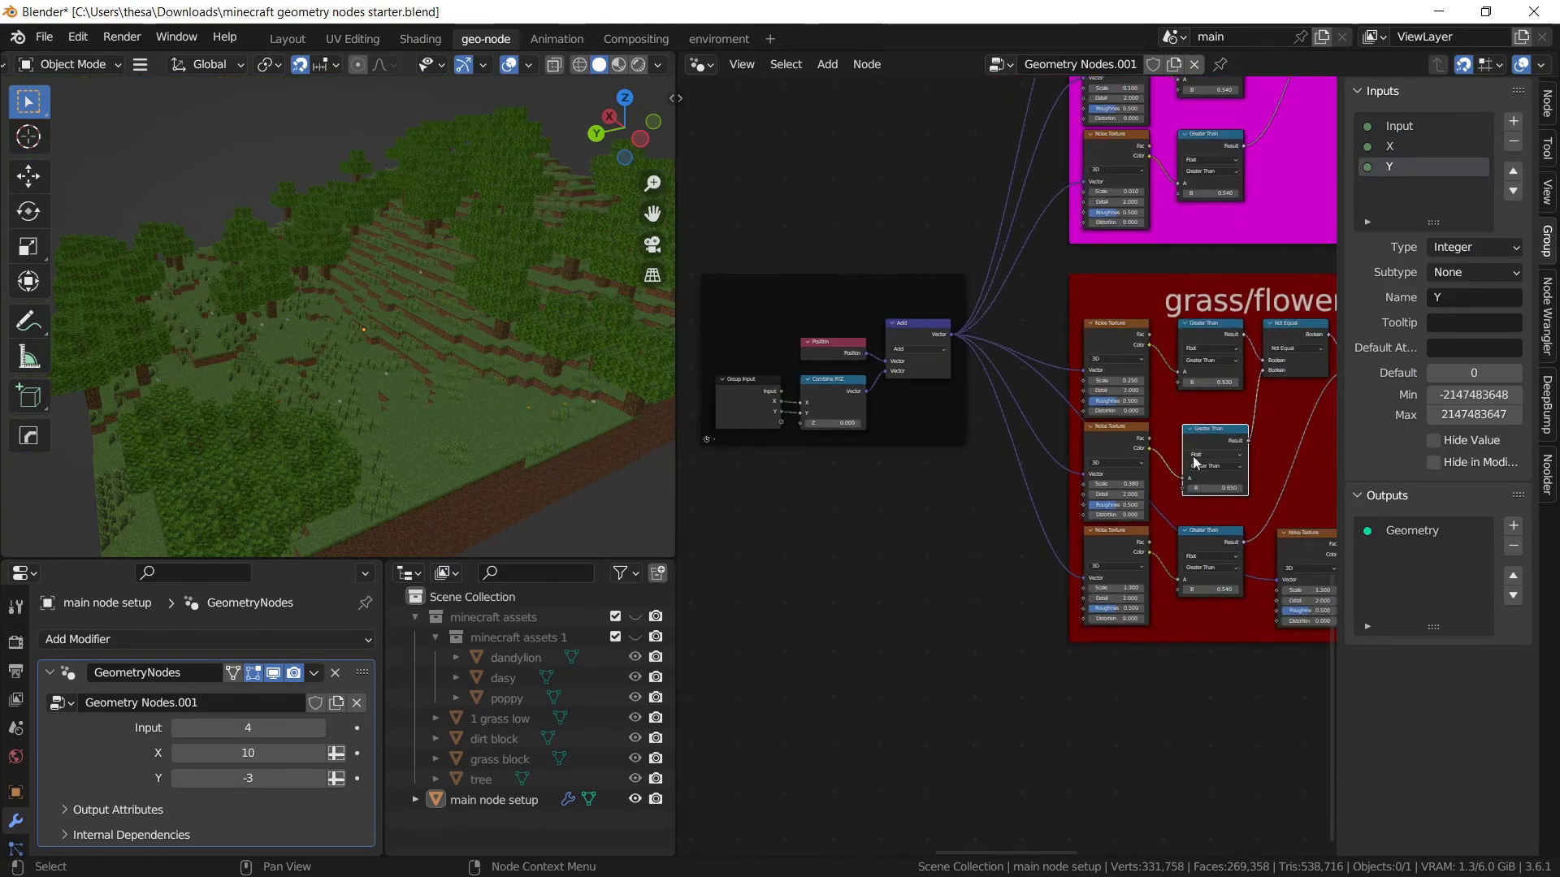
Try exposing the B threshold of the grass/flower noise's middle Greater Than node as a group input, and undo it.
middle_click_drag(872, 416, 845, 398)
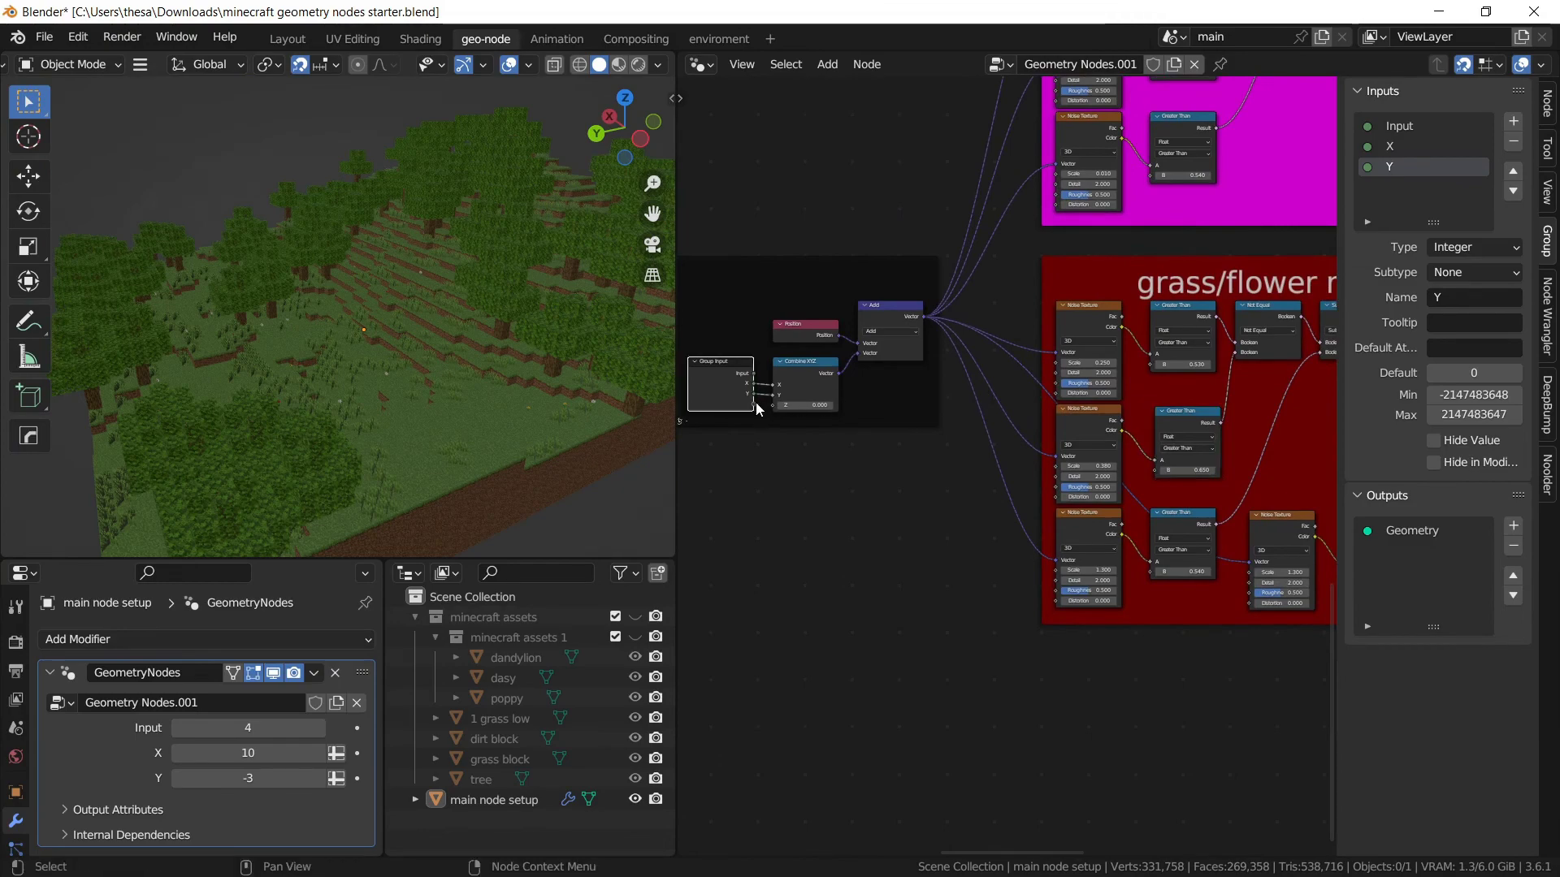
left_click_drag(756, 409, 1162, 470)
scroll(1012, 455, "up", 1)
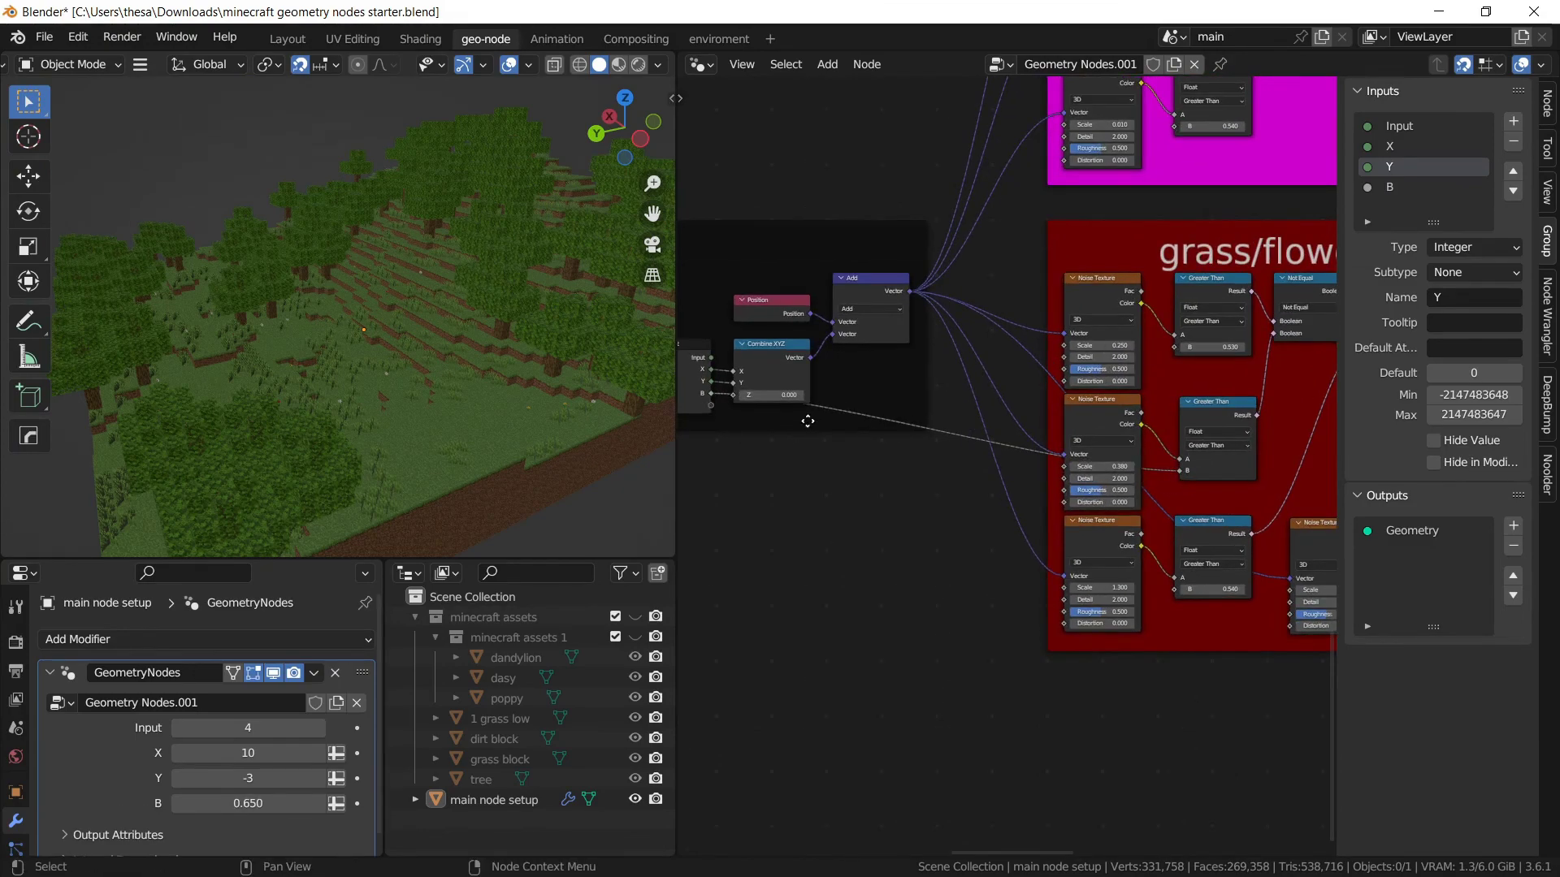
key("ctrl+z")
middle_click_drag(1069, 471, 1193, 535)
scroll(776, 442, "up", 4)
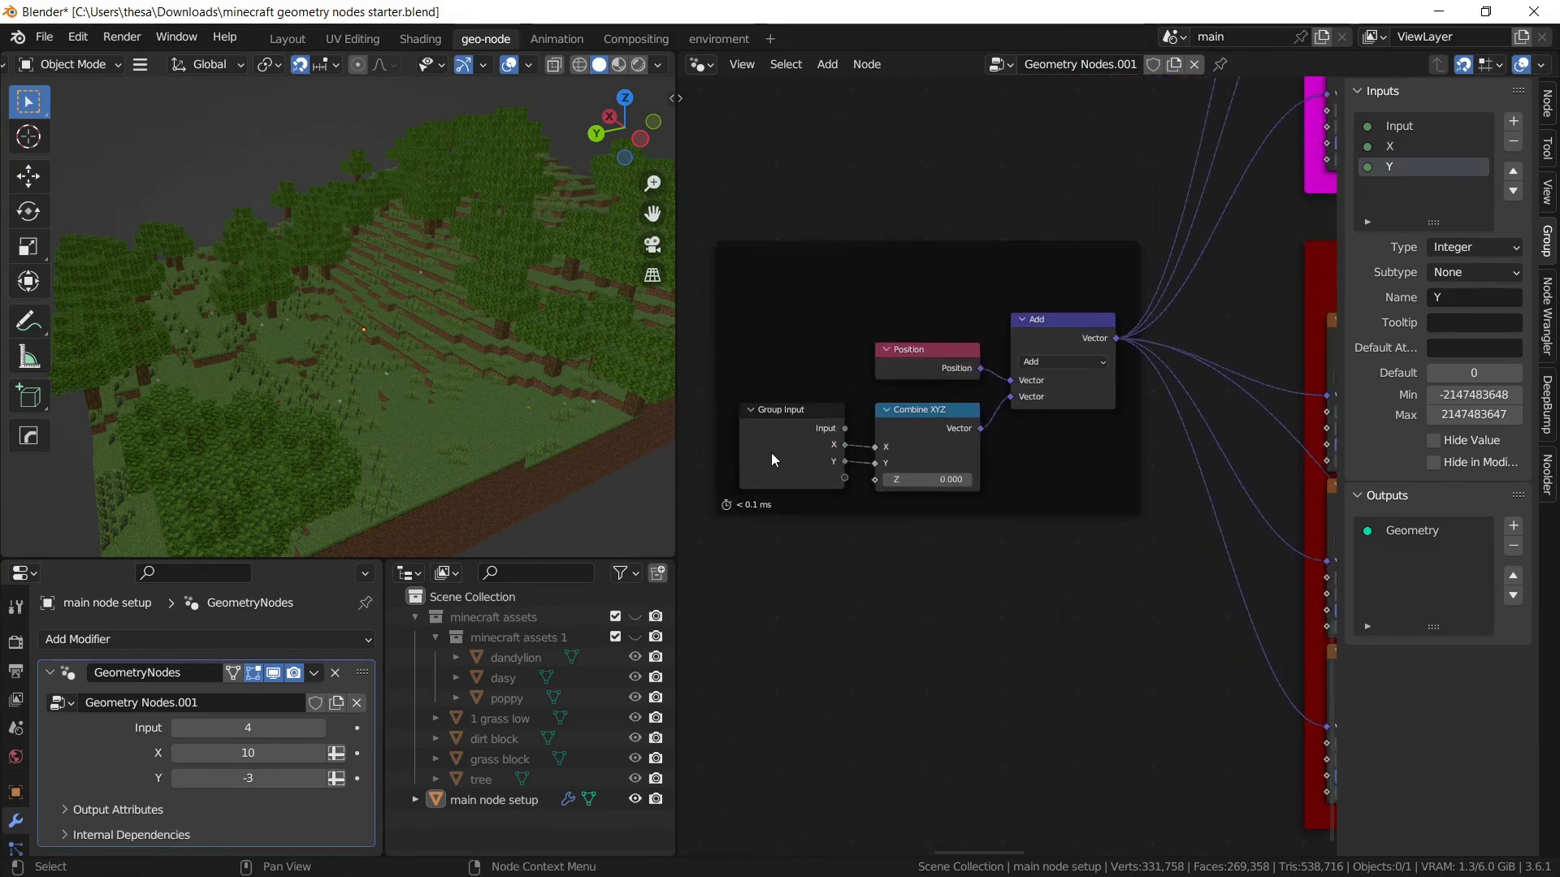
middle_click_drag(415, 326, 405, 437)
scroll(460, 412, "up", 2)
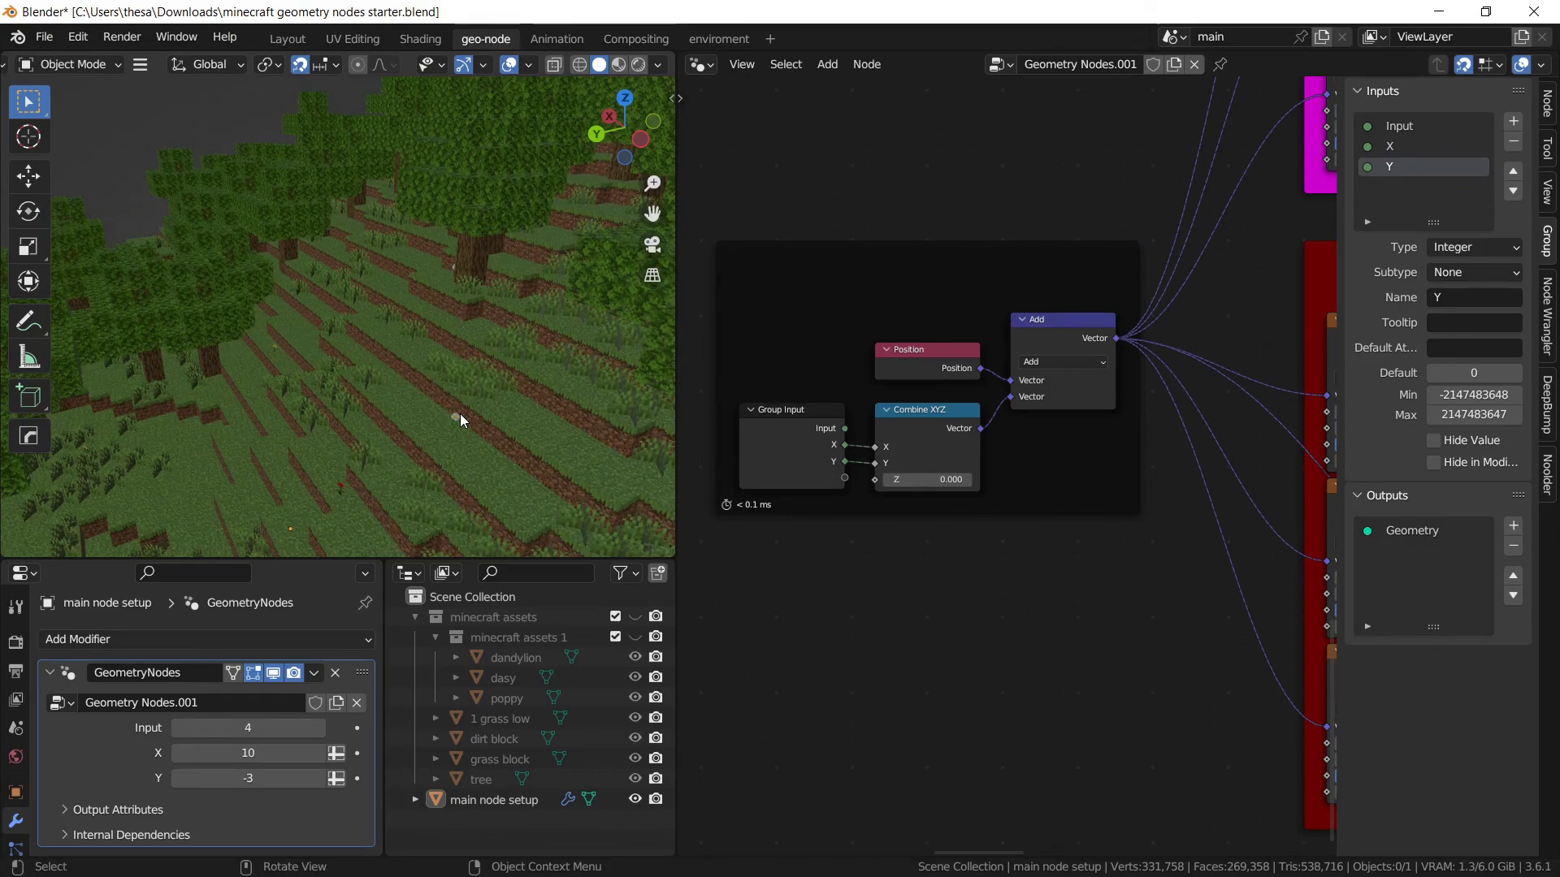
middle_click_drag(460, 412, 357, 394)
scroll(358, 394, "down", 14)
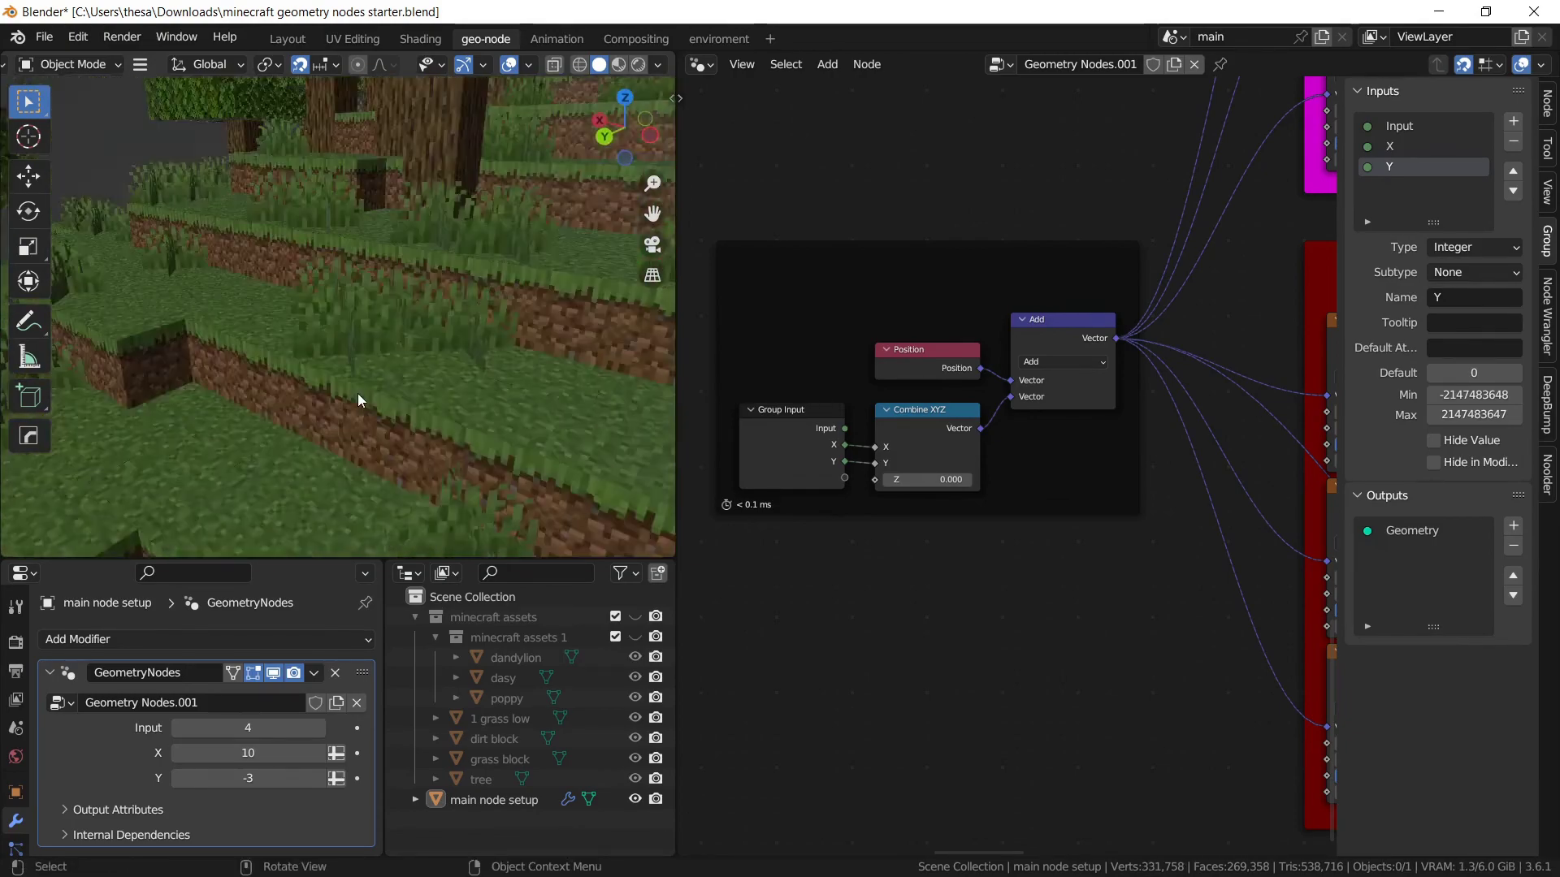